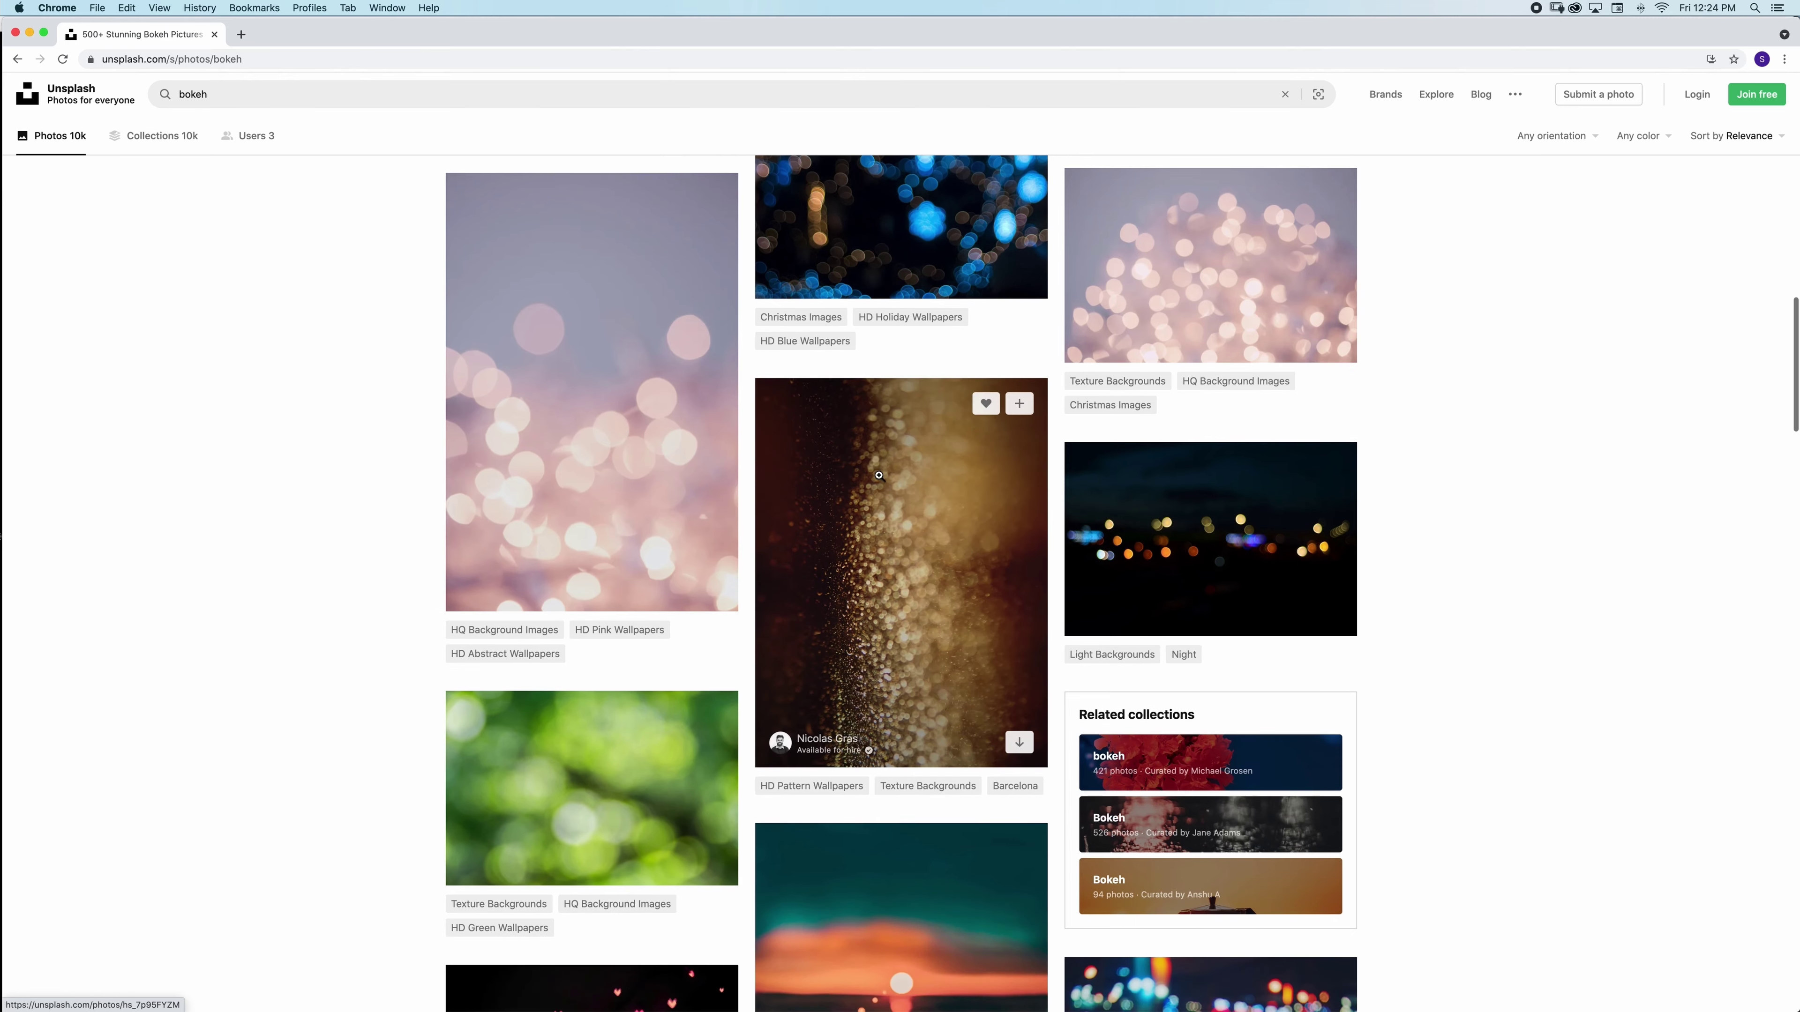
Open the golden glitter bokeh photo and download it in Original Size (3888x5184)
left_click(907, 593)
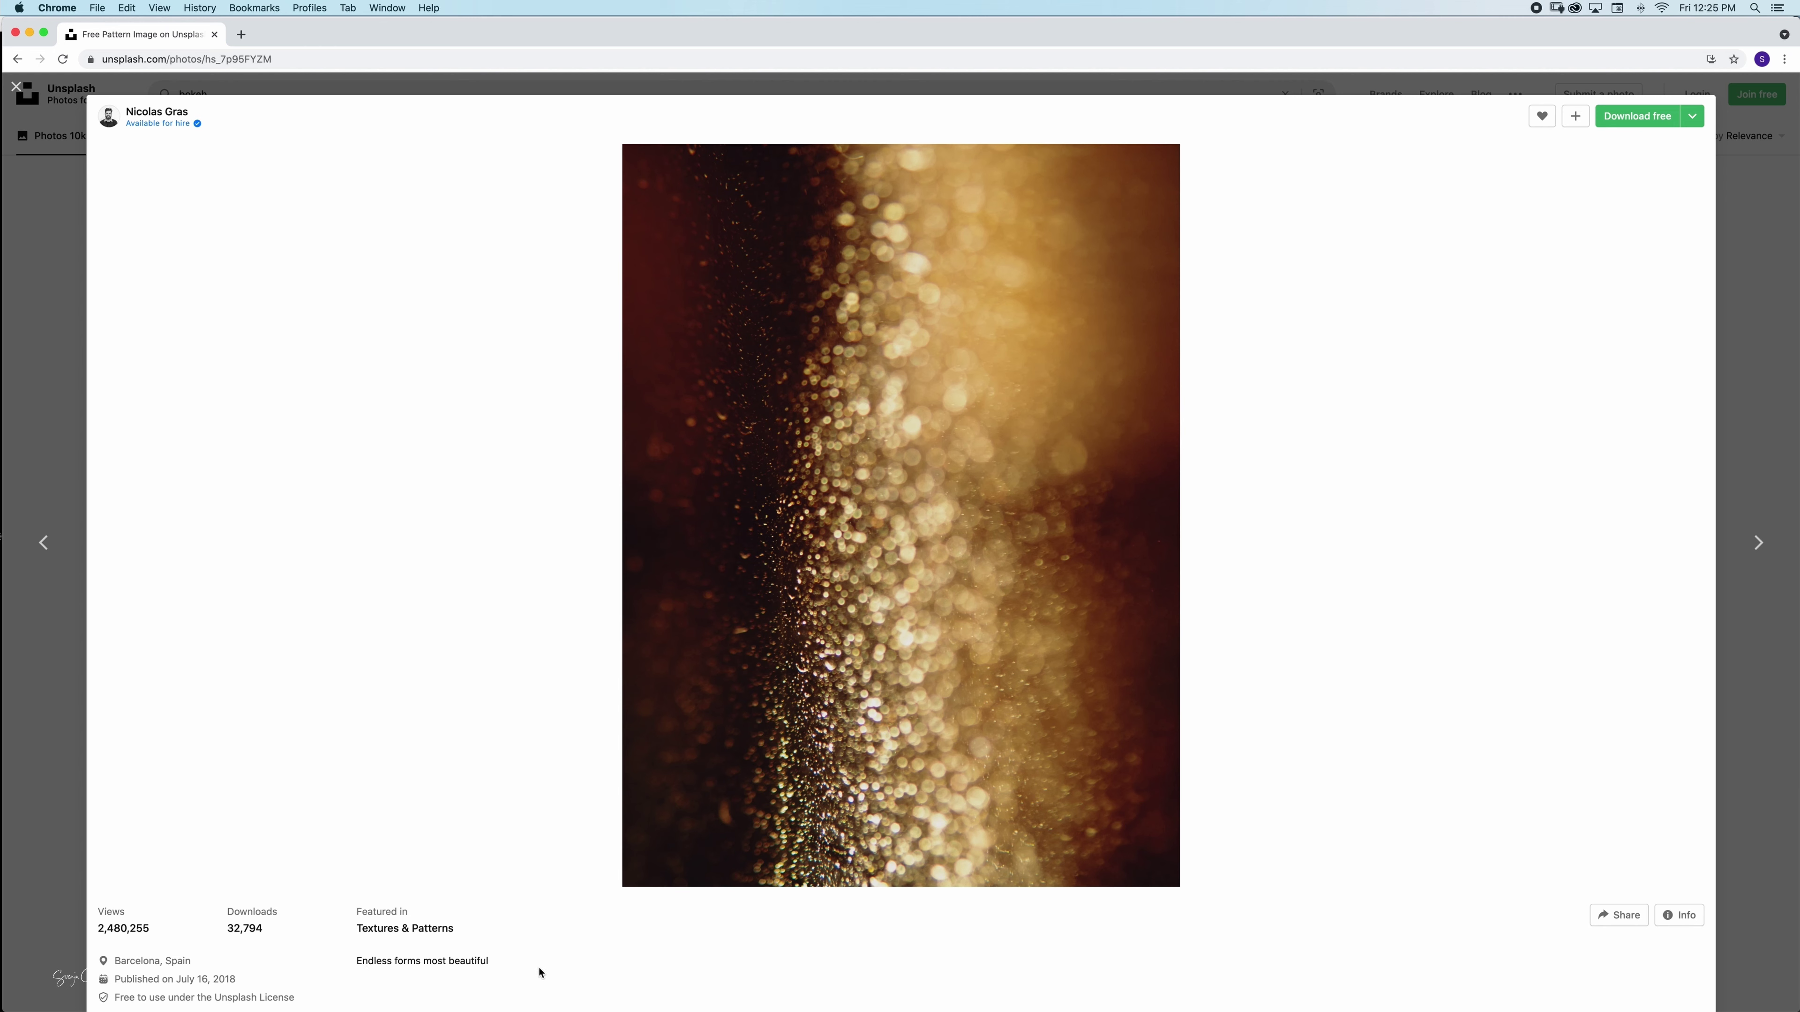
left_click(1692, 116)
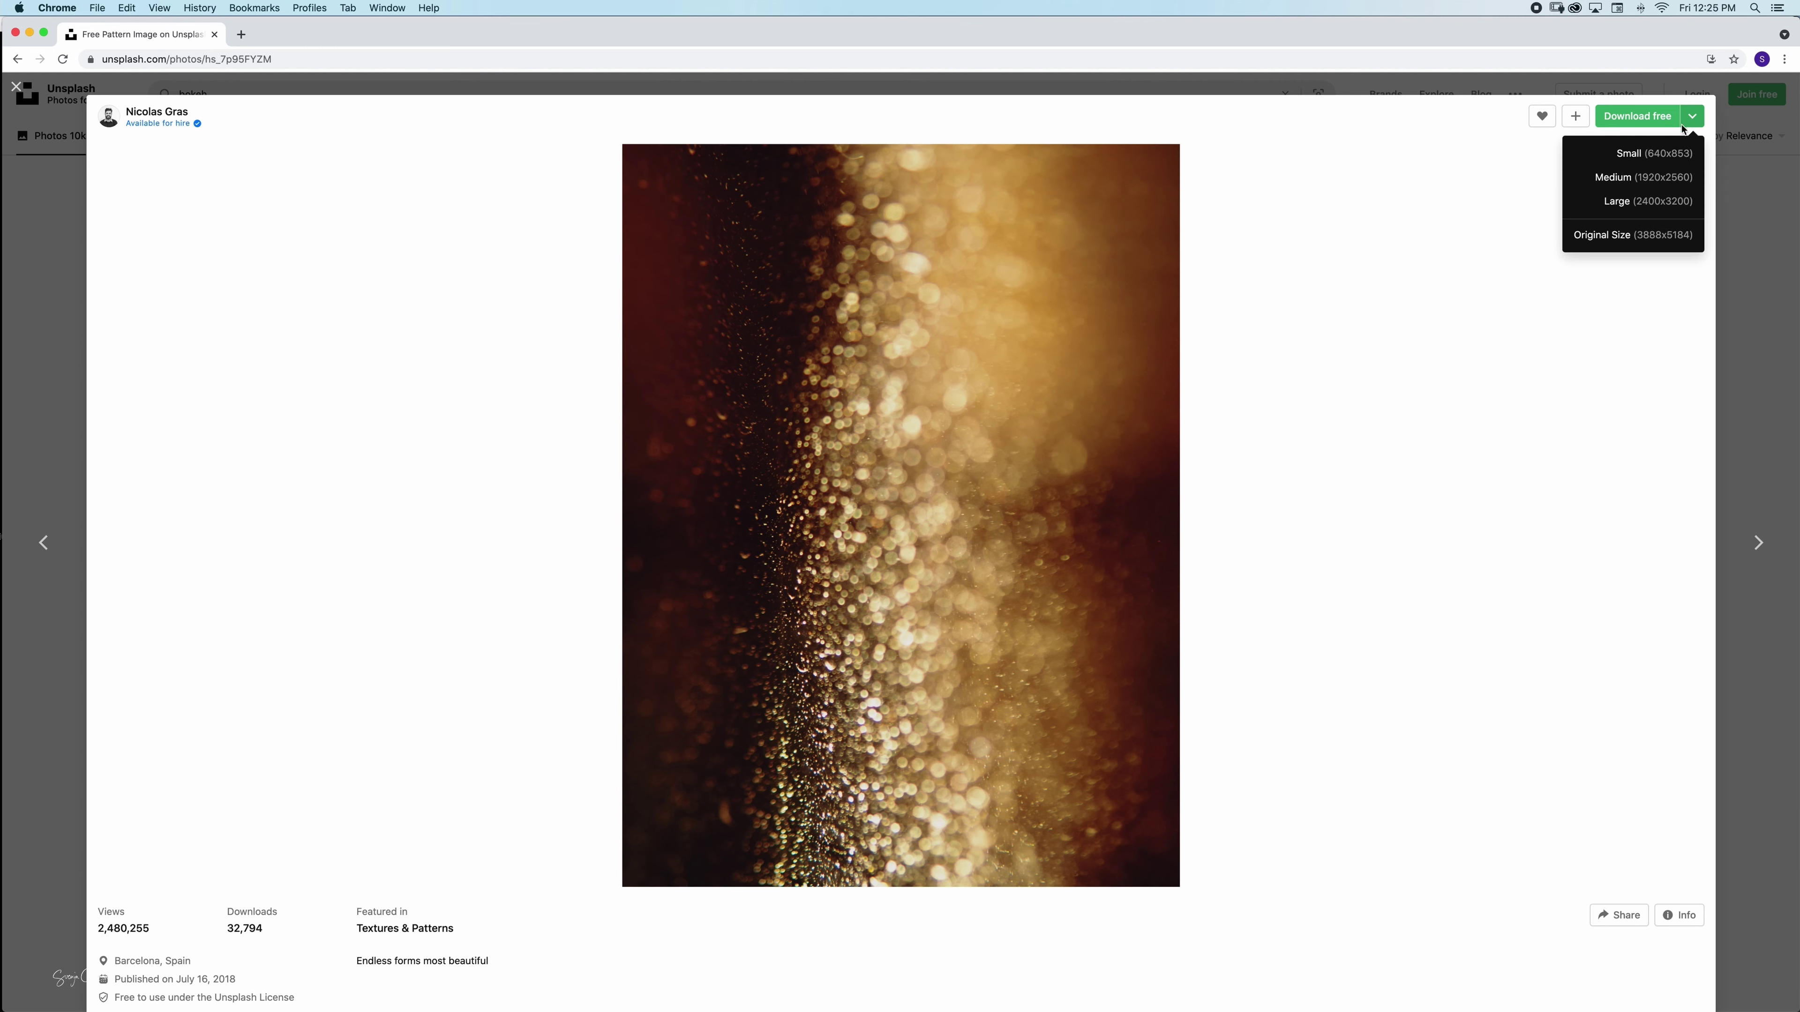
left_click(1598, 236)
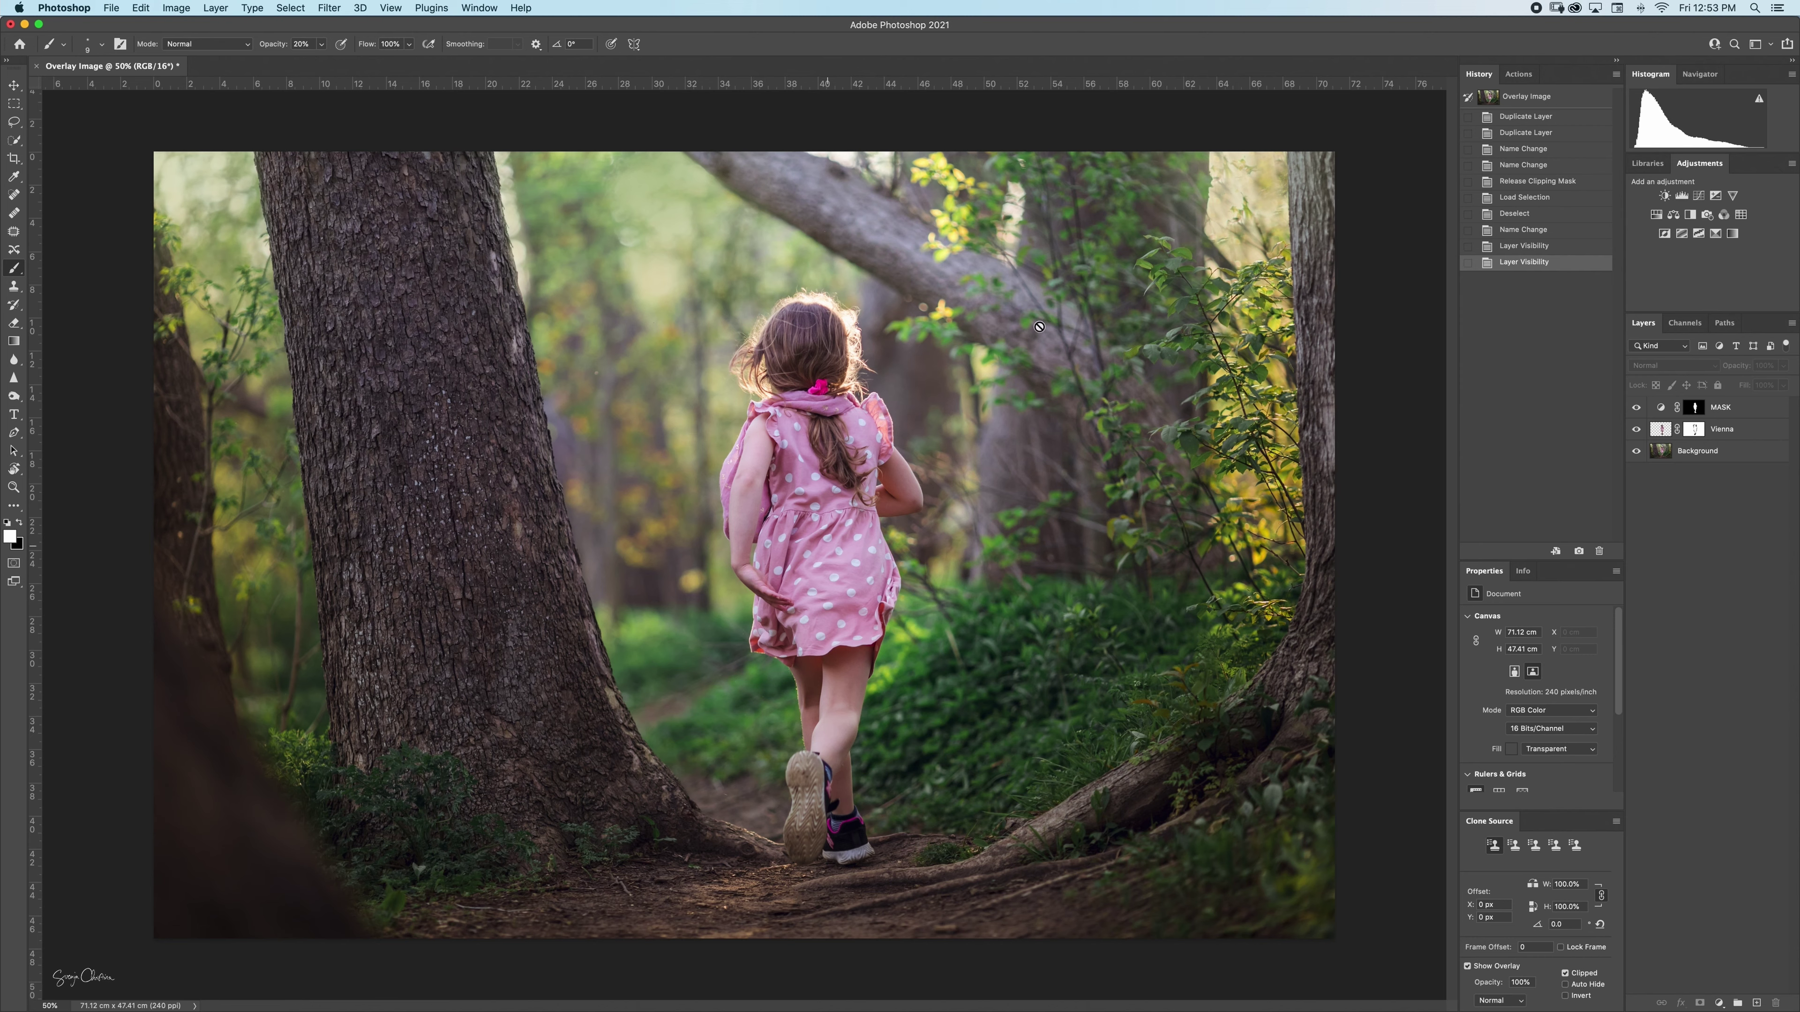
Switch to Photoshop, remove the background from the Background layer and hide the two layers above it
left_click(1658, 457)
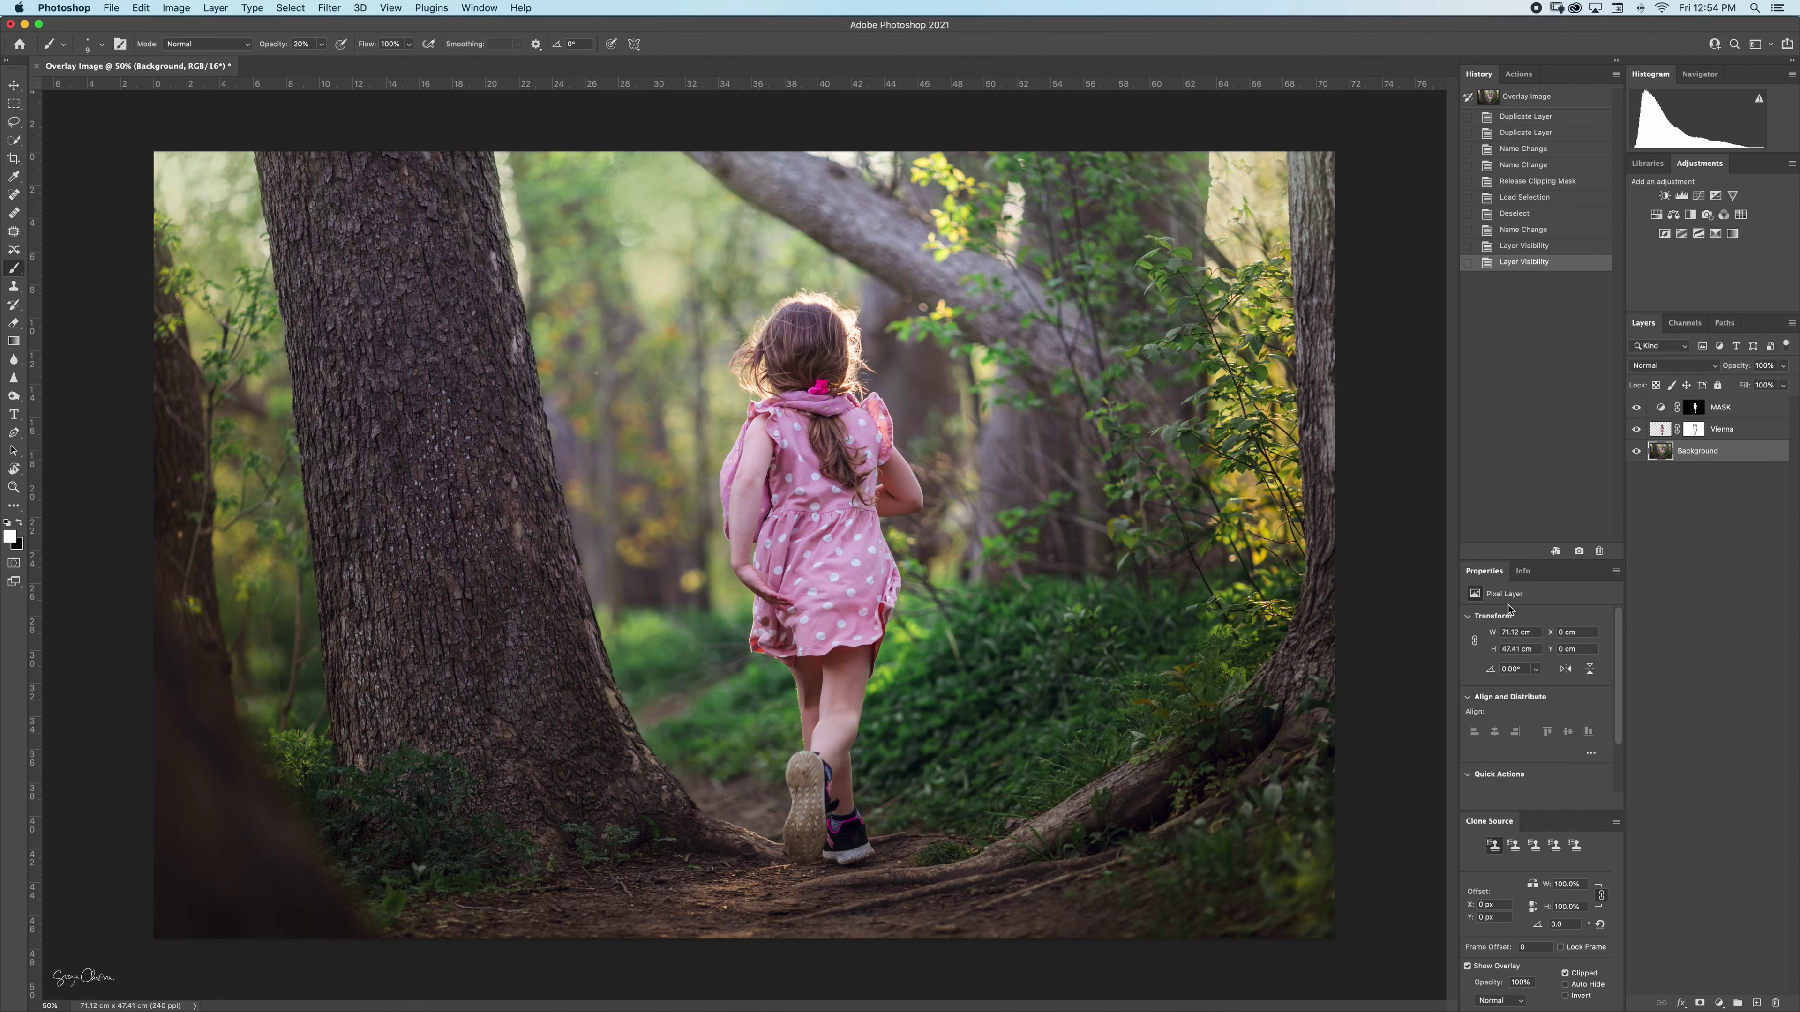
scroll(1494, 746, "down", 2)
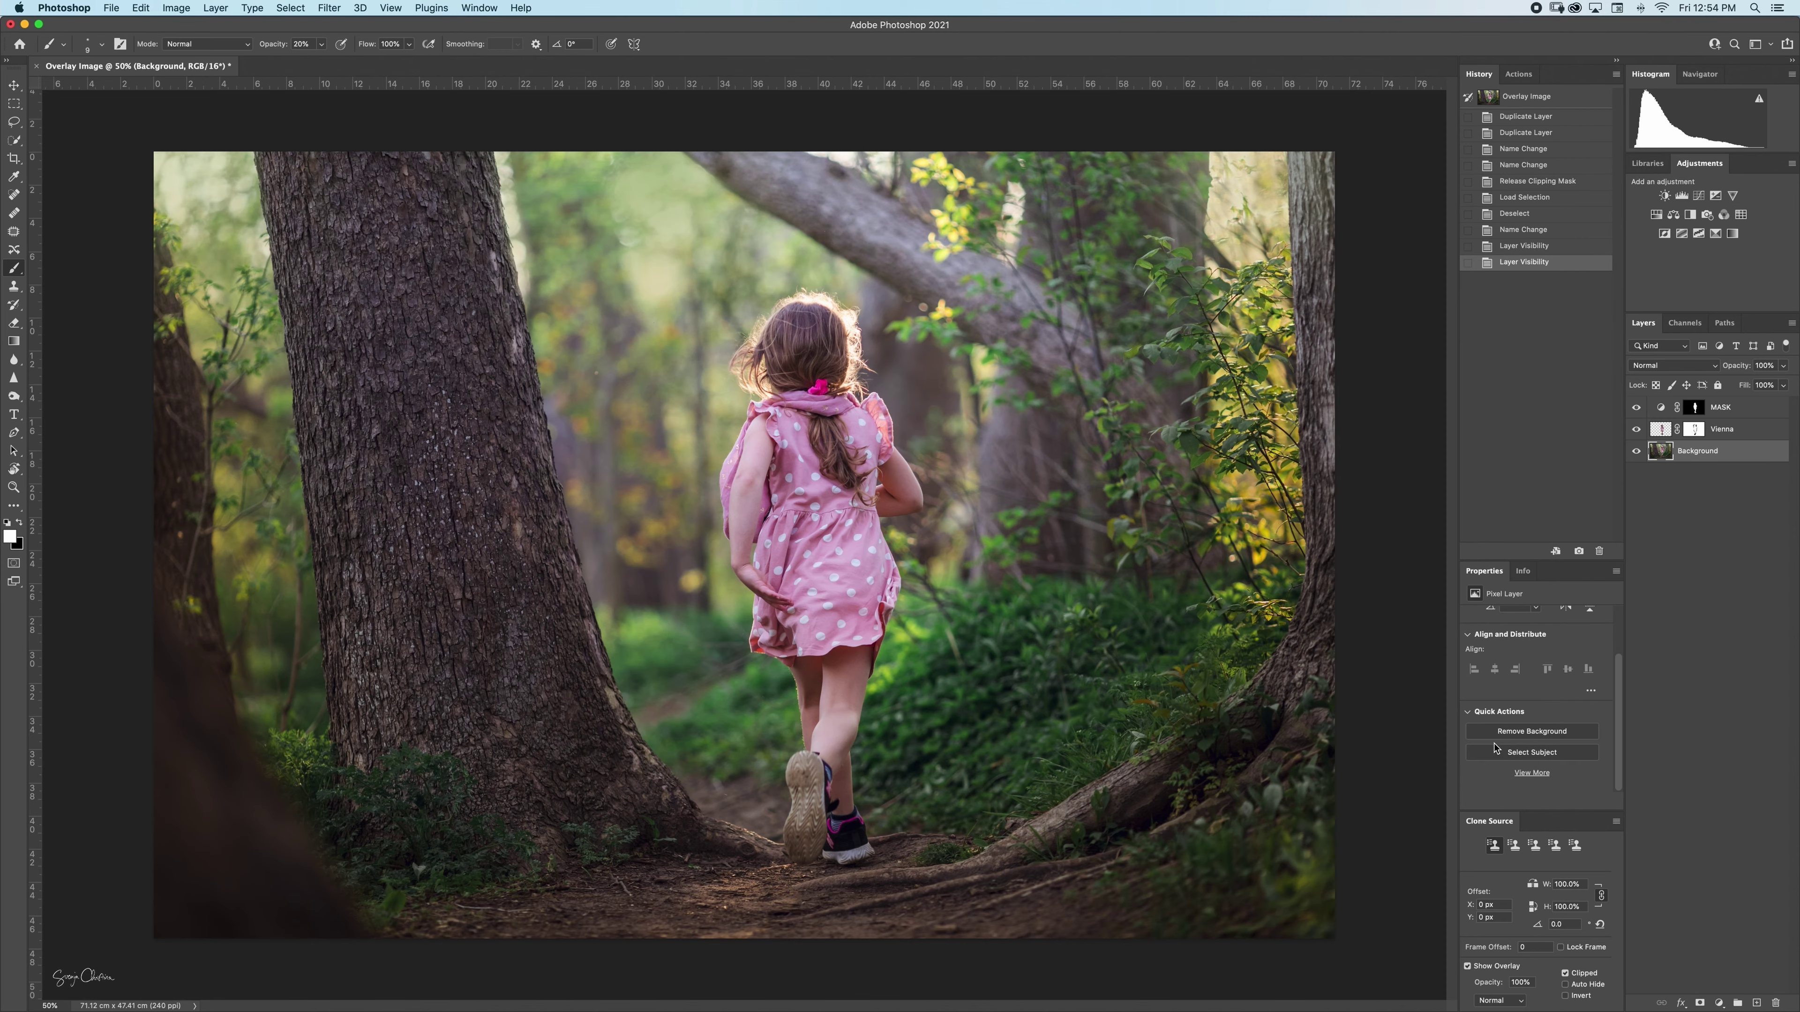
left_click(1534, 734)
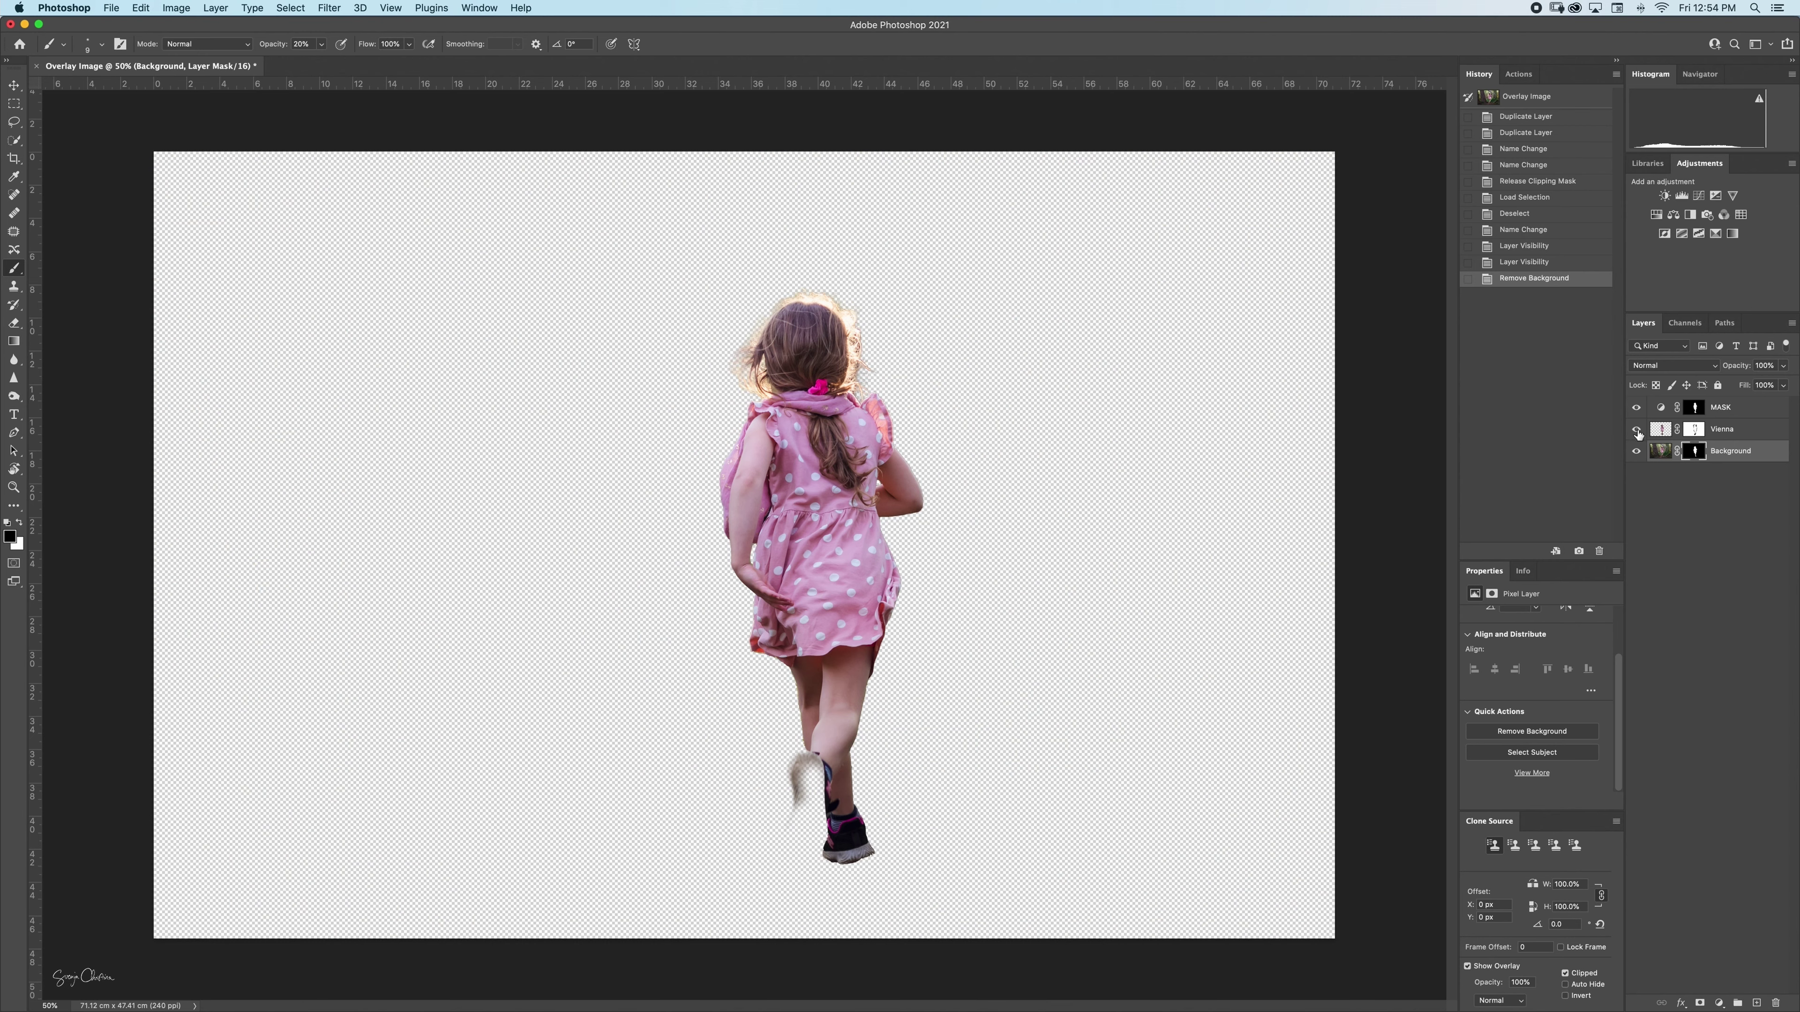
left_click(1636, 430)
left_click(1637, 408)
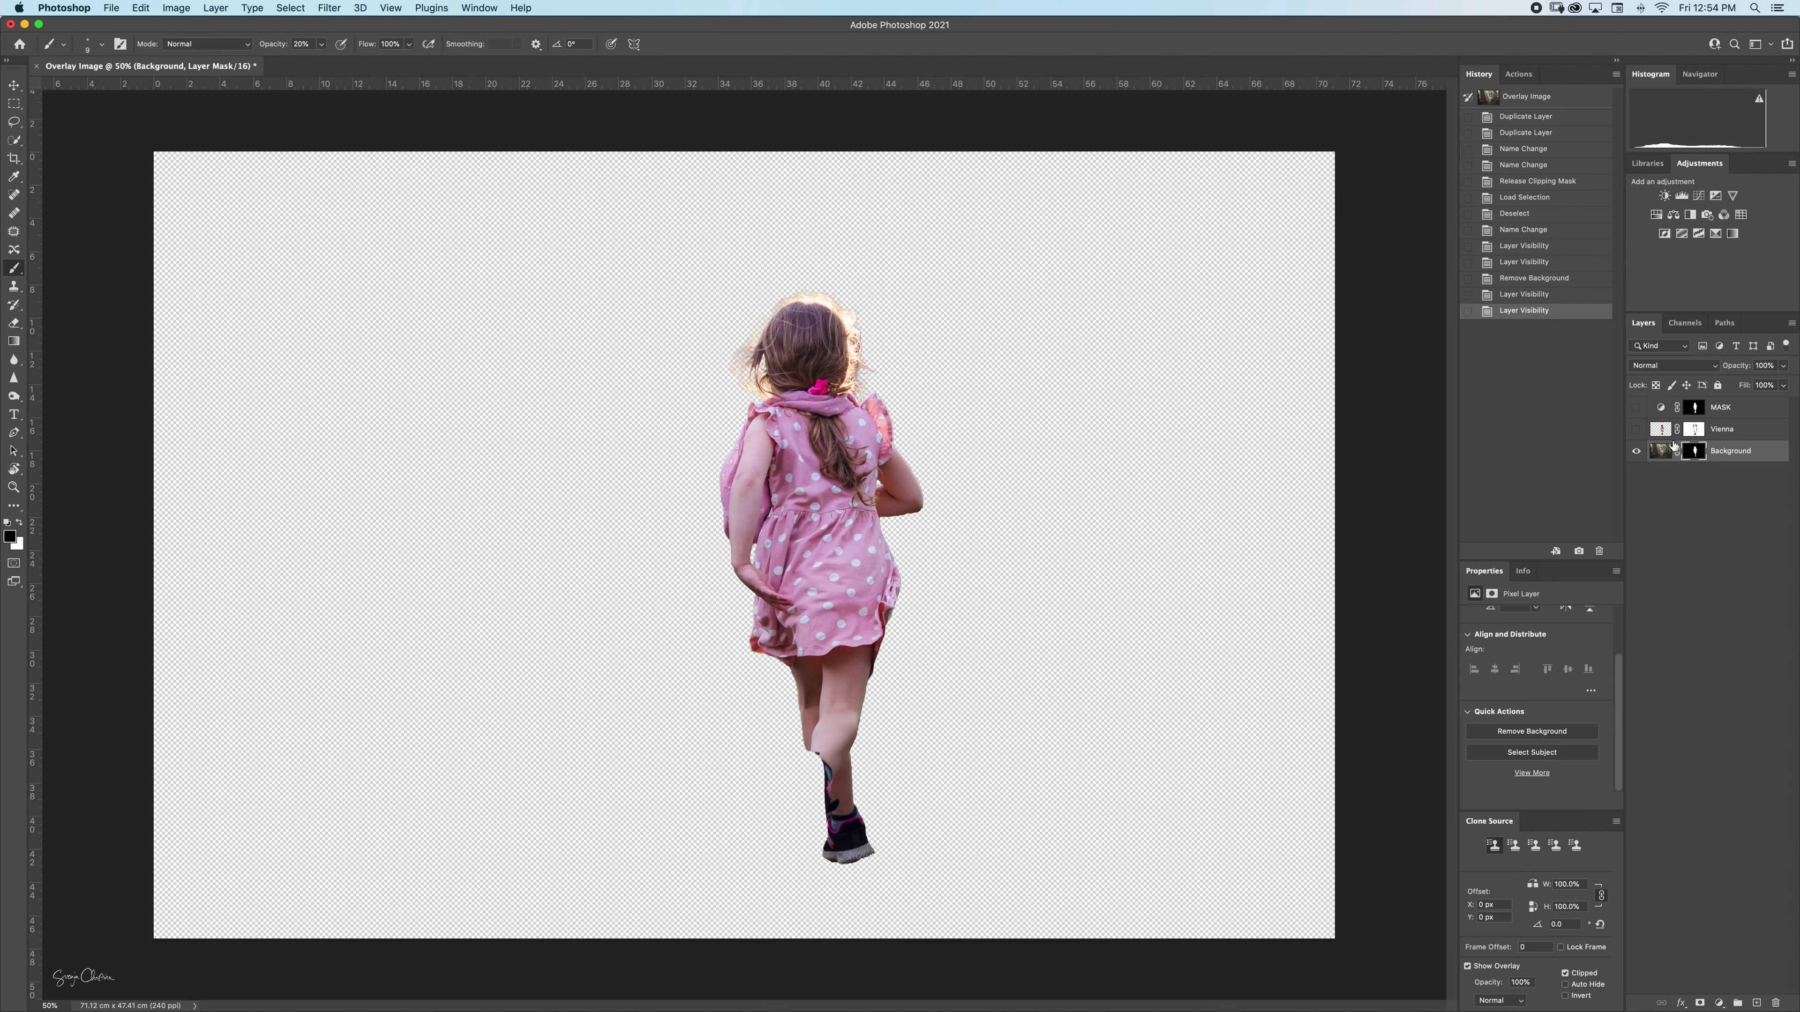
Duplicate the masked Background layer and delete the layer mask from the original
left_click(1660, 451)
key("ctrl+j")
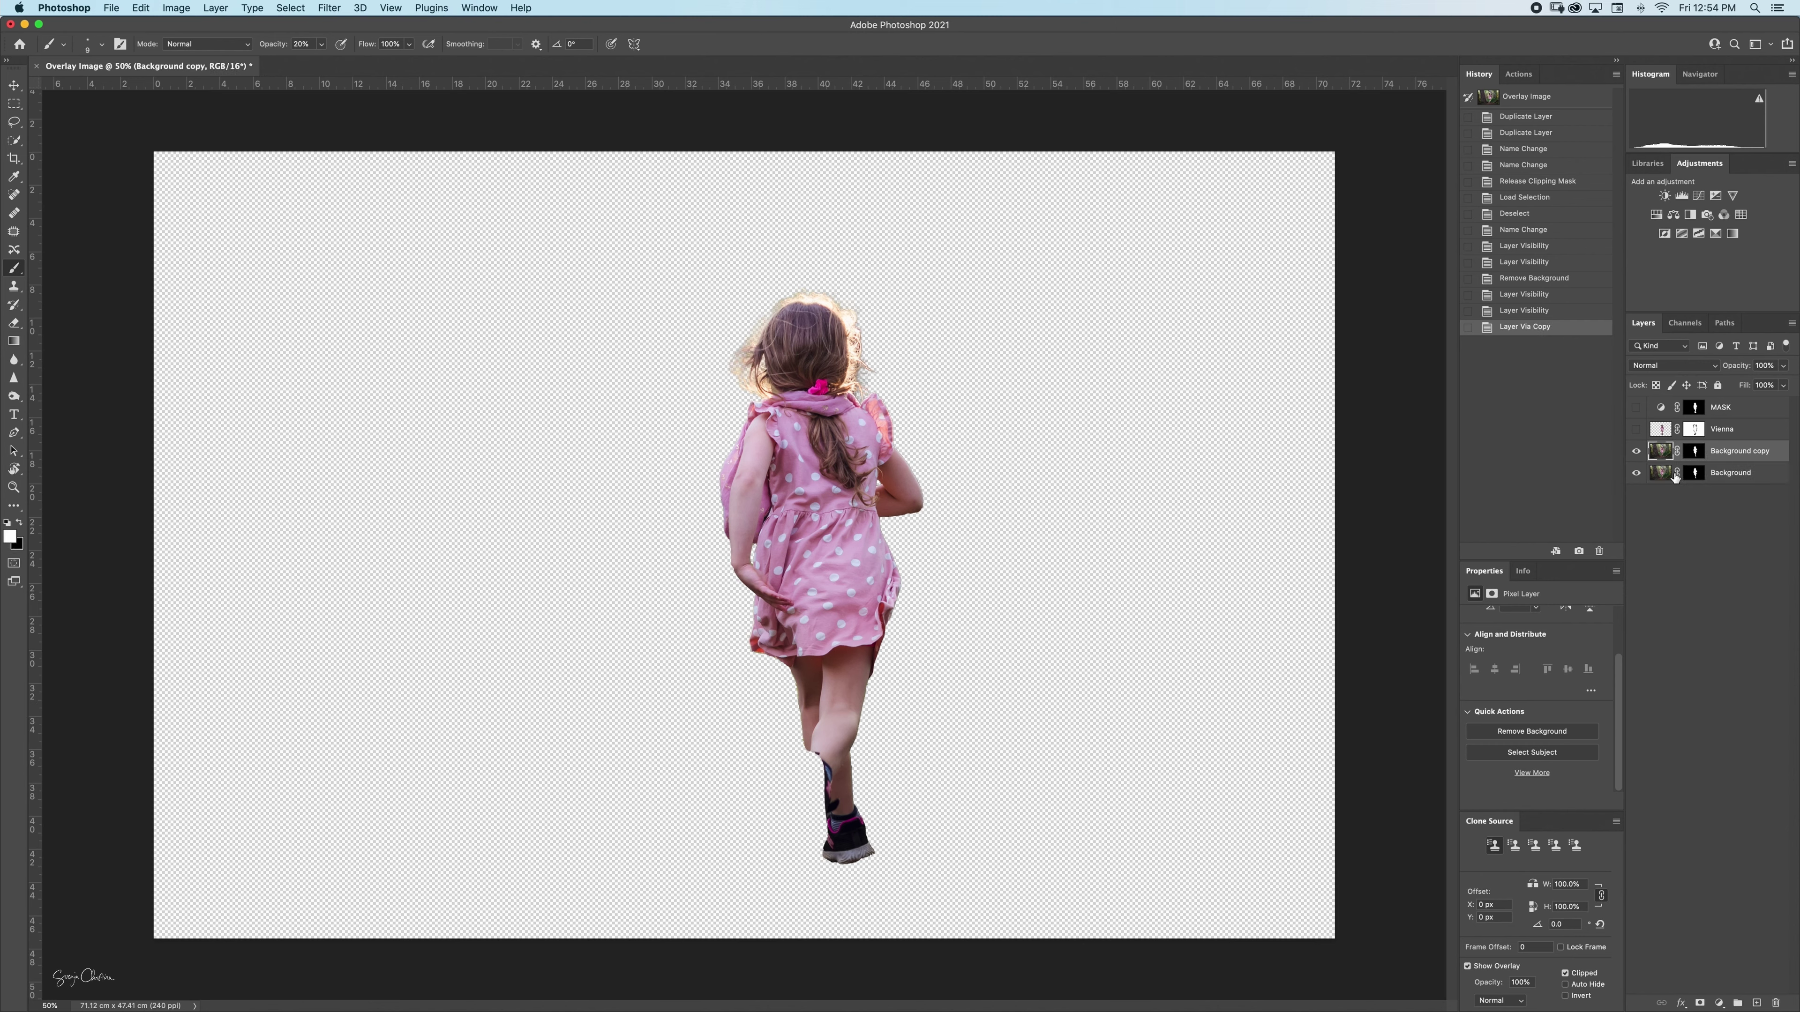
left_click(1692, 473)
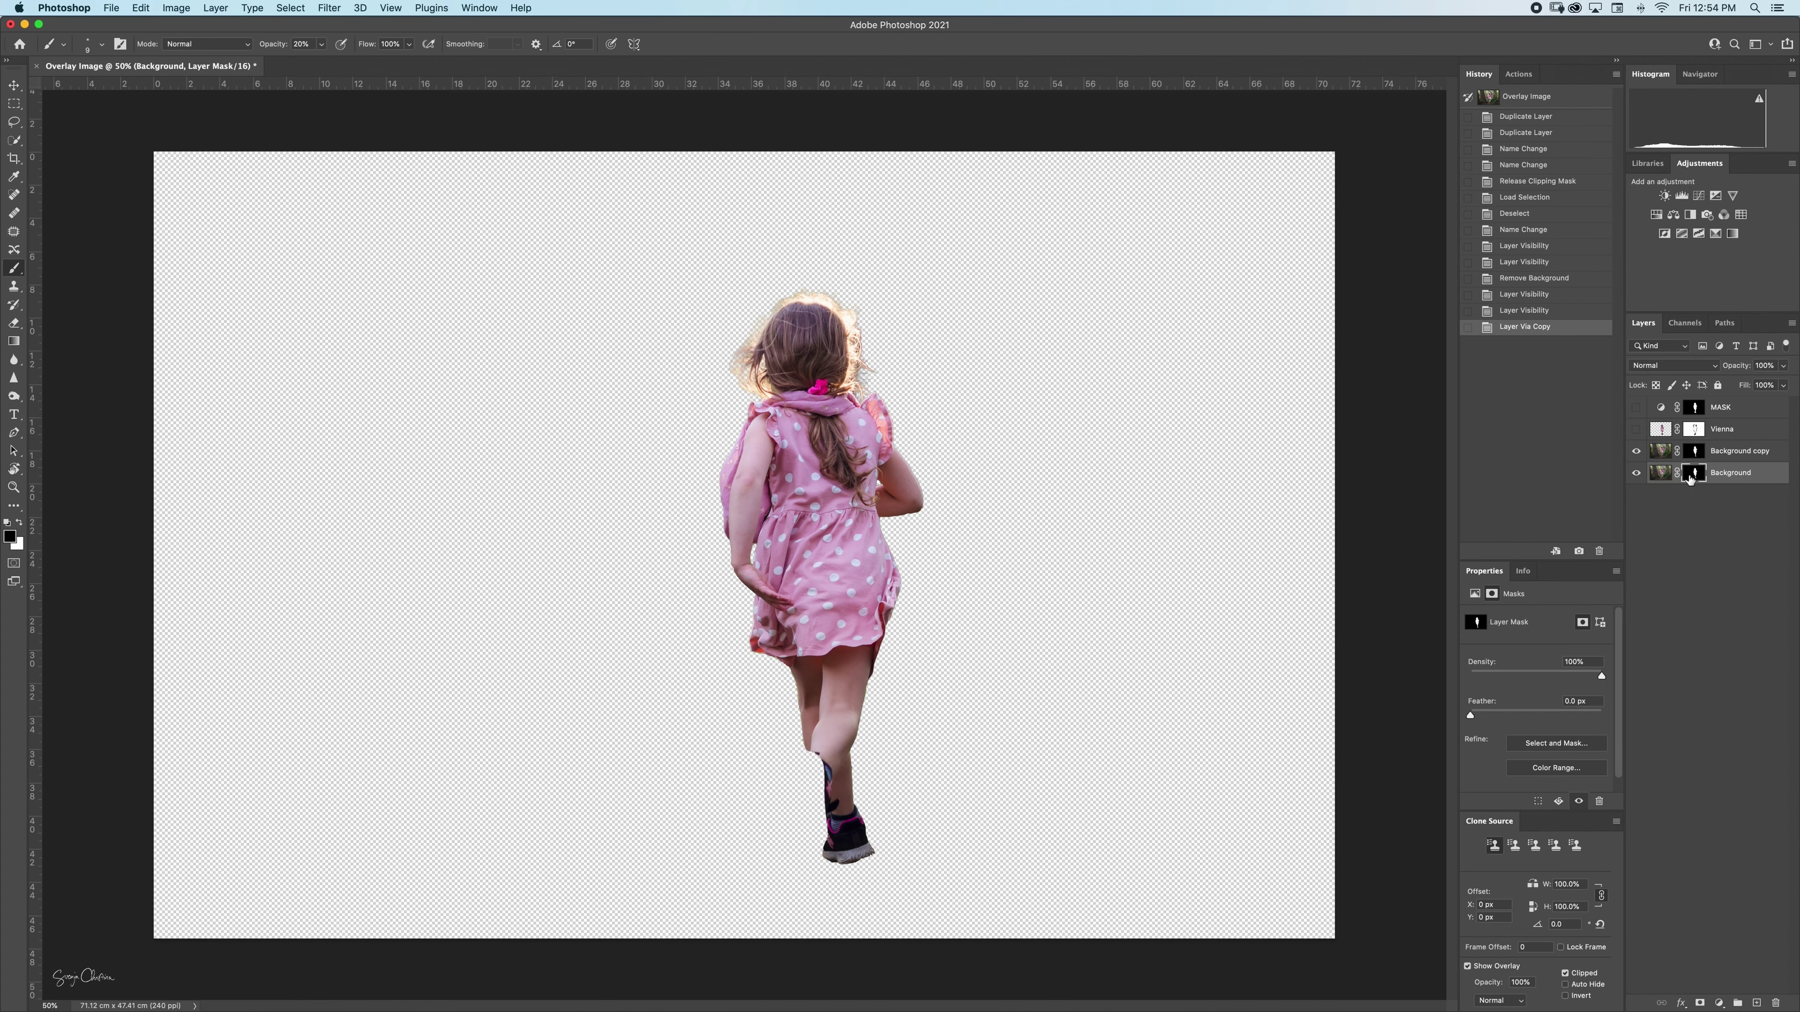
key("Delete")
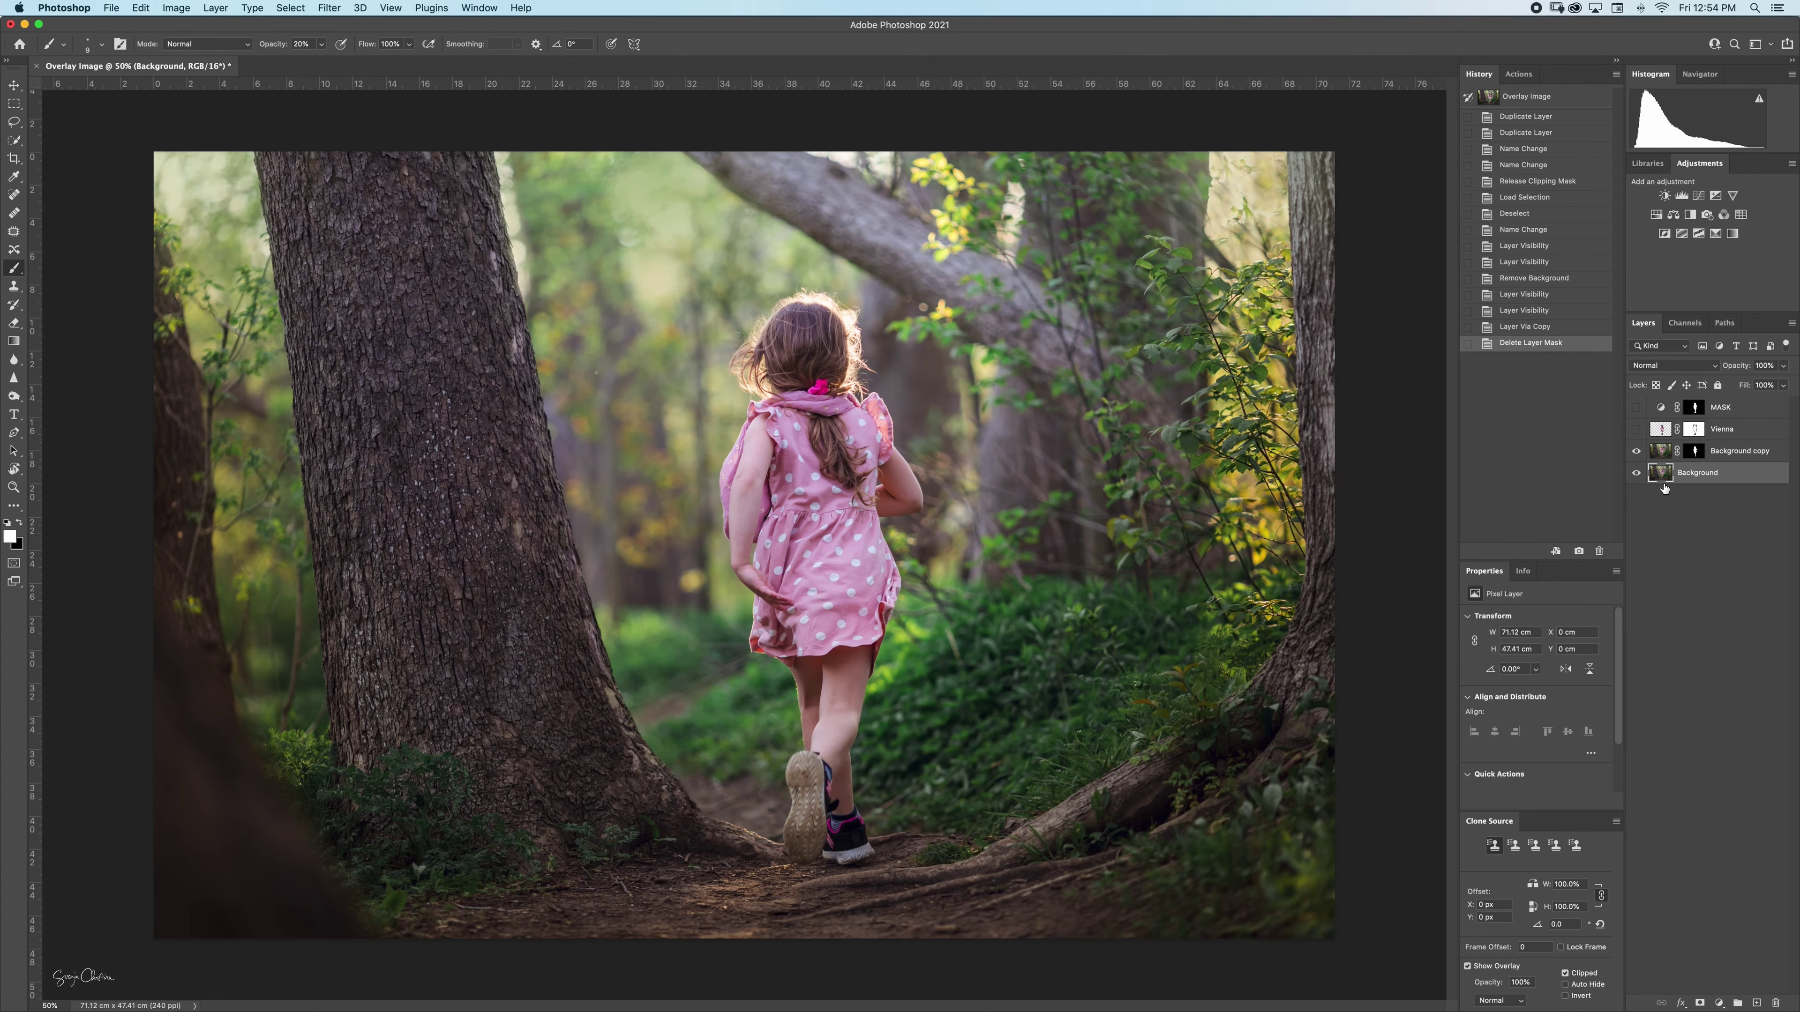
Show the Background copy's mask as a red overlay and paint the girl's raised shoe into it in white with a 100% opacity brush
left_click(1695, 454)
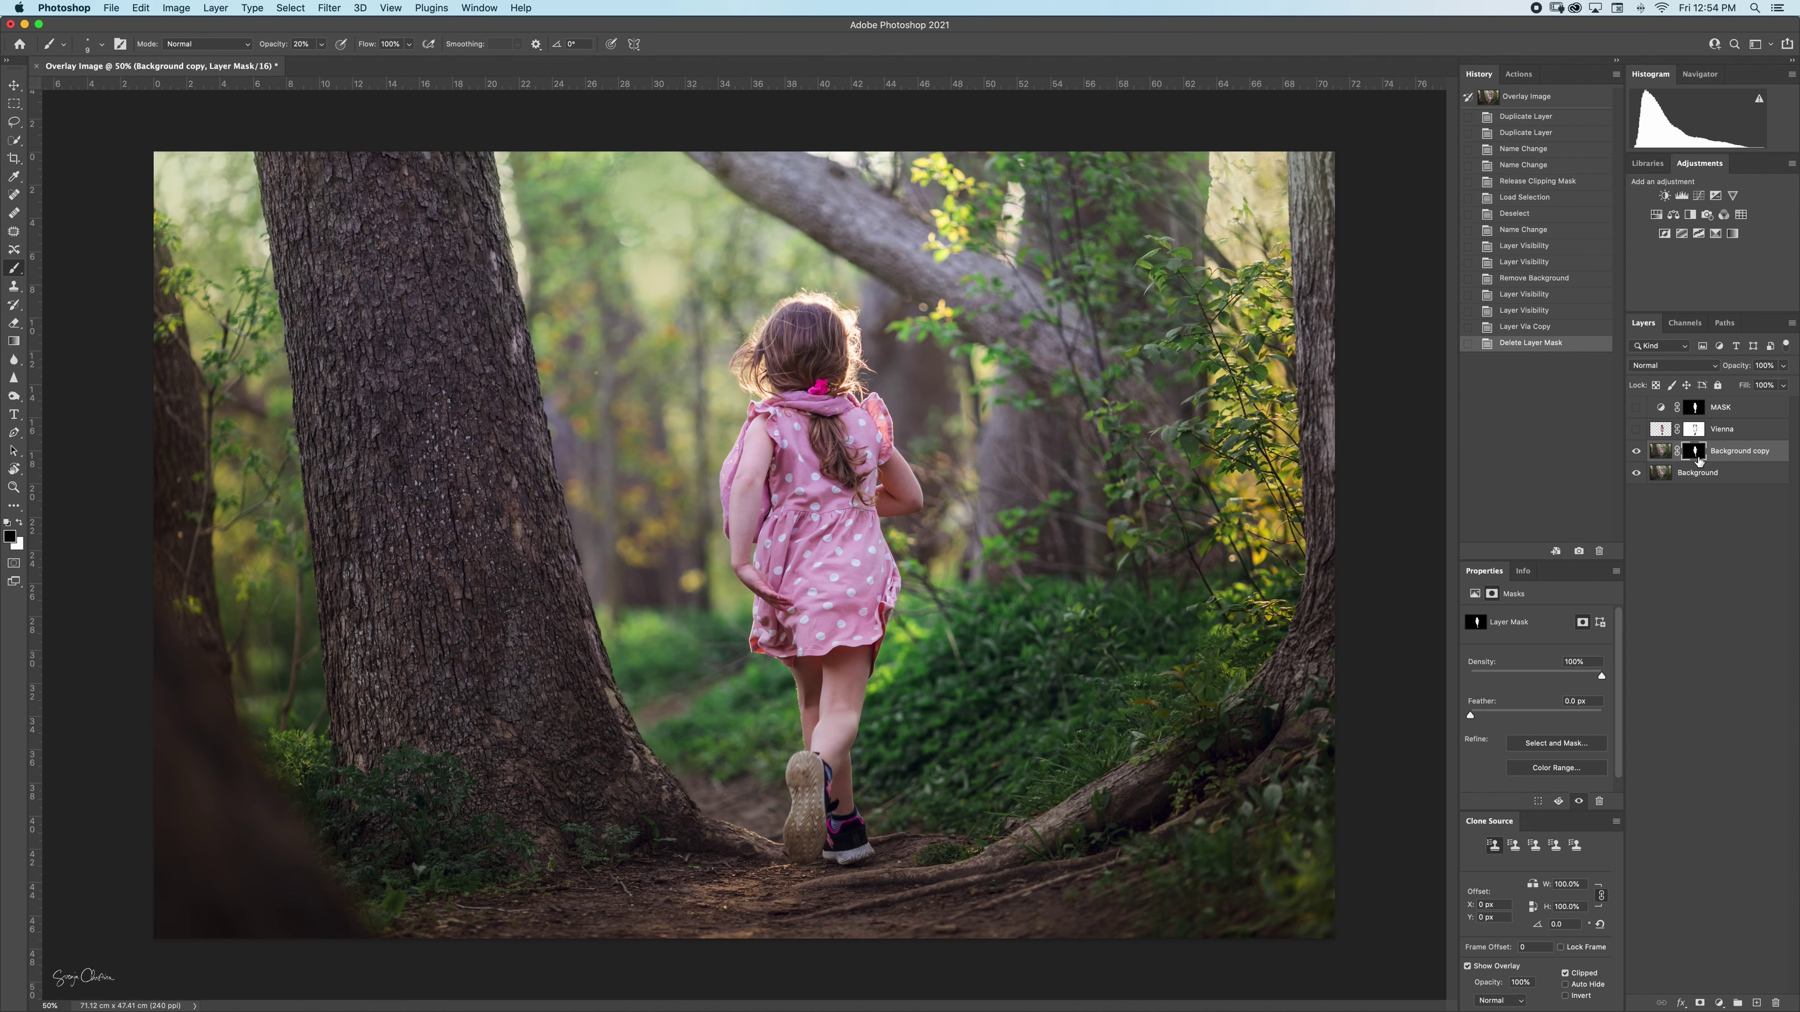
key("x")
key("backslash")
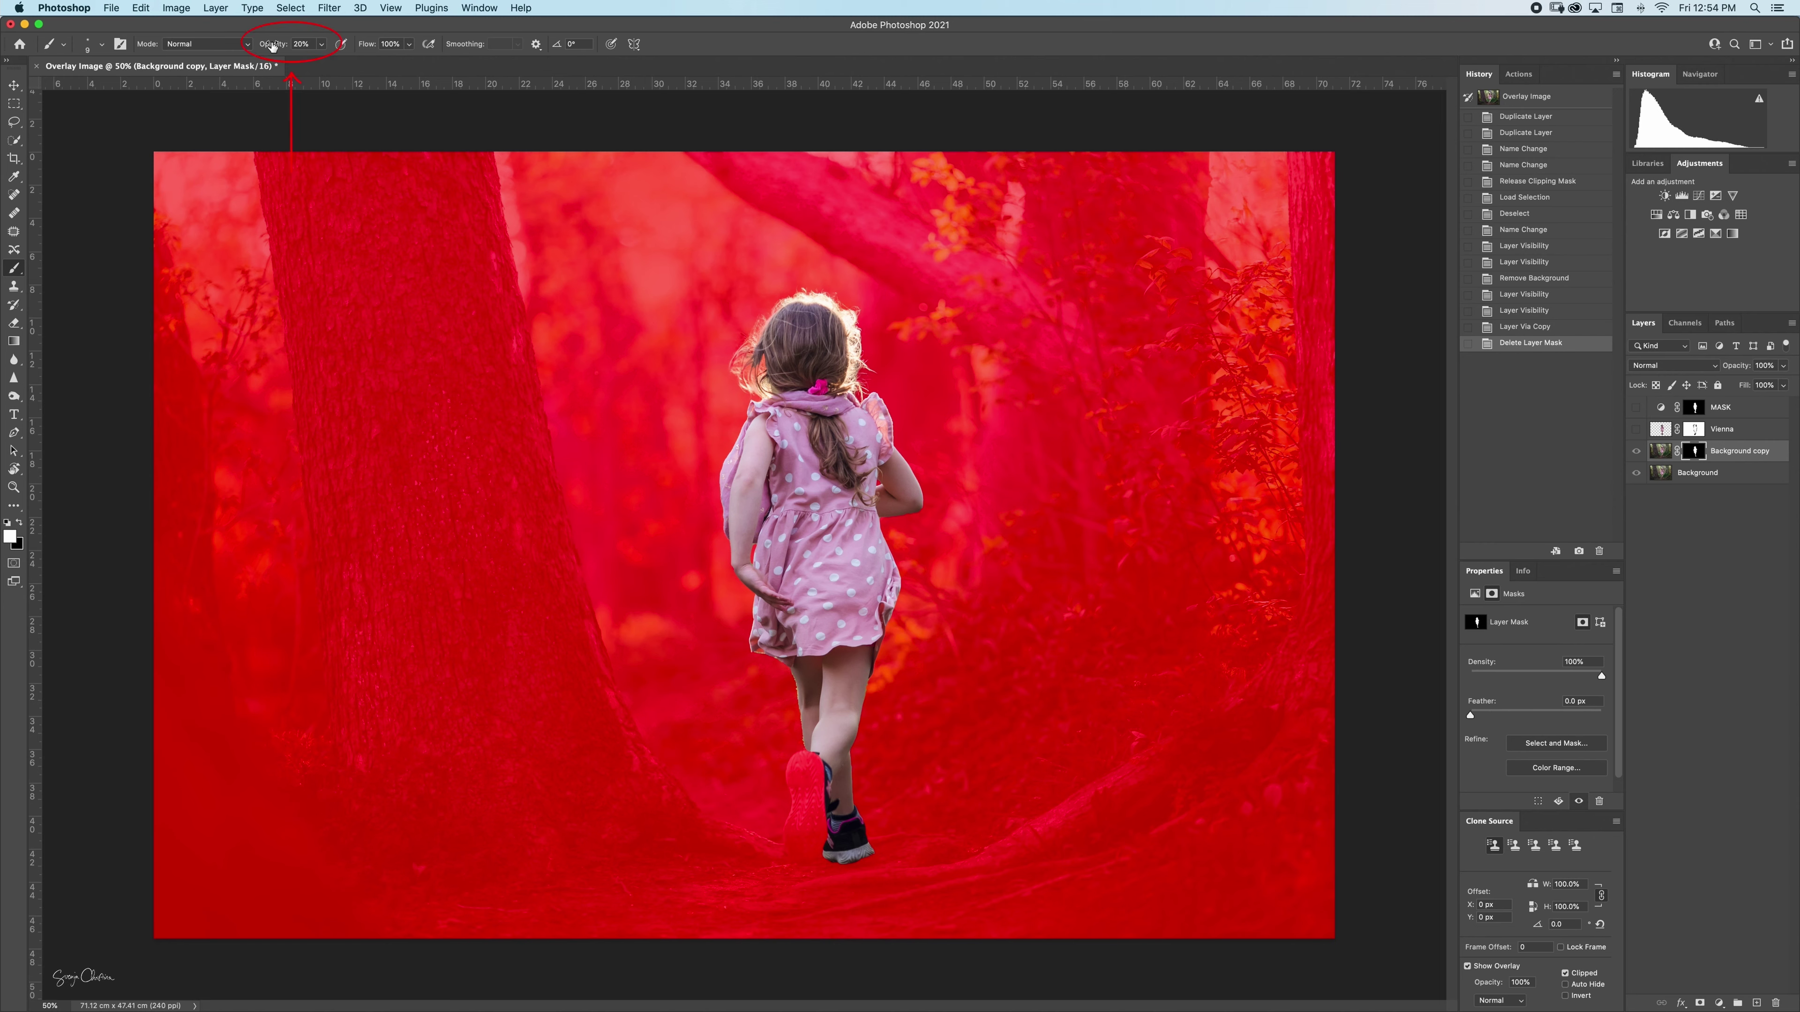
key("0")
left_click(102, 46)
left_click(132, 118)
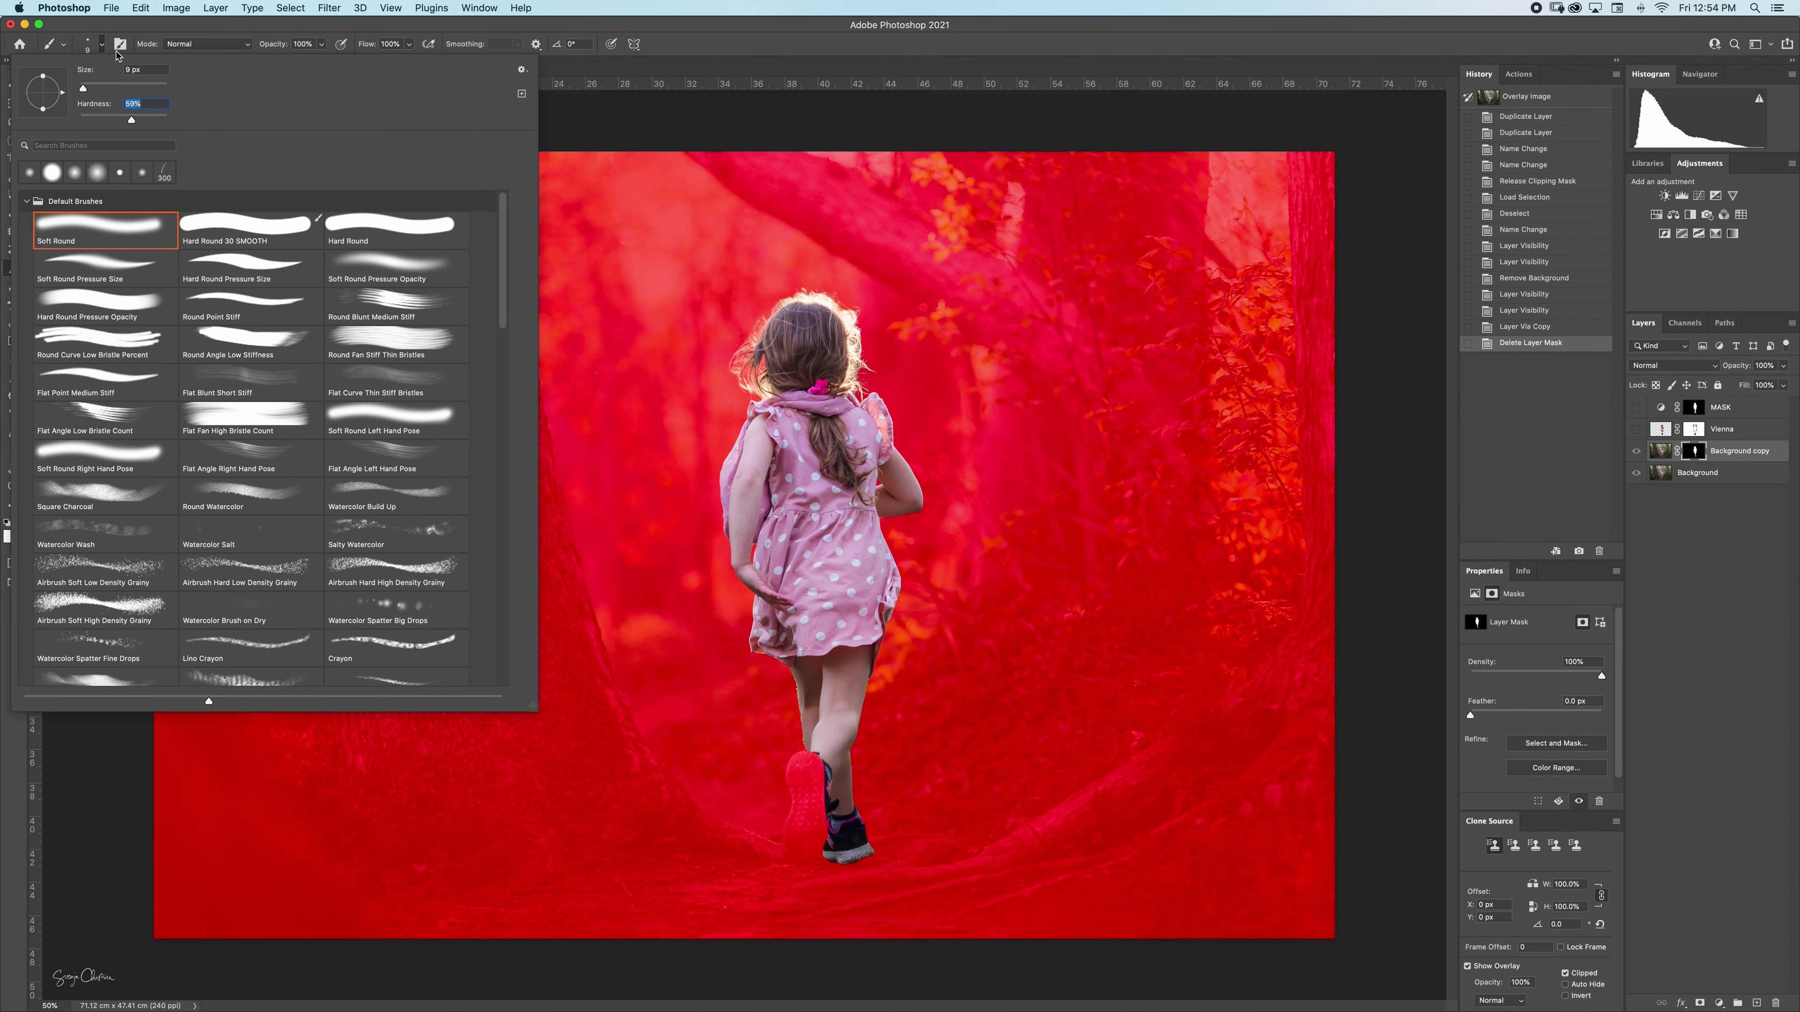
key("Return")
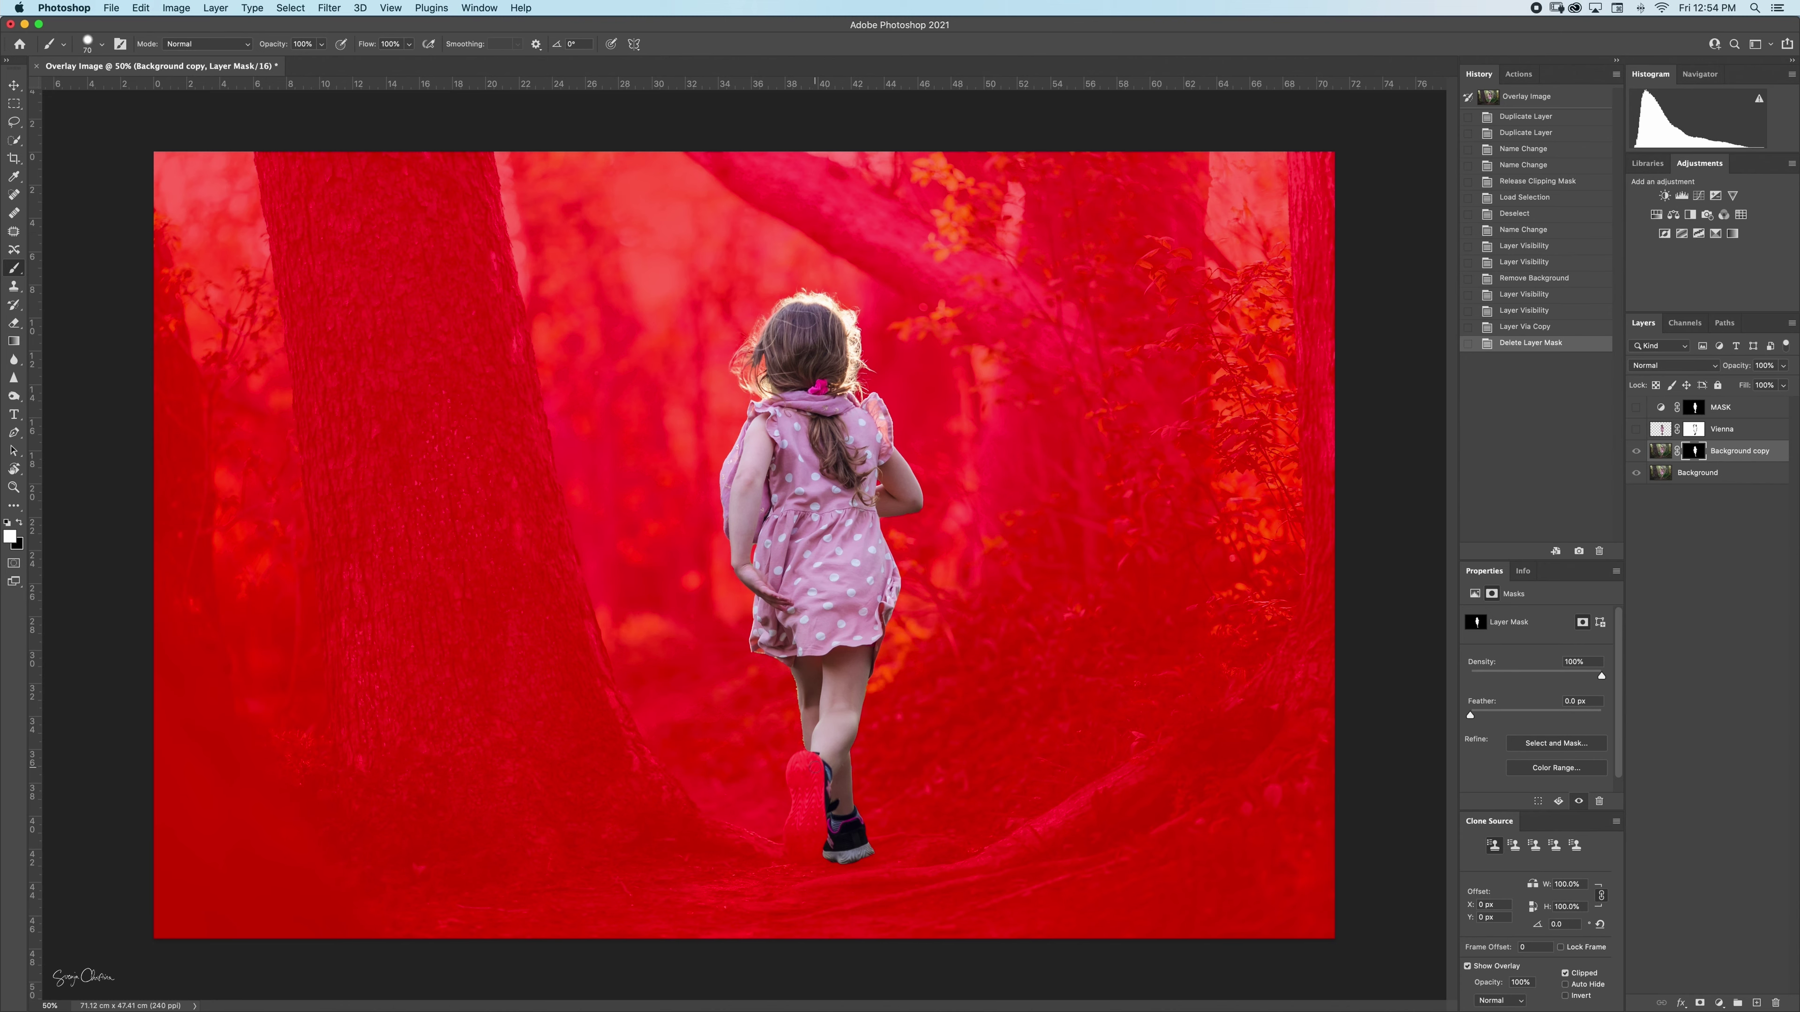
mouse_move(814, 766)
left_mouse_down()
mouse_move(792, 768)
mouse_move(788, 847)
mouse_move(814, 854)
mouse_move(815, 776)
mouse_move(807, 805)
left_mouse_up()
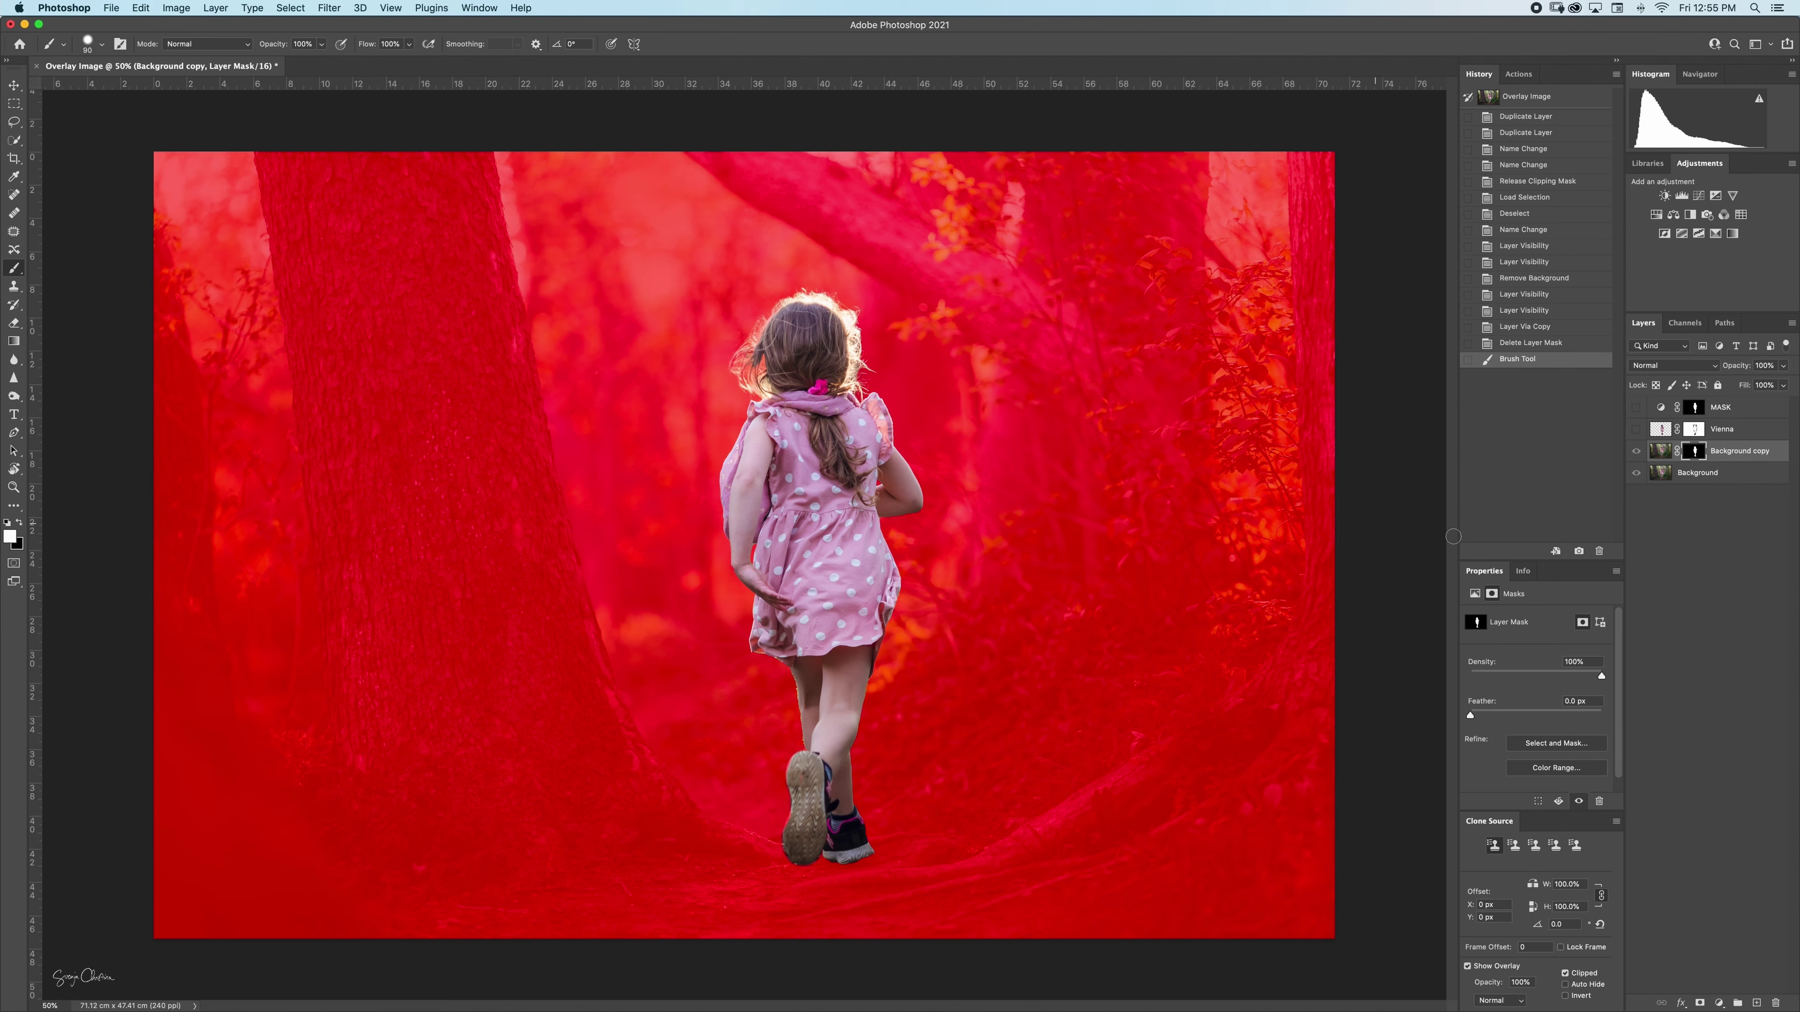
Load the Background copy's mask as a selection and make the Background layer active
left_click_drag(1694, 454, 1695, 458)
left_click(1694, 459, "super")
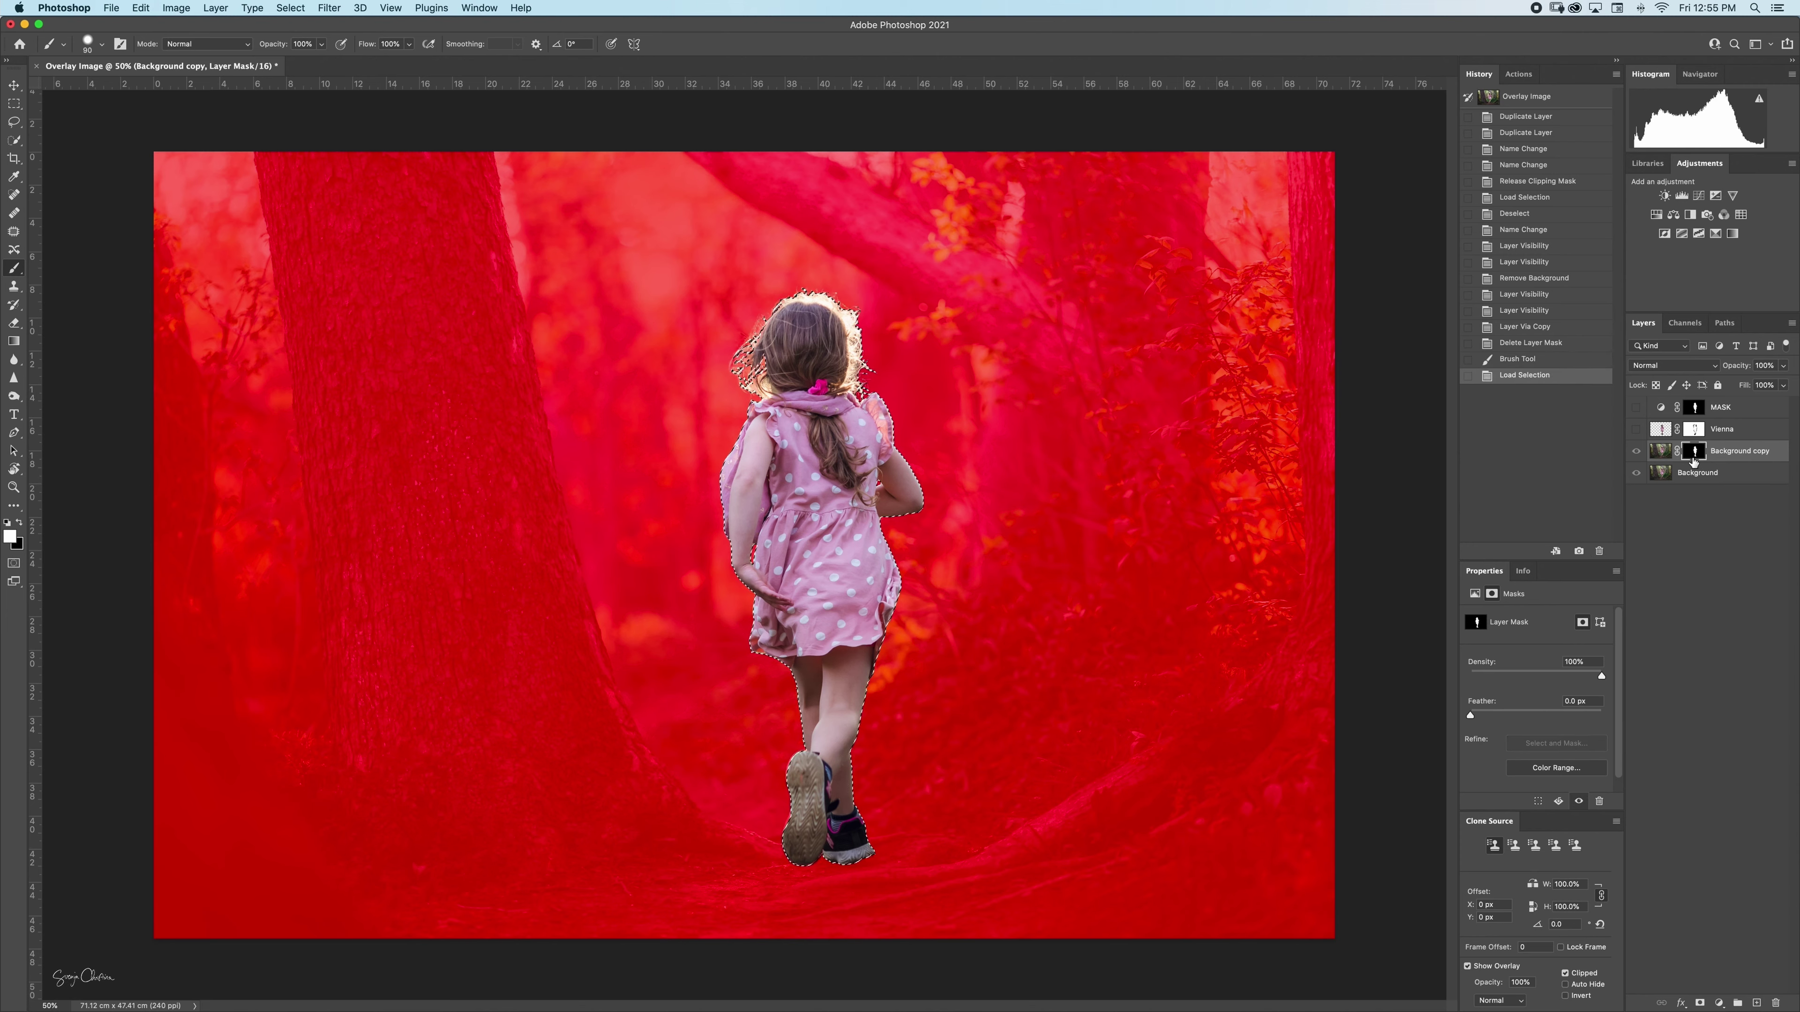
left_click(1660, 477)
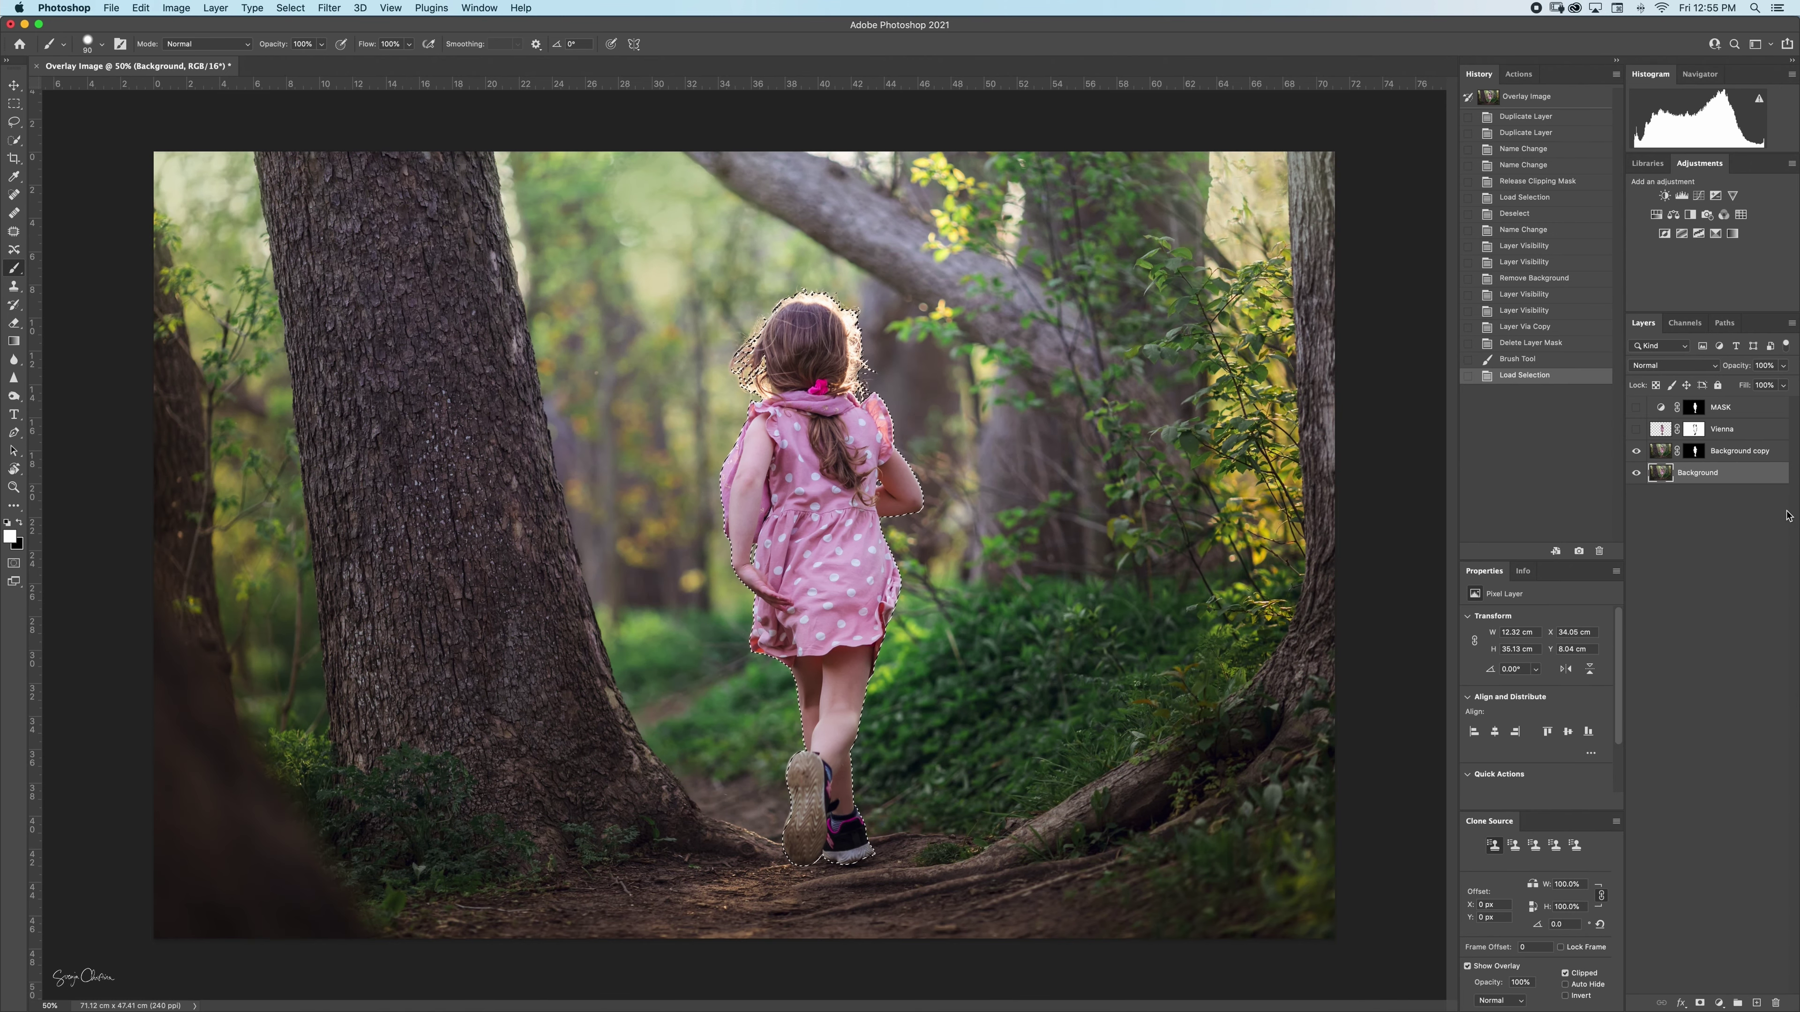
Refine the selection edges around the girl in Select and Mask and output the result as a selection
left_click(14, 142)
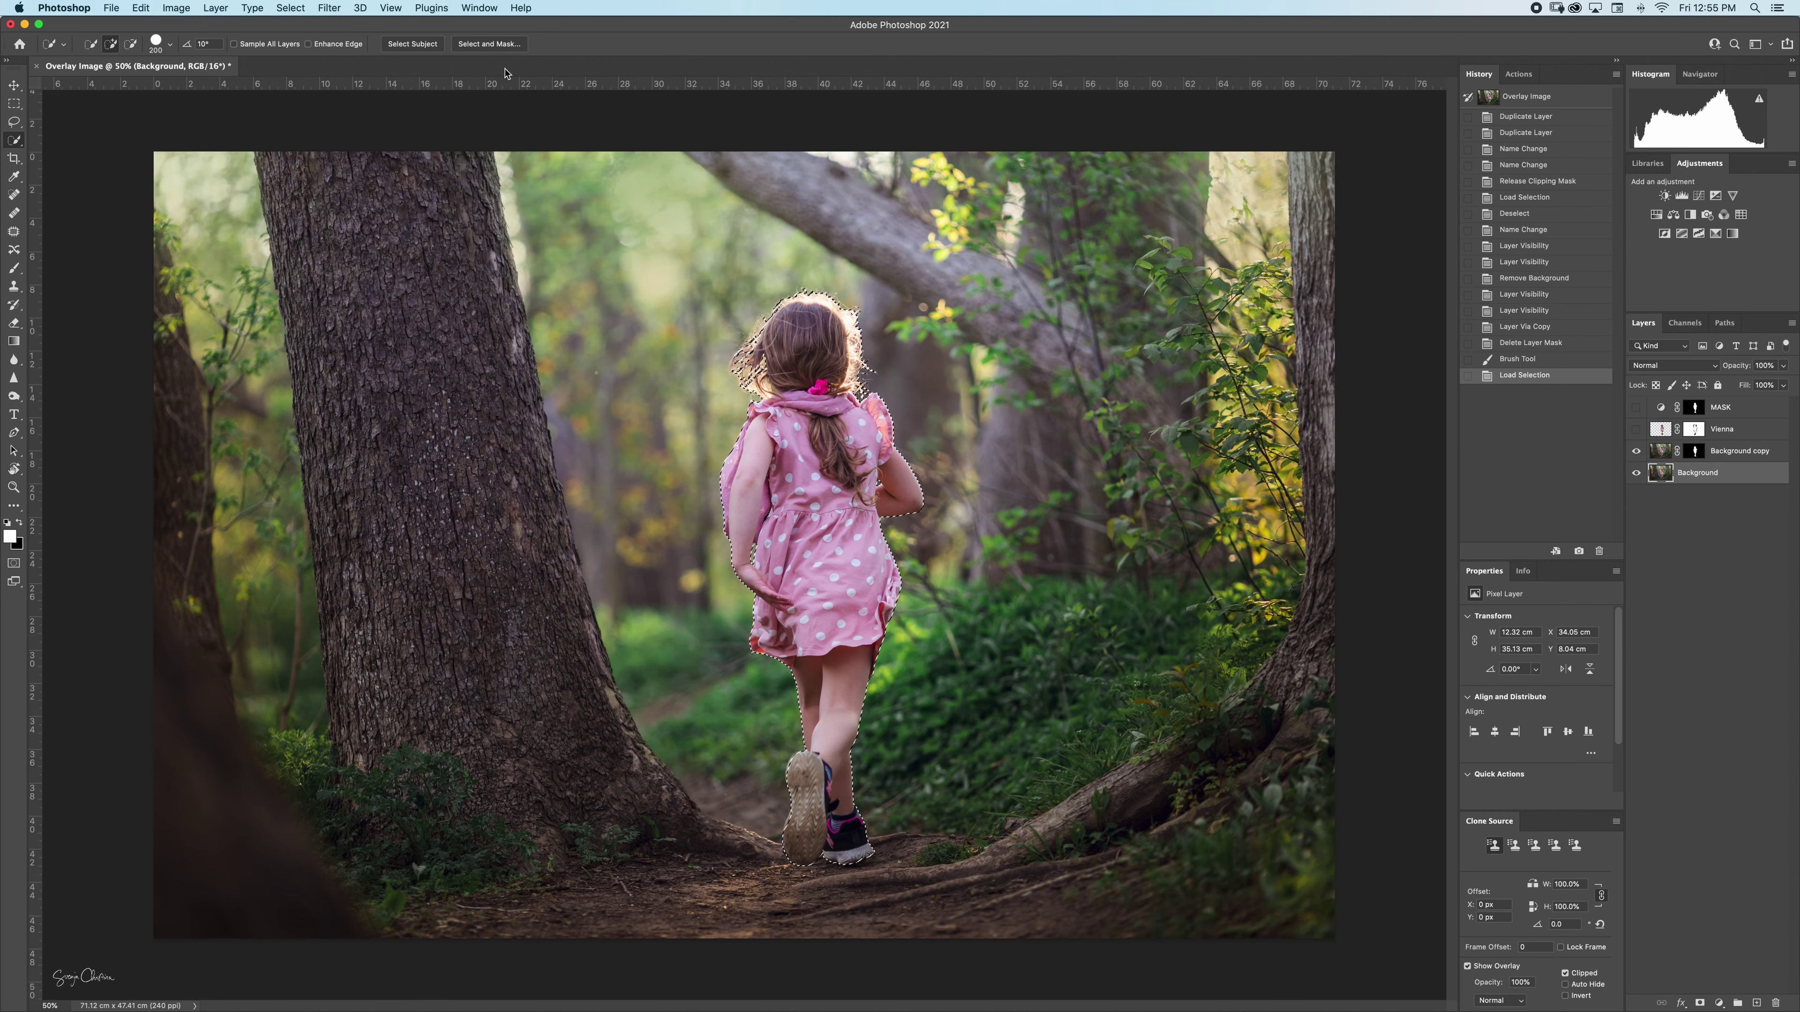
left_click(488, 44)
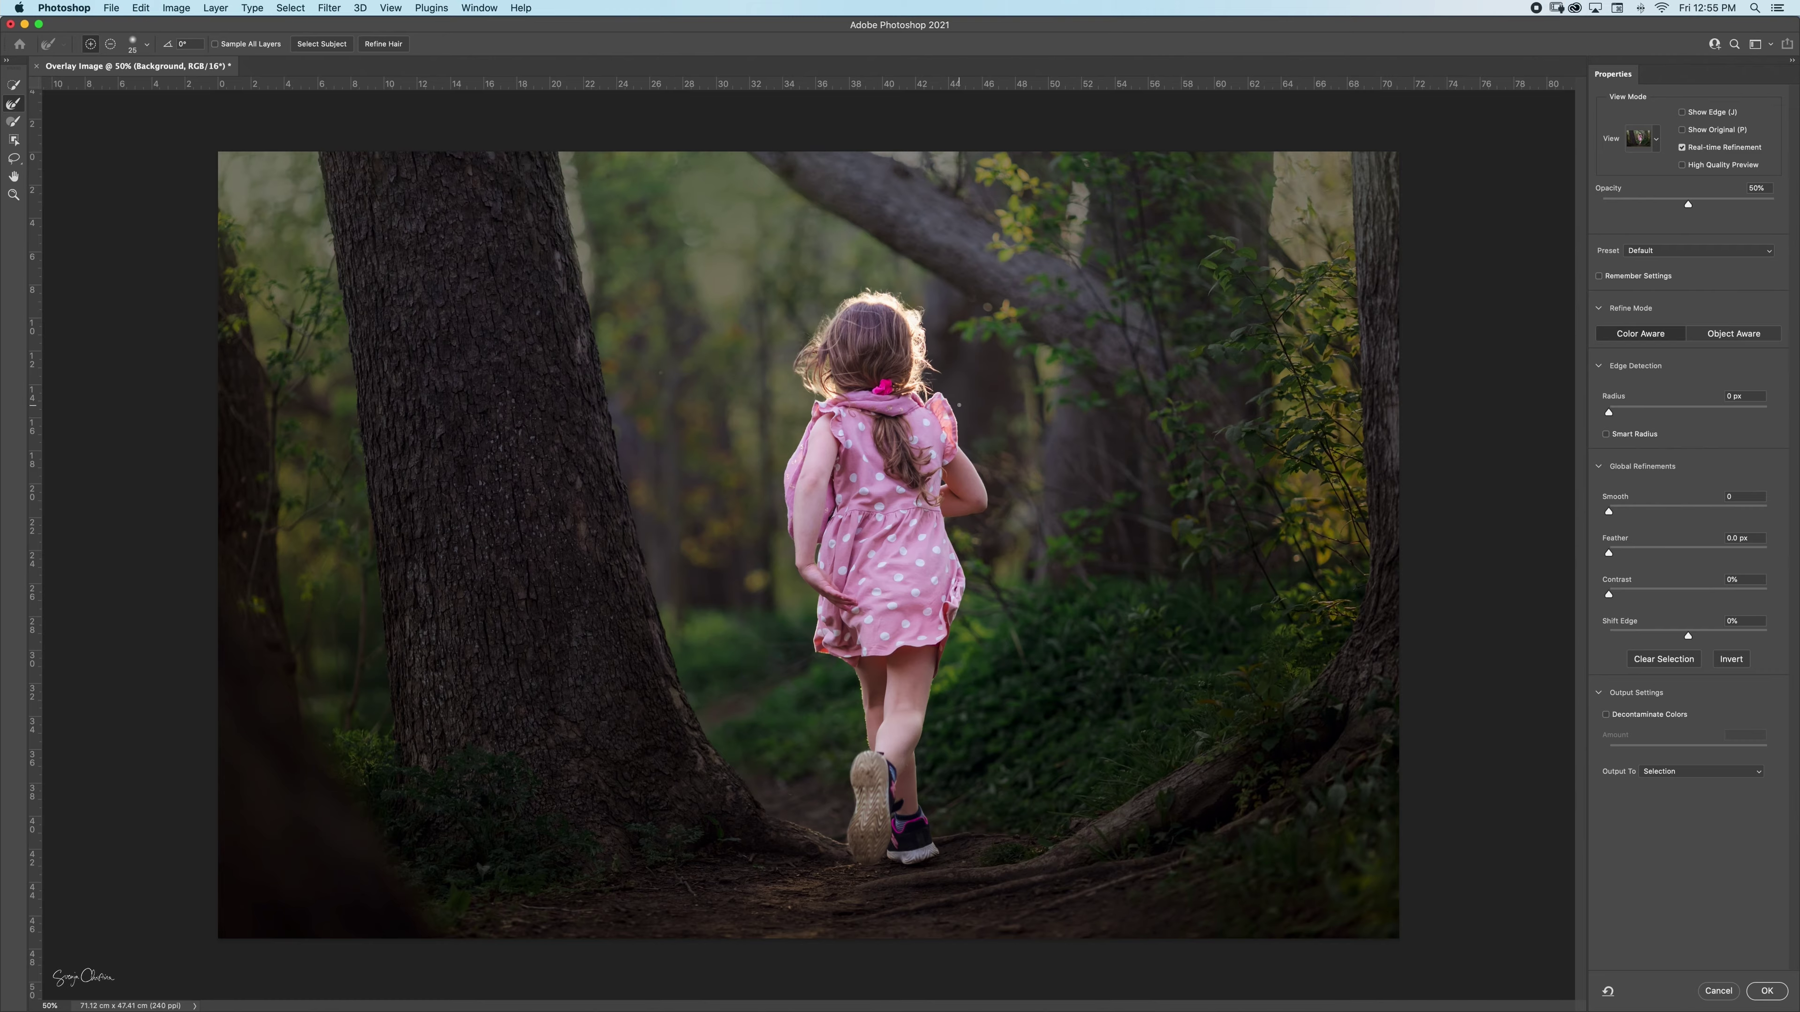
key("super+equal")
key("super+equal")
scroll(904, 202, "up", 5)
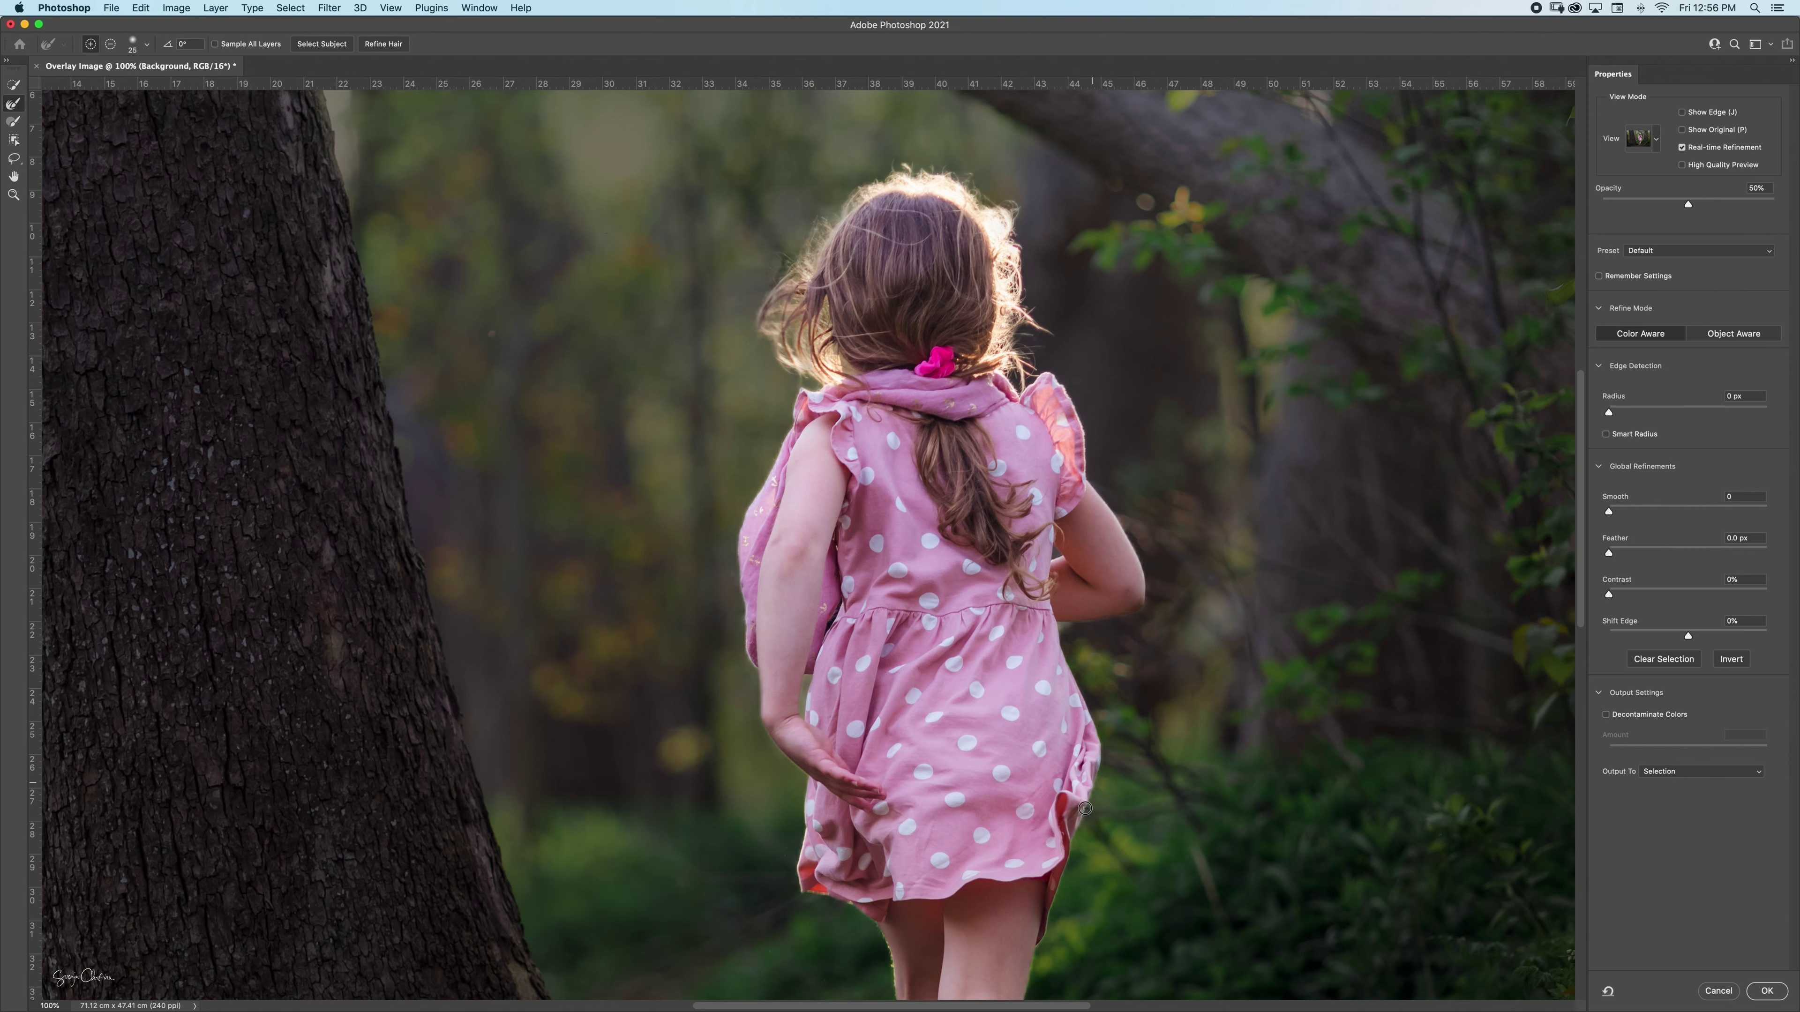
scroll(1040, 914, "down", 10)
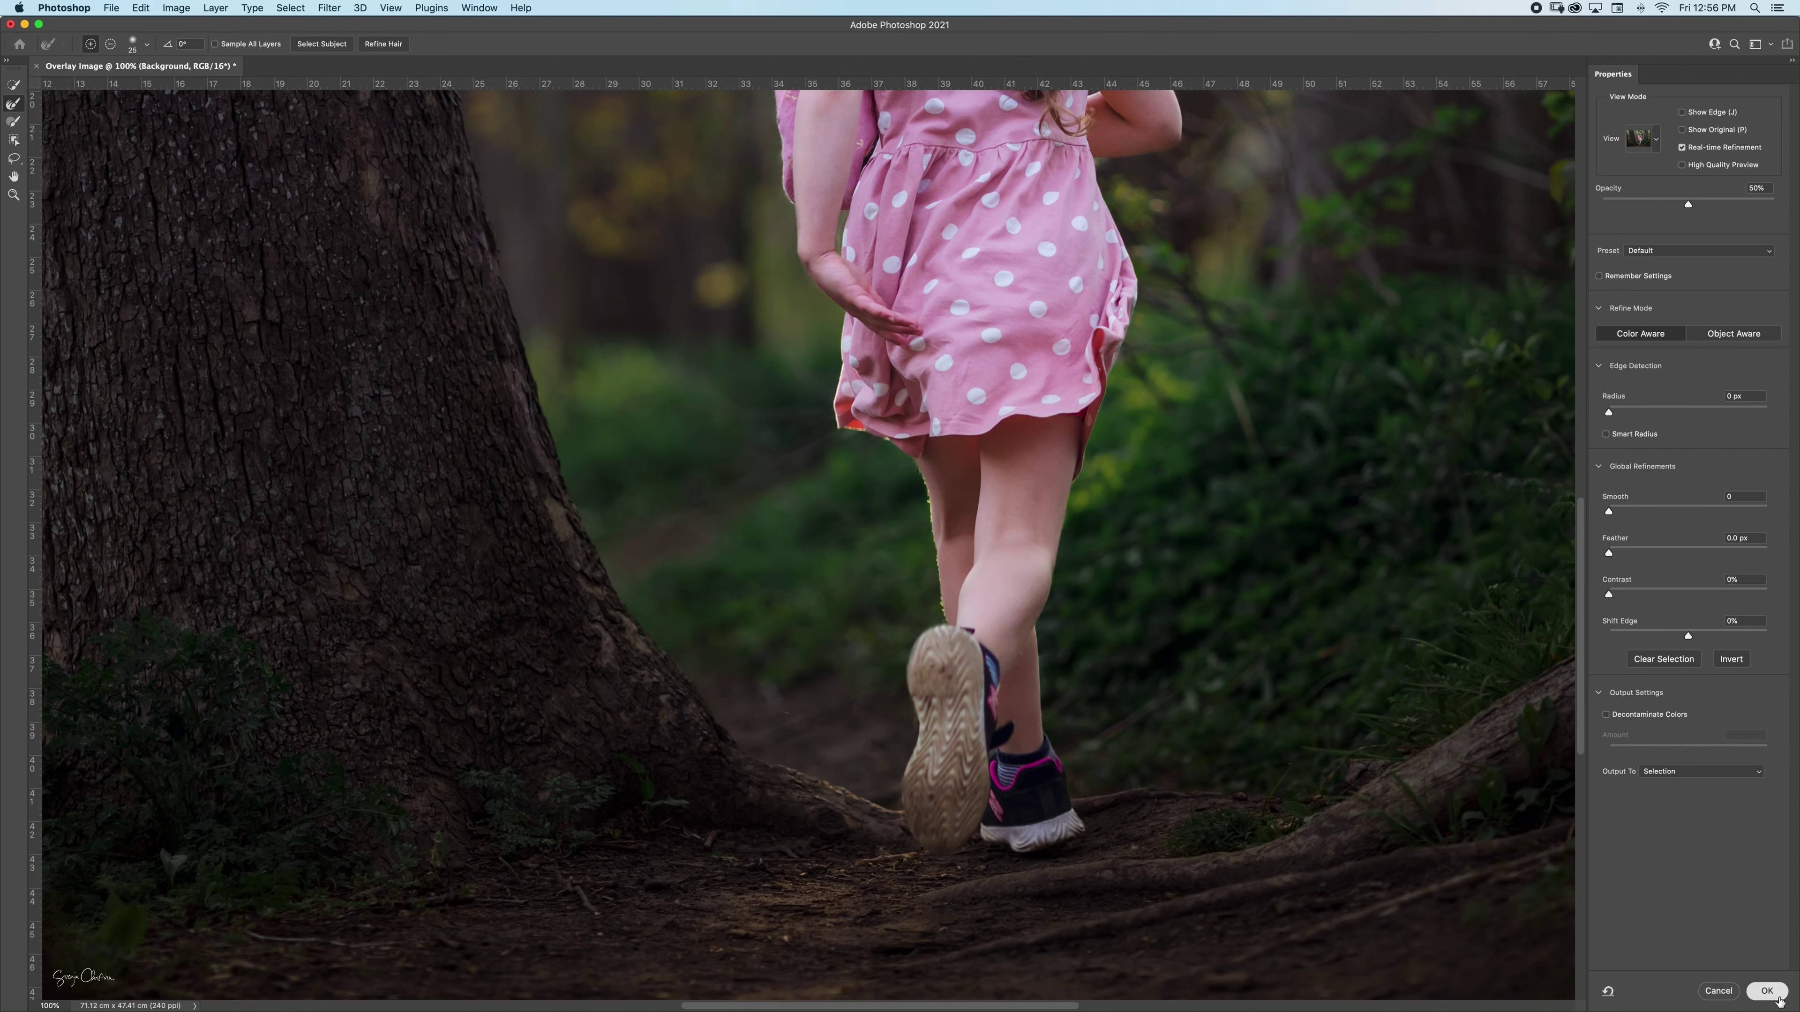
left_click(1766, 991)
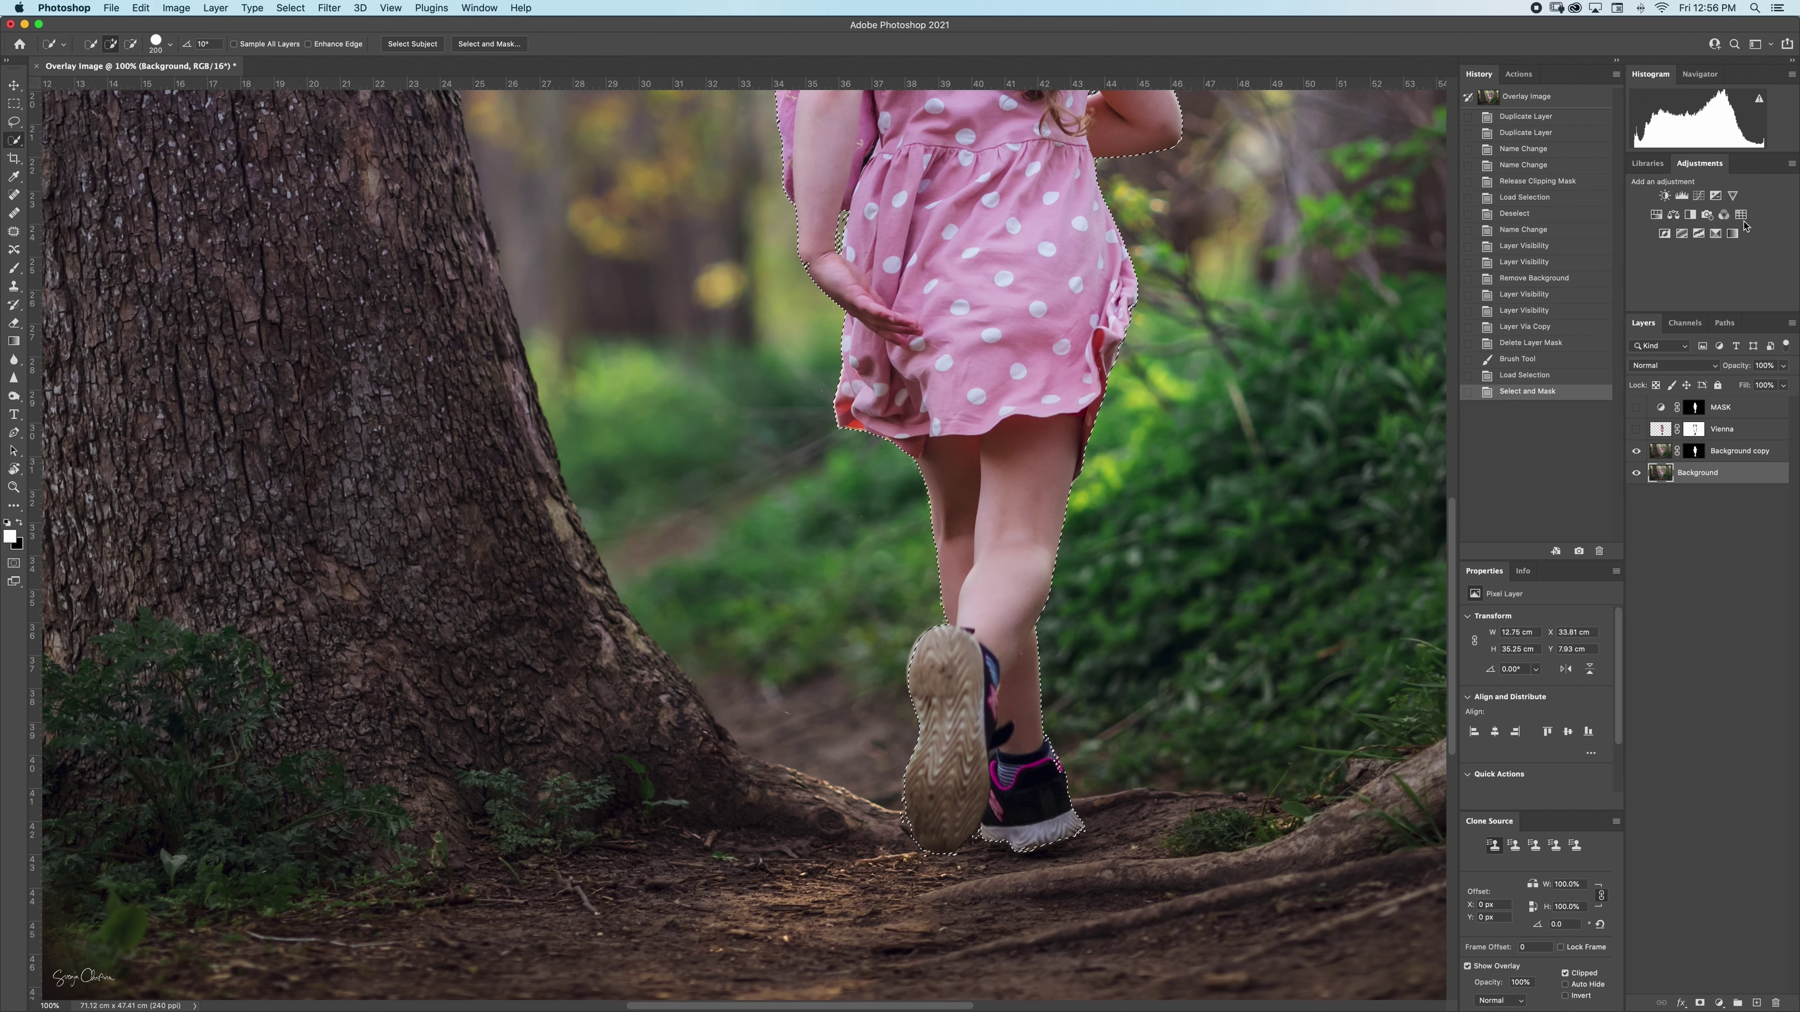
Add a Levels adjustment layer masked by the girl's selection and check its mask with the red overlay
left_click(1681, 197)
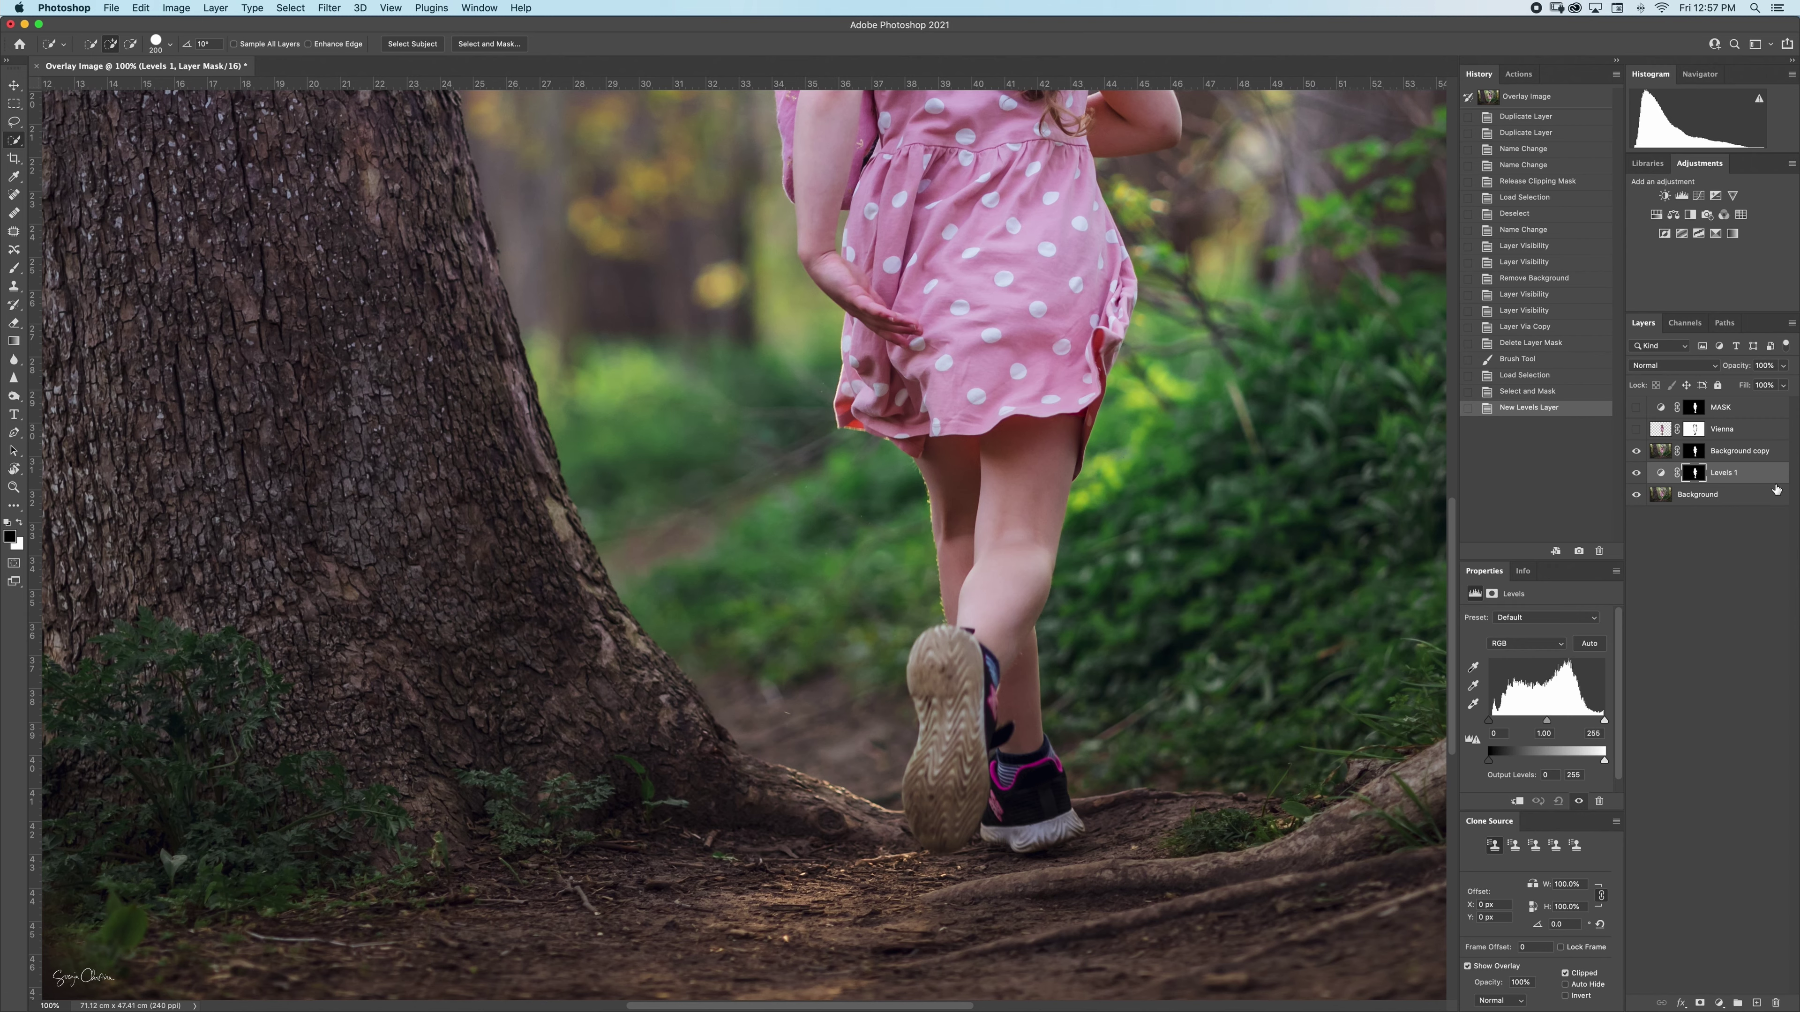
key("super+minus")
key("super+minus")
left_click(1661, 474)
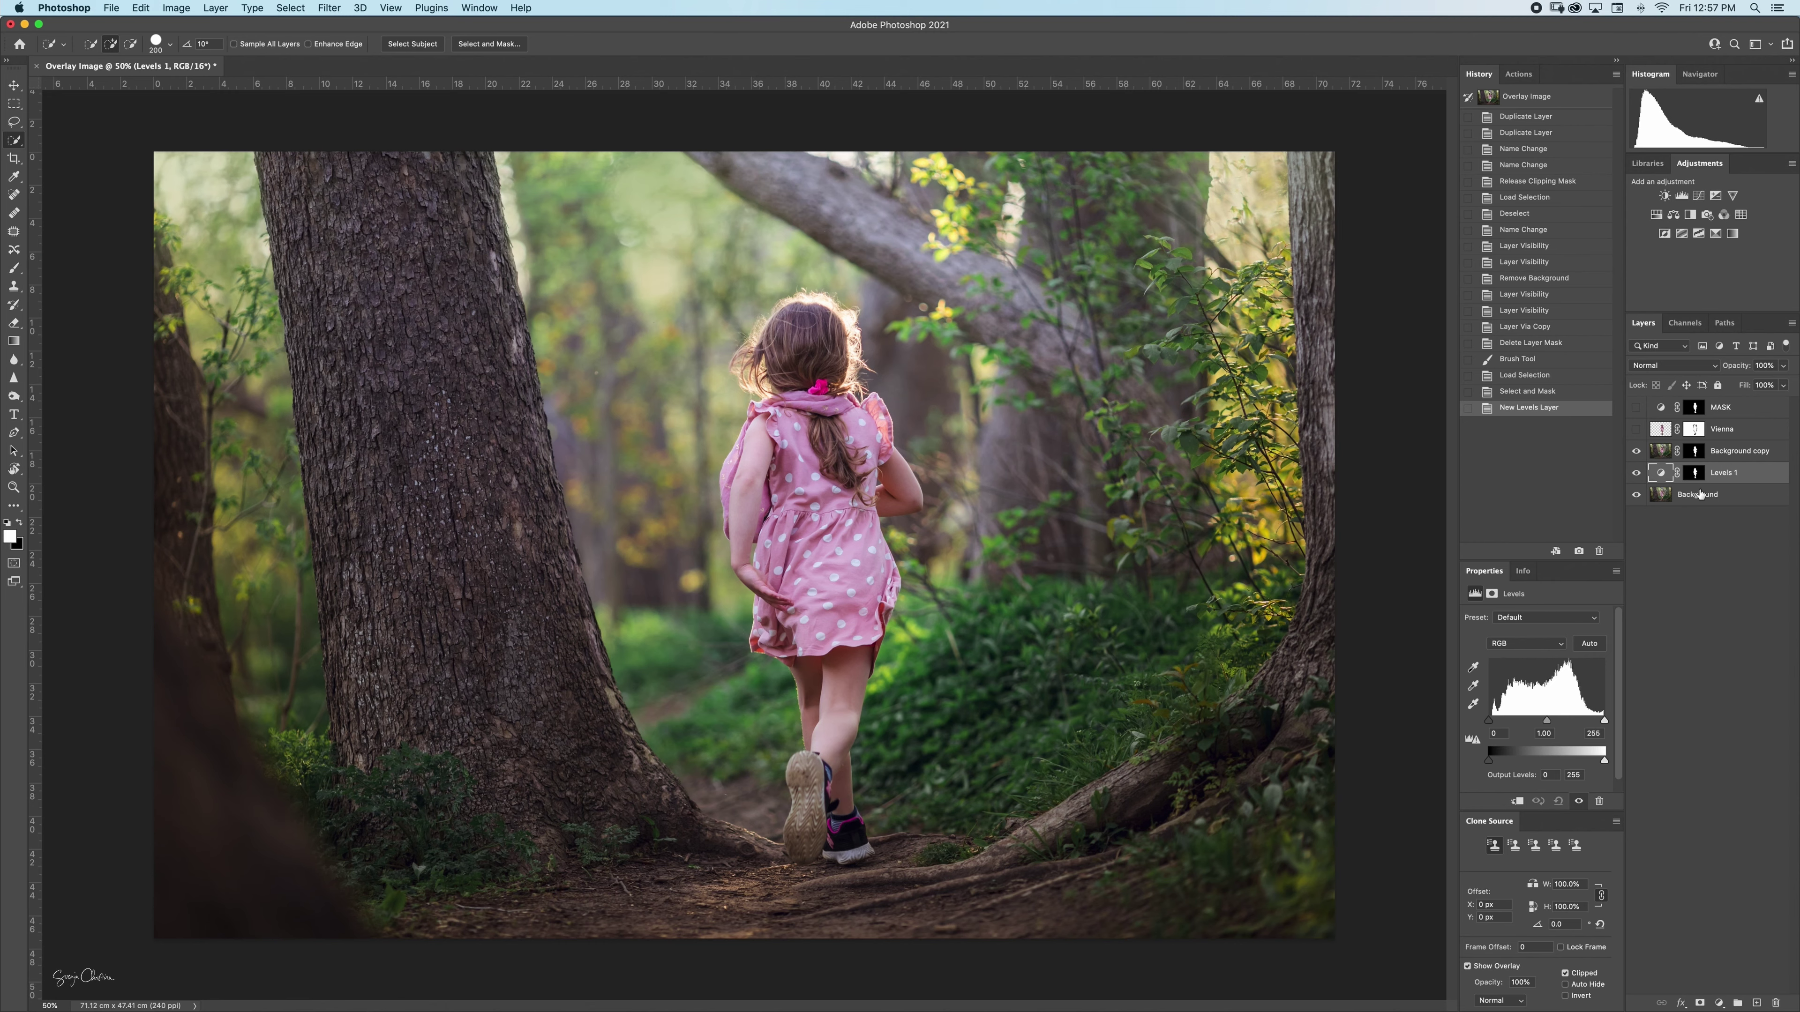
key("backslash")
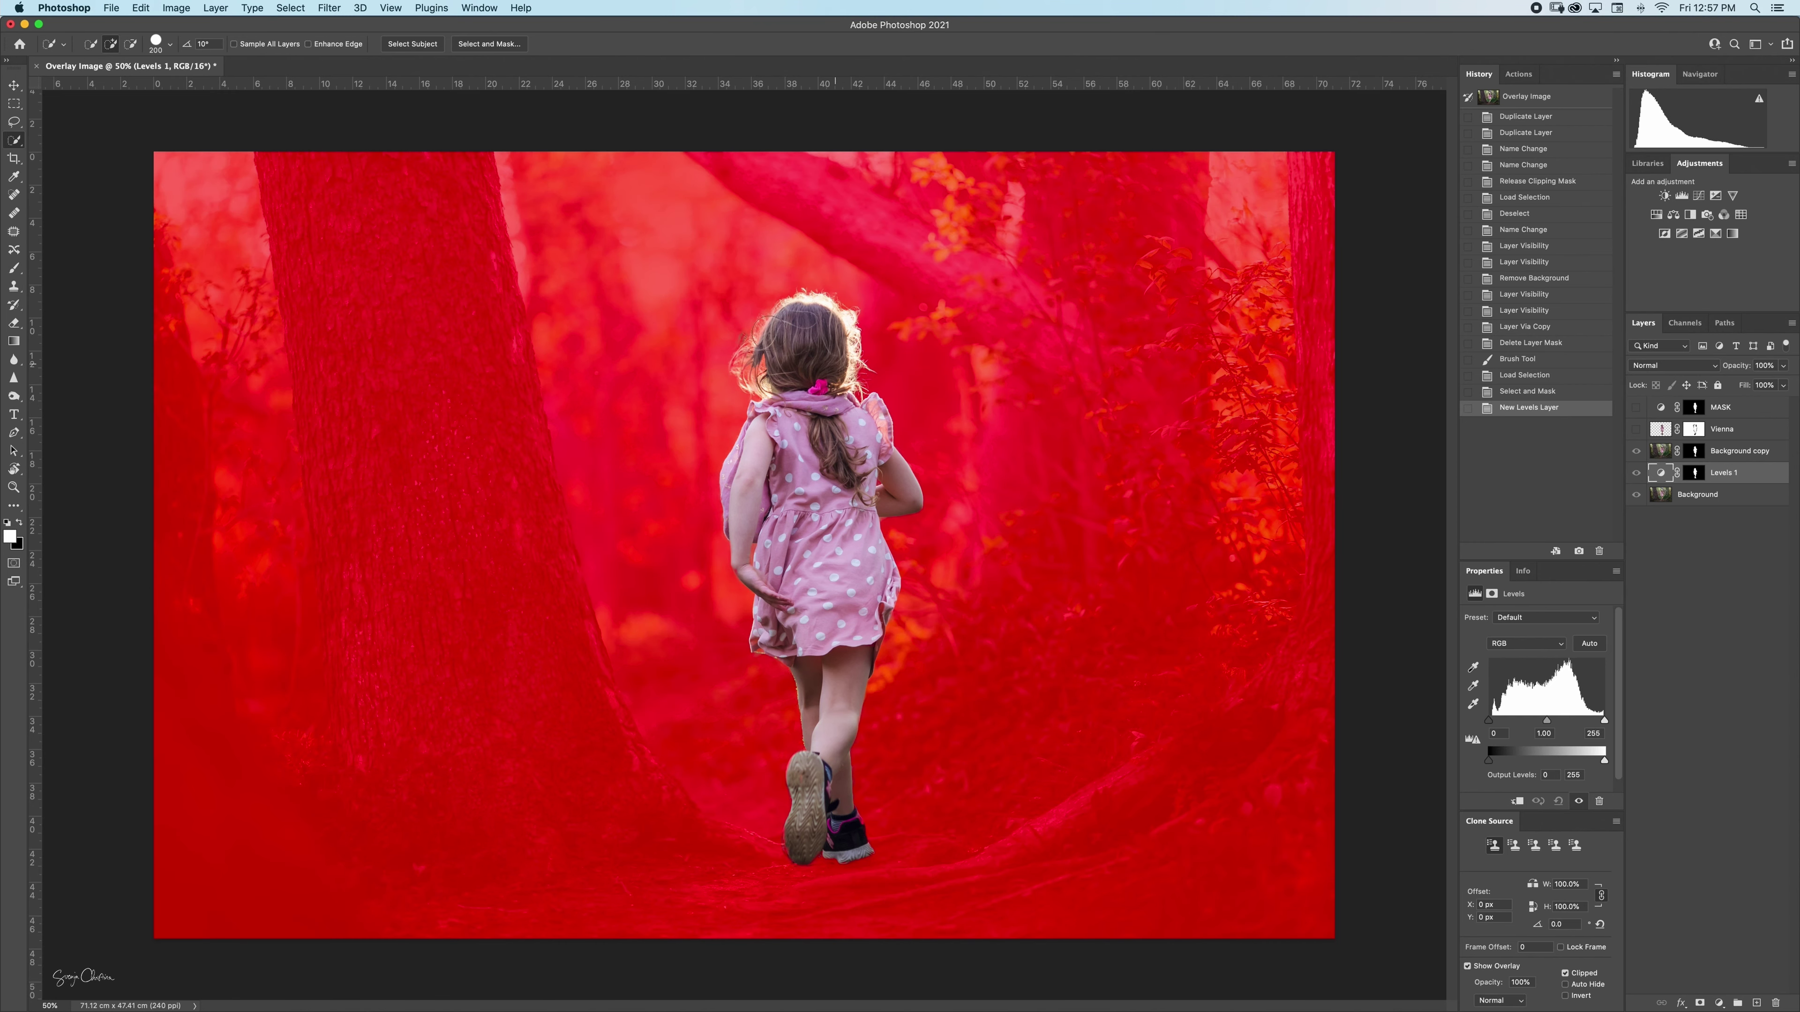
key("backslash")
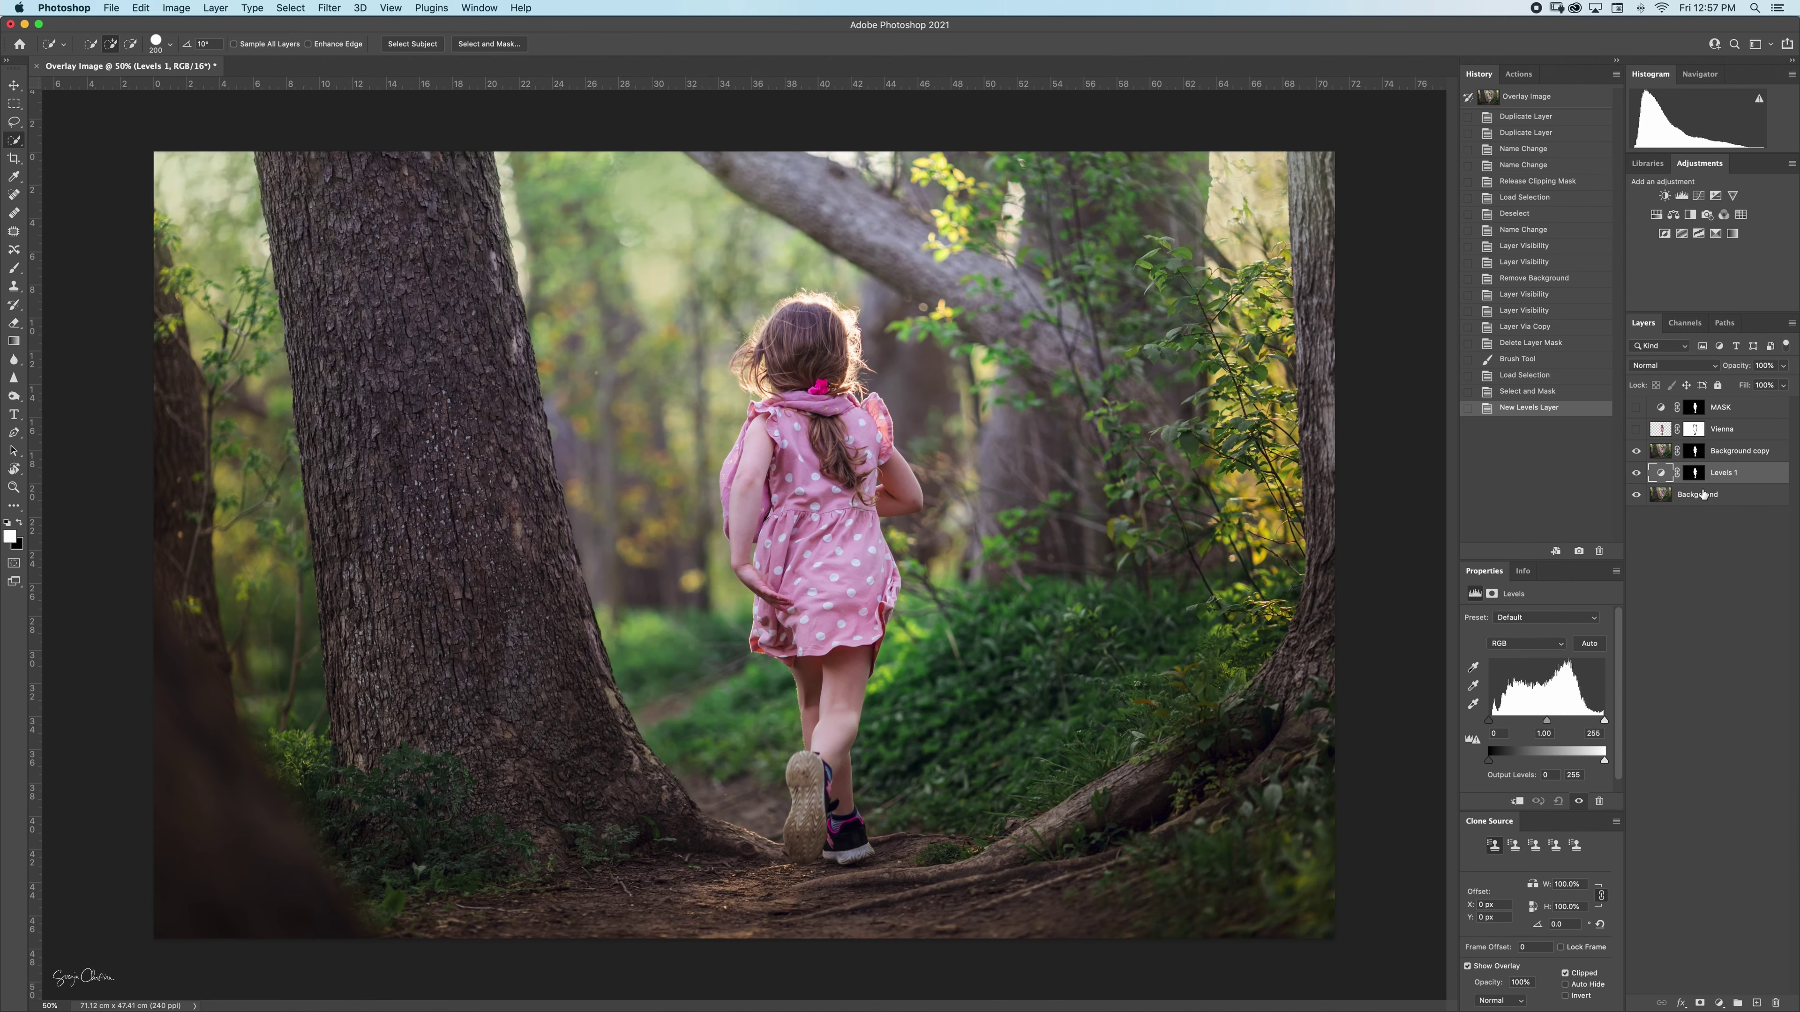
Delete the Levels 1 and Background copy layers and show the two hidden upper layers again
left_click_drag(1661, 473, 1776, 1002)
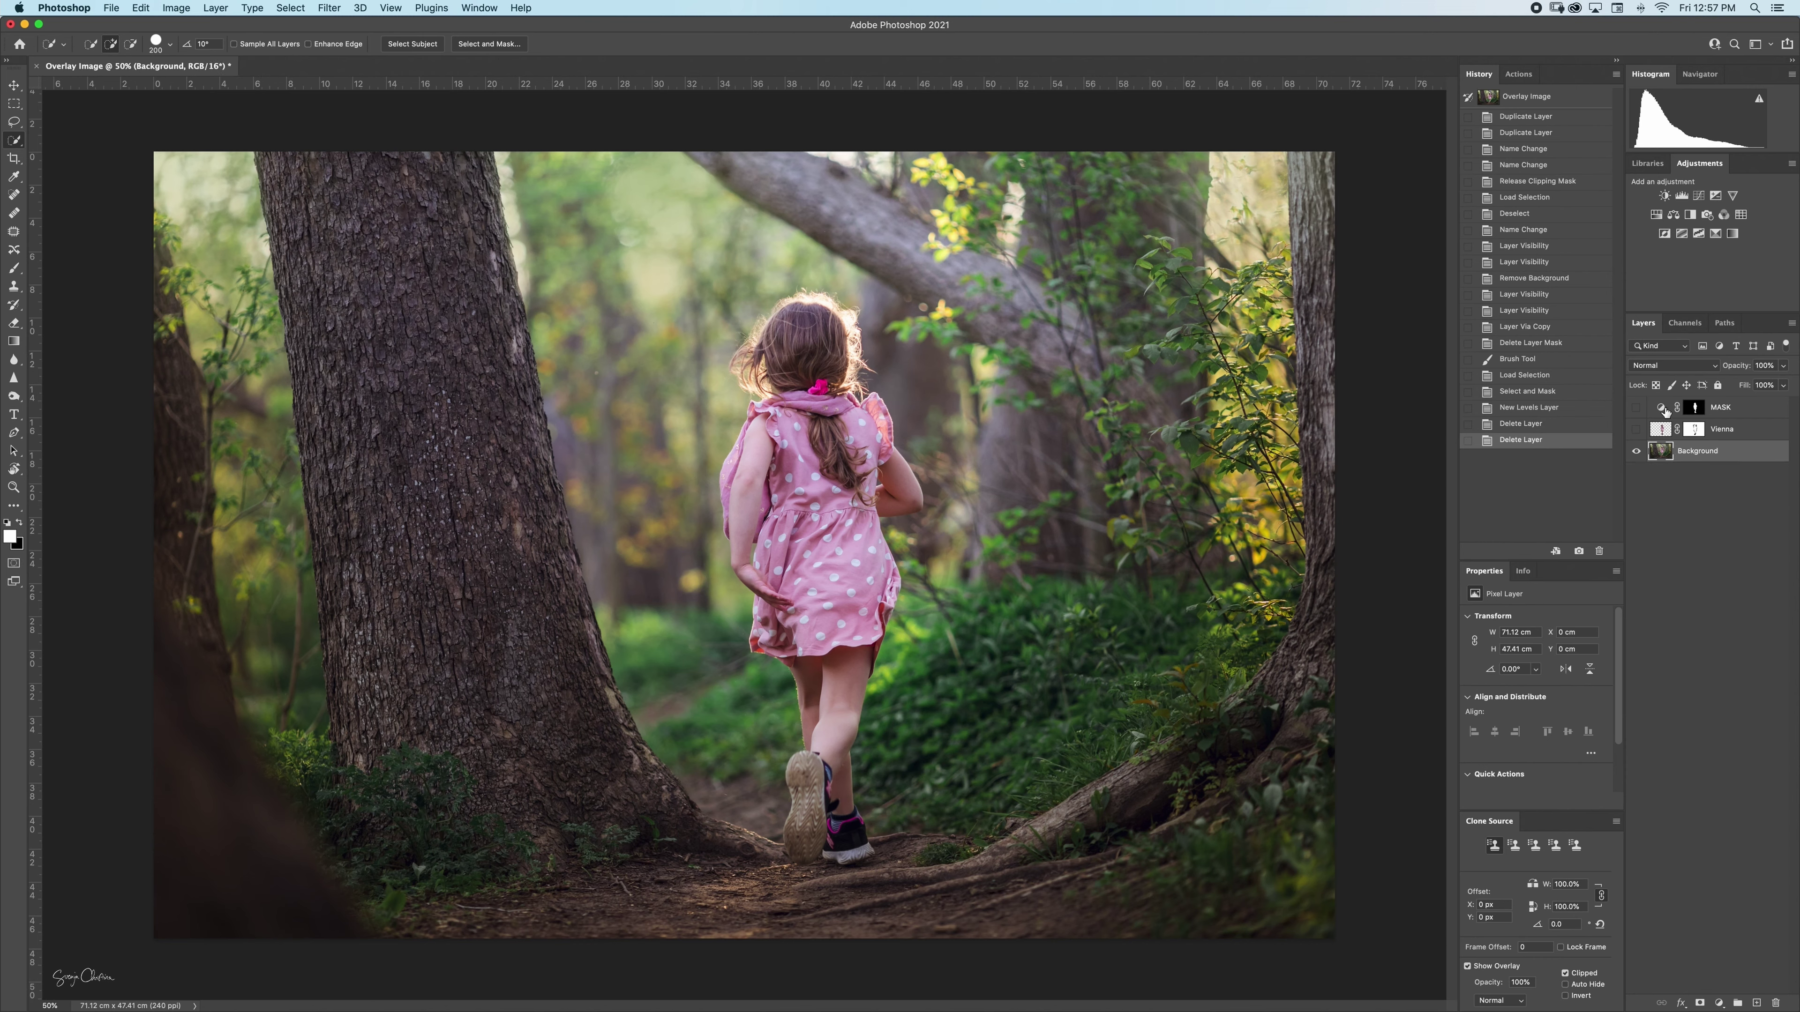
left_click(1694, 408)
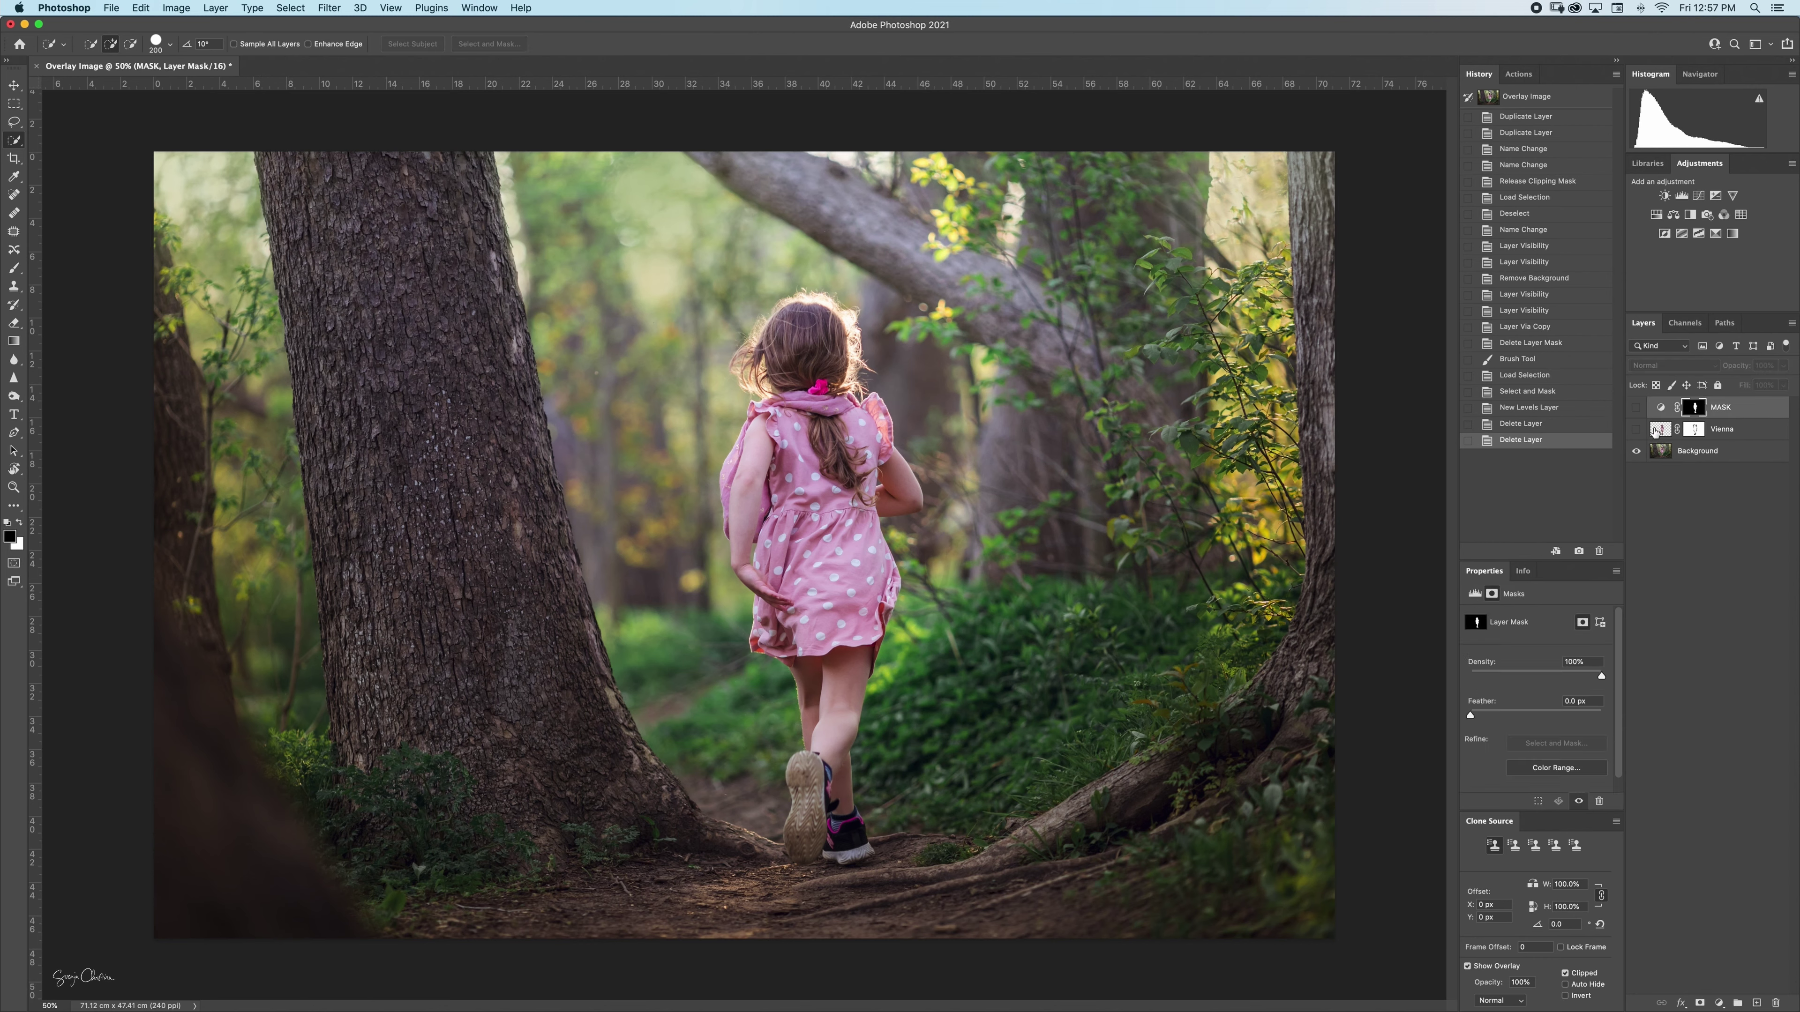
left_click(1636, 429)
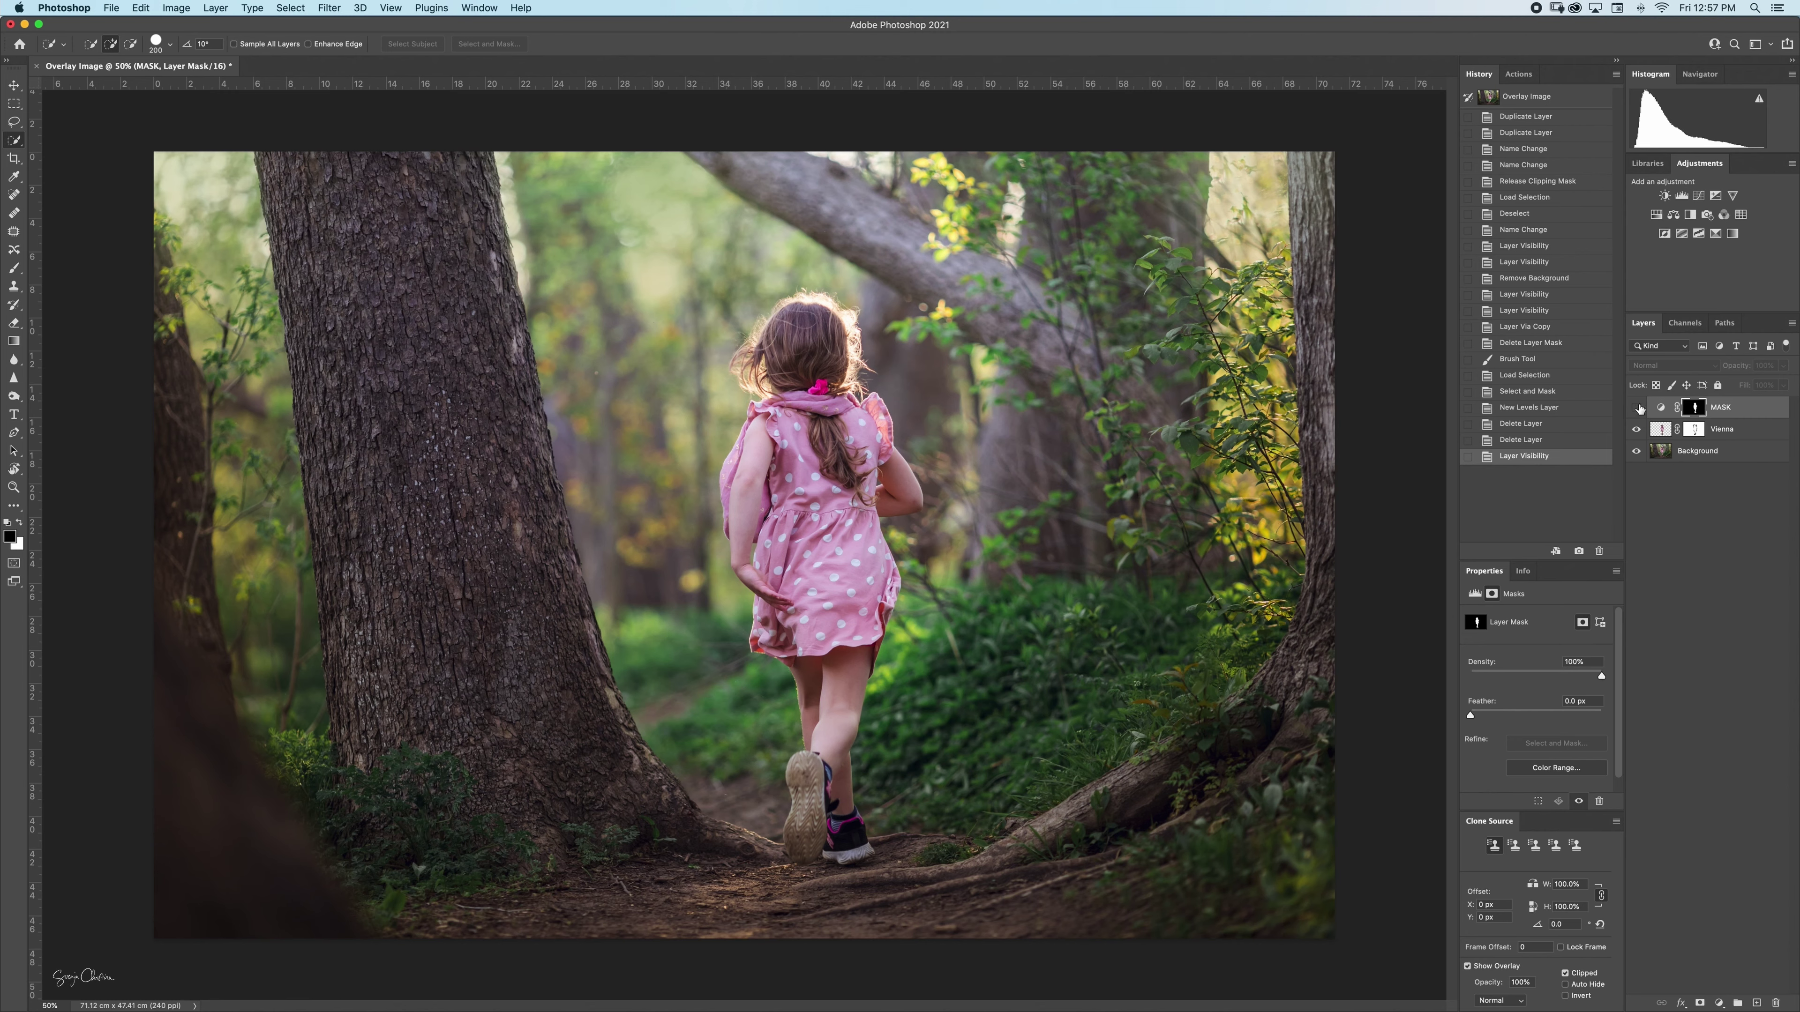
left_click(1637, 408)
Place SCP_sun_01.jpg and SCP_sun_02.jpg as embedded objects directly above the Background layer
left_click(1663, 454)
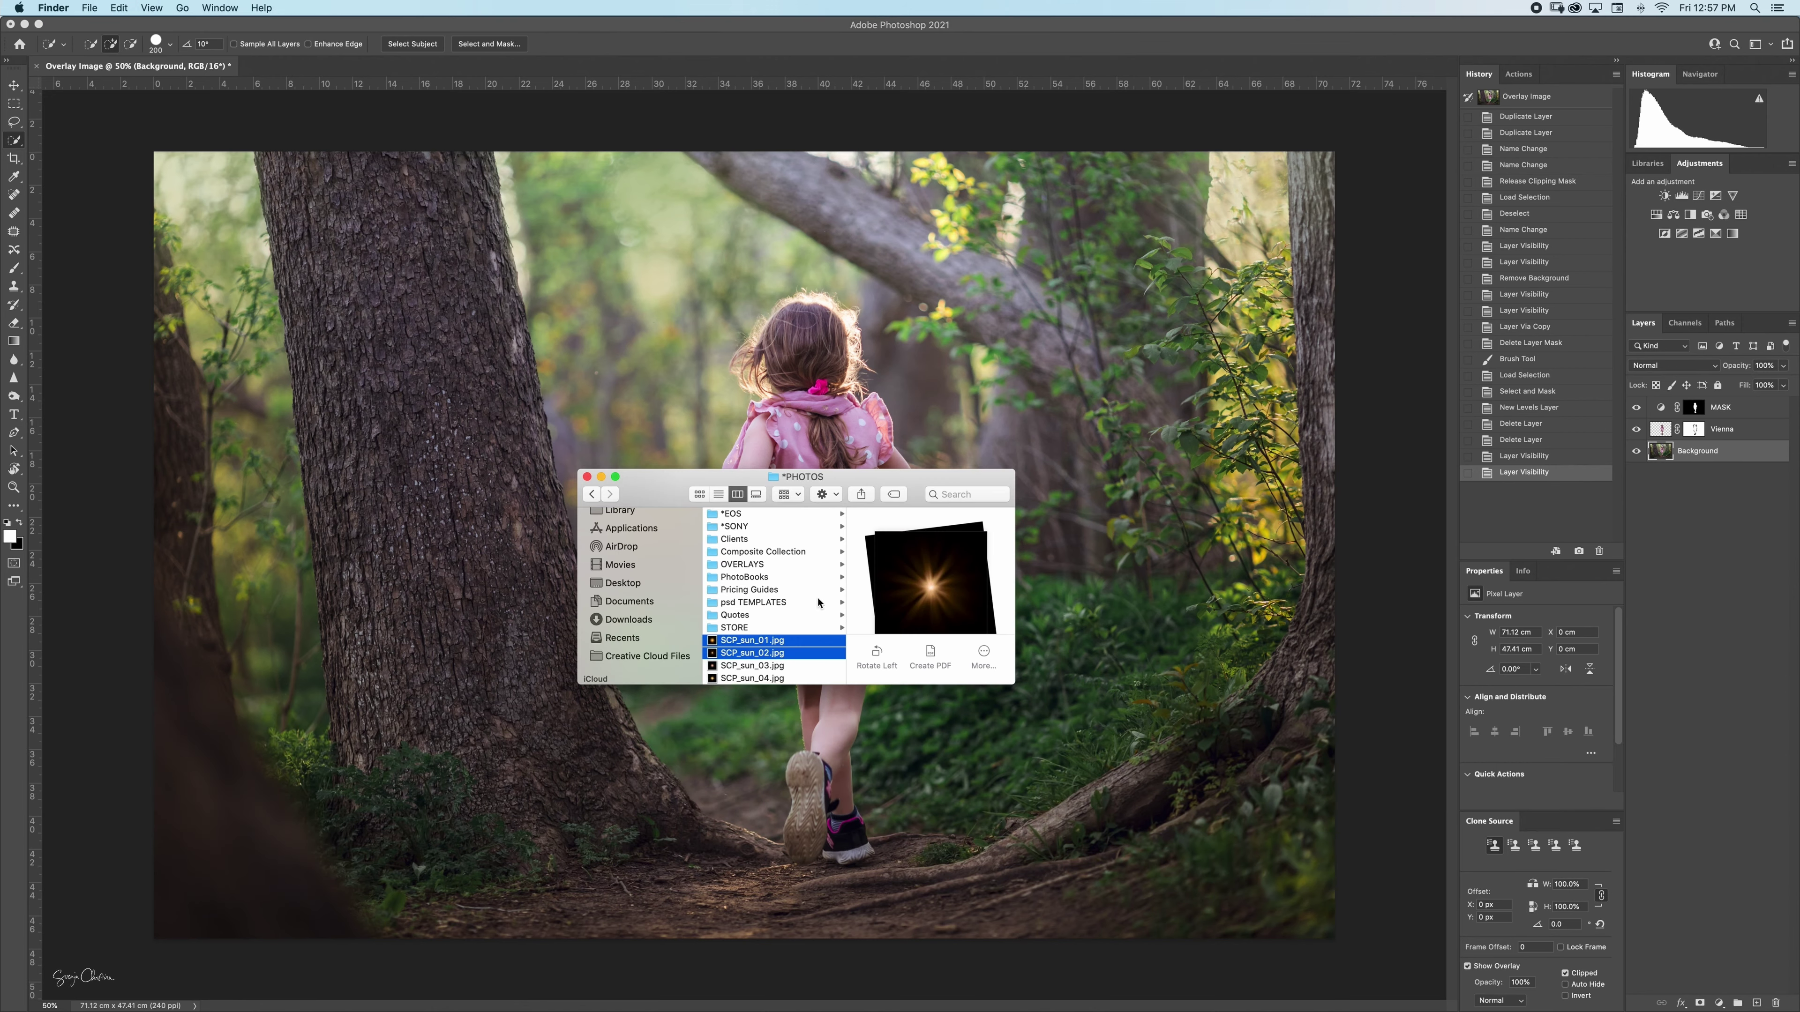
left_click_drag(743, 643, 744, 327)
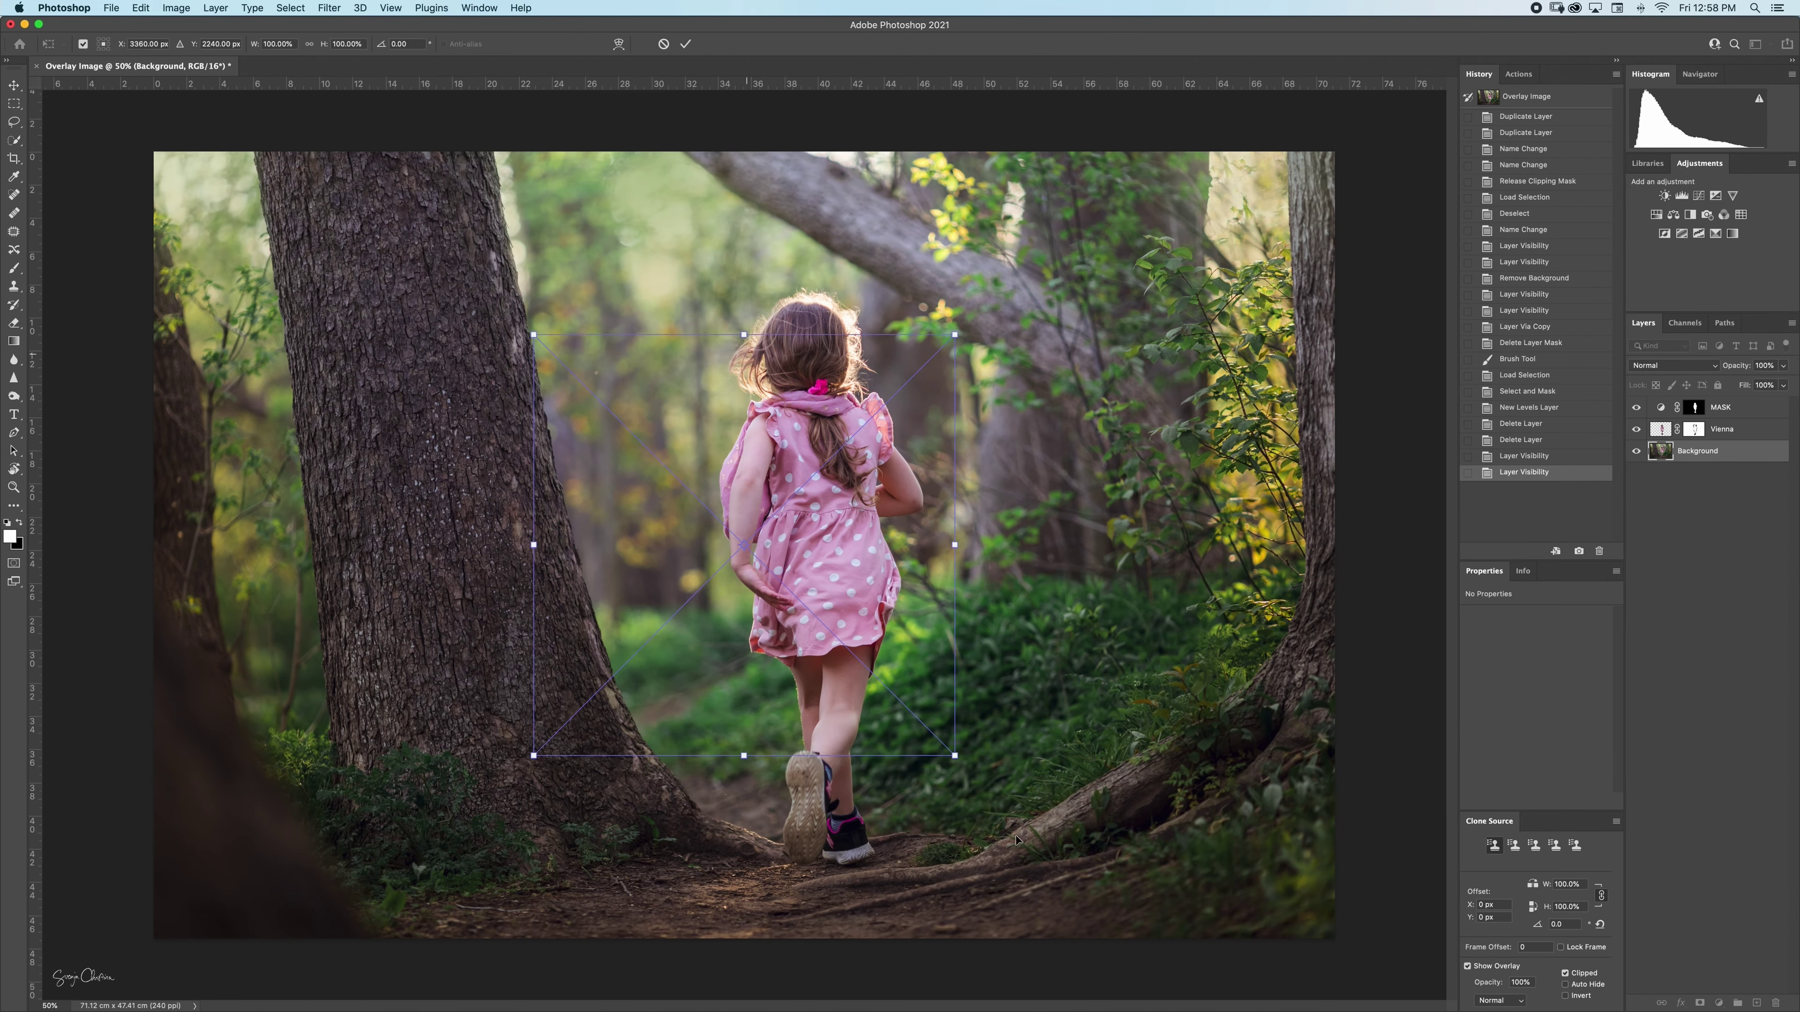
left_click(686, 45)
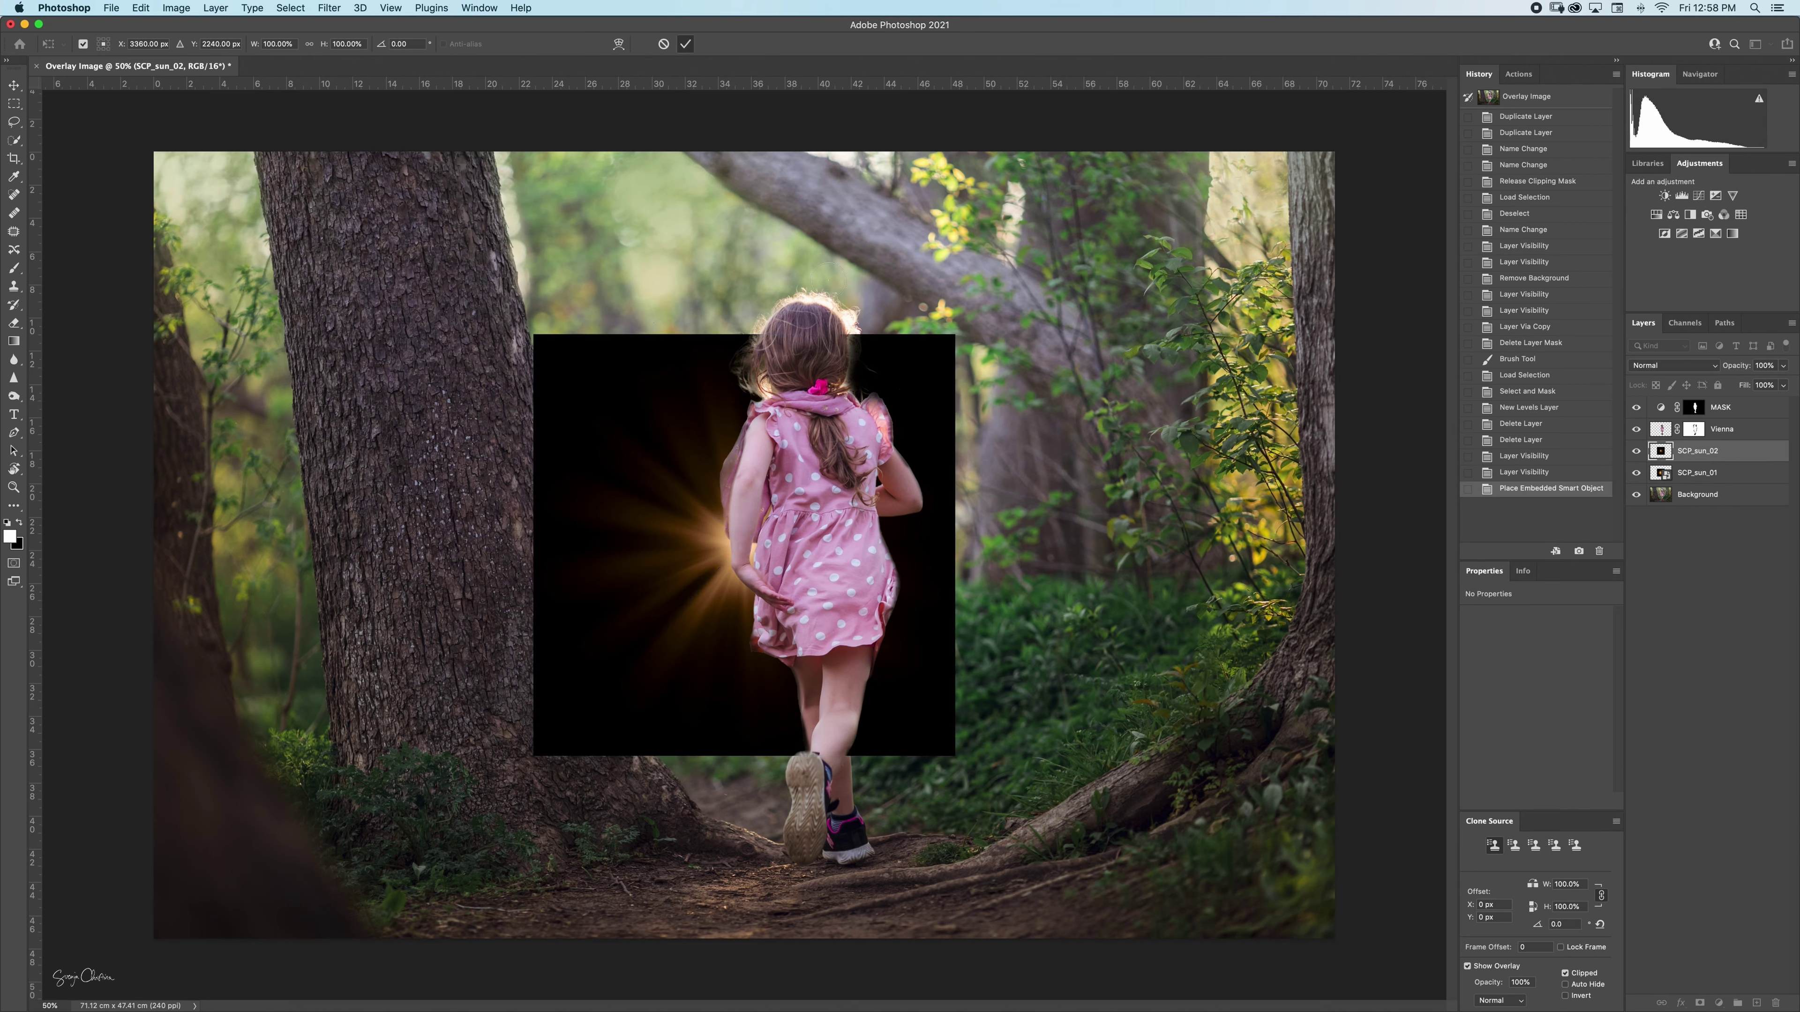
key("Return")
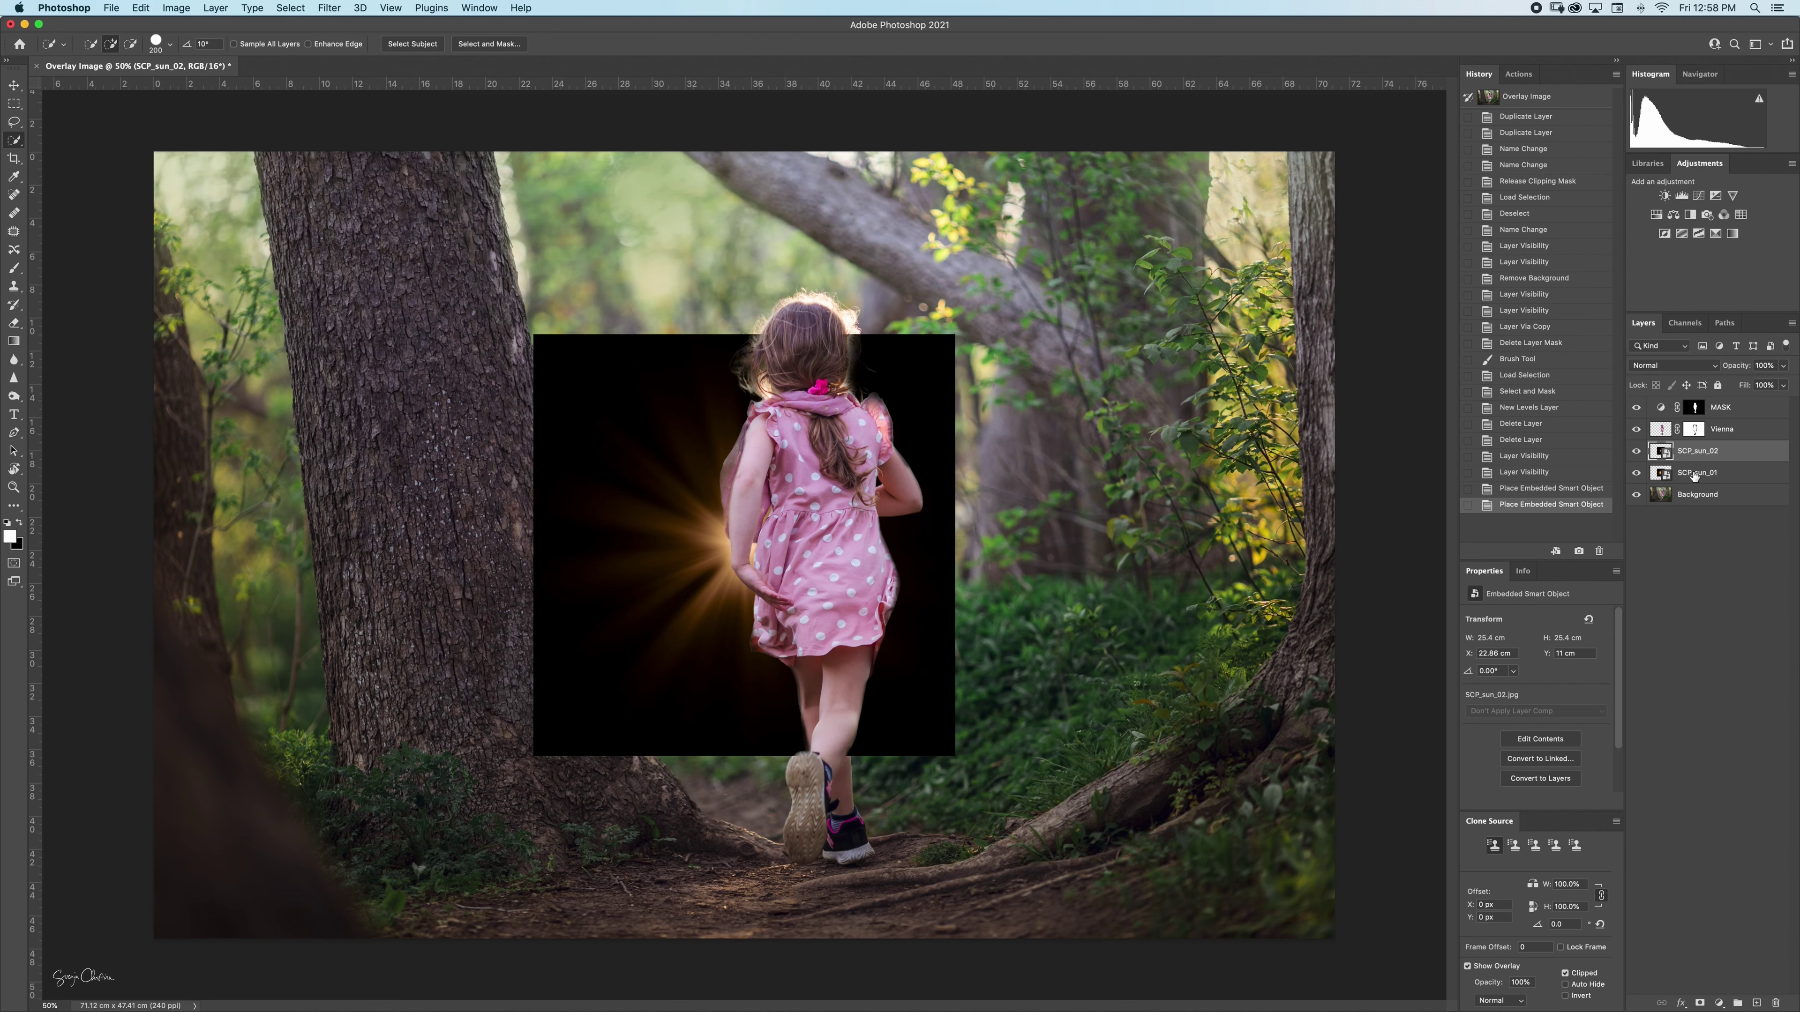
Scale both sun overlay layers together to about 310% and move the sunburst up and left of the girl
left_click(1733, 473, "shift")
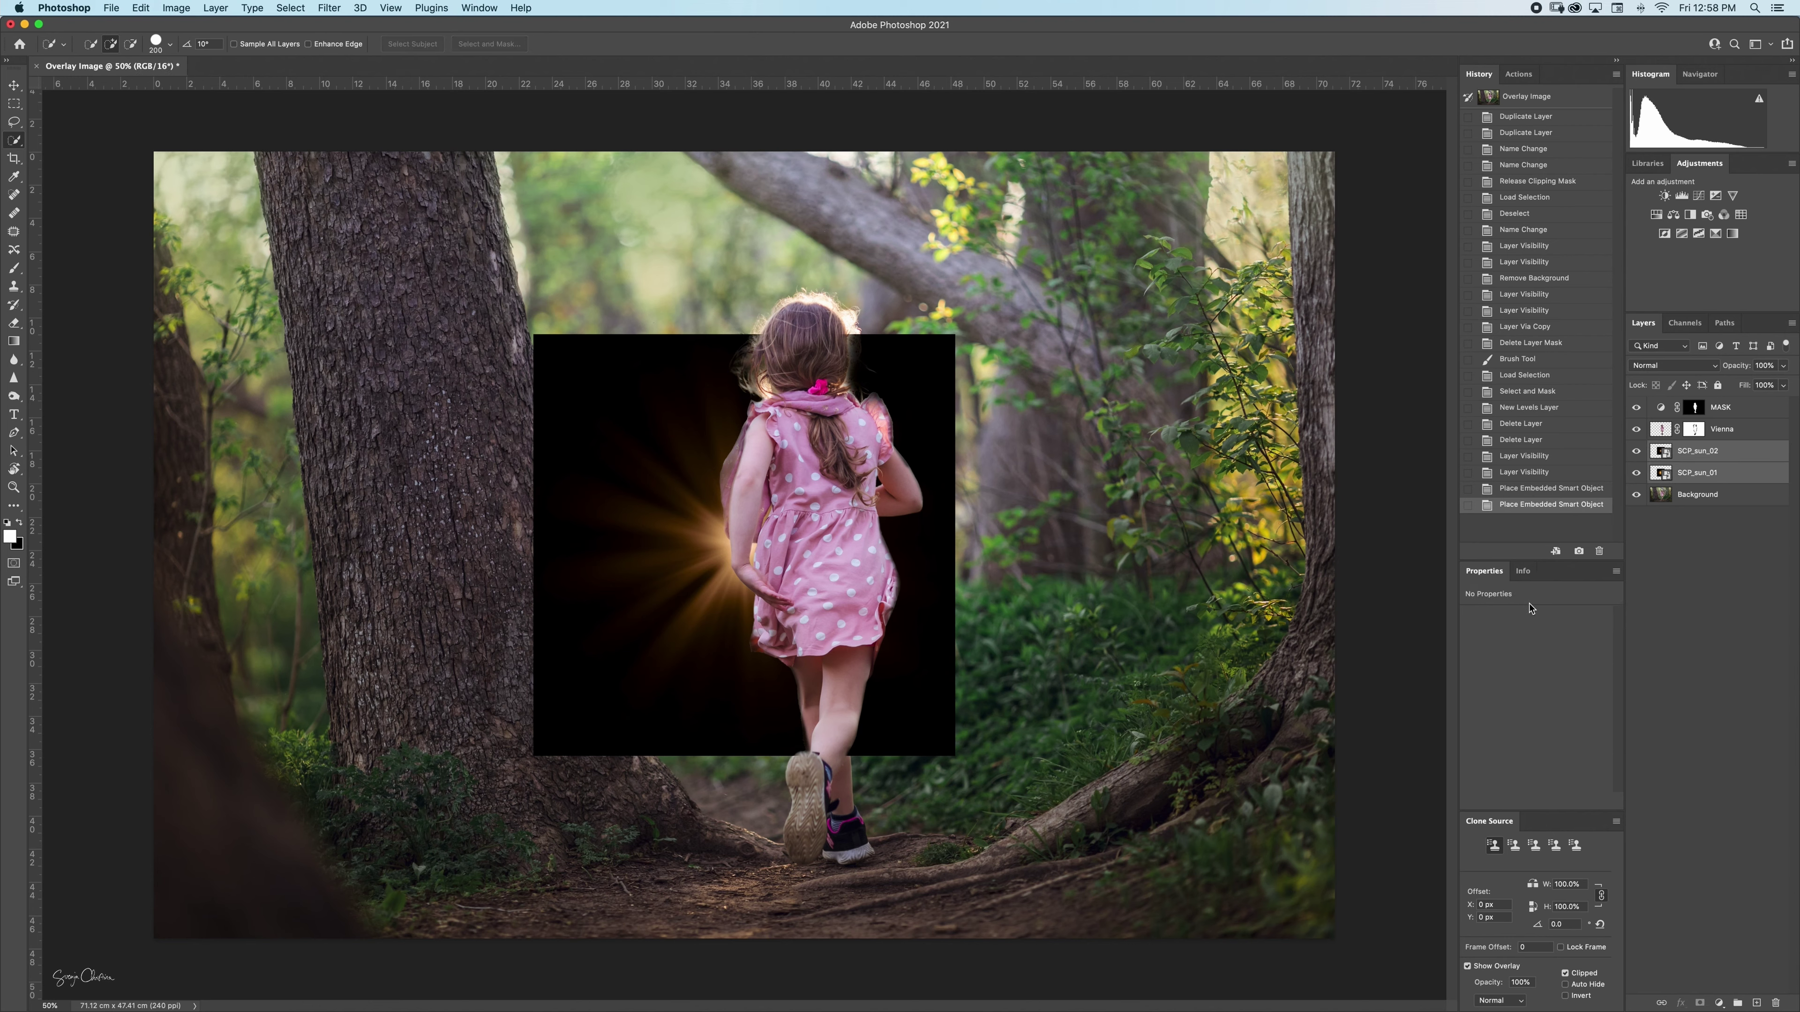
key("super+t")
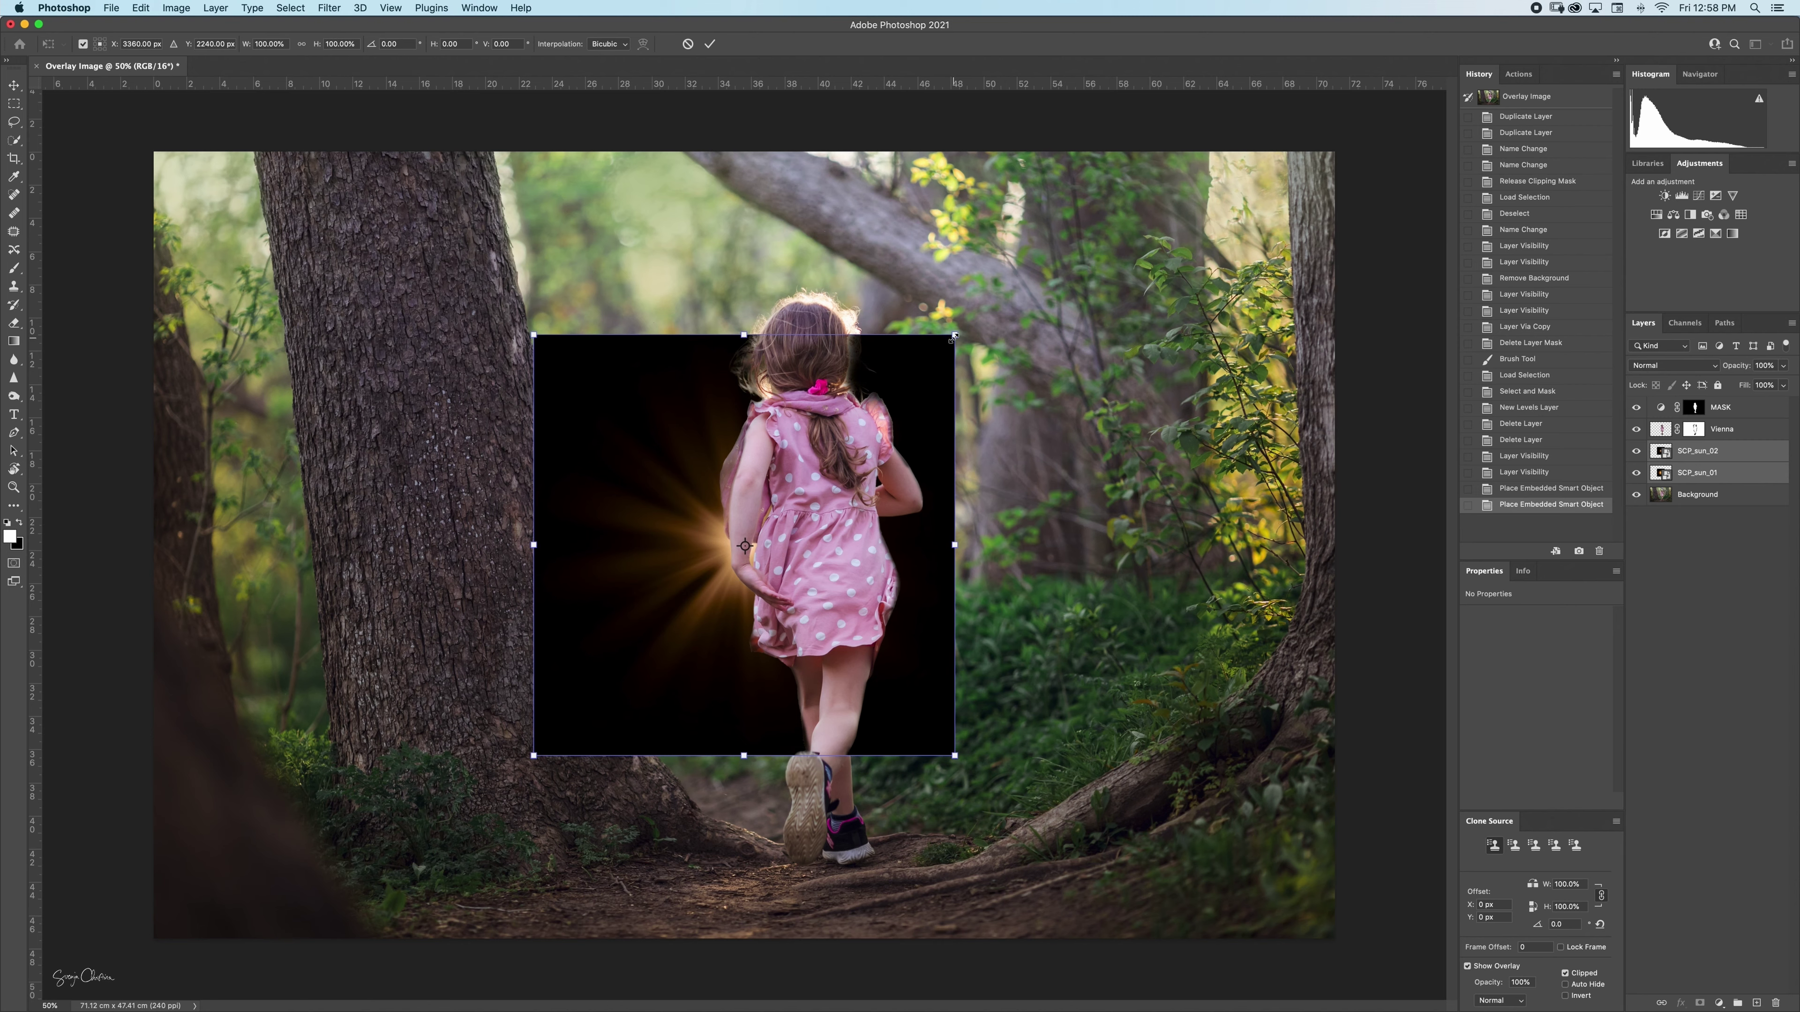
left_click_drag(953, 338, 740, 552)
left_click_drag(952, 336, 1576, 6)
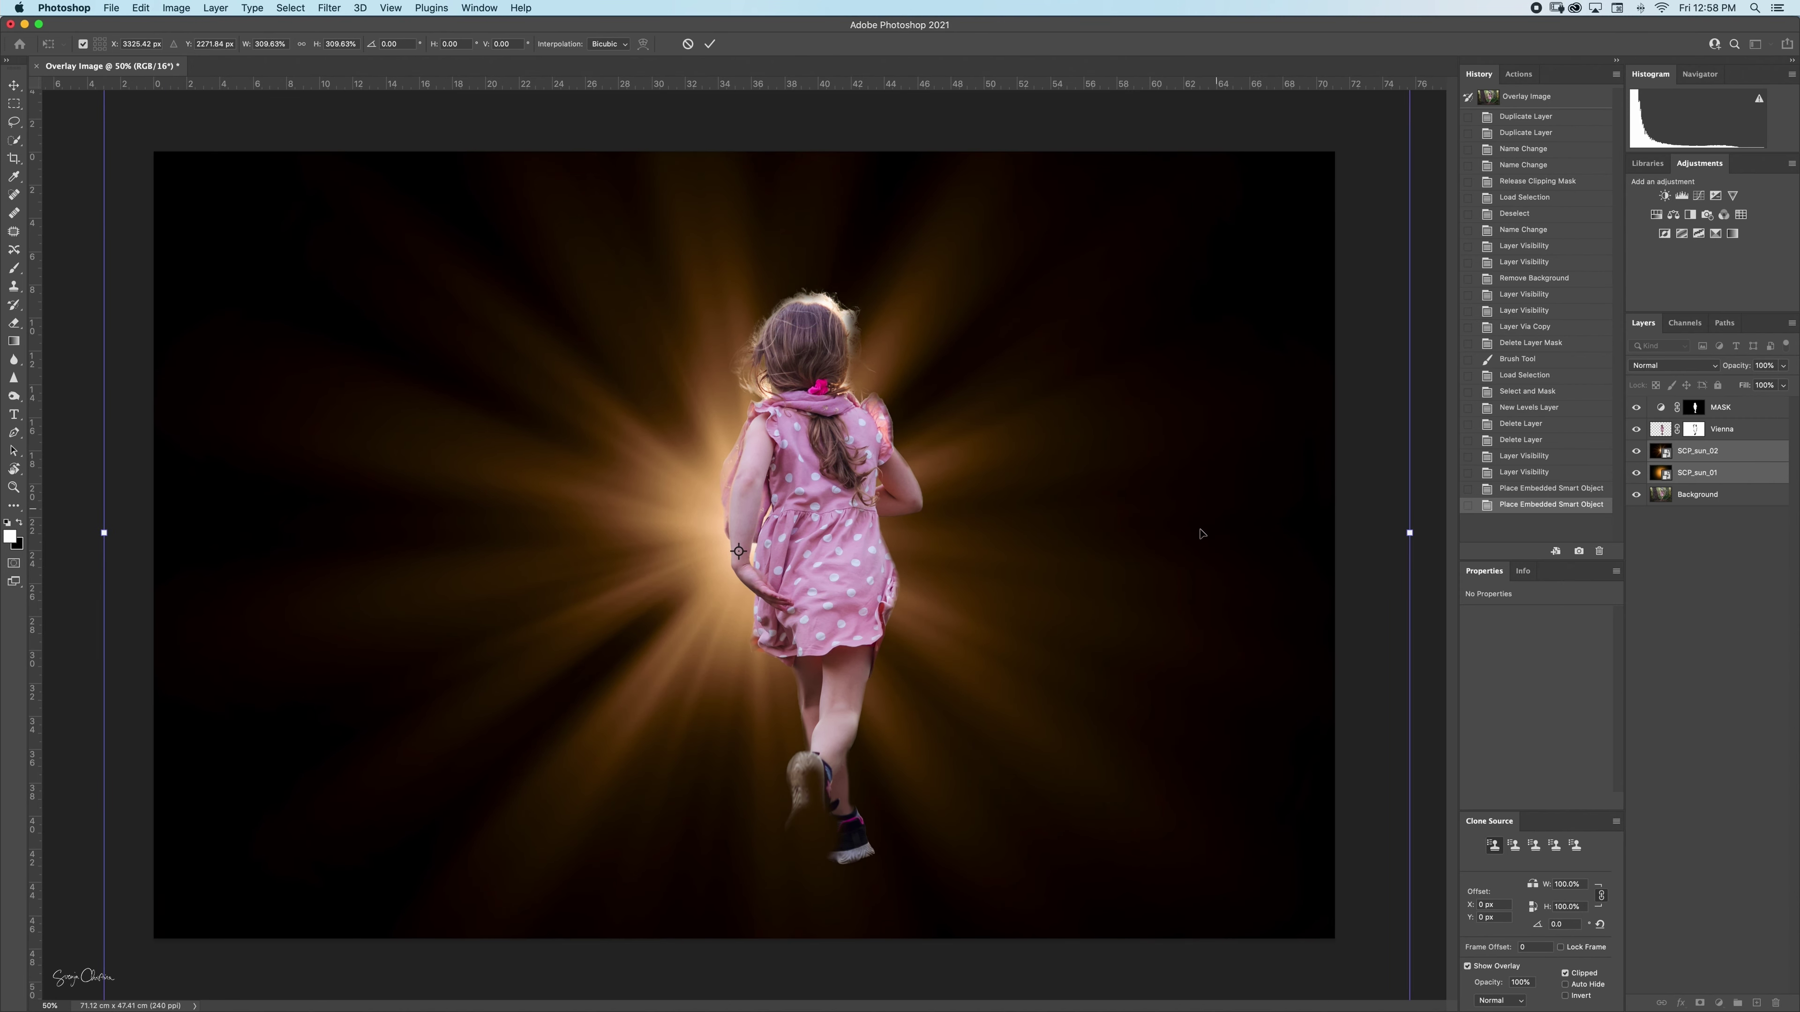
left_click_drag(1065, 611, 1001, 529)
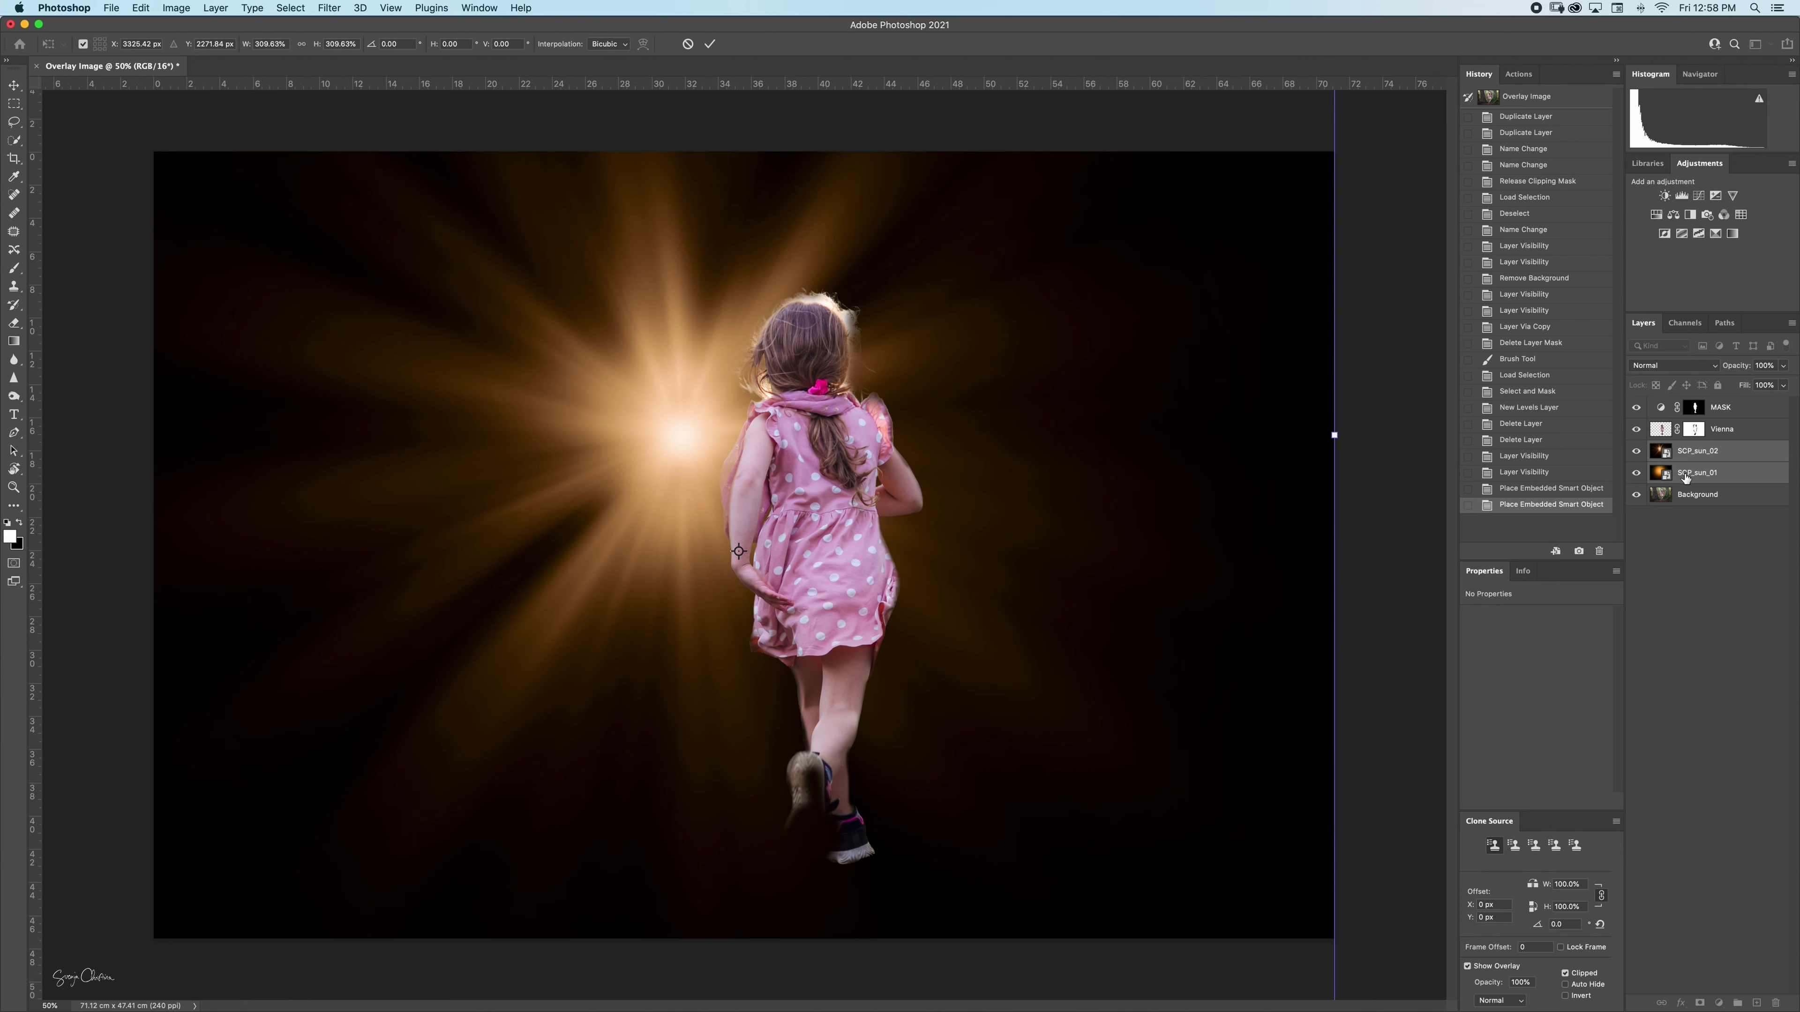
Set both sun layers to Screen blend mode and place the glow just beside the girl's head
left_click(1715, 366)
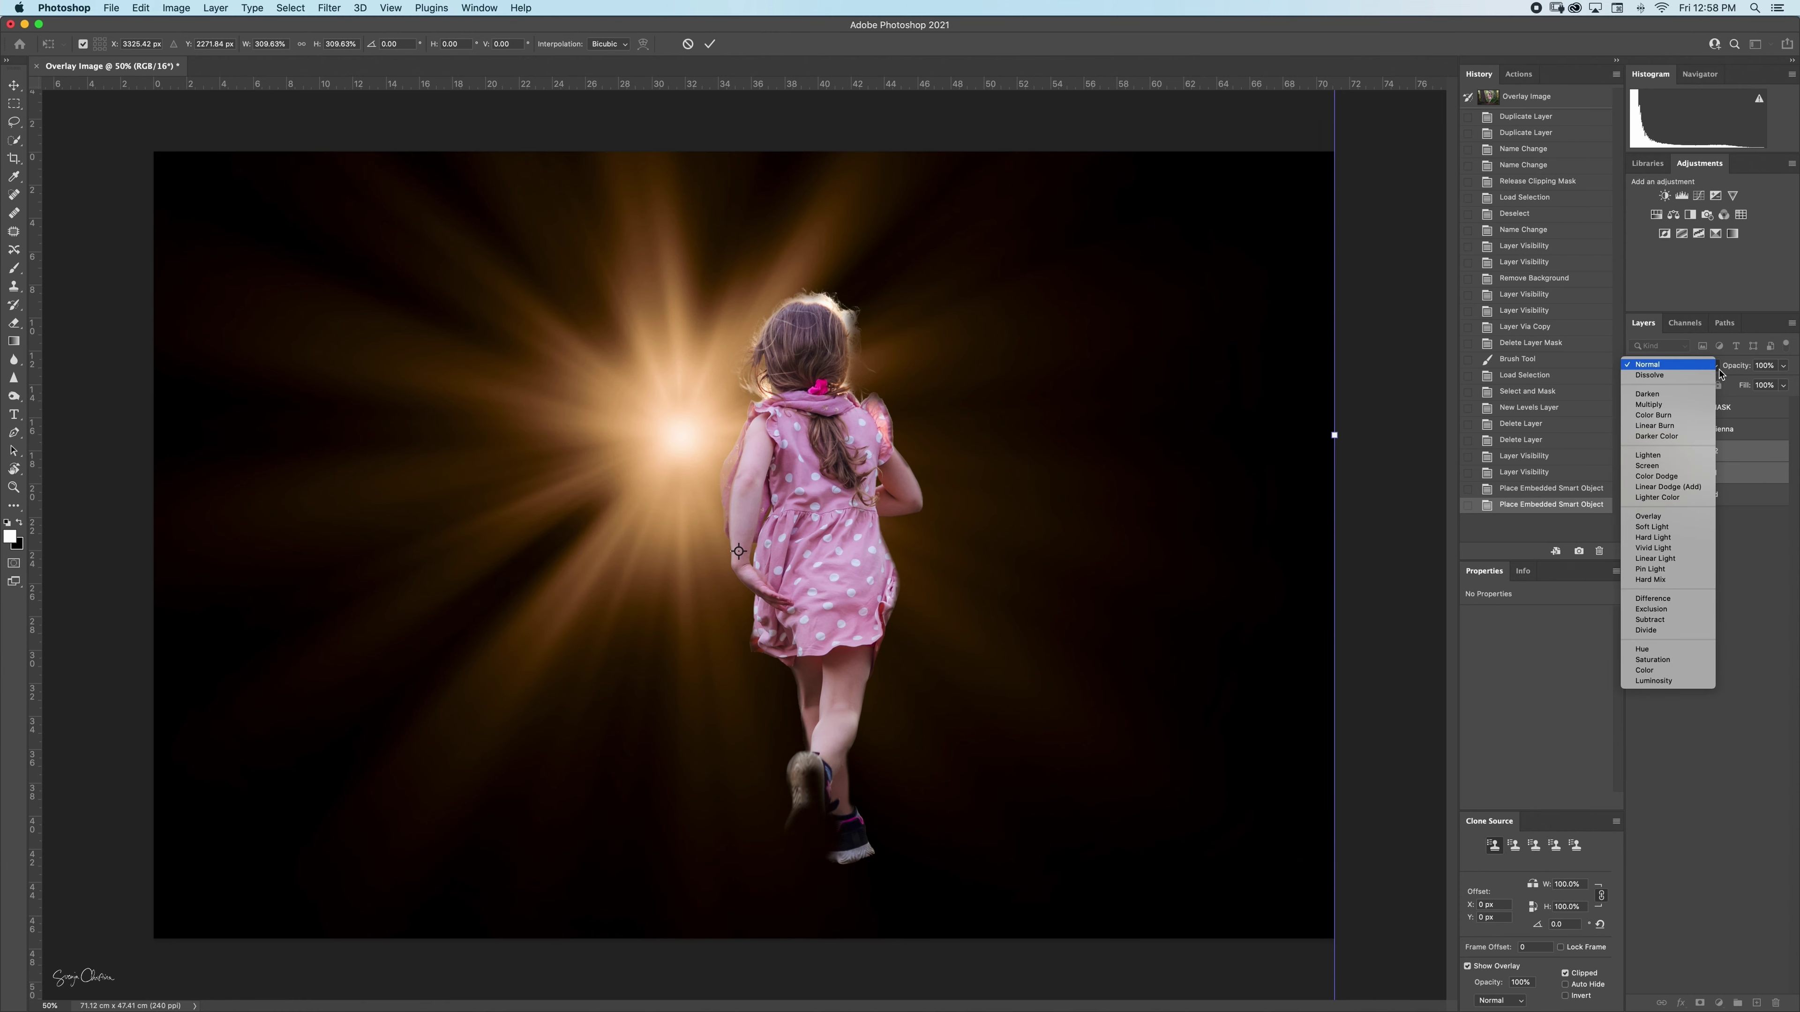
left_click(1706, 468)
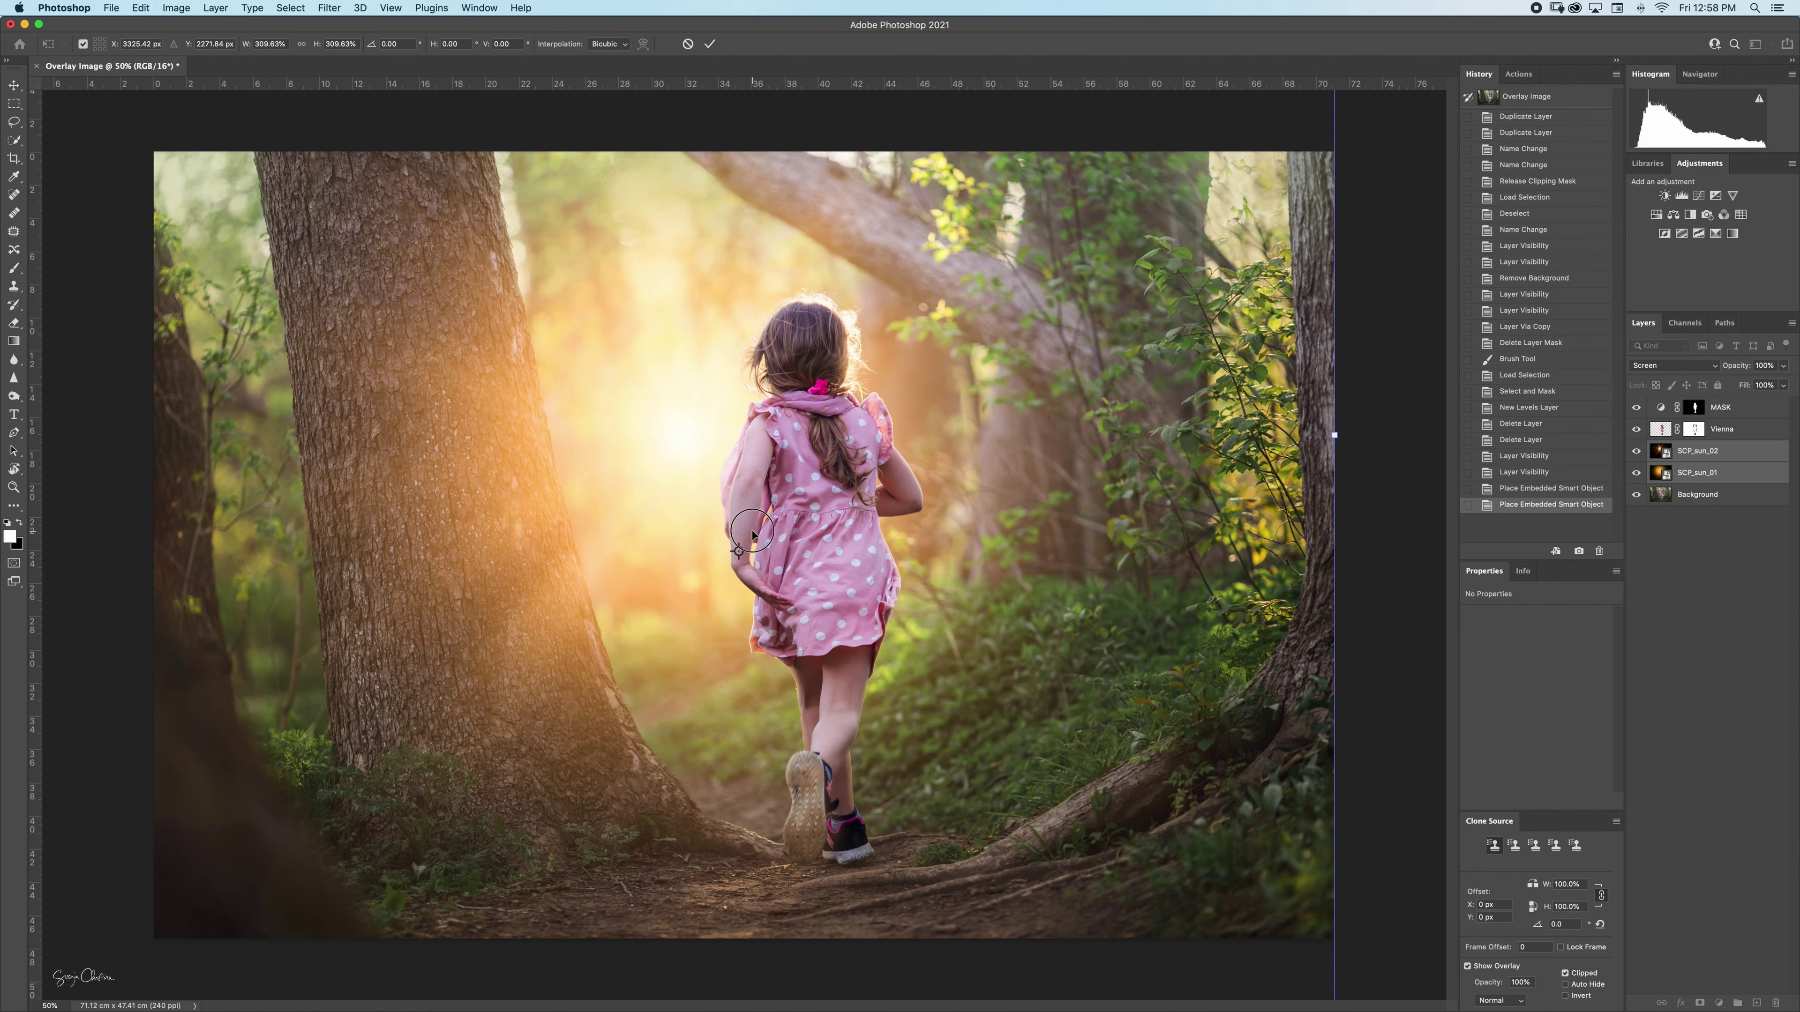
left_click_drag(753, 535, 779, 479)
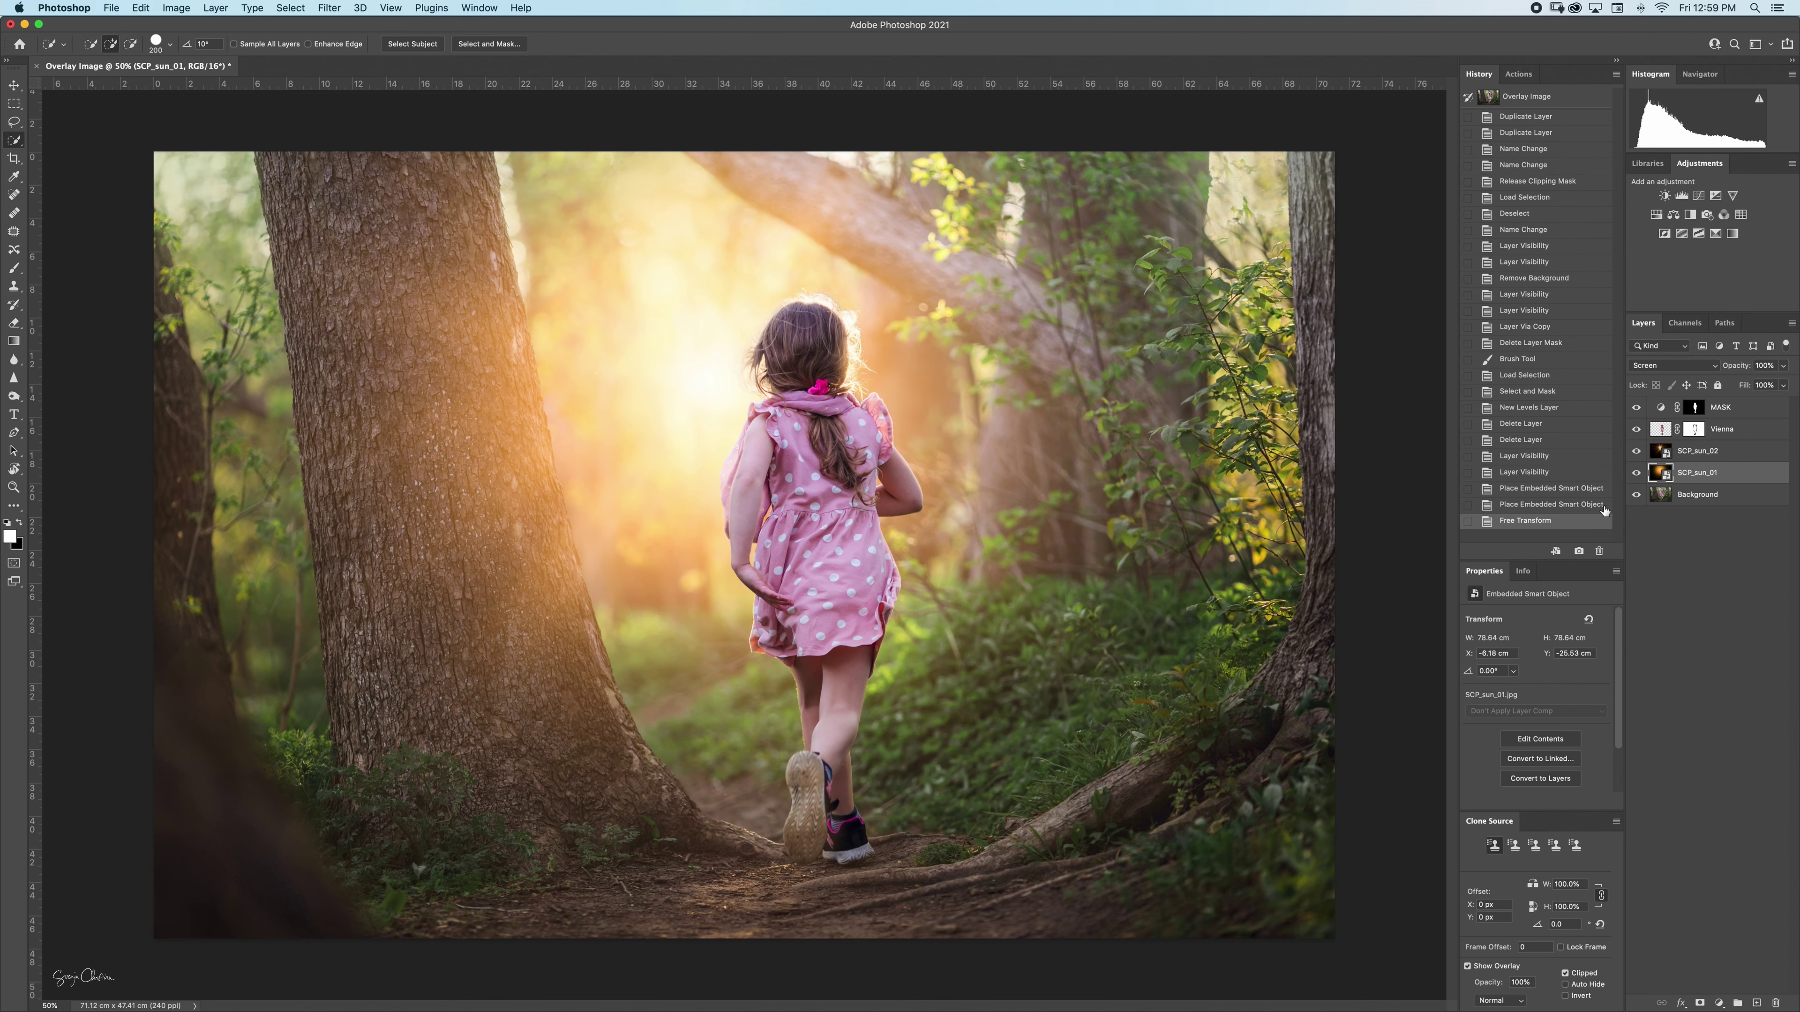
Add a white layer mask to SCP_sun_02 and another to SCP_sun_01
left_click(1700, 457)
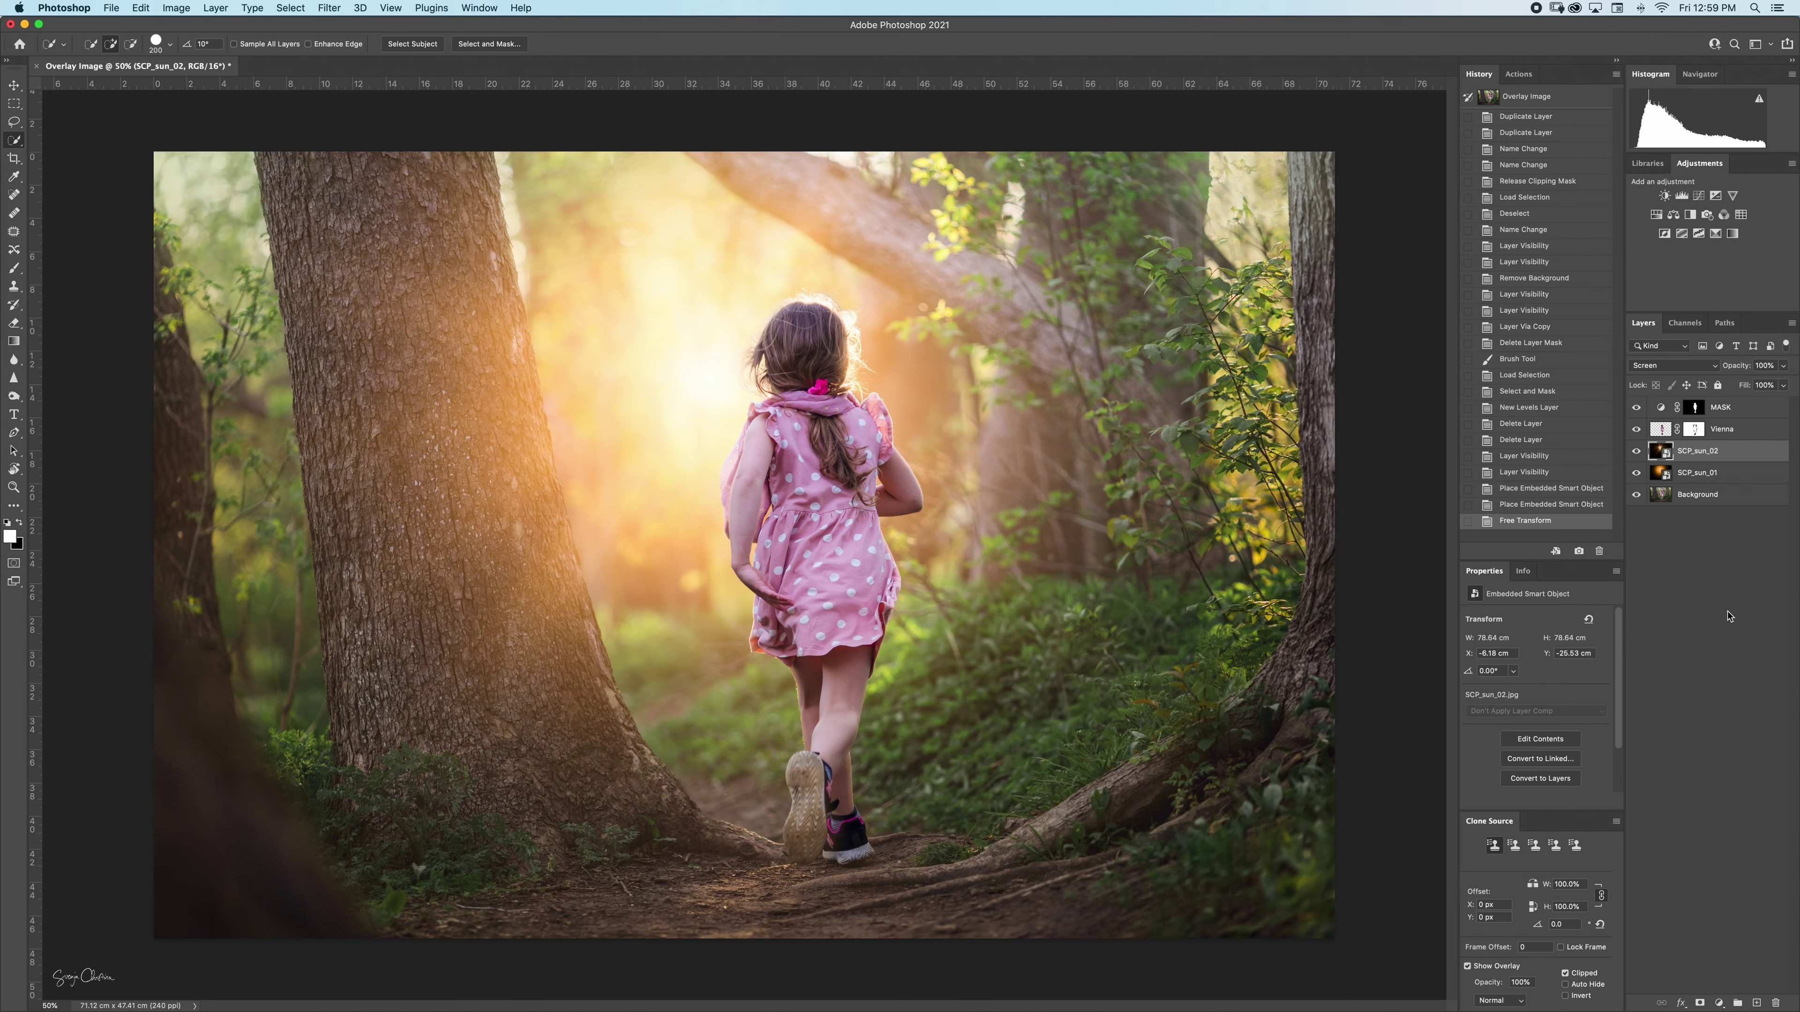
left_click(1700, 1003)
left_click(1699, 475)
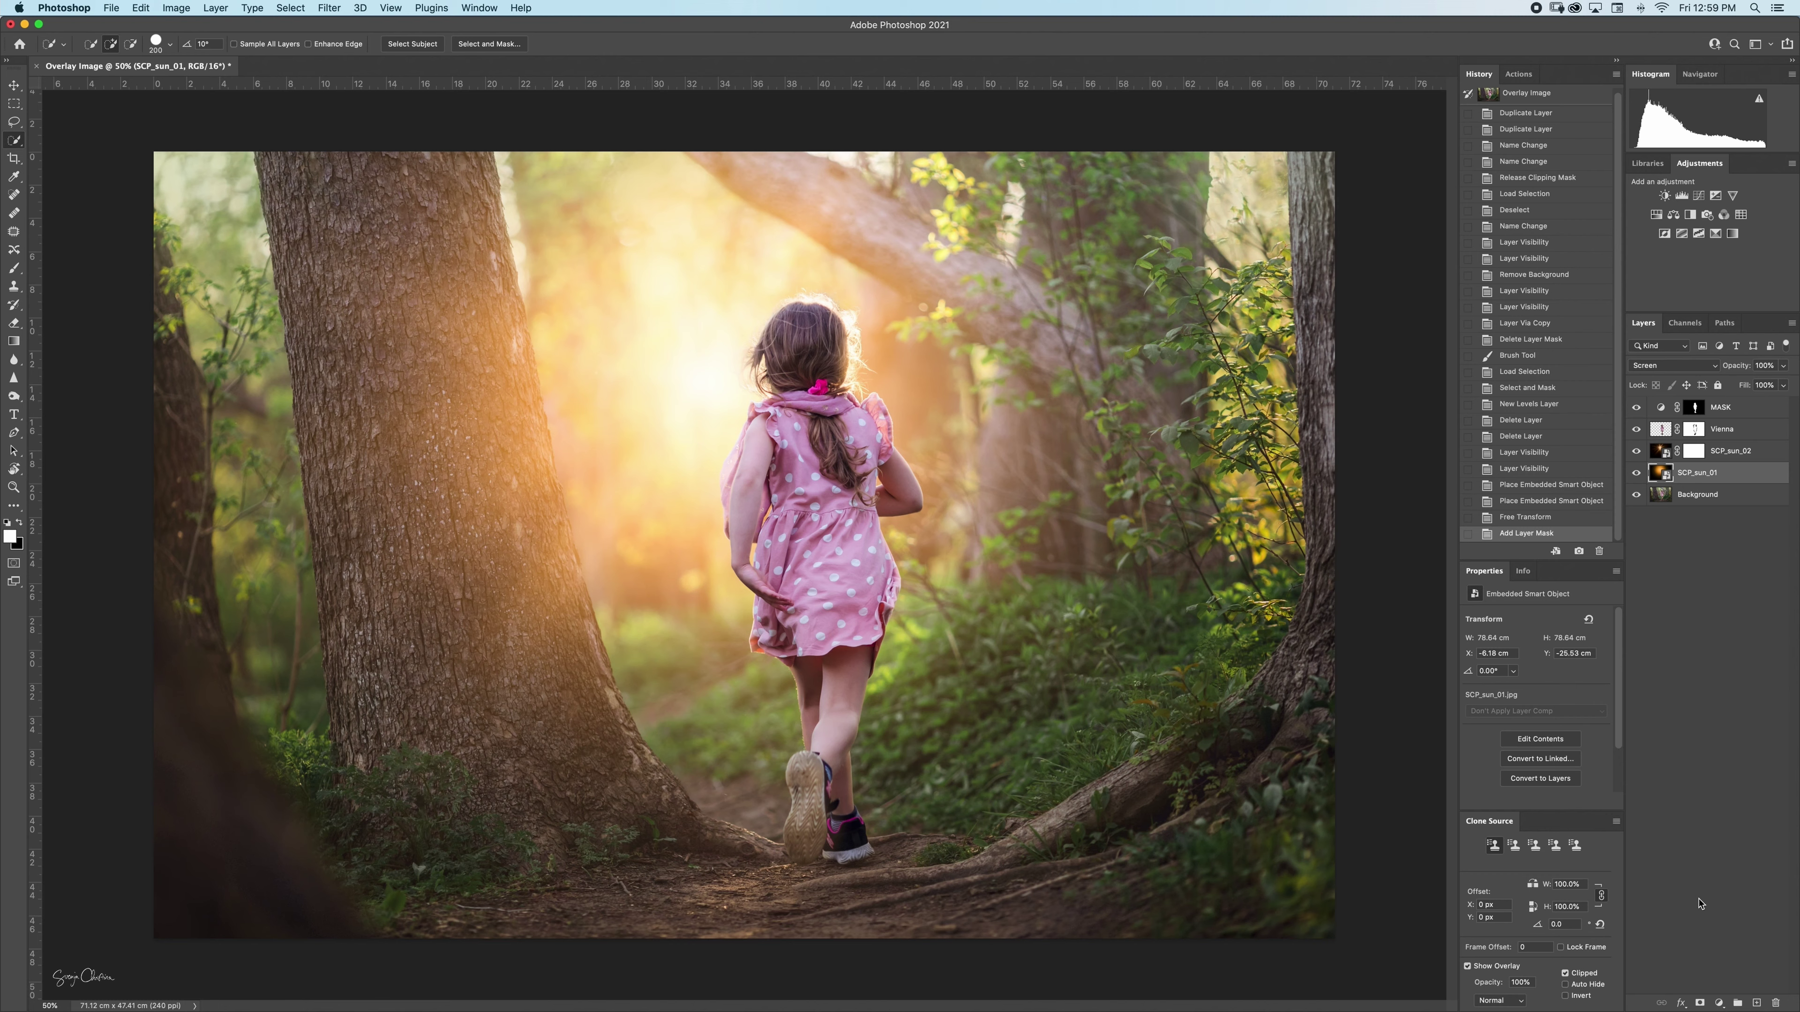
left_click(1699, 1003)
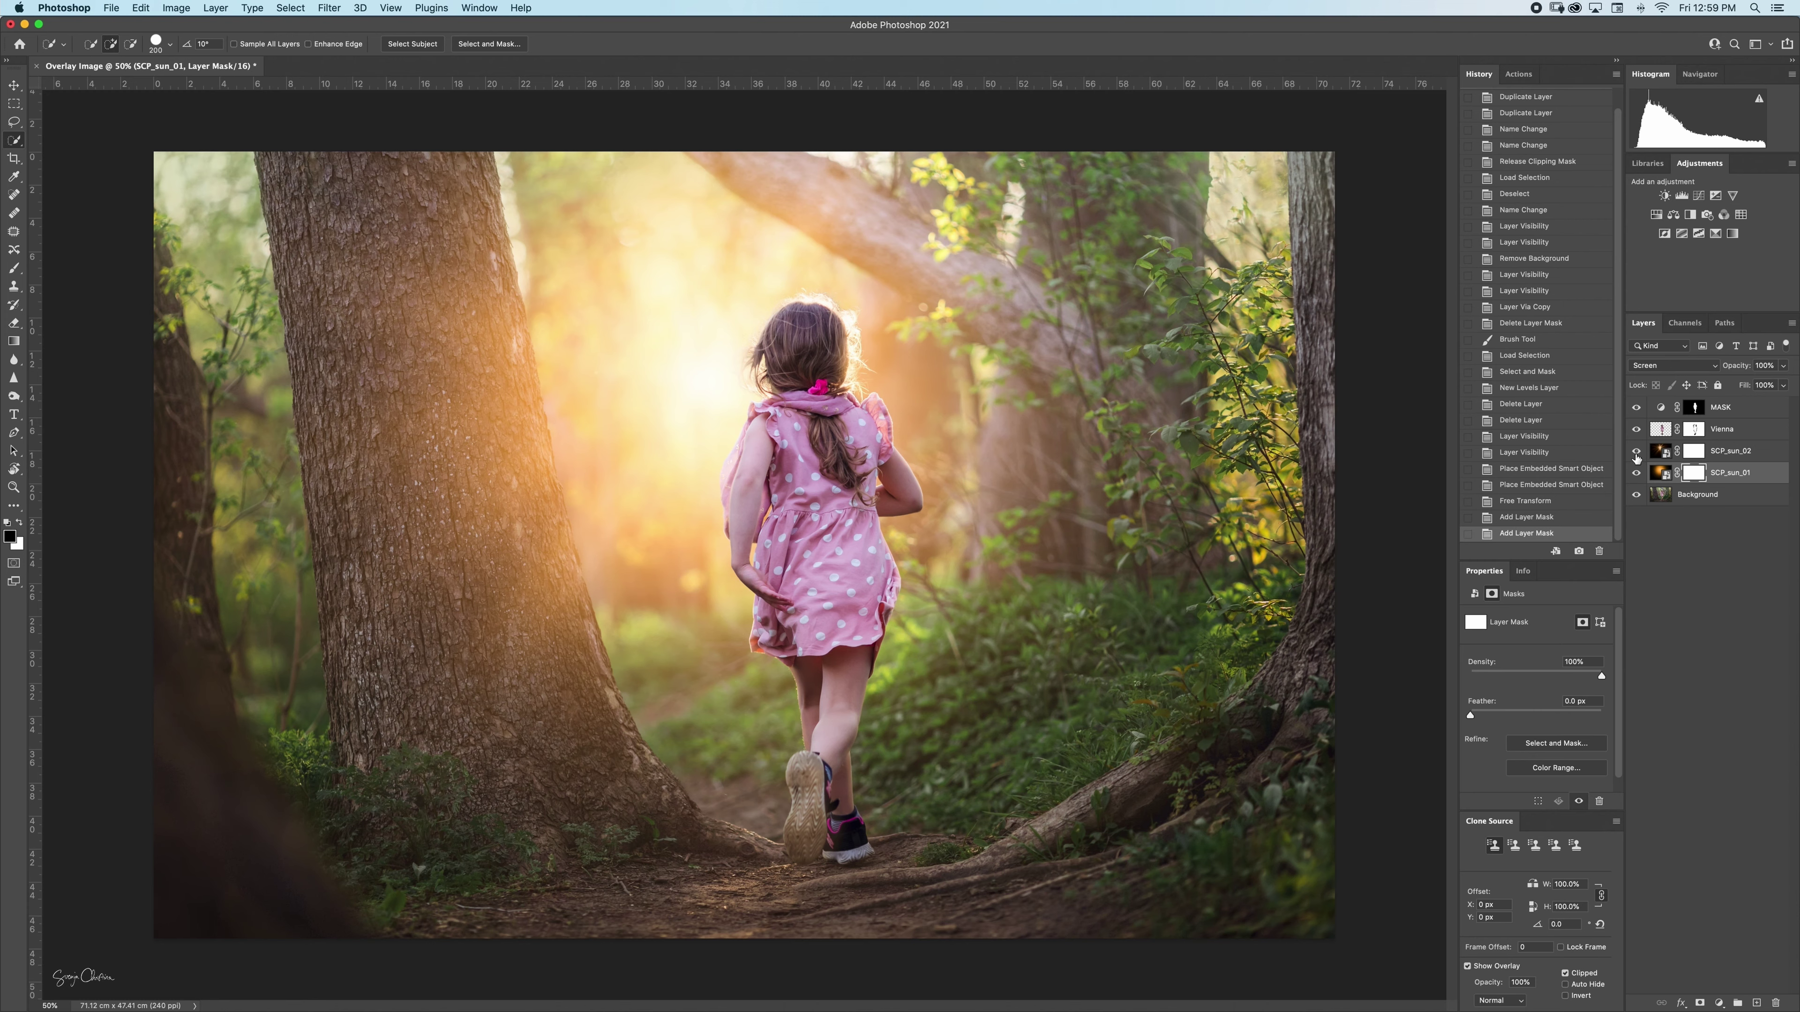
Compare the two sun overlays by toggling their visibility, leaving SCP_sun_02 shown and SCP_sun_01 hidden
left_click(1637, 472)
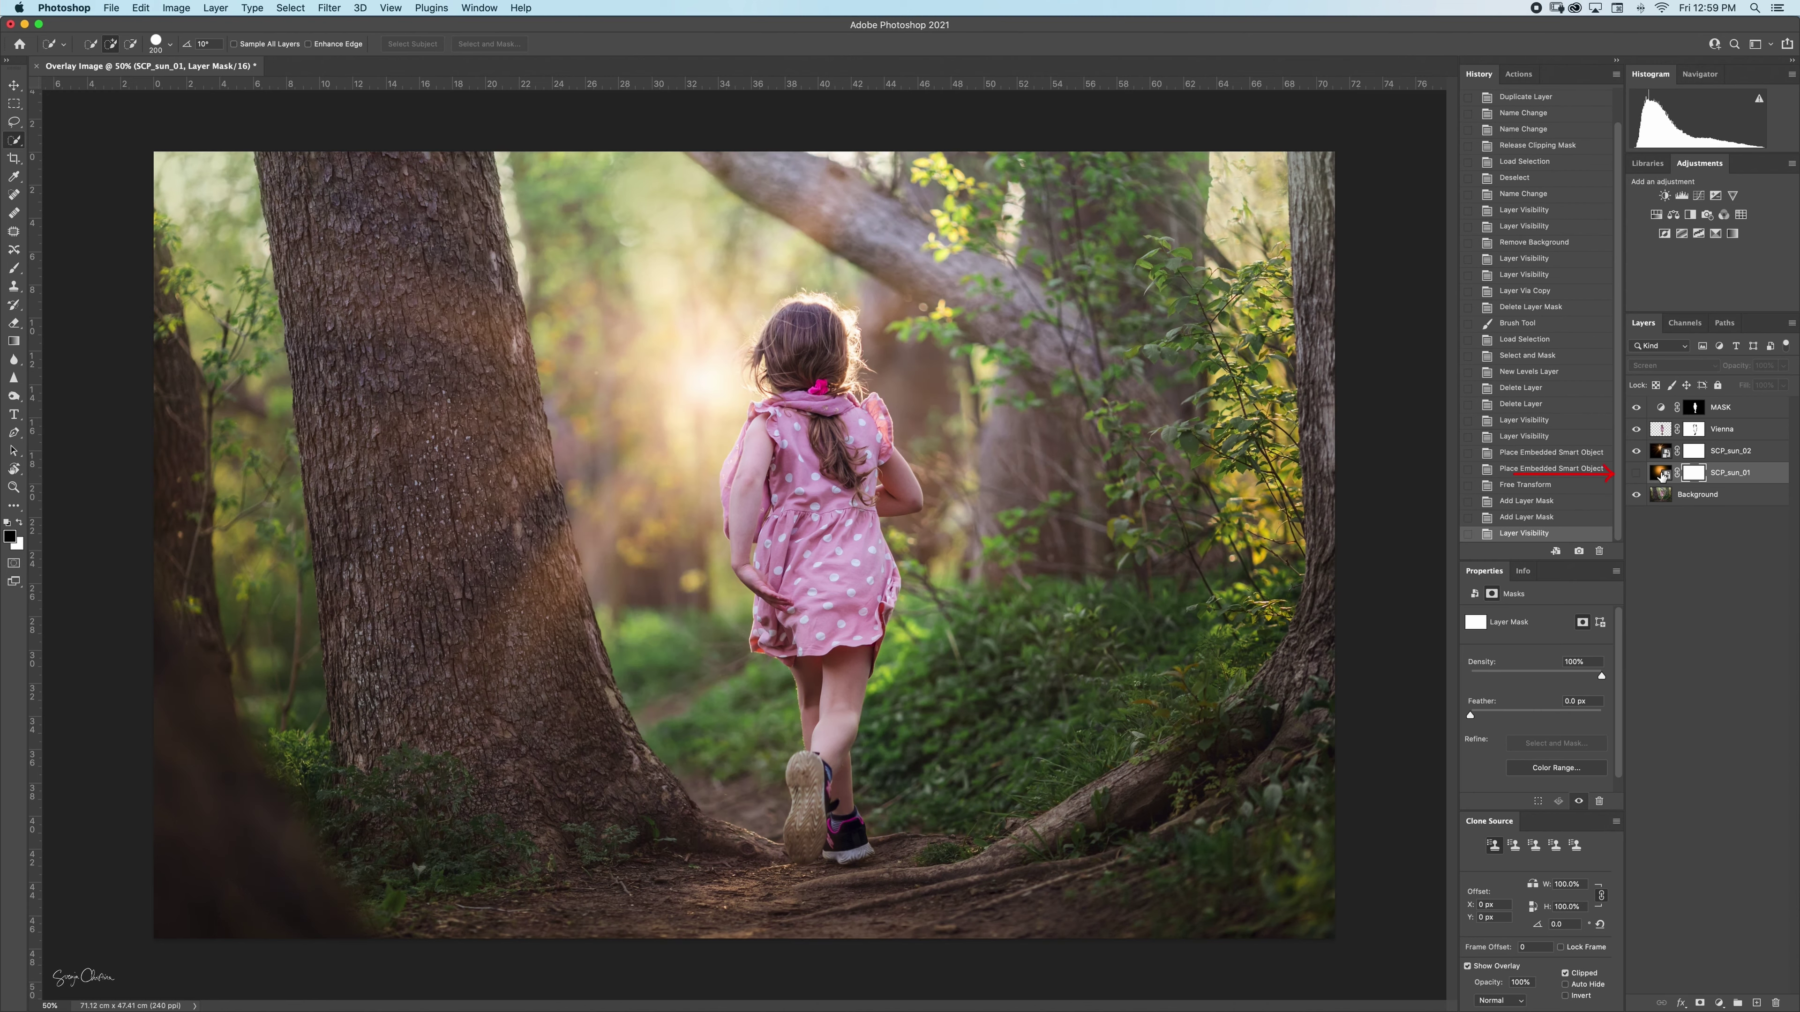
left_click(1636, 450)
left_click(1637, 472)
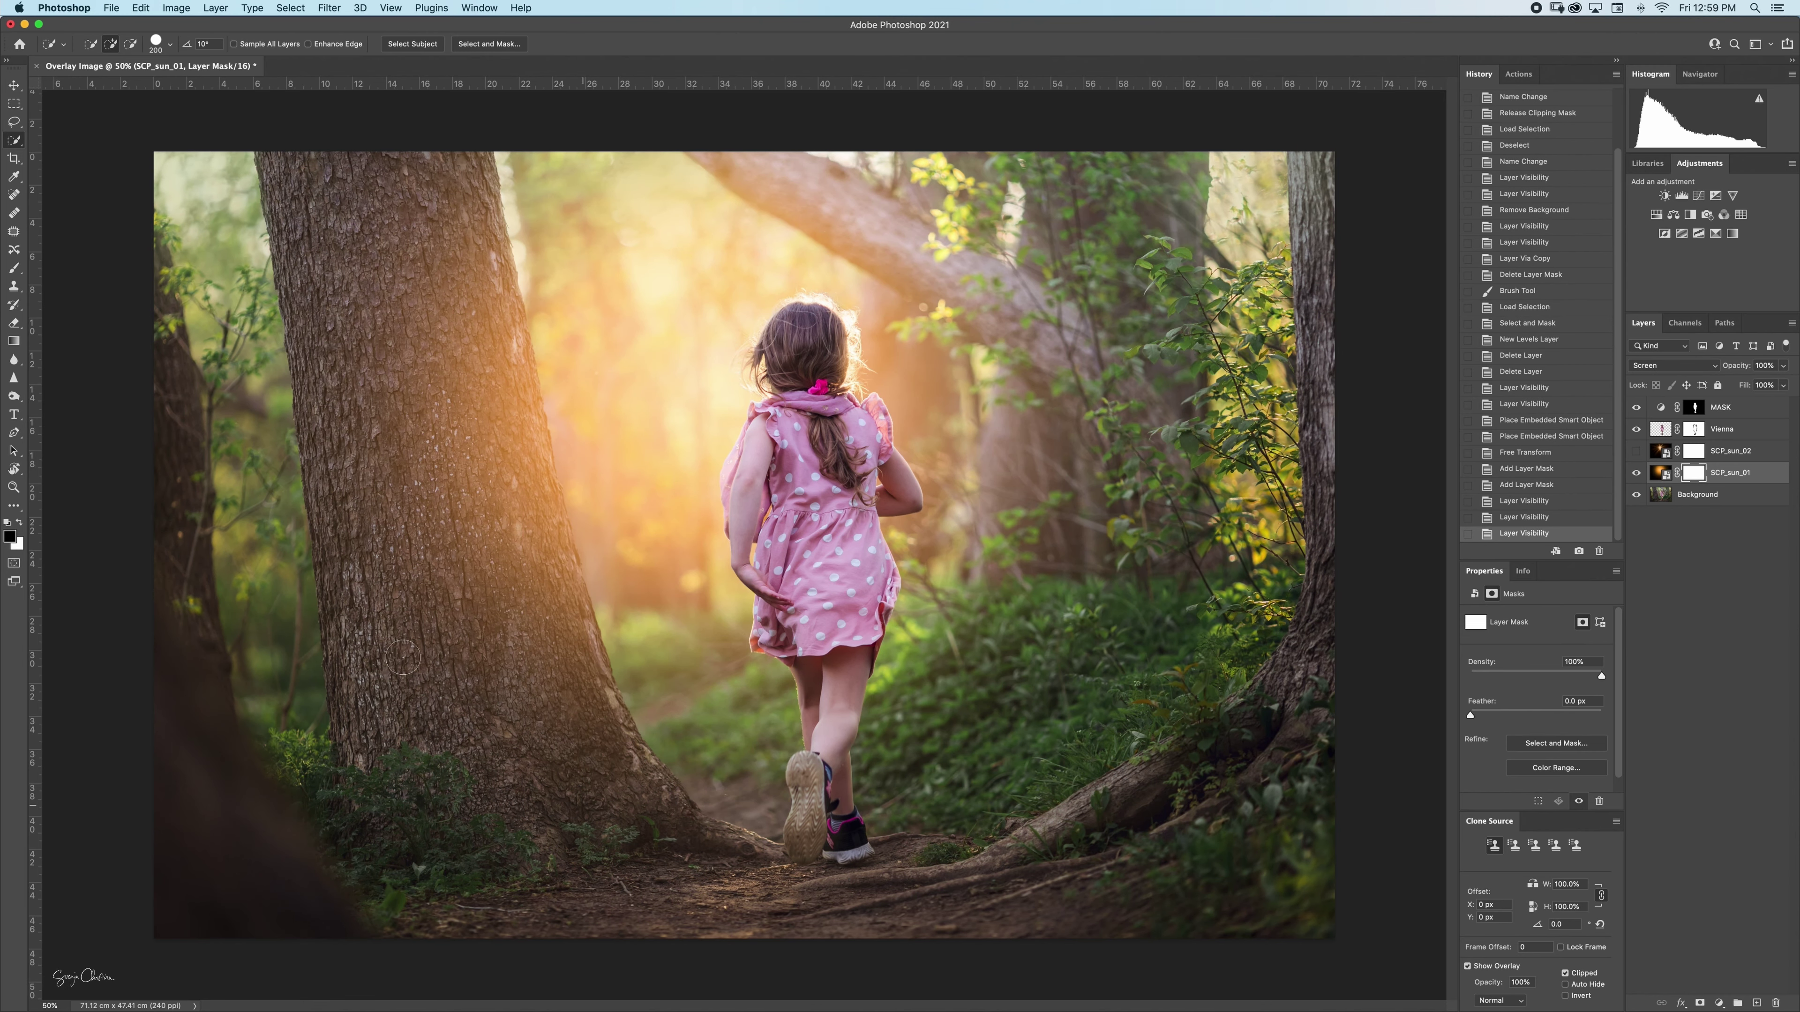
left_click(1636, 472)
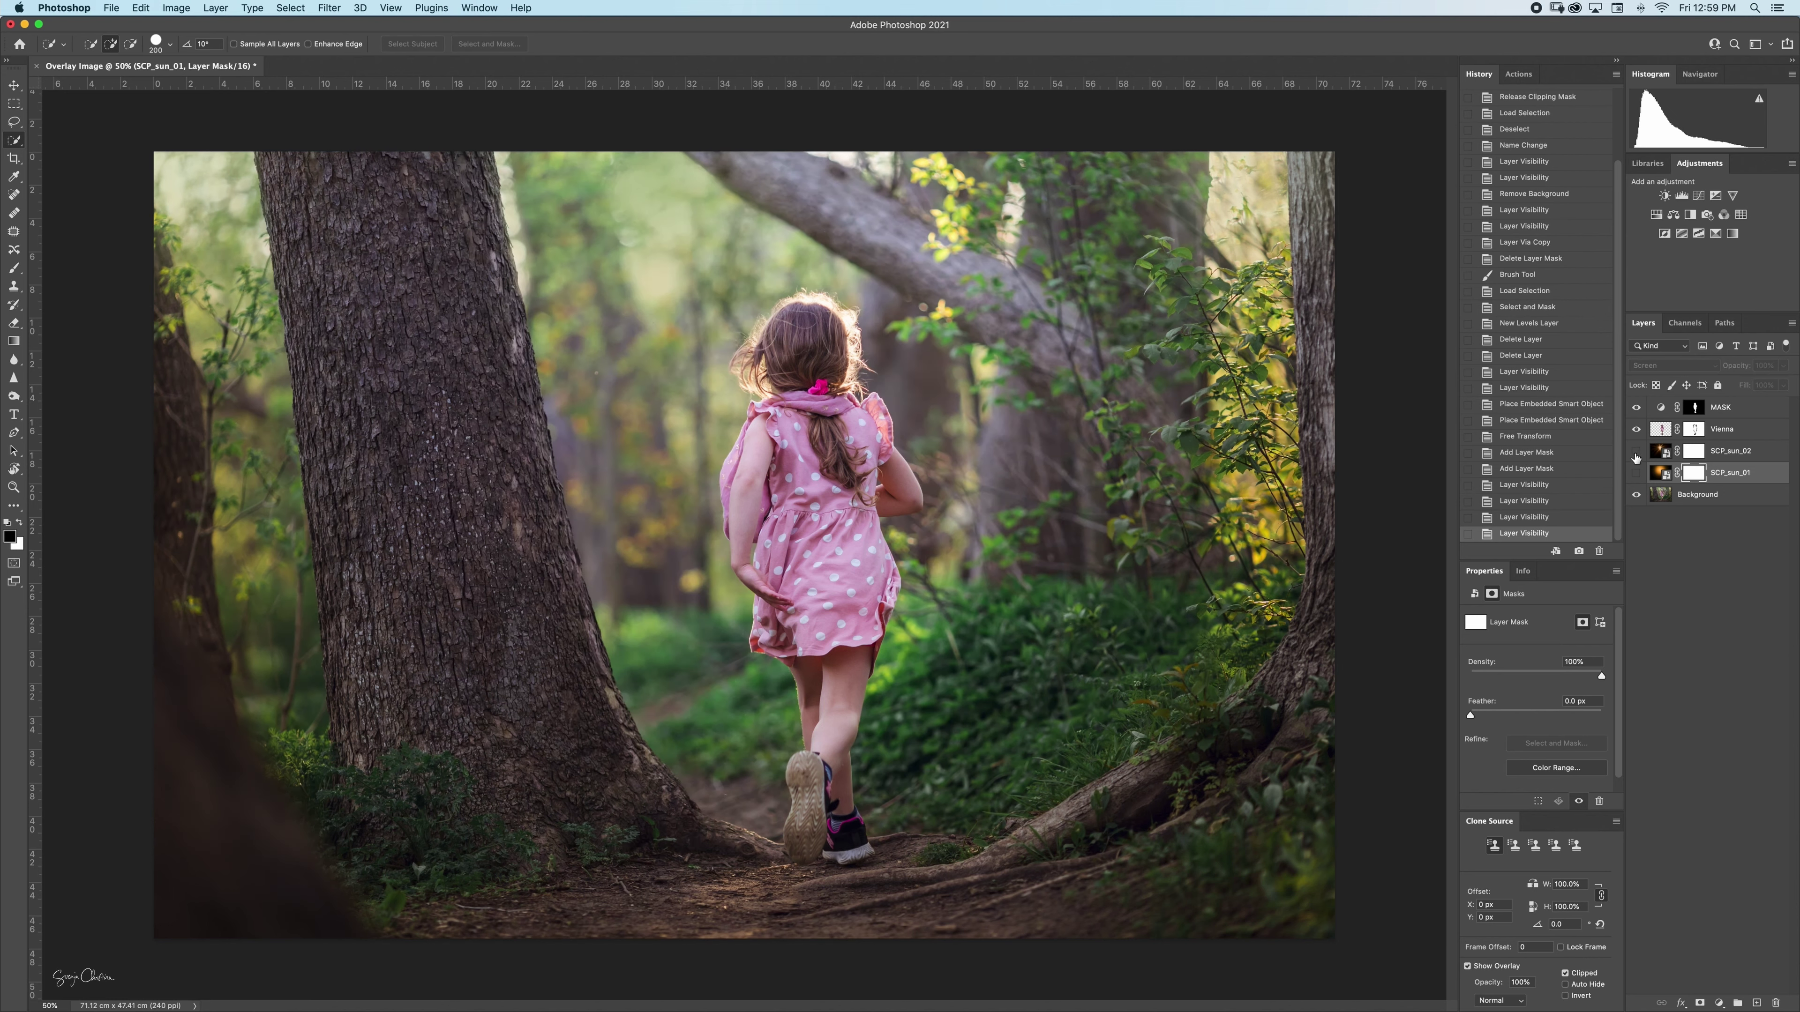
left_click(1636, 451)
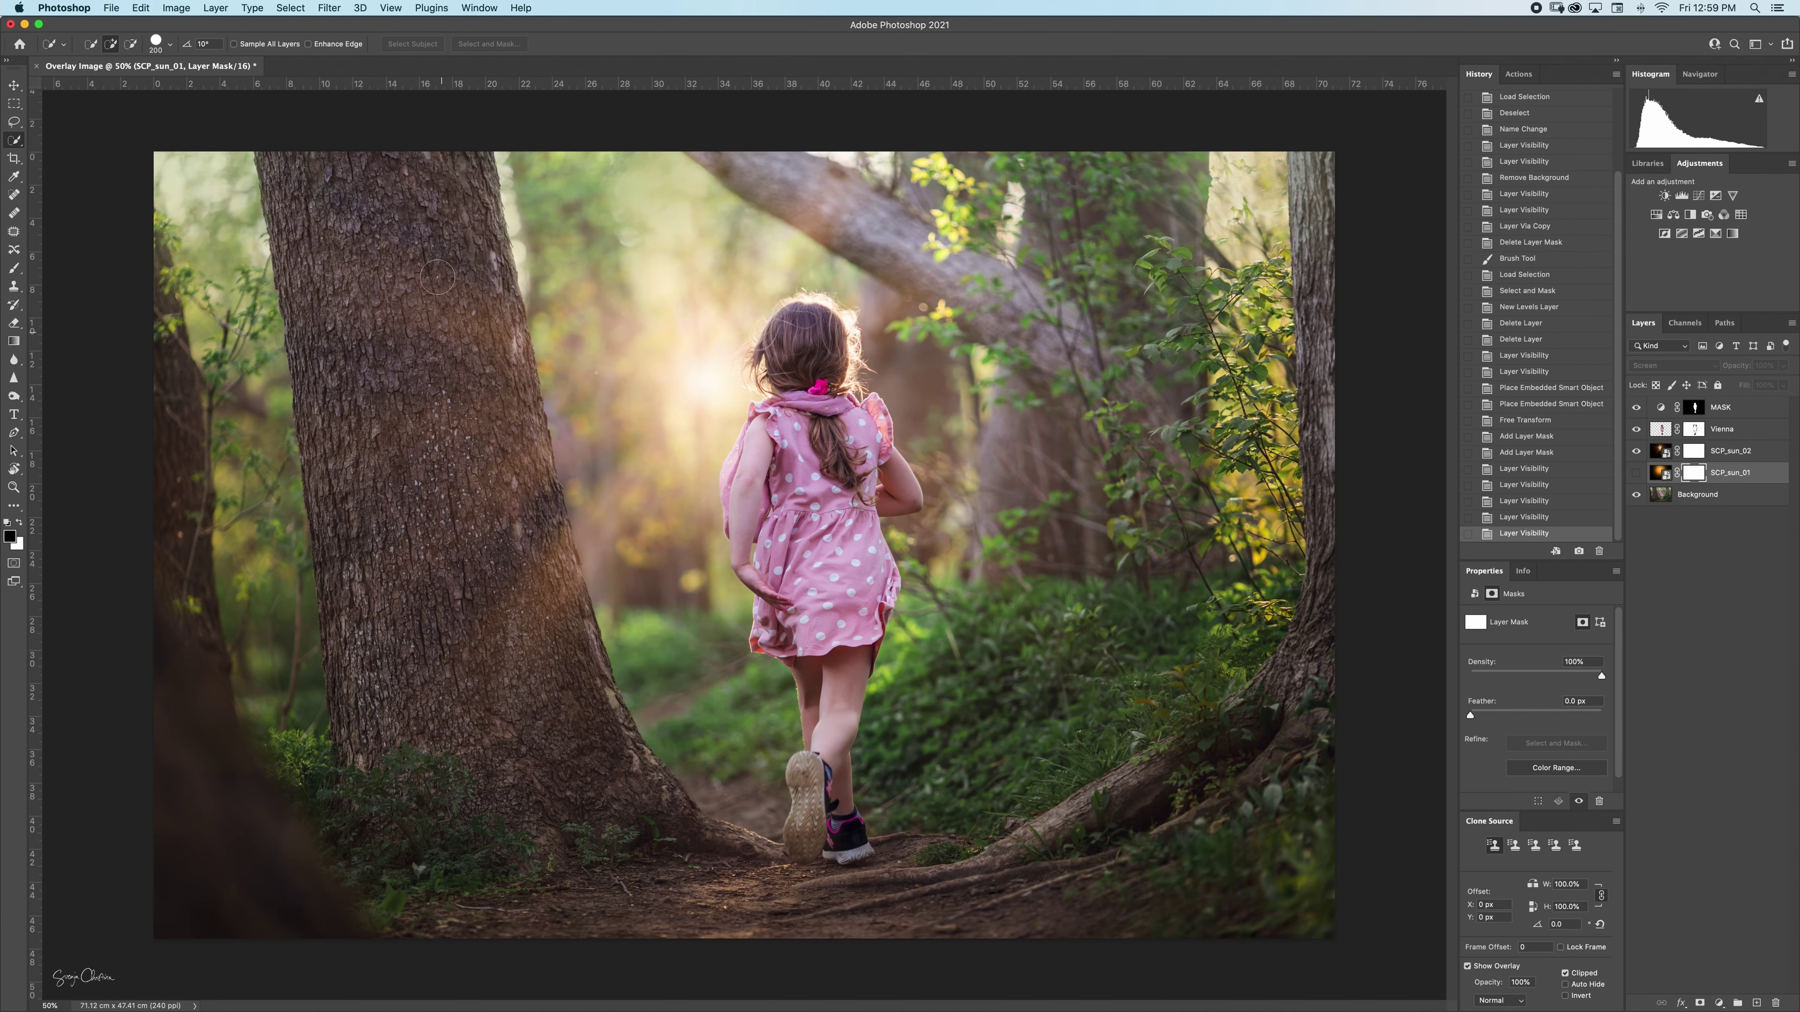
Target the SCP_sun_02 mask and choose the Soft Round preset for the Brush tool
left_click(1695, 451)
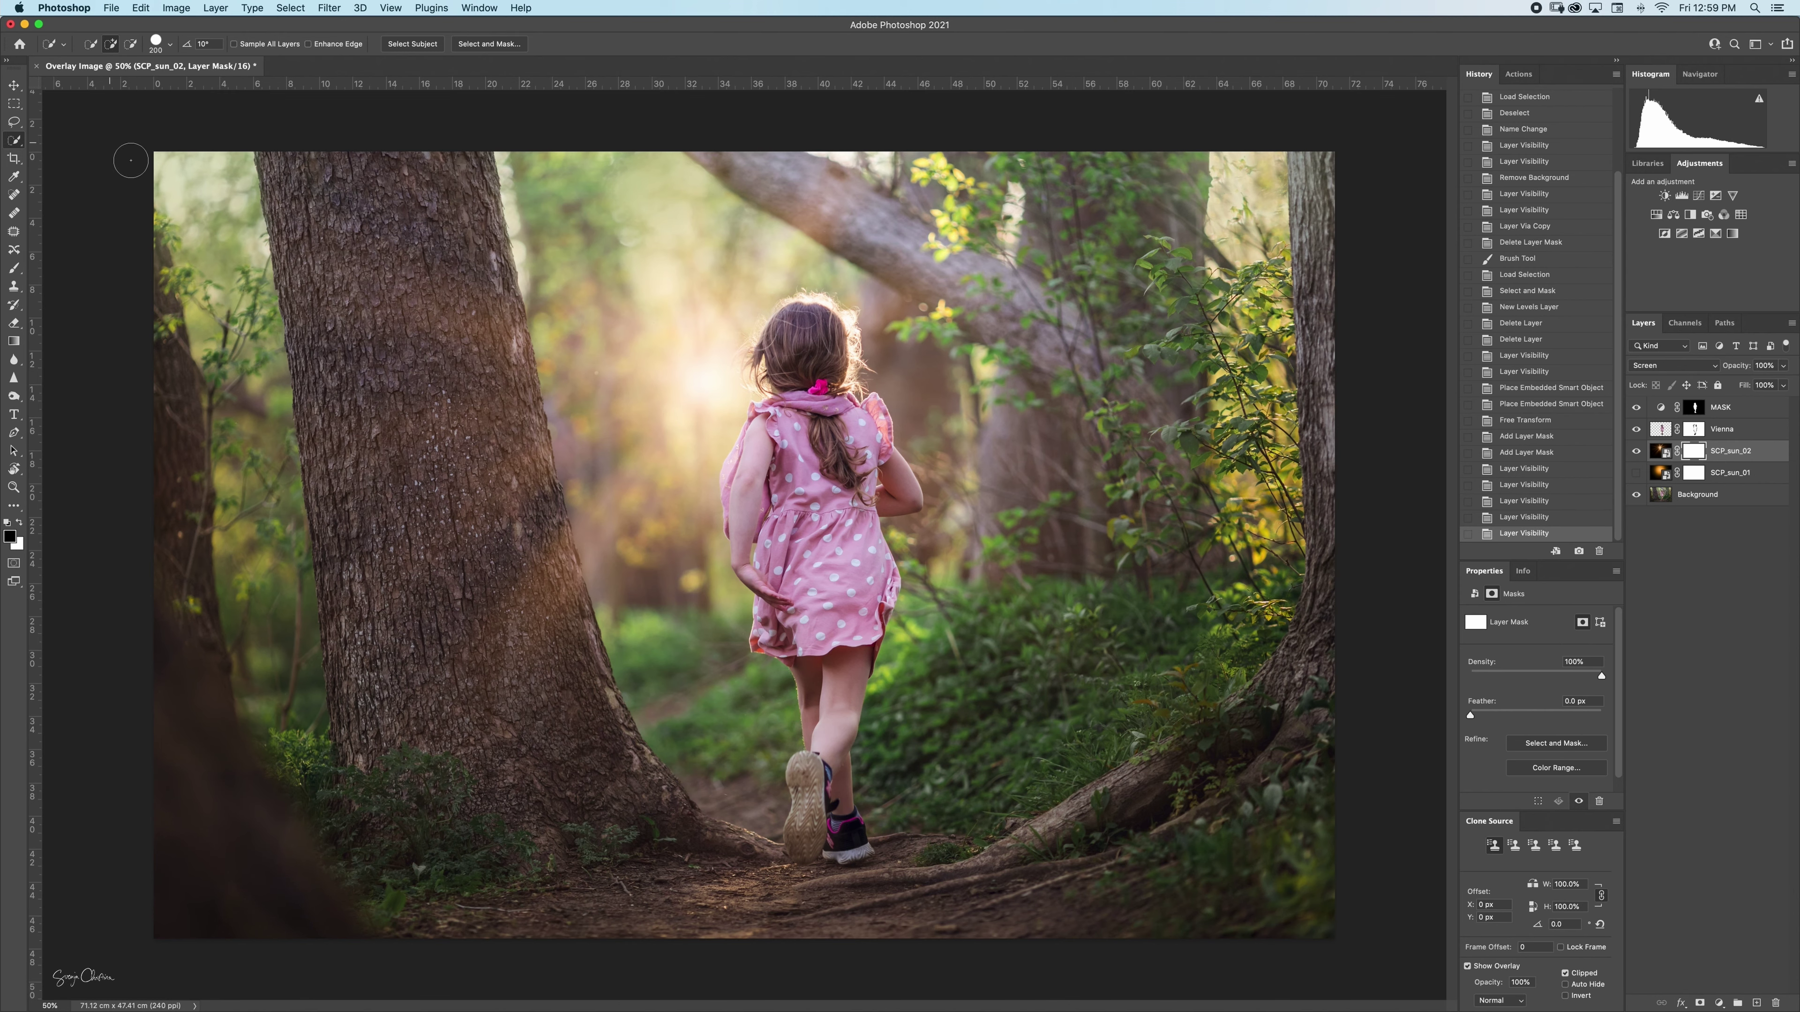
key("b")
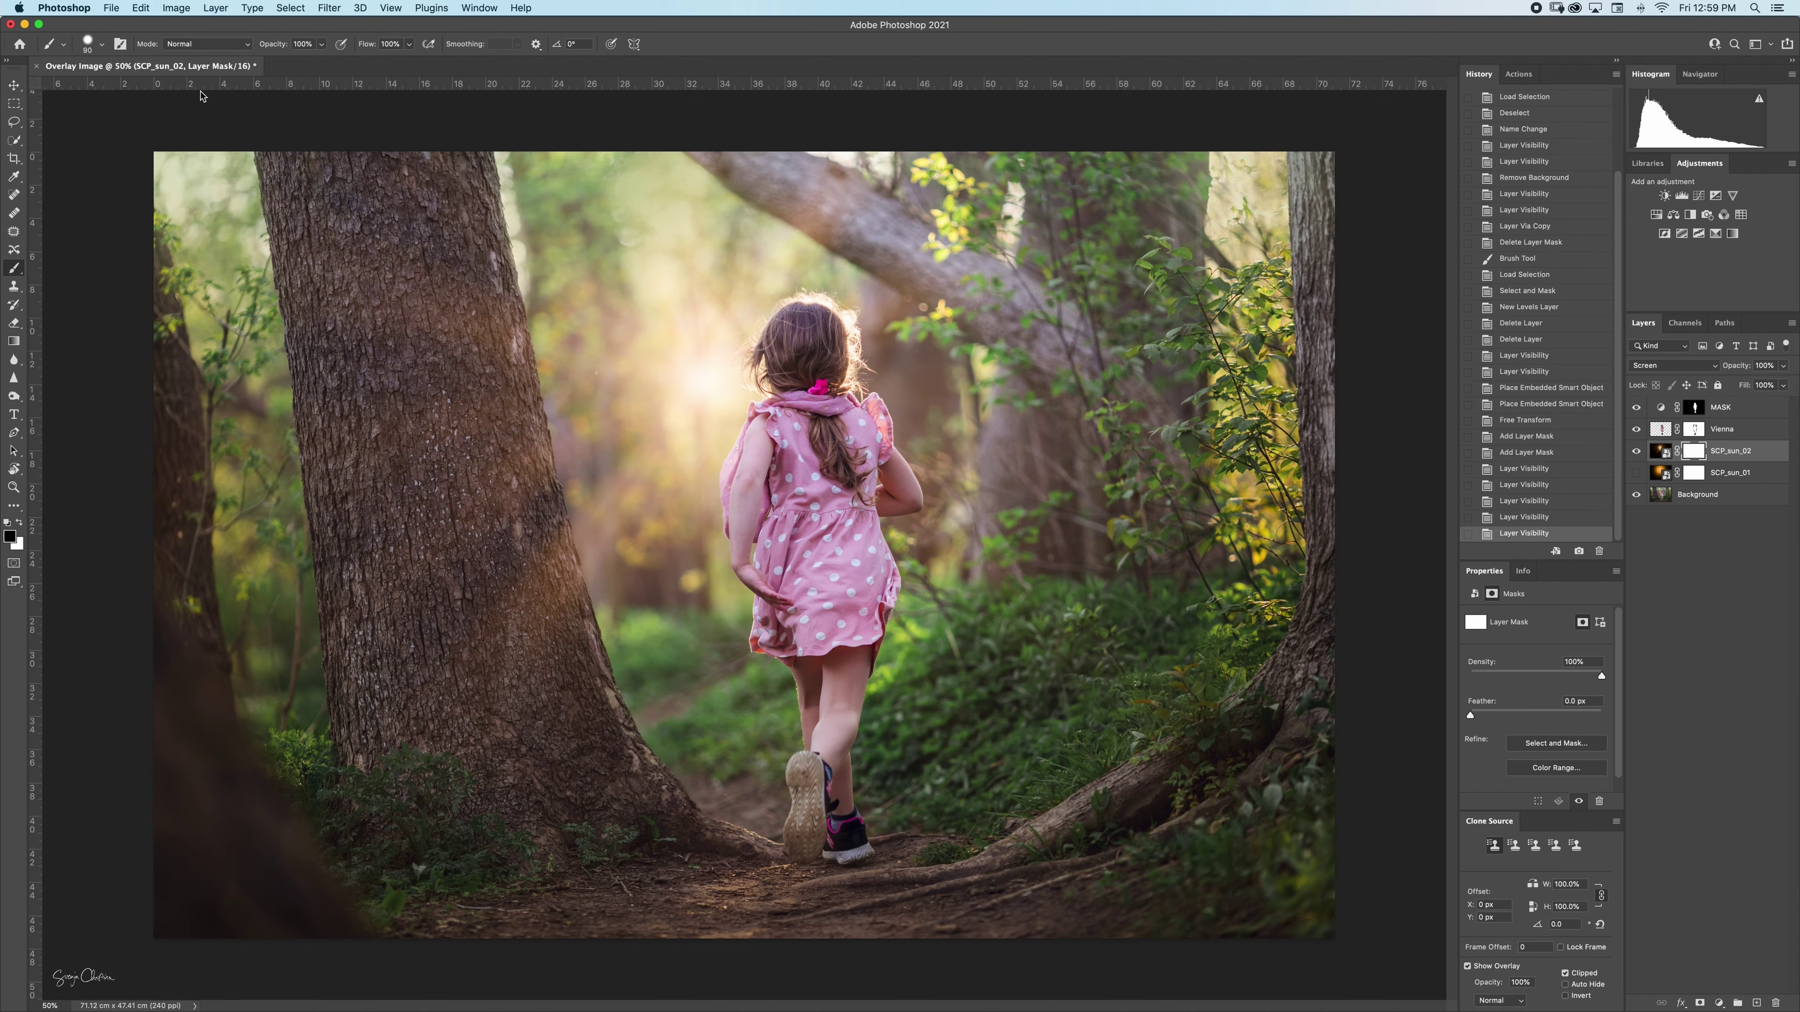
left_click(102, 44)
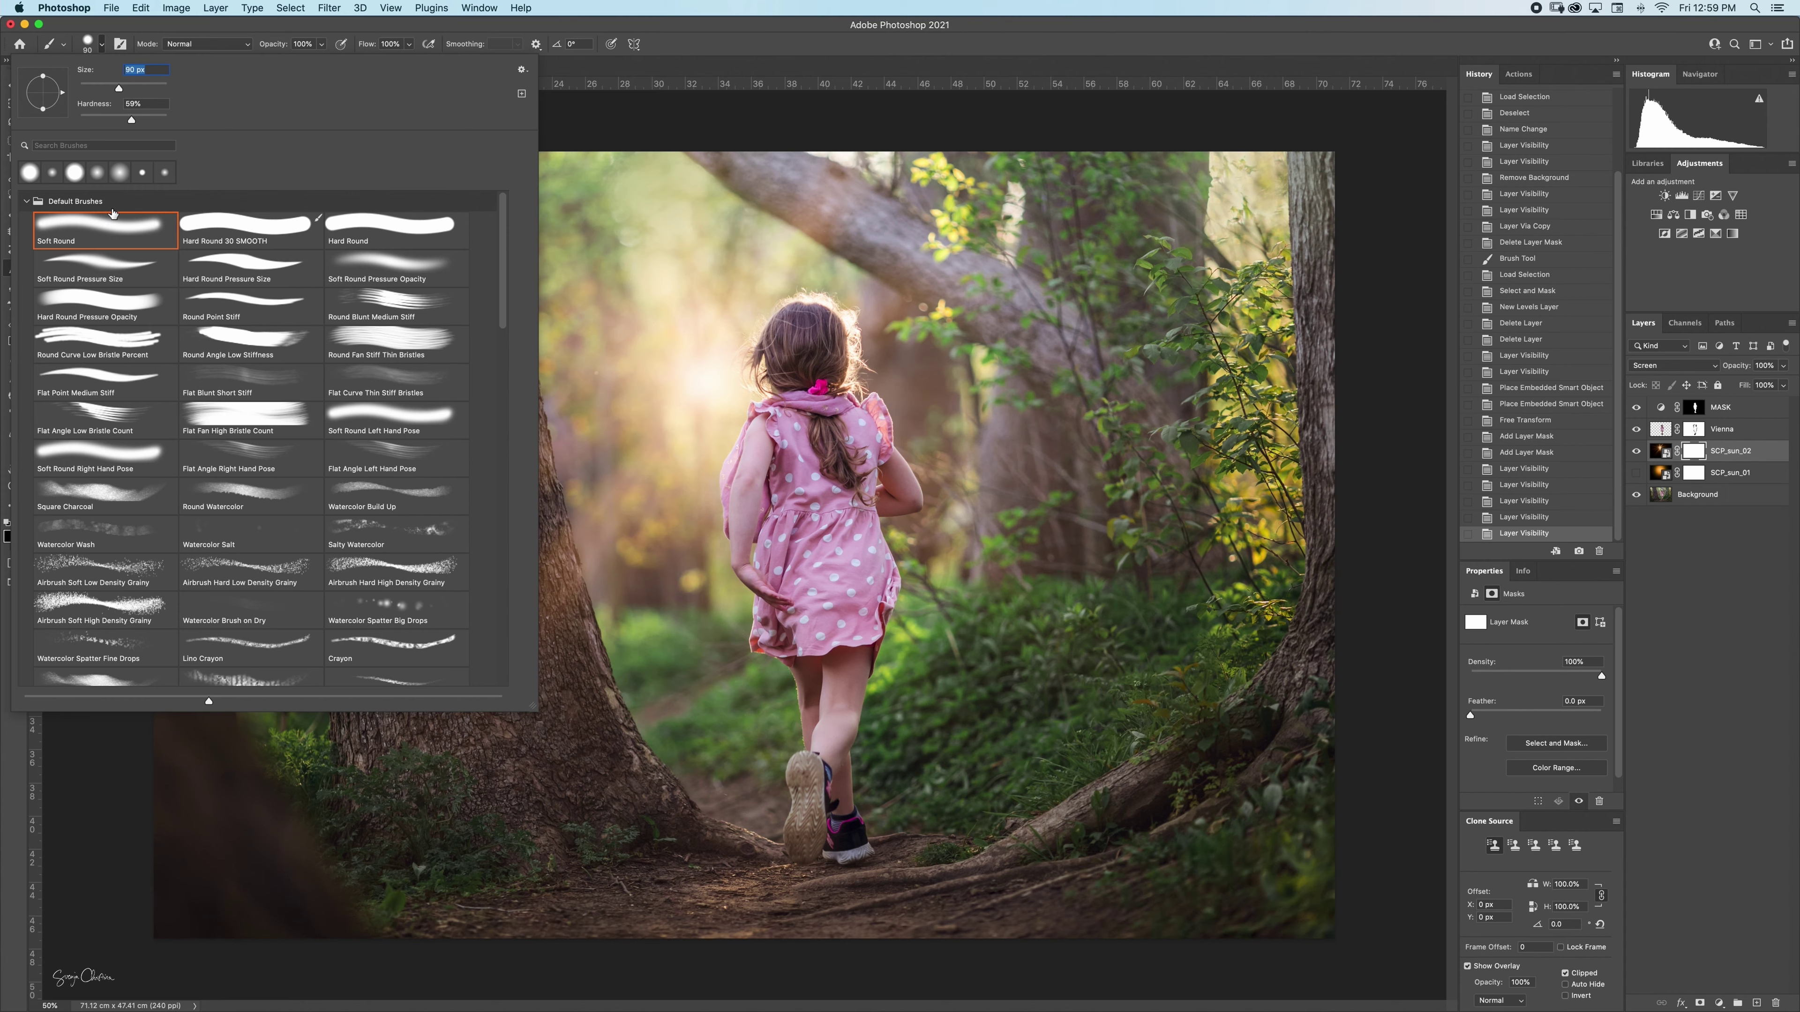
left_click(105, 236)
left_click(100, 44)
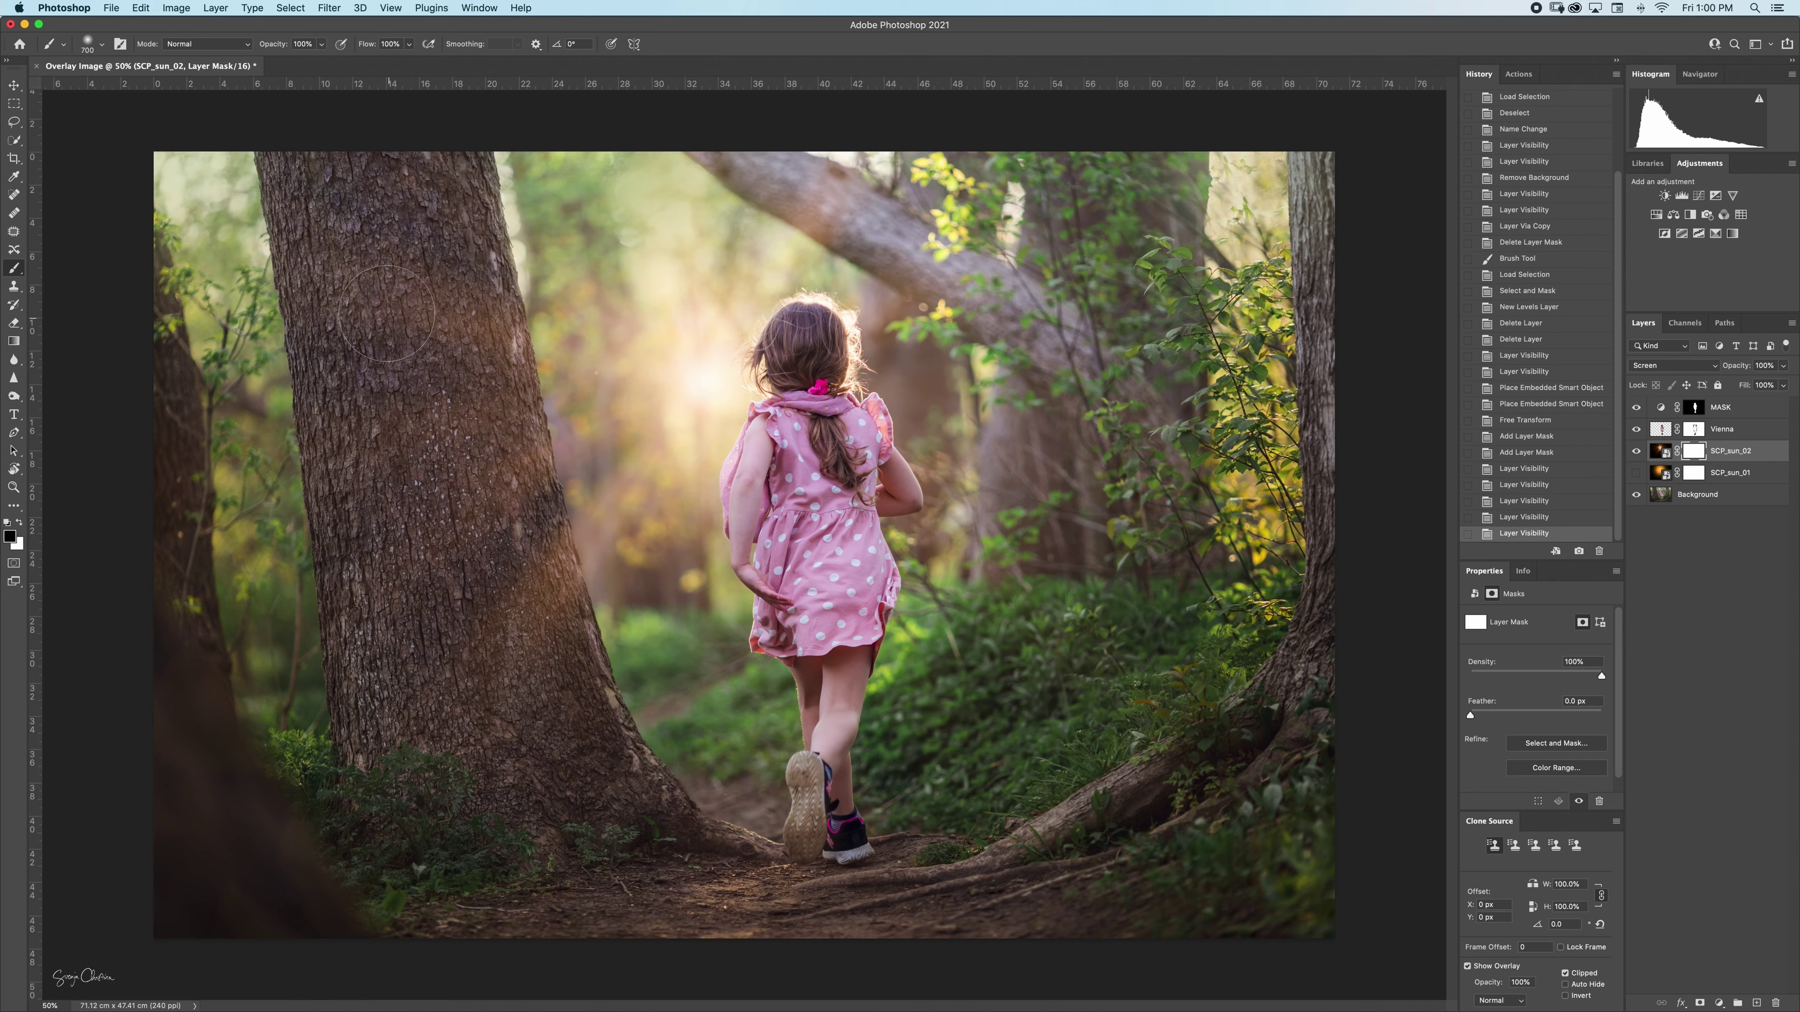
Paint black over the large tree trunk on the SCP_sun_02 mask with the brush enlarged to 1800 px
key("bracketright")
key("bracketright")
key("bracketright")
key("bracketright")
key("bracketright")
key("bracketright")
key("bracketright")
key("bracketright")
key("bracketright")
key("bracketright")
key("bracketright")
key("bracketright")
key("bracketright")
key("bracketright")
key("bracketright")
key("bracketright")
key("bracketright")
key("bracketright")
mouse_move(389, 528)
left_mouse_down()
mouse_move(399, 741)
mouse_move(391, 680)
mouse_move(393, 709)
left_mouse_up()
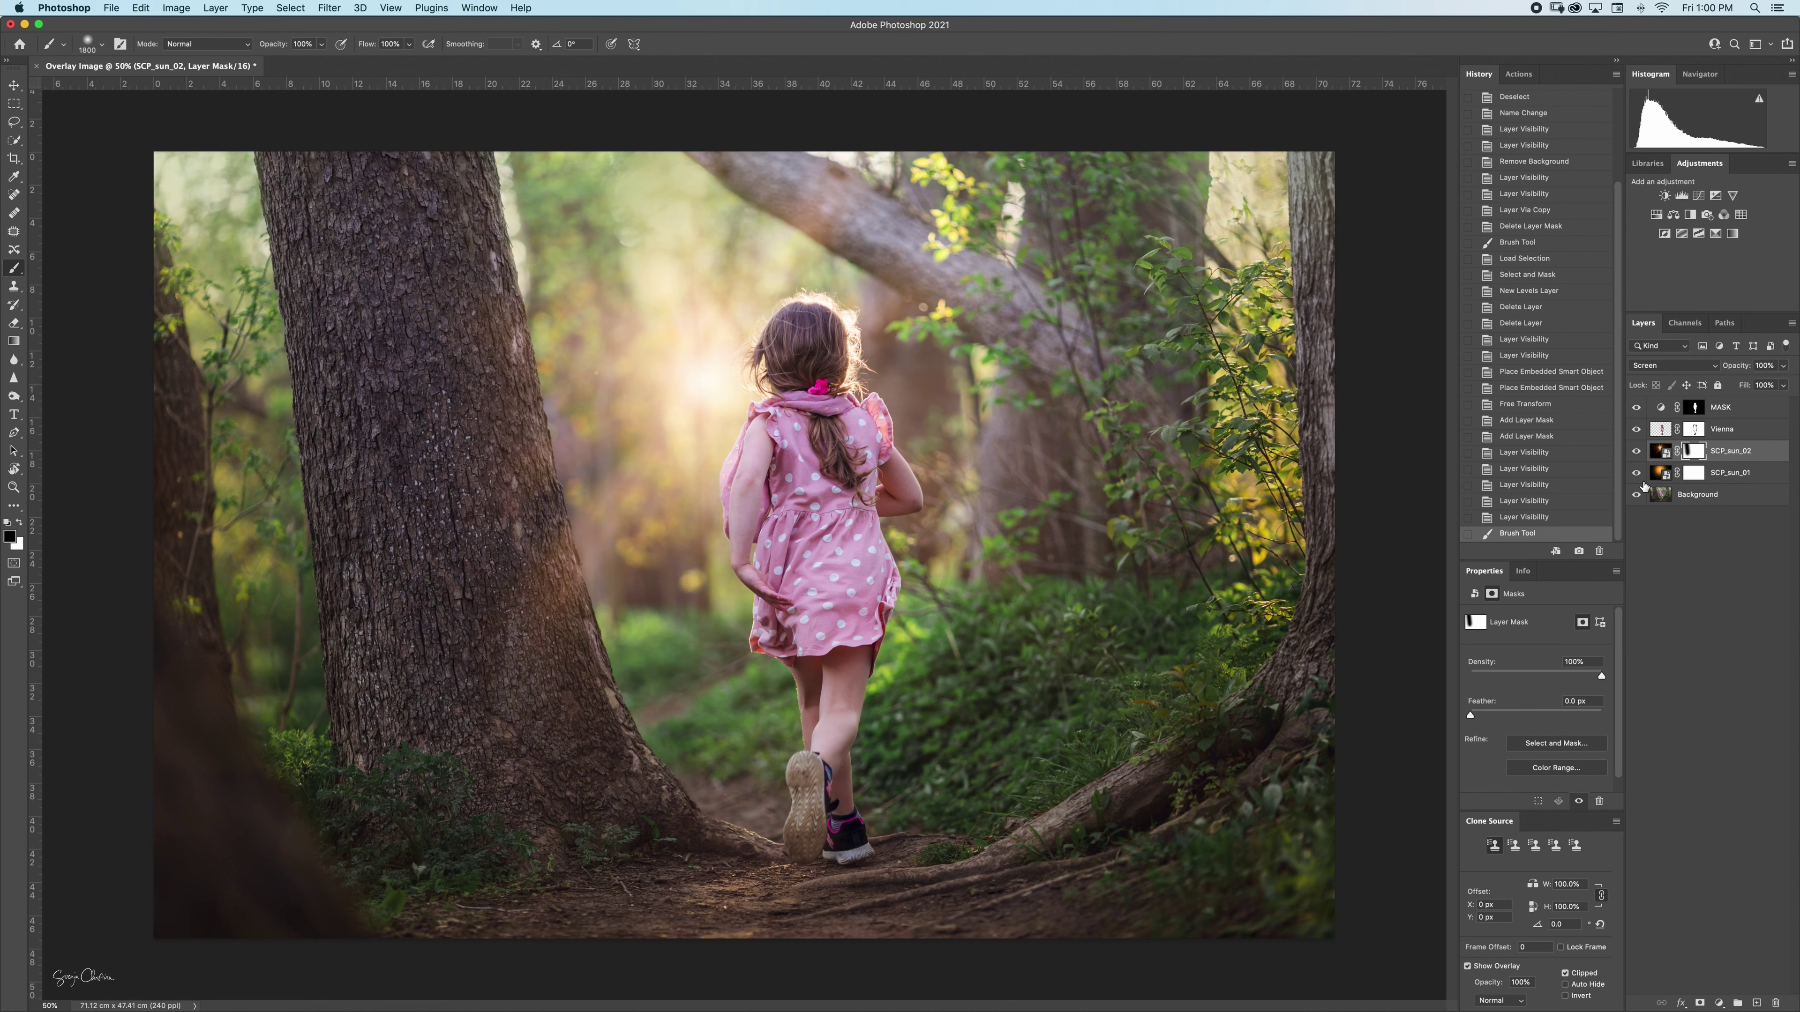
Lower the brush opacity to 50%, try a dab on the large trunk, and undo the dab and the layer visibility change
left_click(1636, 452)
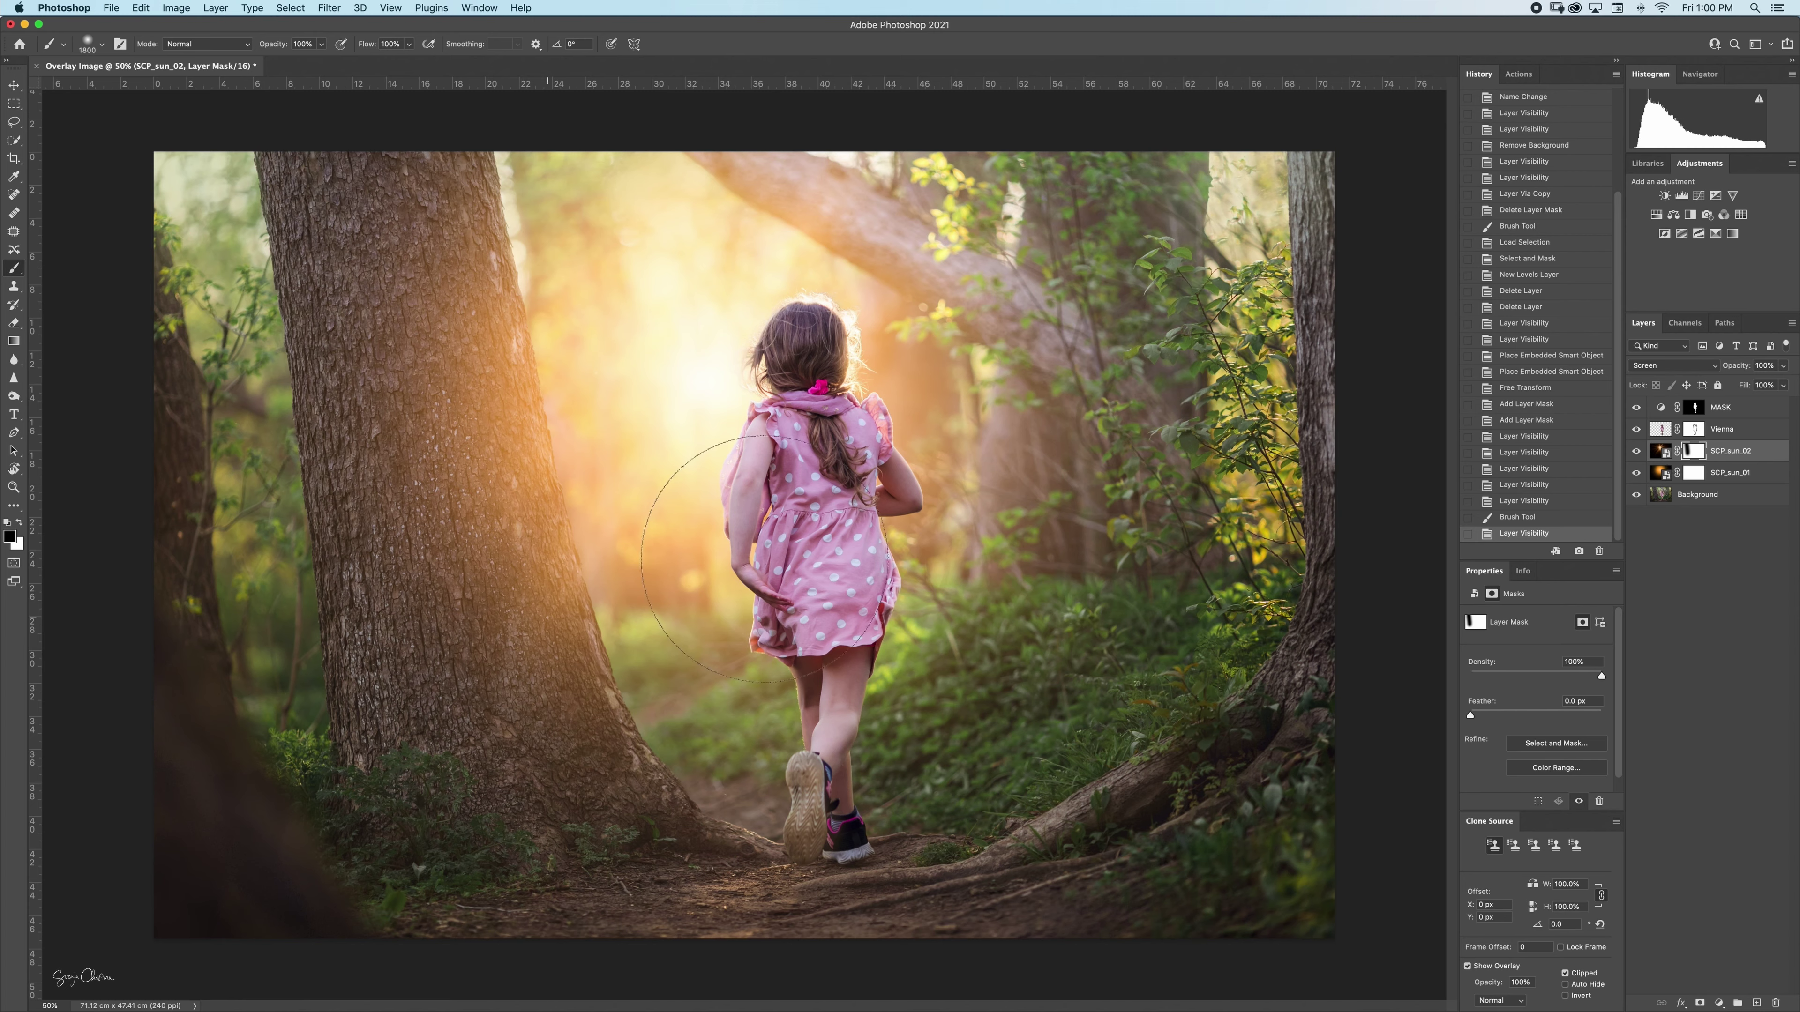
key("5")
left_click(432, 549)
key("super+z")
key("super+z")
Show SCP_sun_01 and paint its mask over the large tree trunk with the 50% black brush to reduce the glow
left_click(1694, 475)
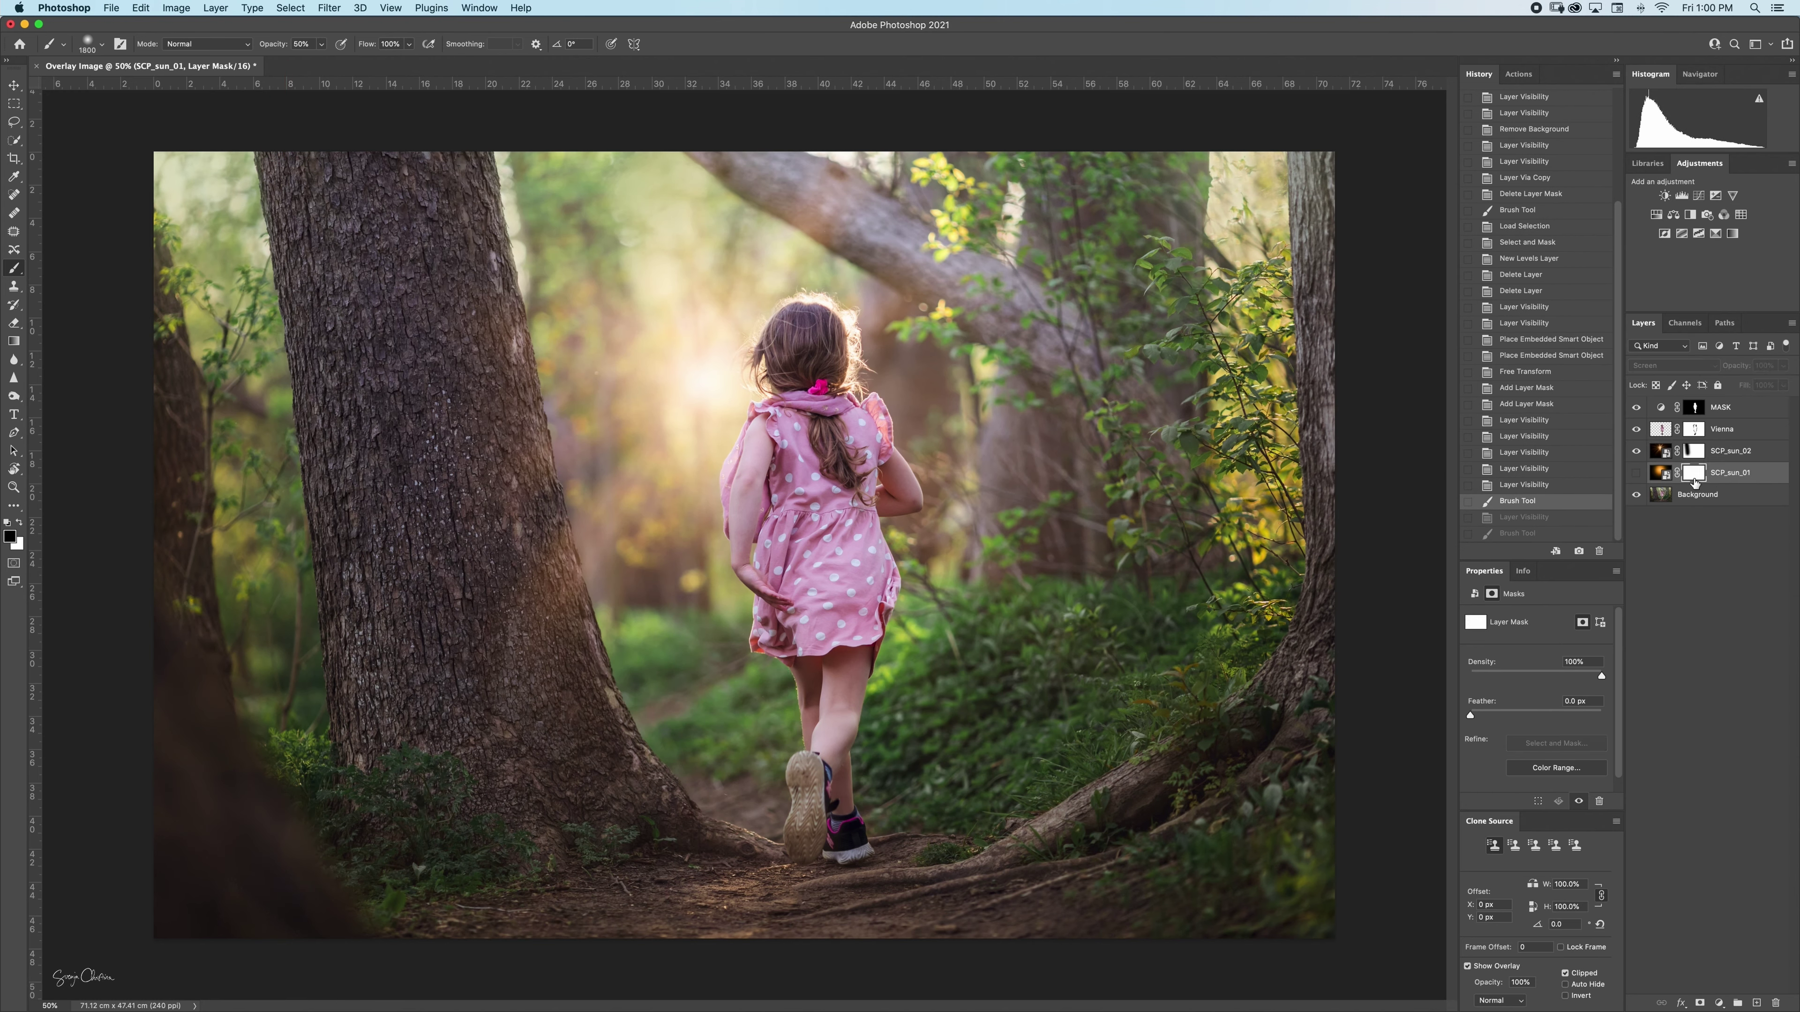
left_click(1636, 474)
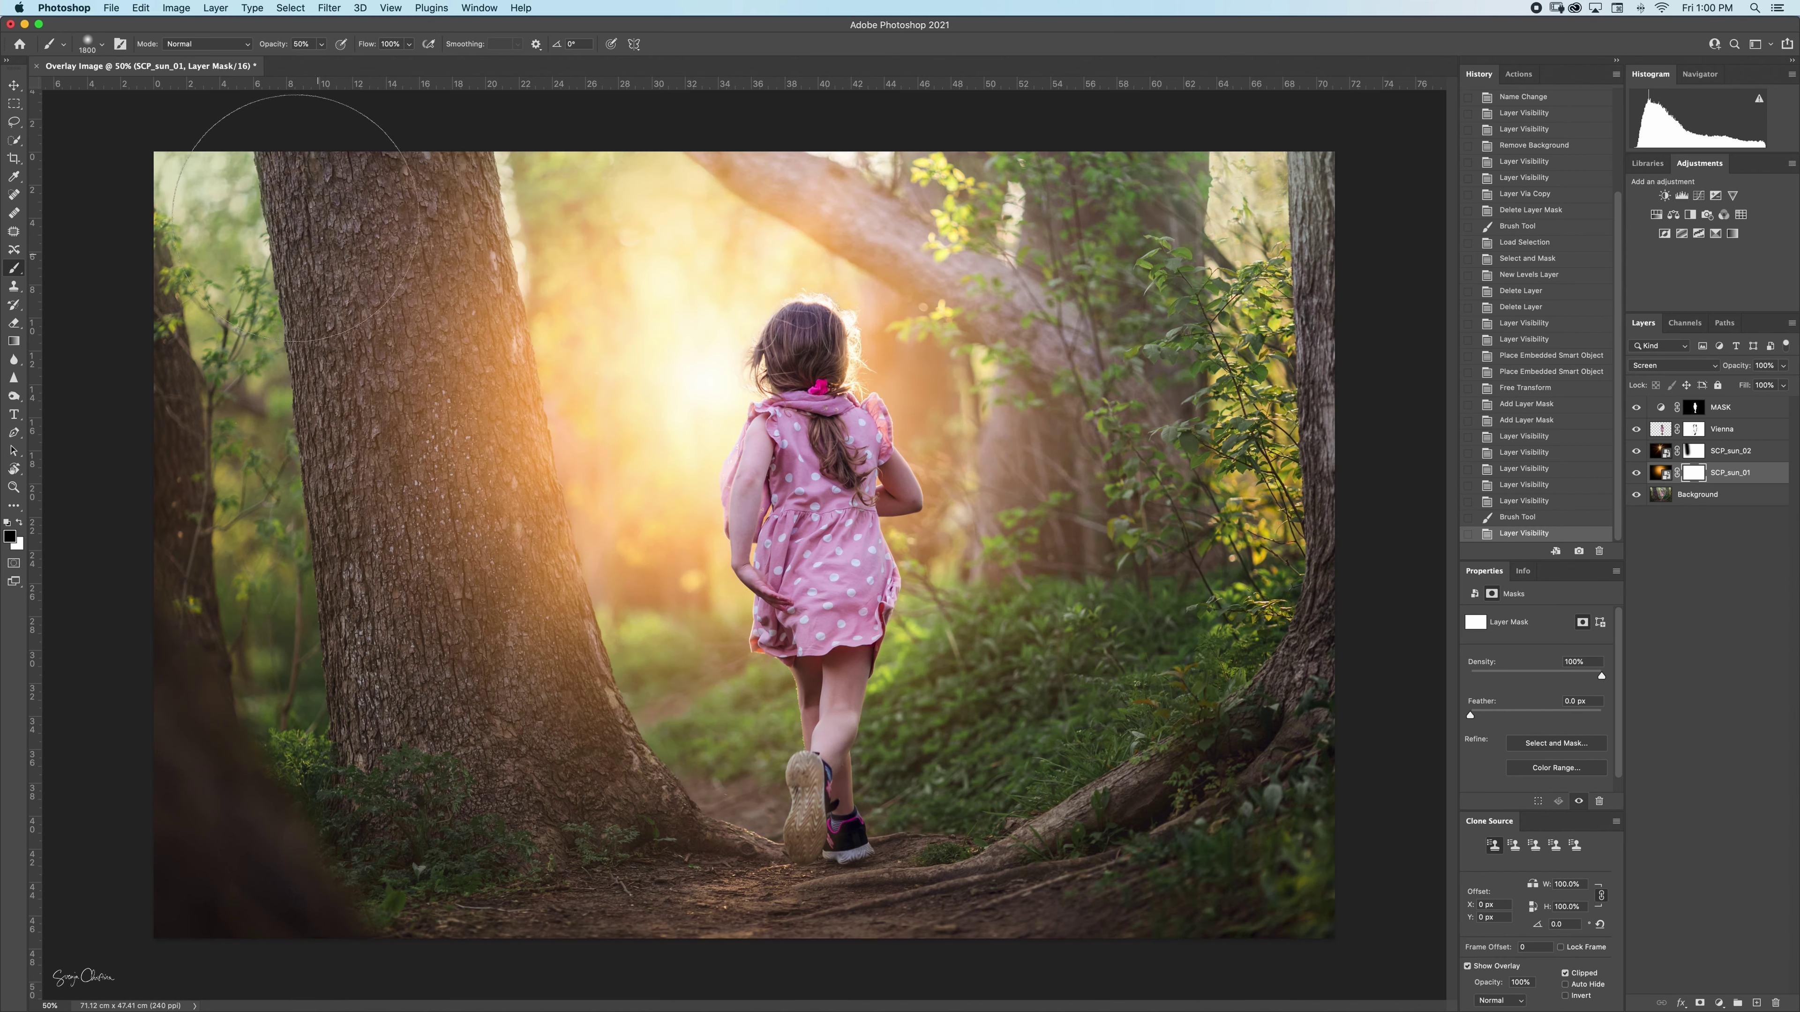
left_click(441, 644)
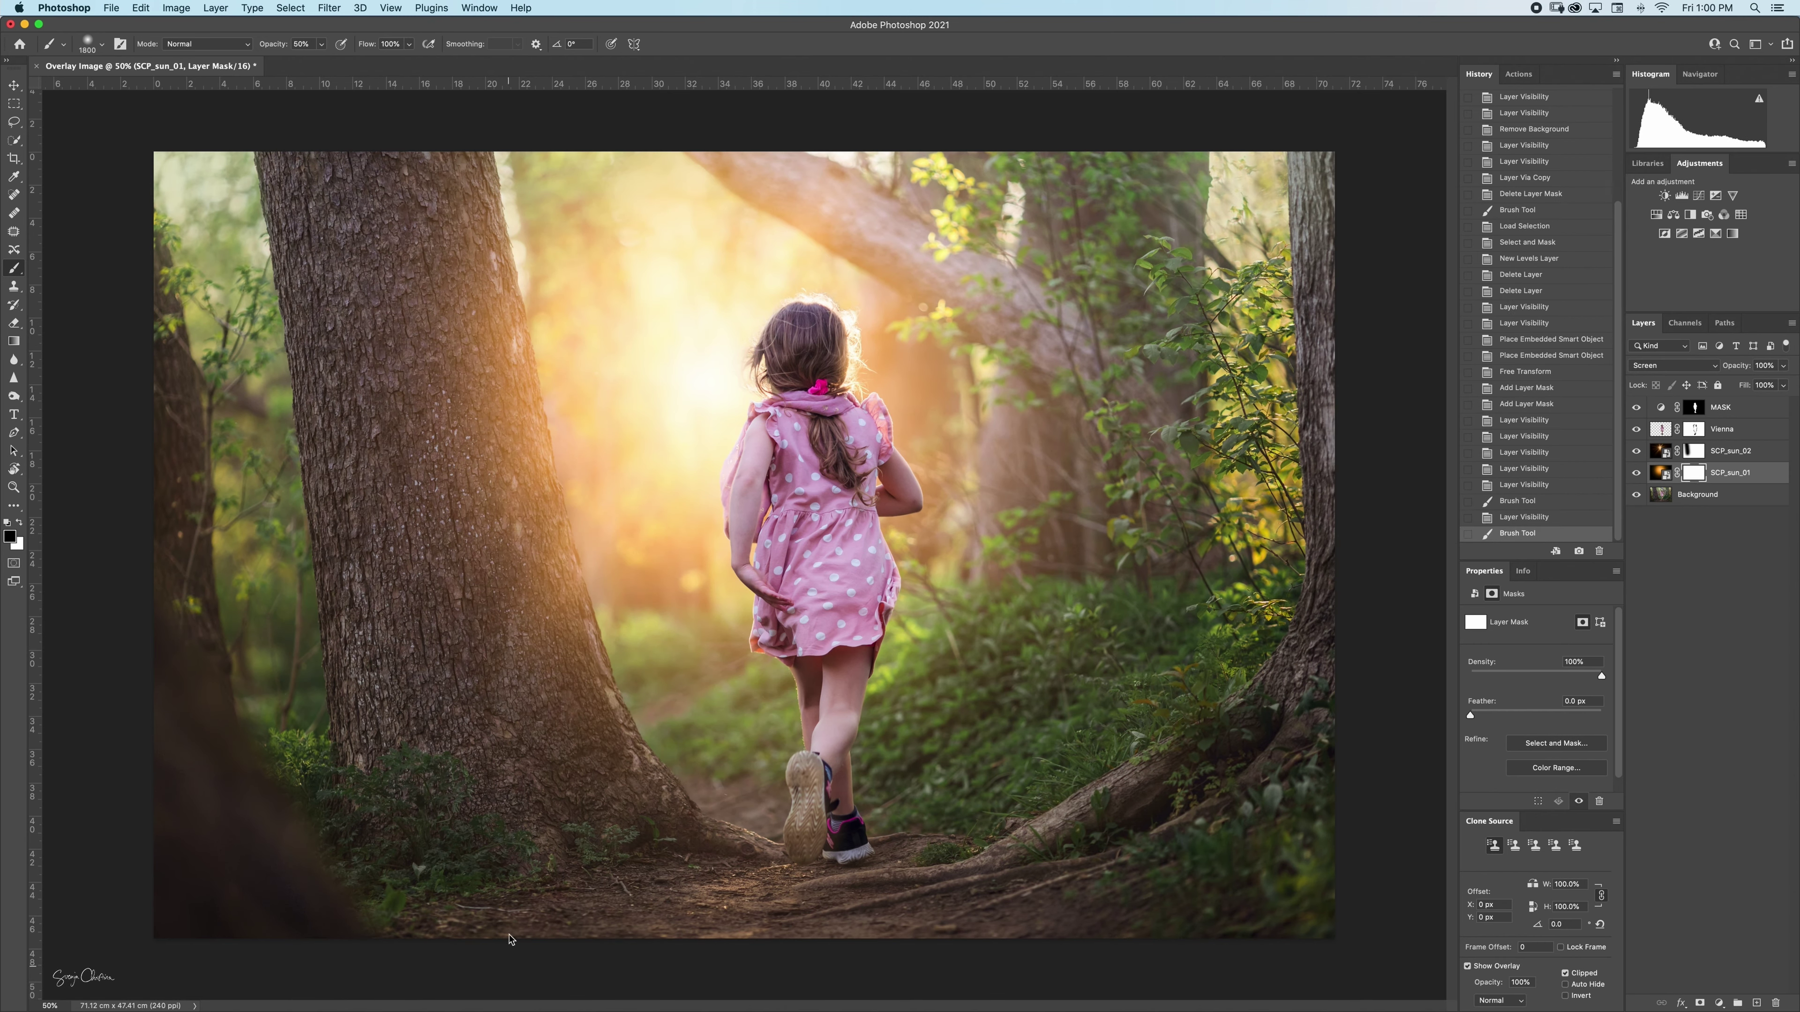
left_click_drag(432, 610, 407, 500)
mouse_move(439, 638)
left_mouse_down()
mouse_move(447, 779)
mouse_move(496, 779)
left_mouse_up()
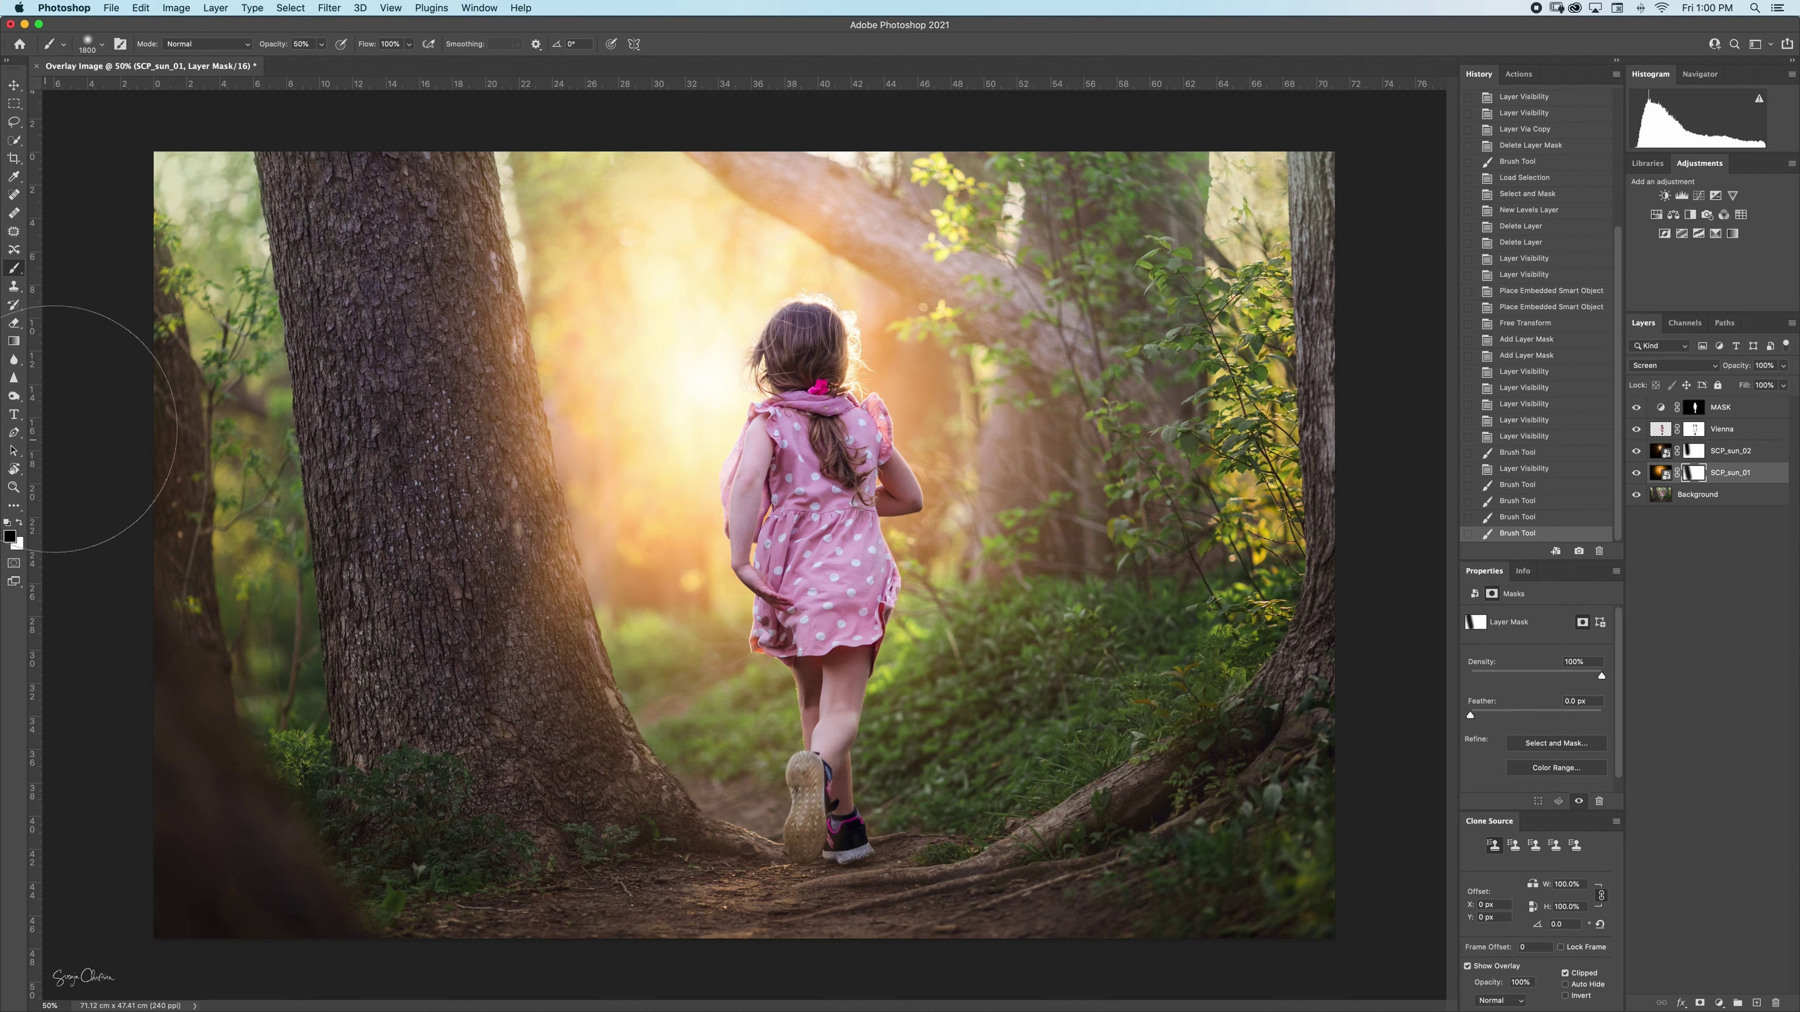
Paint the SCP_sun_01 mask along the dark trunk at the photo's left edge to remove the haze
left_click_drag(80, 402, 89, 496)
mouse_move(92, 567)
left_mouse_down()
mouse_move(100, 709)
mouse_move(232, 904)
mouse_move(106, 638)
left_mouse_up()
left_click_drag(99, 602, 80, 402)
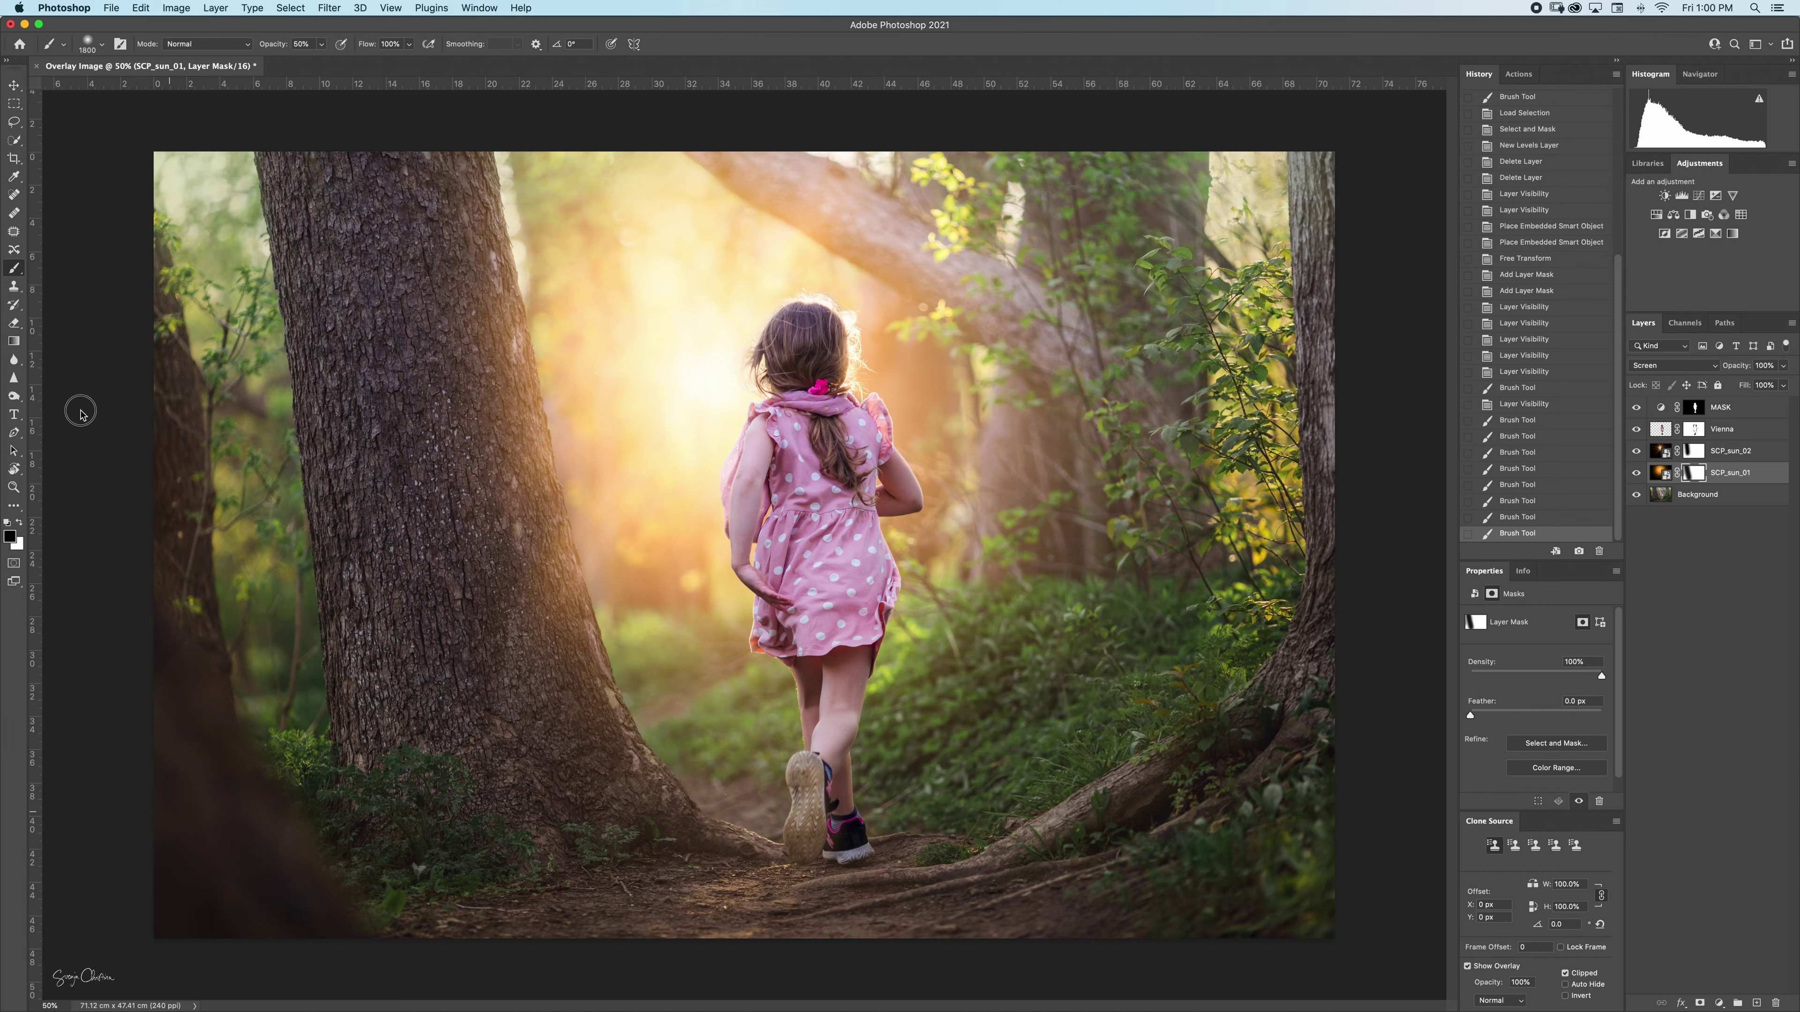
left_click_drag(170, 801, 100, 497)
mouse_move(93, 496)
left_mouse_down()
mouse_move(108, 338)
mouse_move(85, 496)
left_mouse_up()
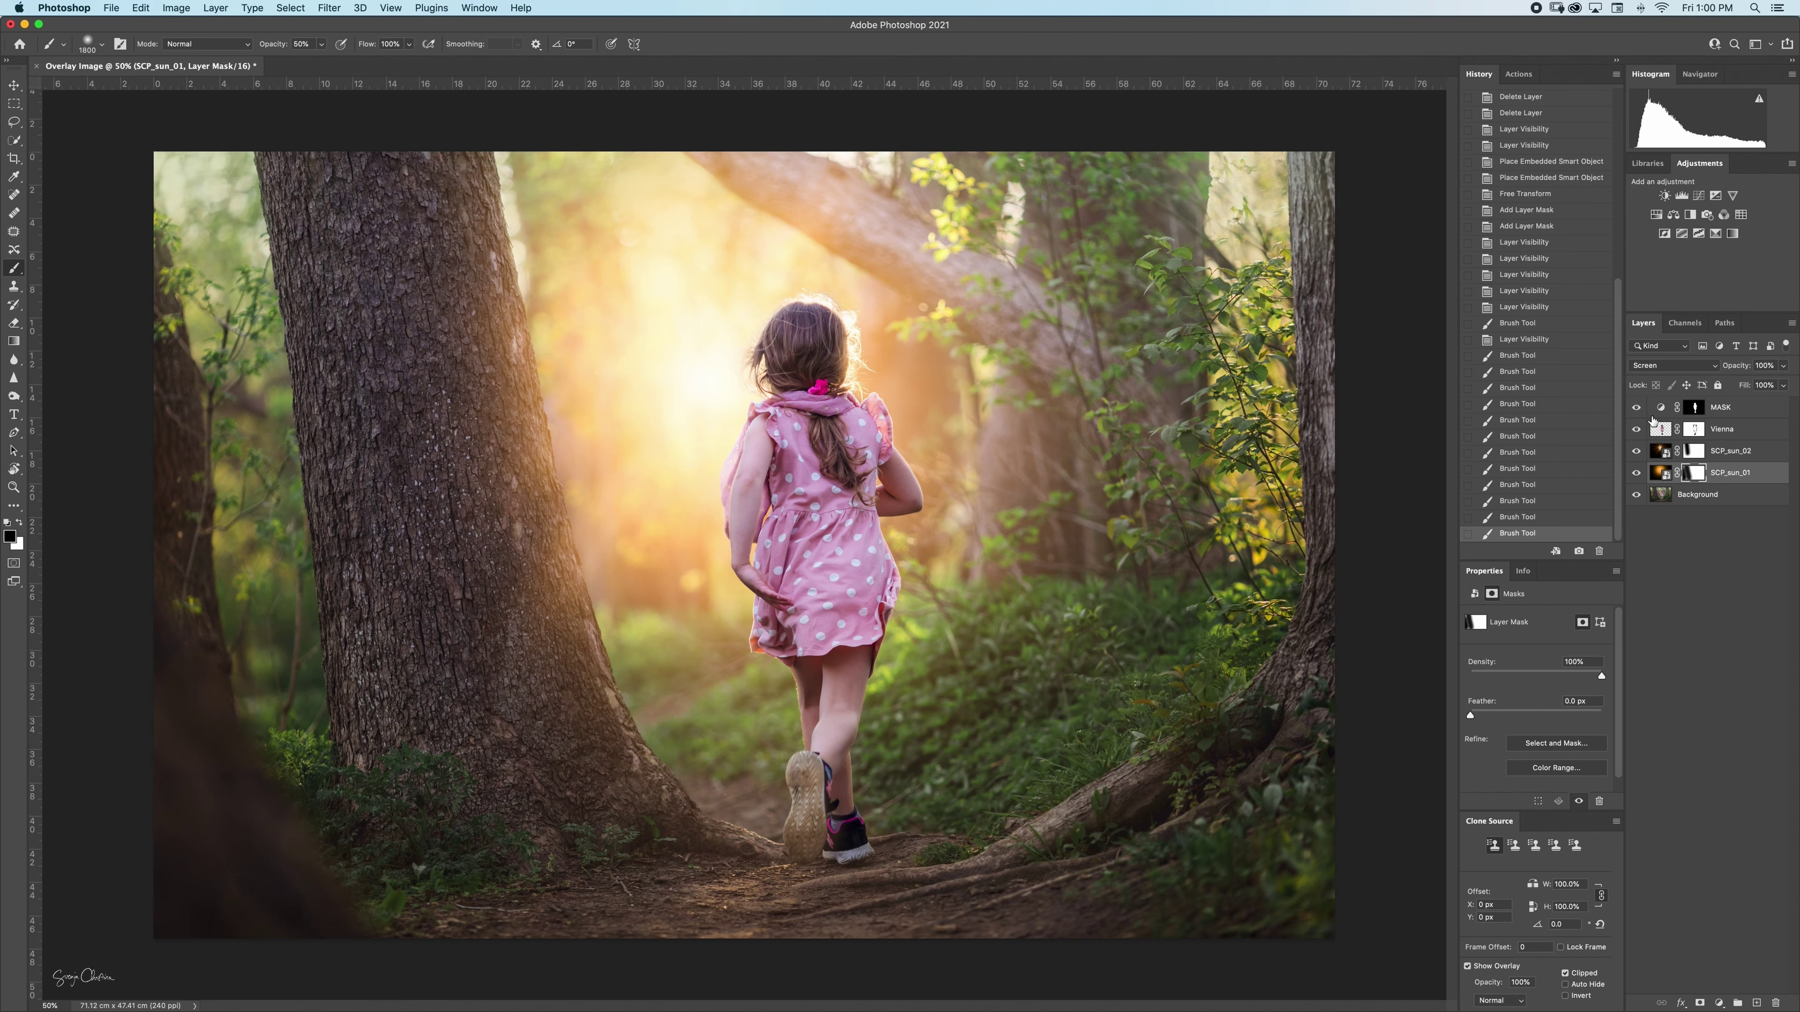
Paint the SCP_sun_02 mask over the dark foreground trunk in the photo's lower-left corner
left_click(1694, 451)
left_click_drag(154, 693, 234, 907)
left_click_drag(213, 922, 140, 788)
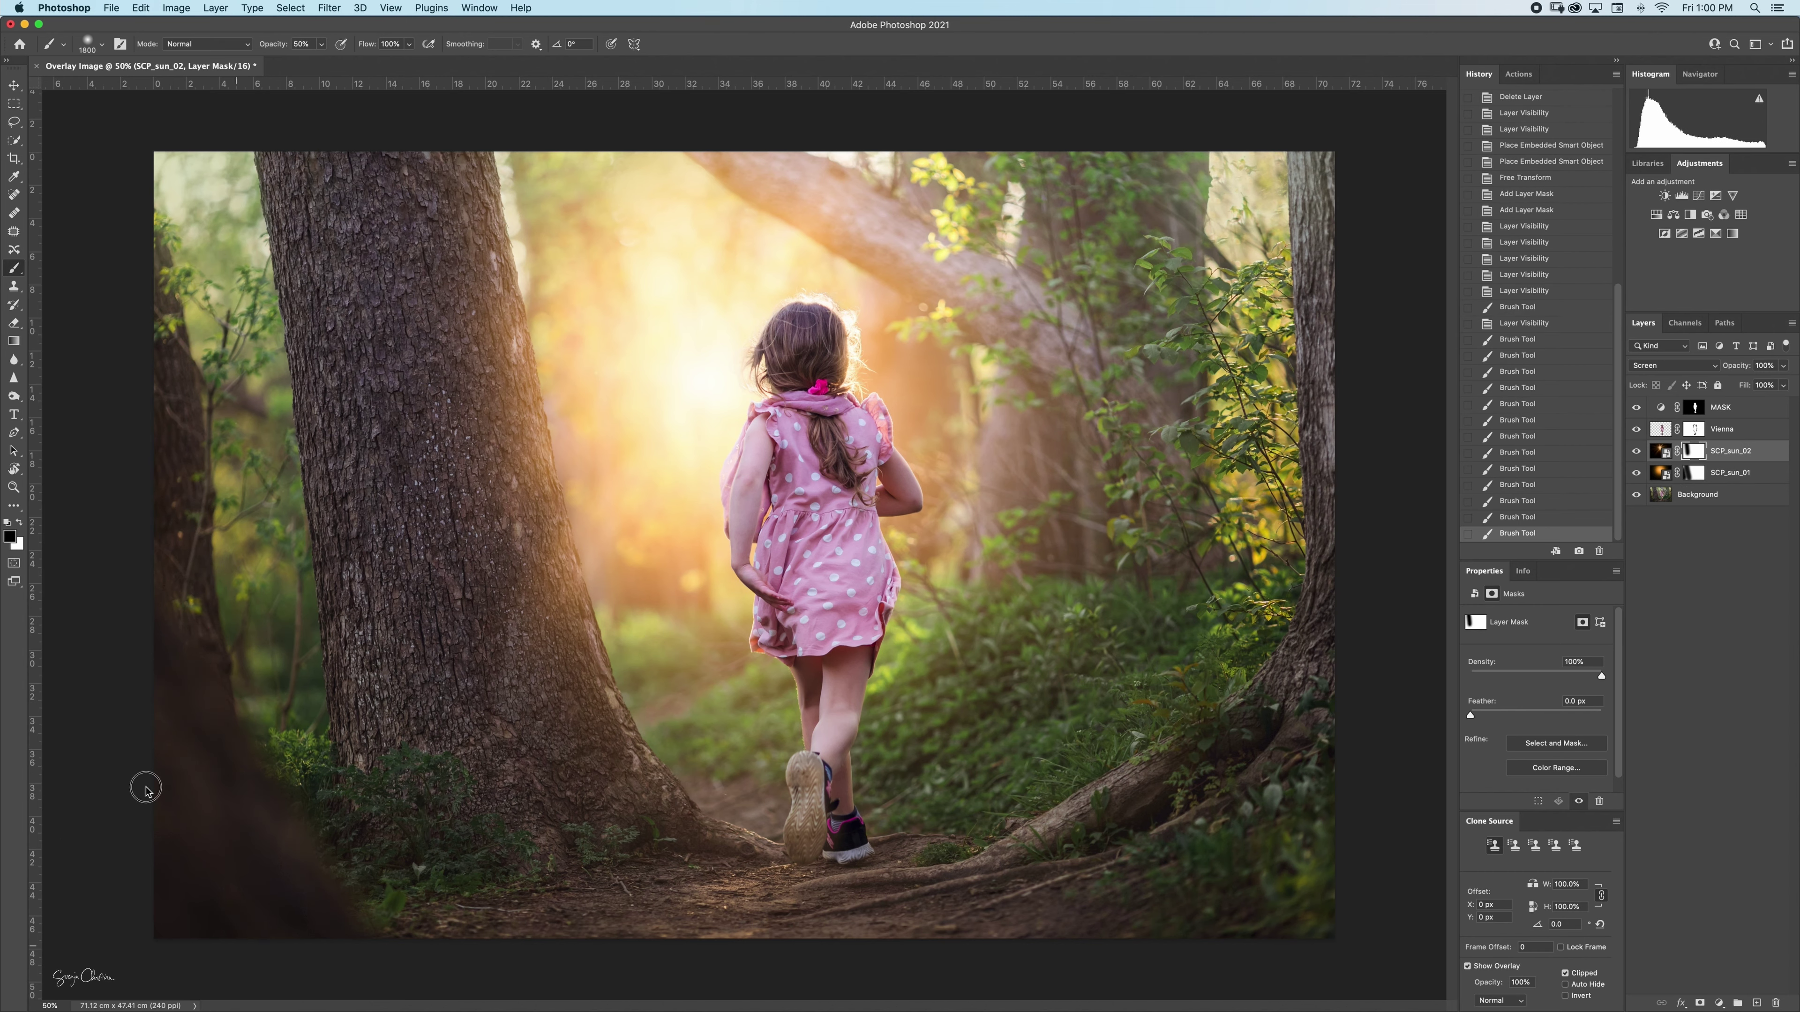
Reduce the glow on the leaning trunk in the SCP_sun_01 mask using a 400 px brush at 20% opacity
left_click(1696, 476)
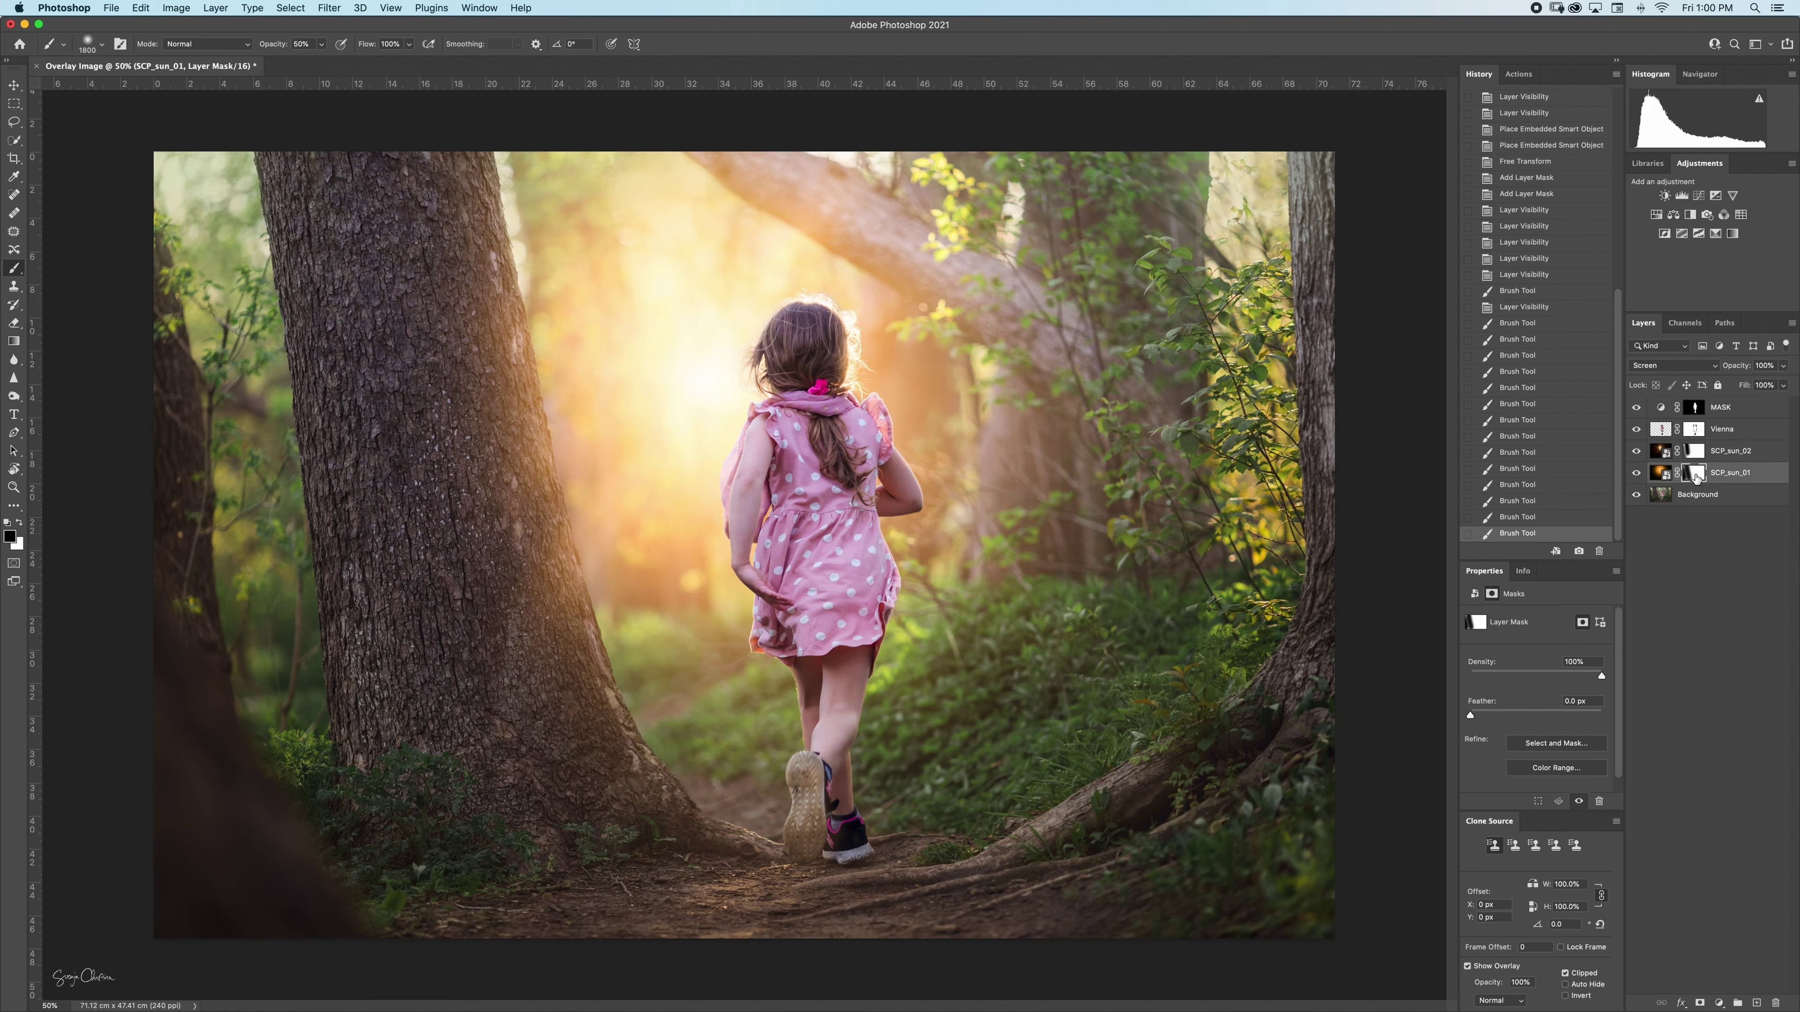
key("bracketleft")
key("bracketleft")
key("bracketleft")
key("bracketleft")
key("bracketleft")
key("bracketleft")
key("bracketleft")
key("bracketleft")
key("bracketleft")
key("bracketleft")
key("bracketleft")
key("2")
key("bracketleft")
key("bracketleft")
key("bracketleft")
left_click_drag(743, 149, 786, 185)
left_click_drag(921, 247, 943, 255)
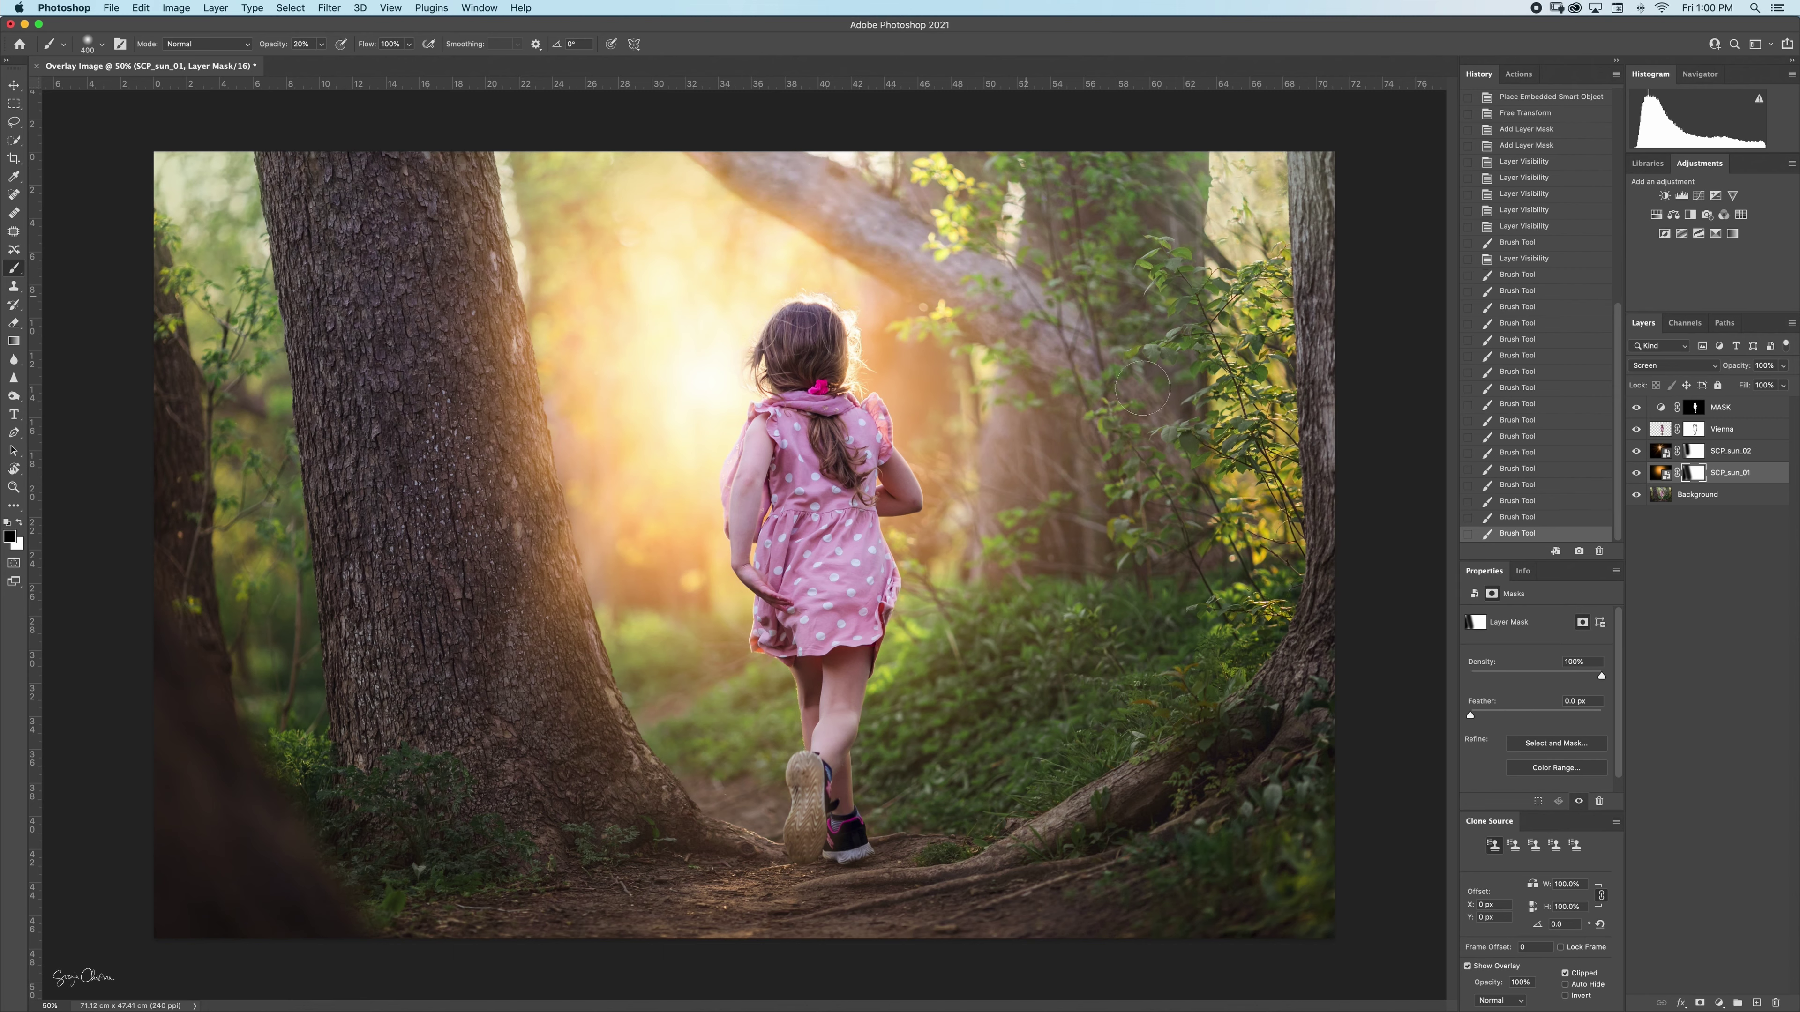
Softly mask SCP_sun_01 over the background trees right of the girl and the upper part of the leaning trunk
left_click_drag(1148, 388, 1162, 432)
left_click_drag(1183, 531, 1027, 340)
left_click_drag(769, 152, 833, 183)
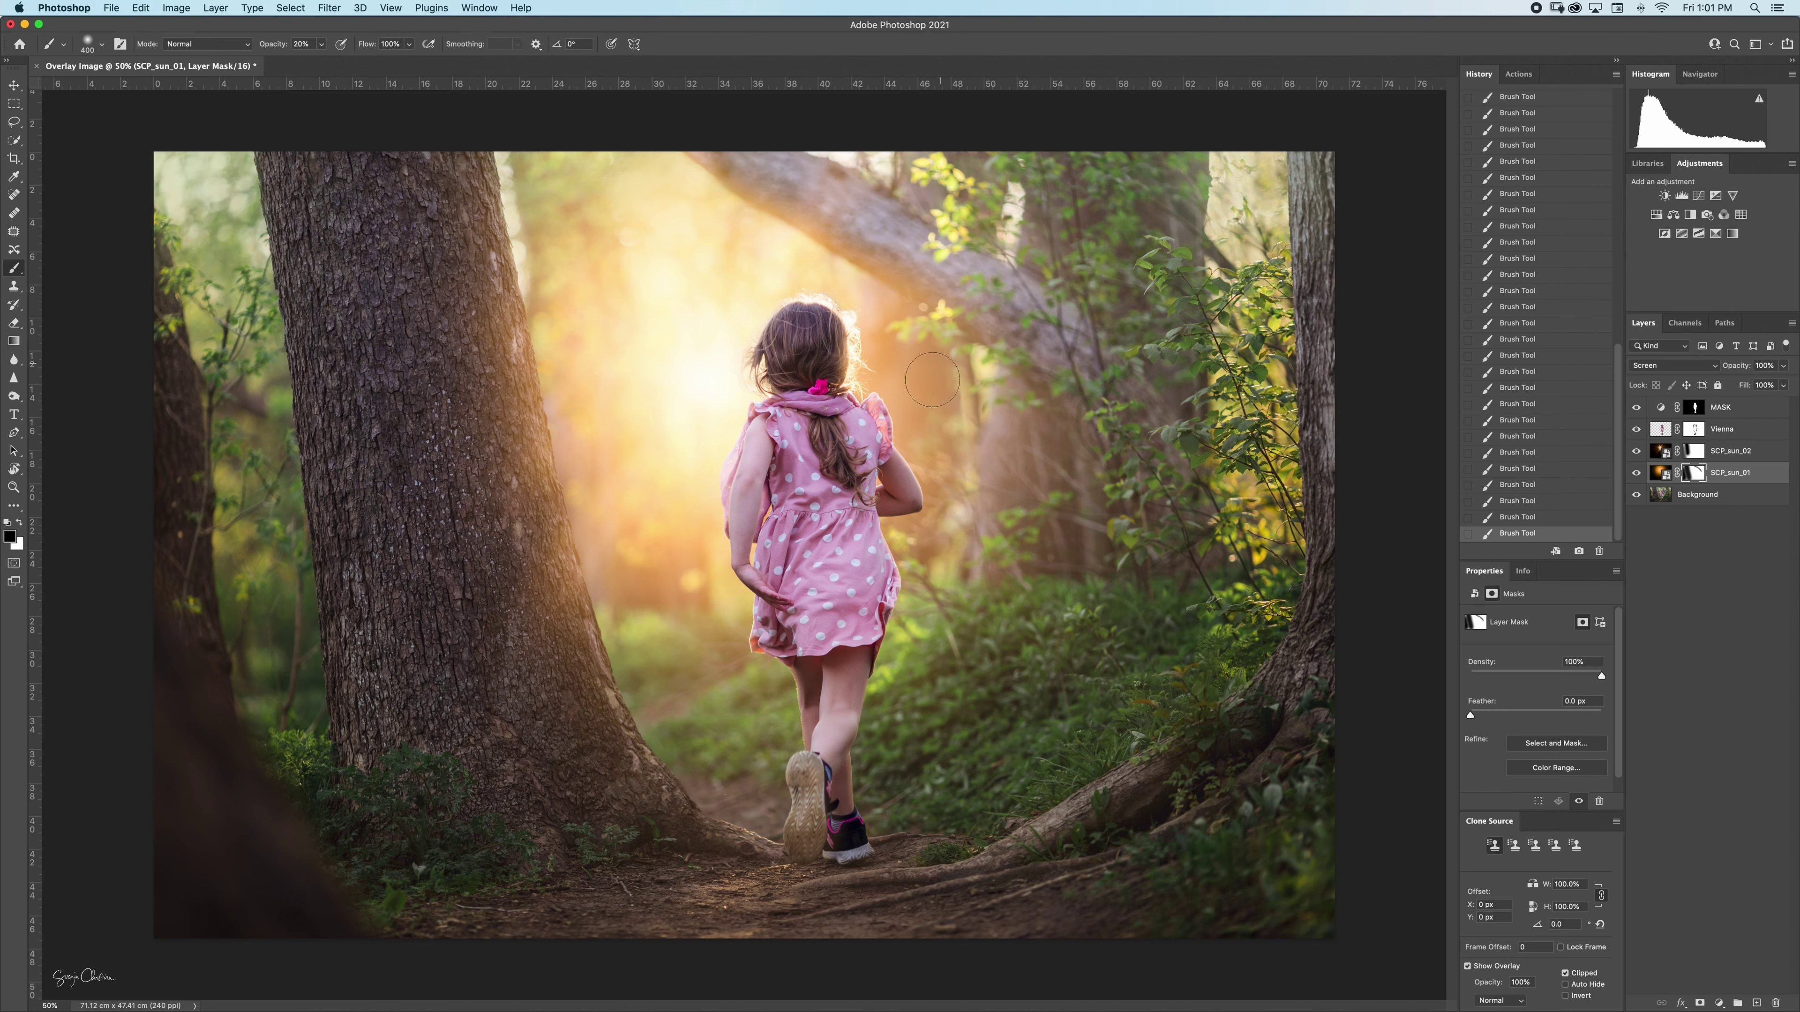
mouse_move(928, 304)
left_mouse_down()
mouse_move(917, 418)
mouse_move(911, 266)
mouse_move(943, 539)
mouse_move(914, 460)
mouse_move(911, 315)
mouse_move(924, 520)
mouse_move(933, 320)
mouse_move(896, 537)
mouse_move(912, 346)
mouse_move(937, 336)
mouse_move(918, 177)
left_mouse_up()
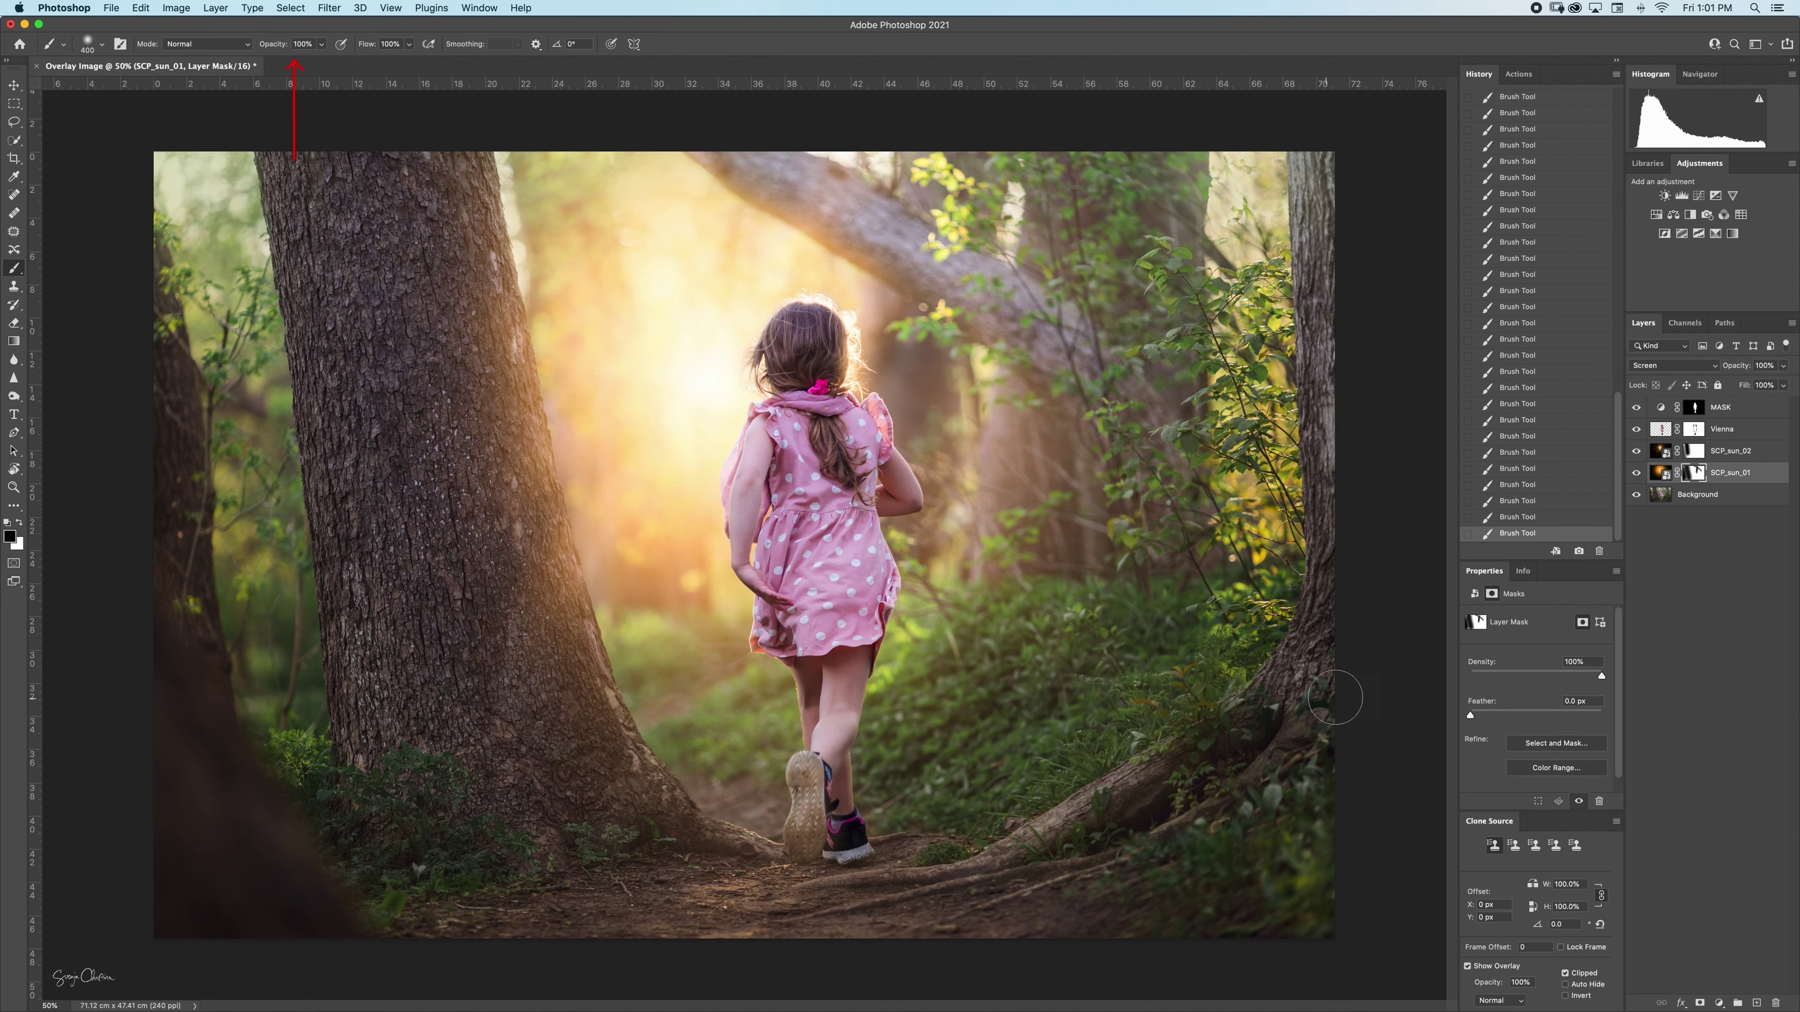
Mask SCP_sun_01 off the green undergrowth right of the girl with an 1100 px brush at 100% opacity
key("bracketright")
key("bracketright")
key("bracketright")
key("bracketright")
key("bracketright")
key("bracketright")
key("bracketright")
mouse_move(1078, 589)
left_mouse_down()
mouse_move(979, 754)
mouse_move(1018, 665)
mouse_move(1045, 710)
mouse_move(1019, 757)
mouse_move(1085, 683)
mouse_move(1041, 736)
left_mouse_up()
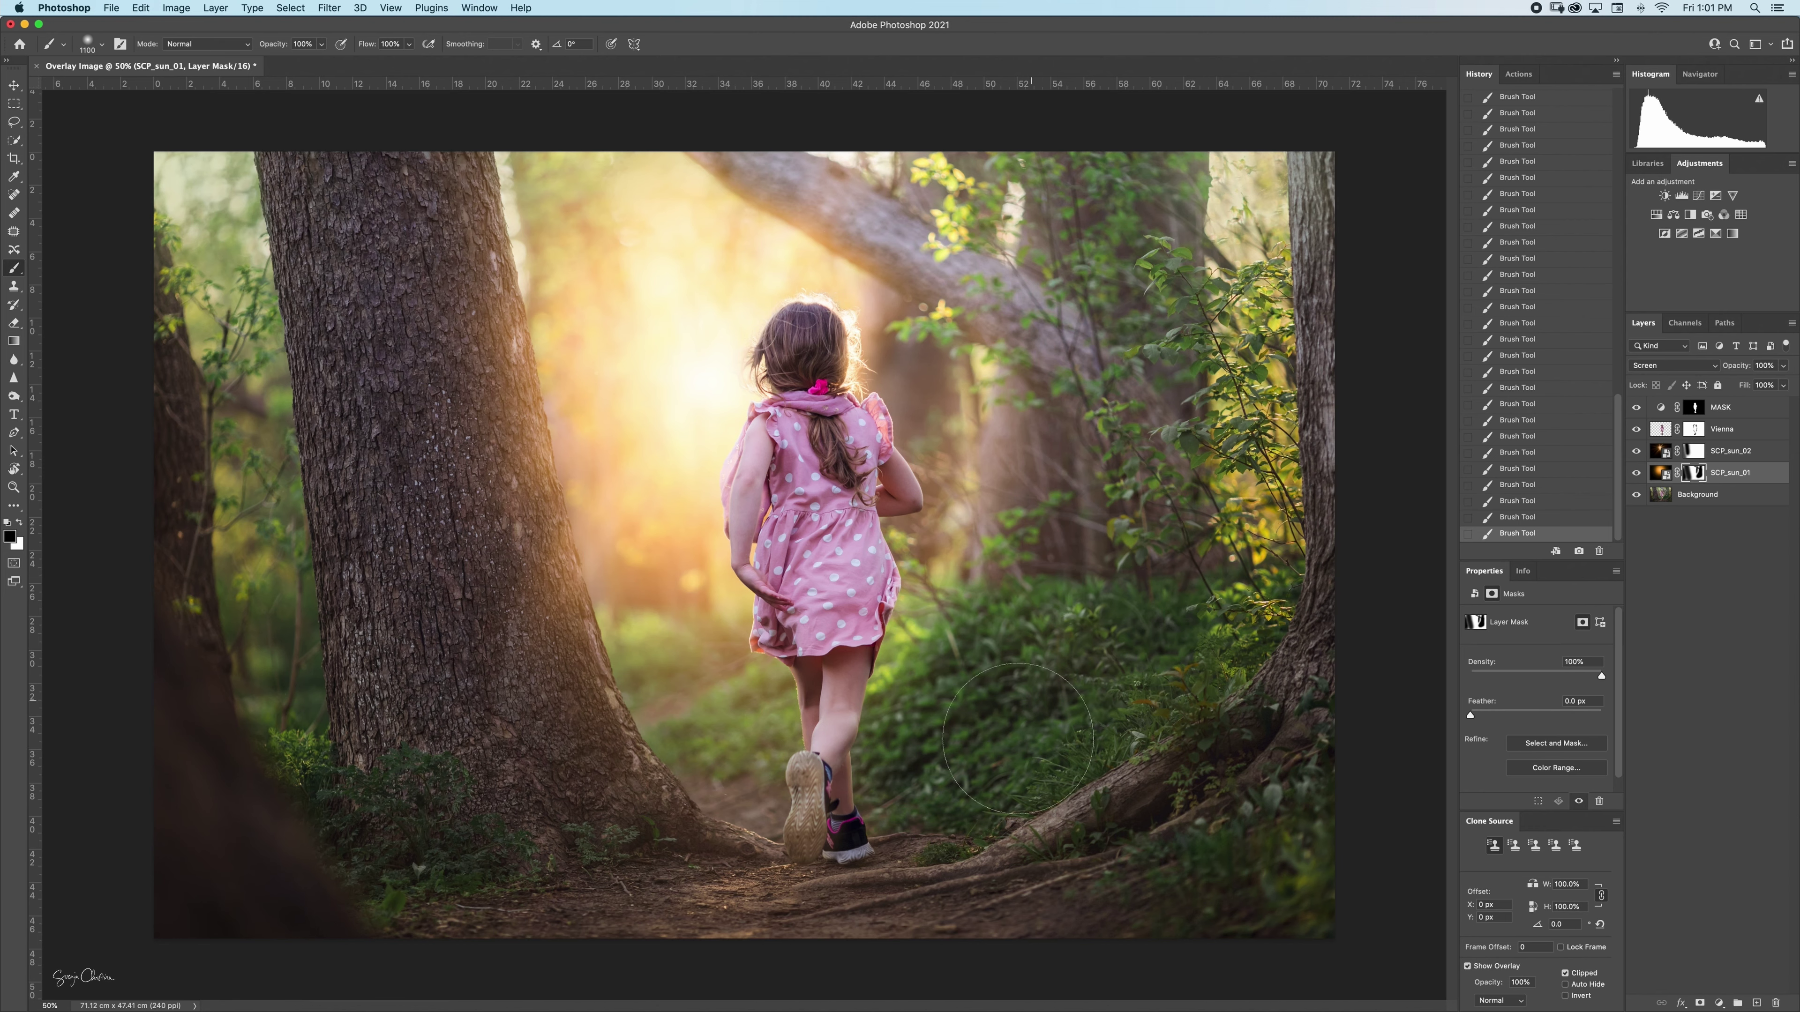
Refine the SCP_sun_01 mask over the foreground ground and tree roots with a smaller brush of about 250 px
key("bracketleft")
key("bracketleft")
key("bracketleft")
key("bracketleft")
key("bracketleft")
key("bracketleft")
key("bracketleft")
key("bracketleft")
key("bracketleft")
key("bracketleft")
key("bracketleft")
key("bracketleft")
key("bracketright")
key("bracketright")
key("bracketright")
key("bracketright")
key("bracketright")
key("bracketright")
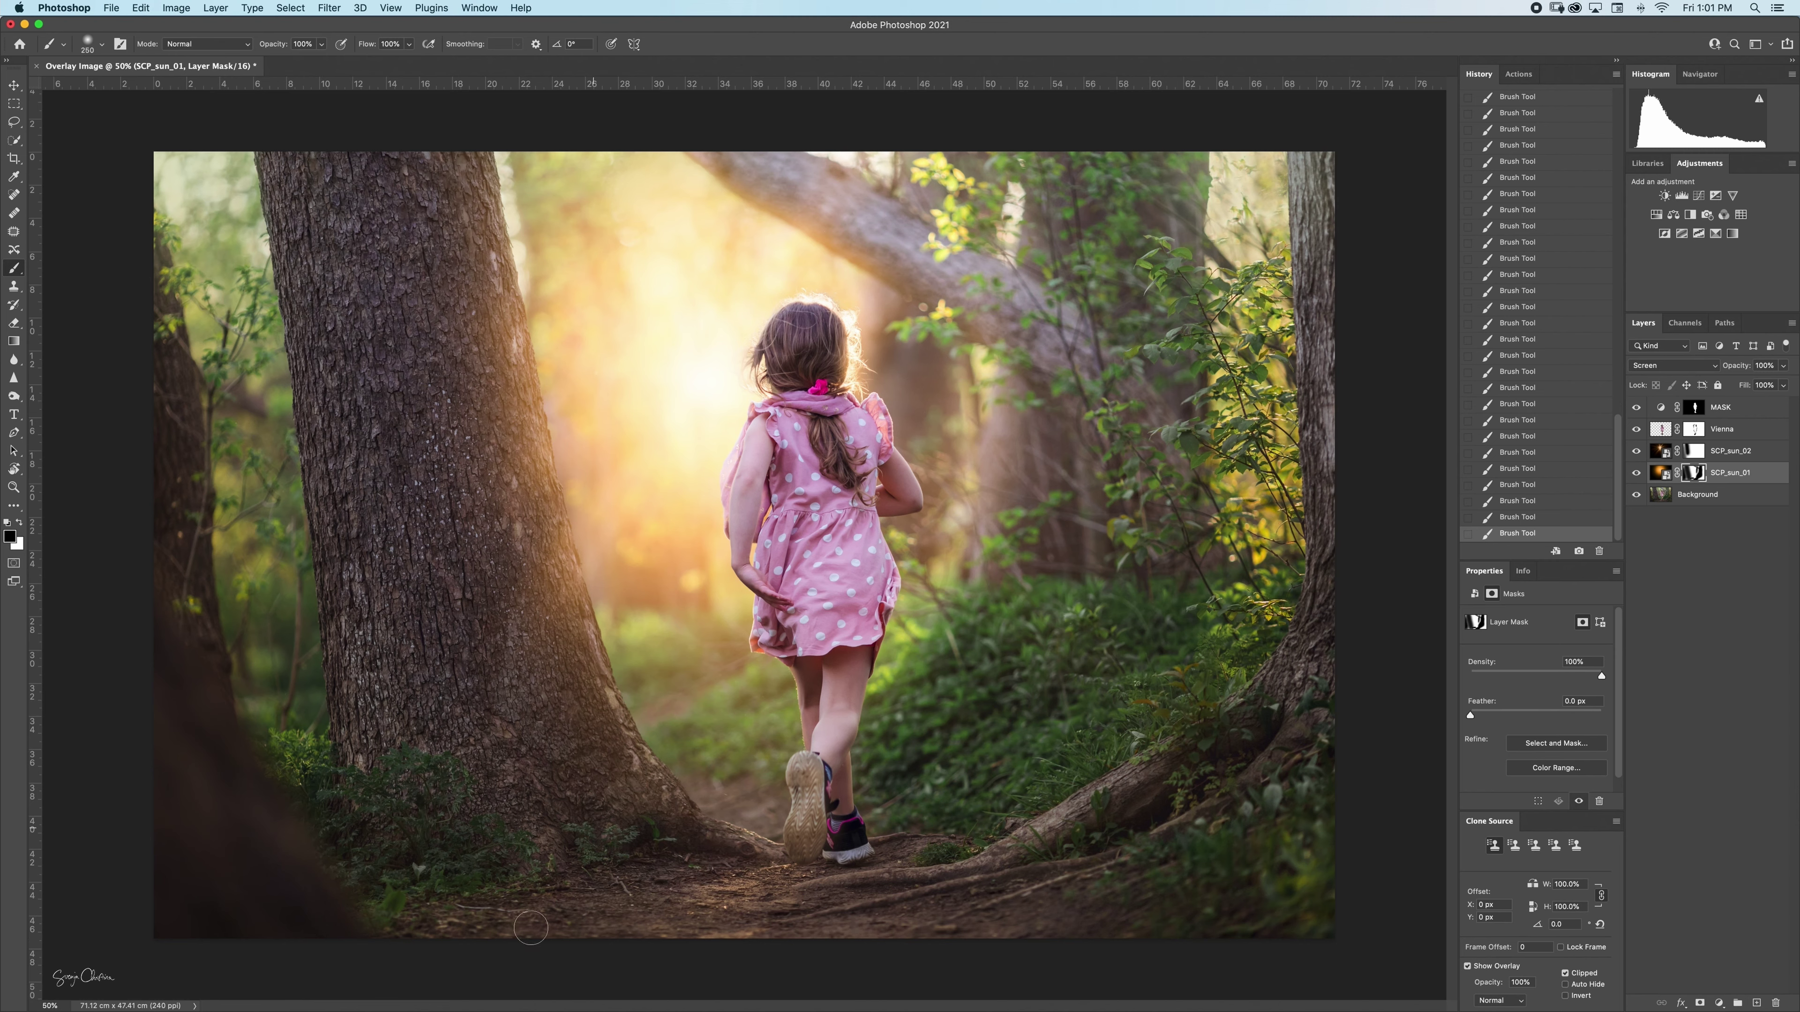
key("bracketleft")
key("bracketleft")
key("bracketleft")
key("bracketleft")
key("bracketleft")
key("bracketleft")
key("bracketleft")
key("bracketleft")
Group the SCP_sun_01 and SCP_sun_02 layers and name the group Sunflare
left_click(1744, 462, "shift")
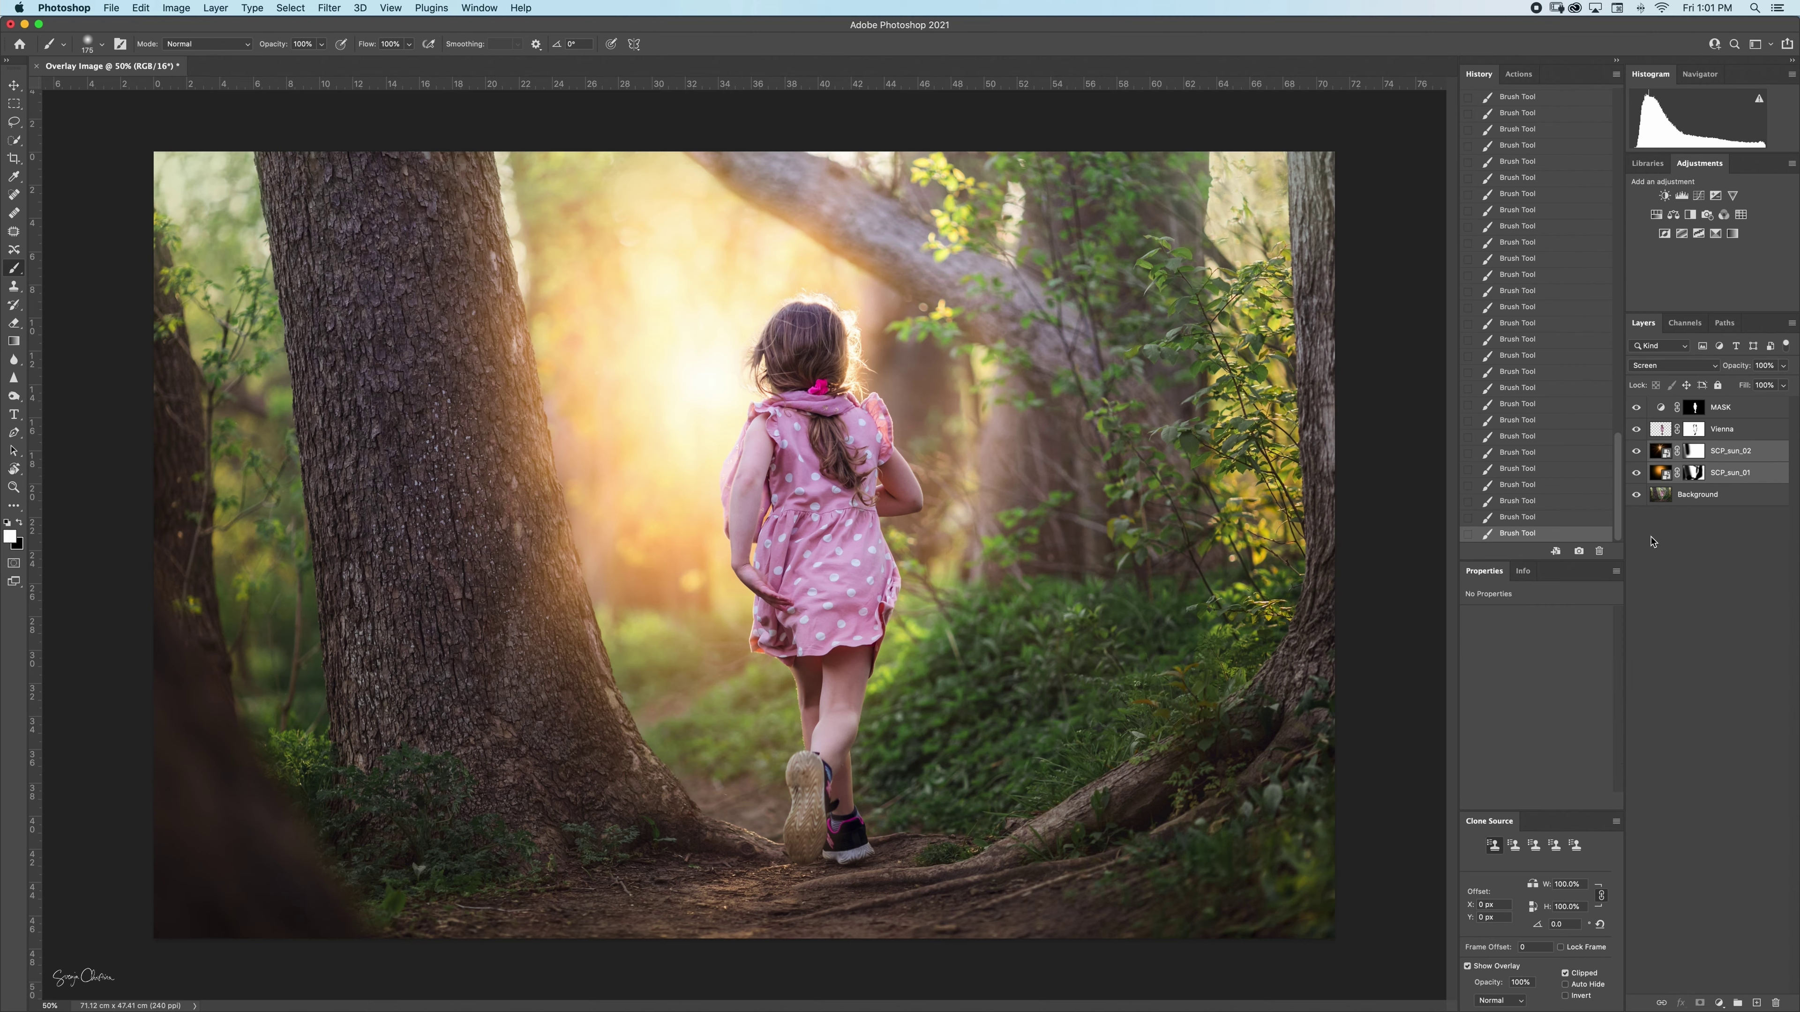
key("super+g")
double_click(1689, 449)
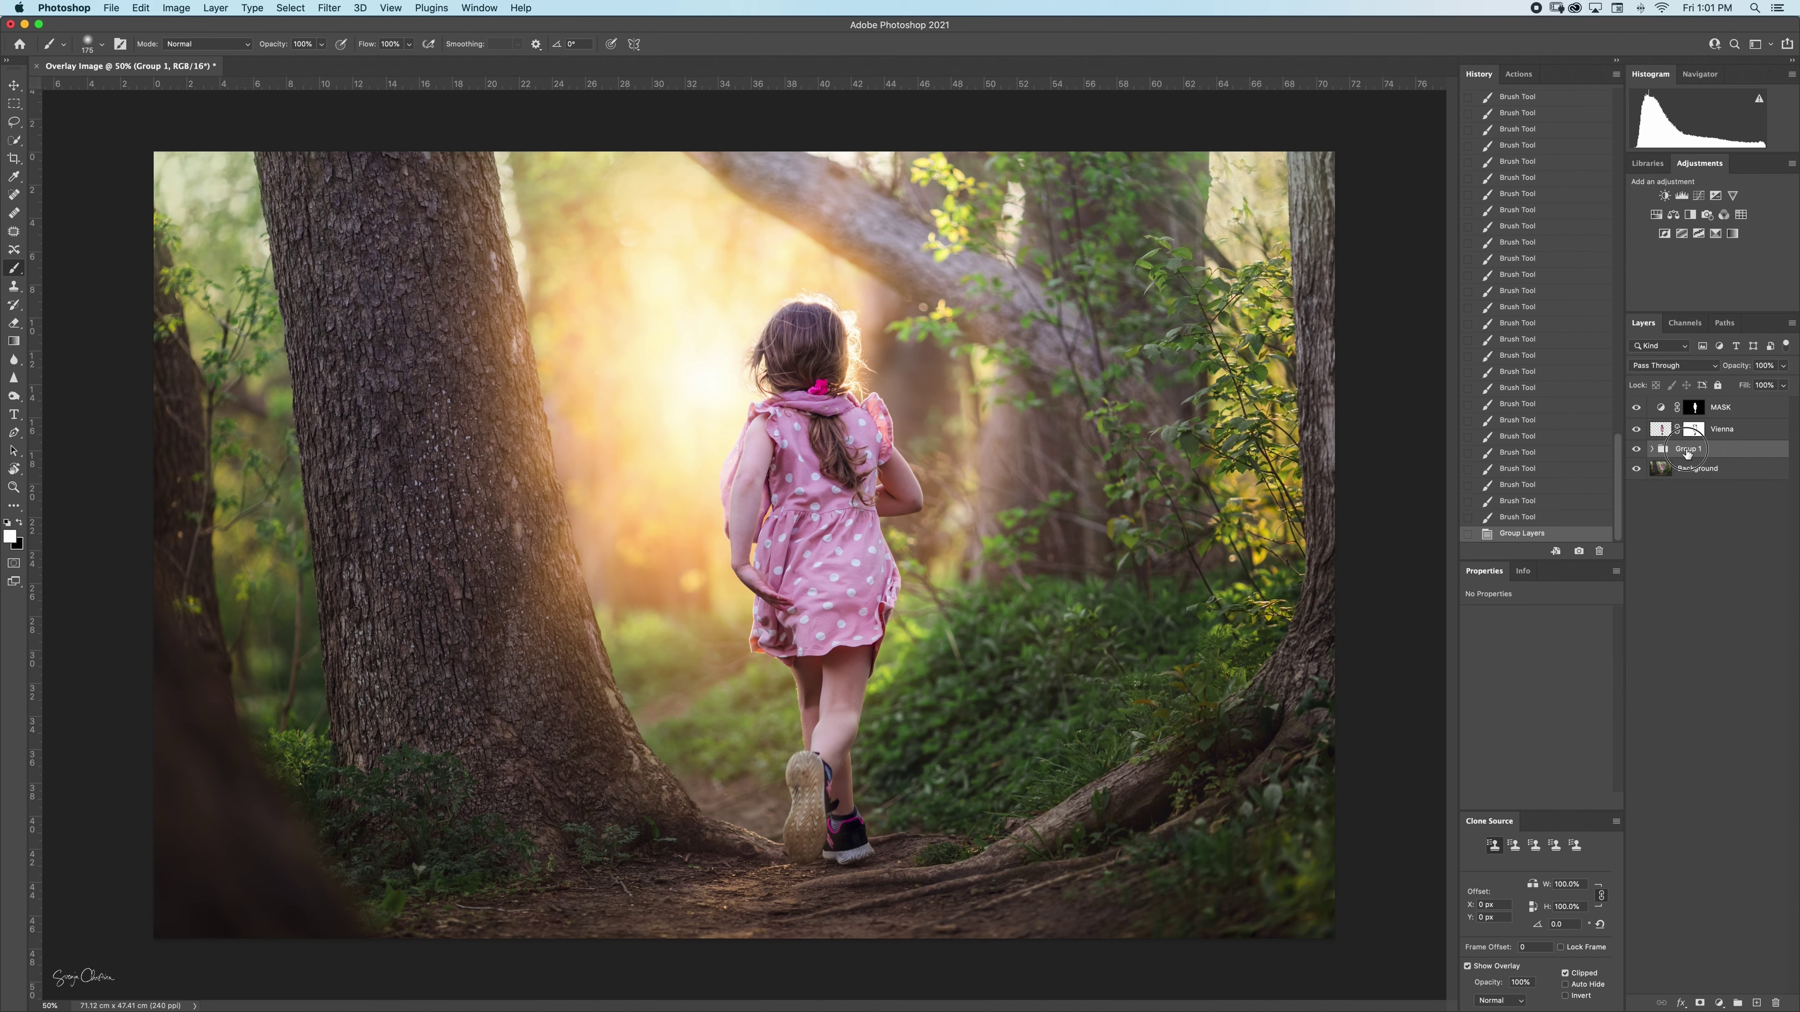
type("Sunflare")
key("Return")
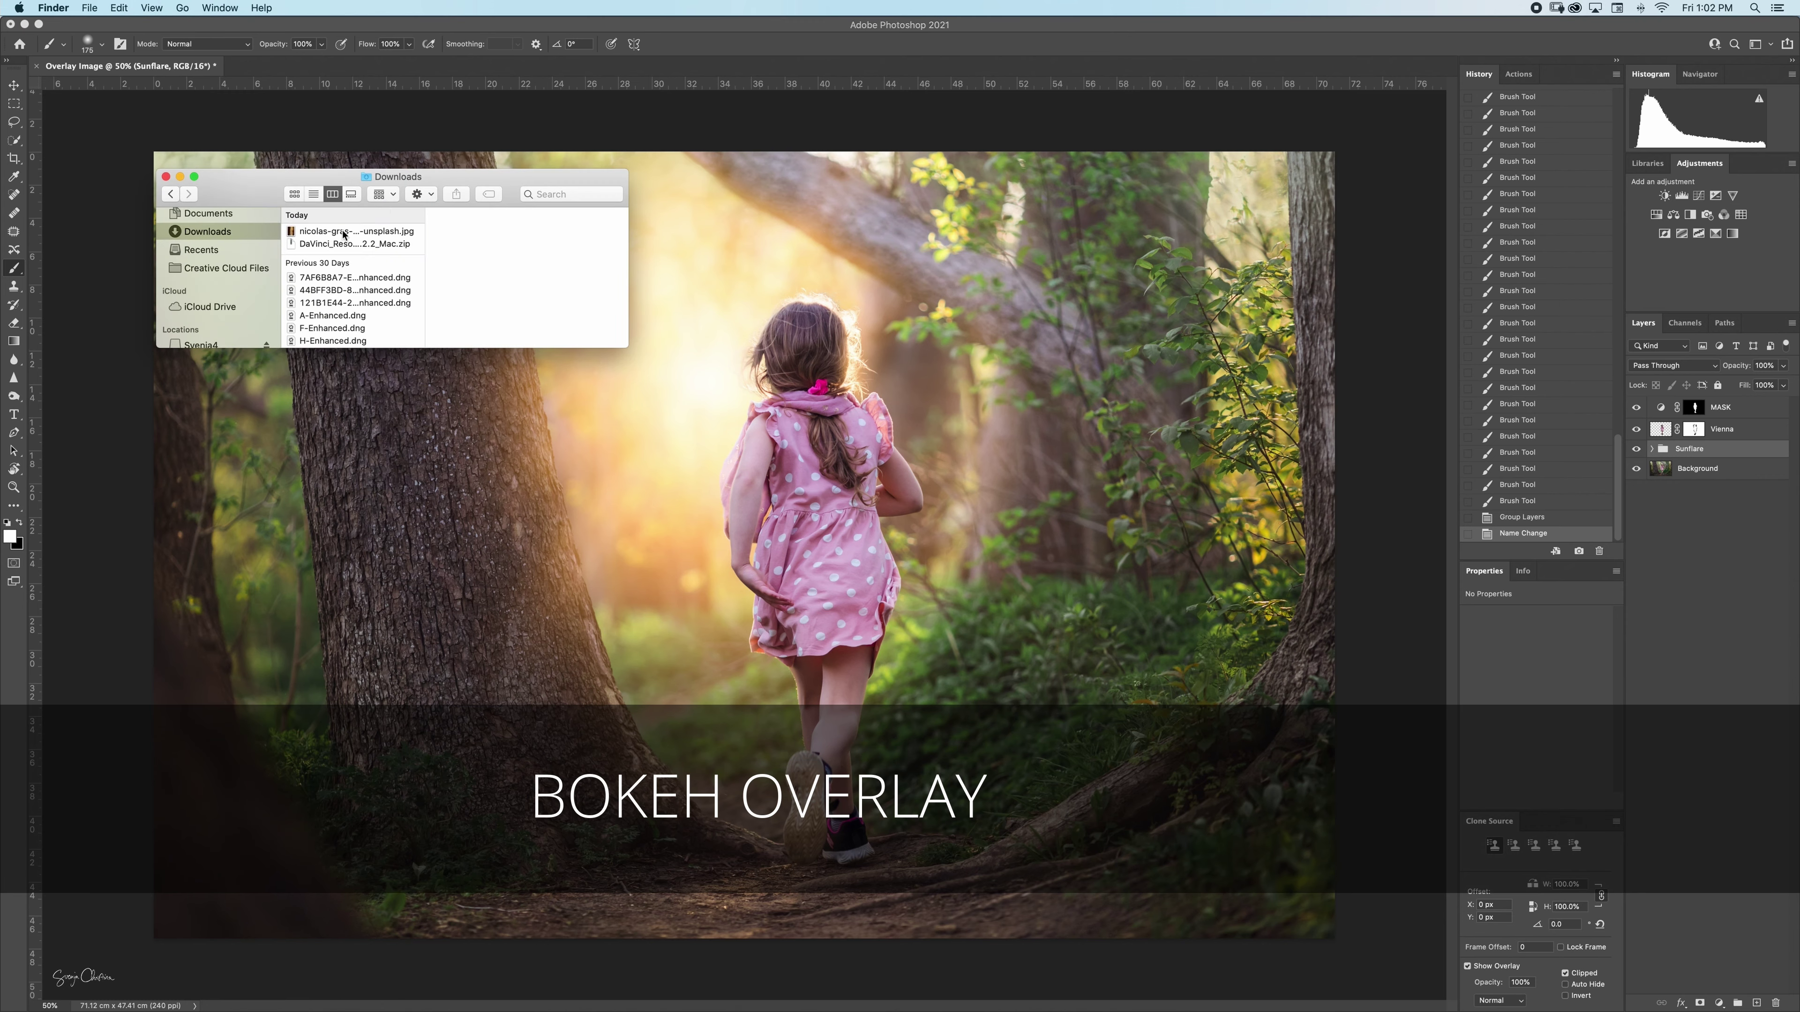
Place the gold bokeh image from Downloads above the Sunflare group, rotated to -90° and scaled to about 39.8% to cover the canvas
left_click(343, 234)
left_click_drag(319, 237, 873, 535)
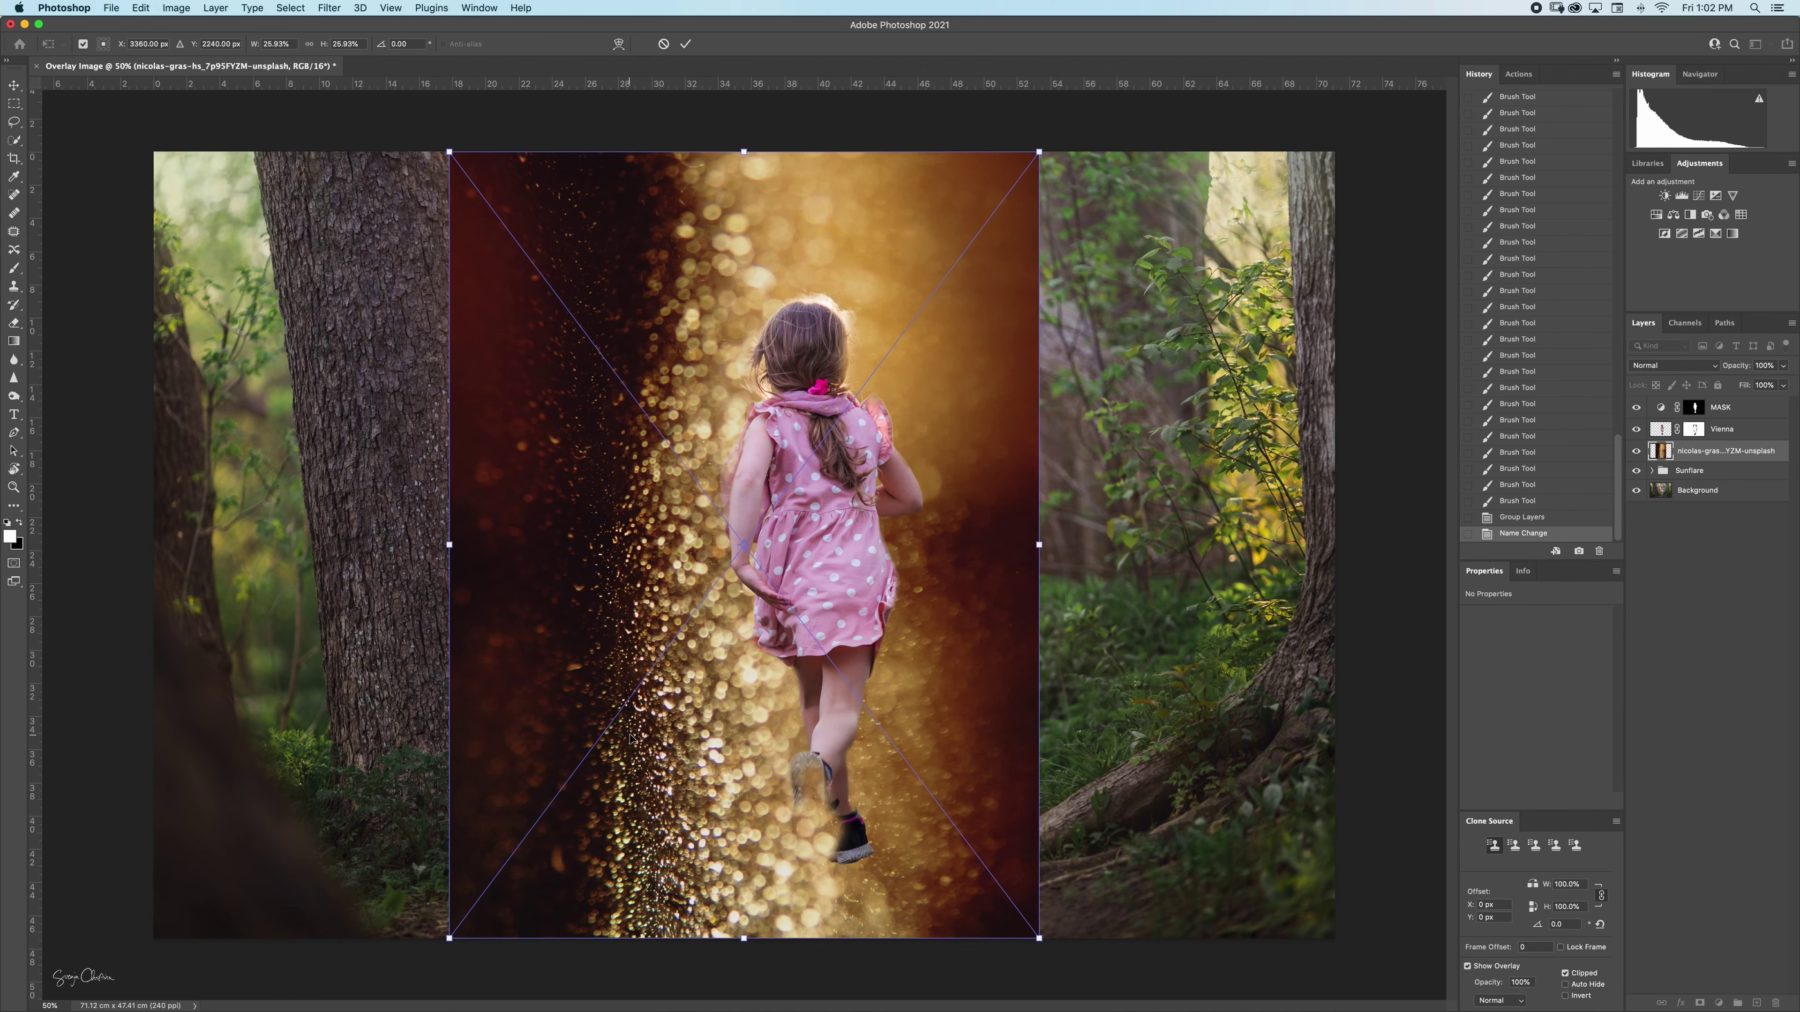
left_click(443, 146)
left_click_drag(436, 140, 276, 824)
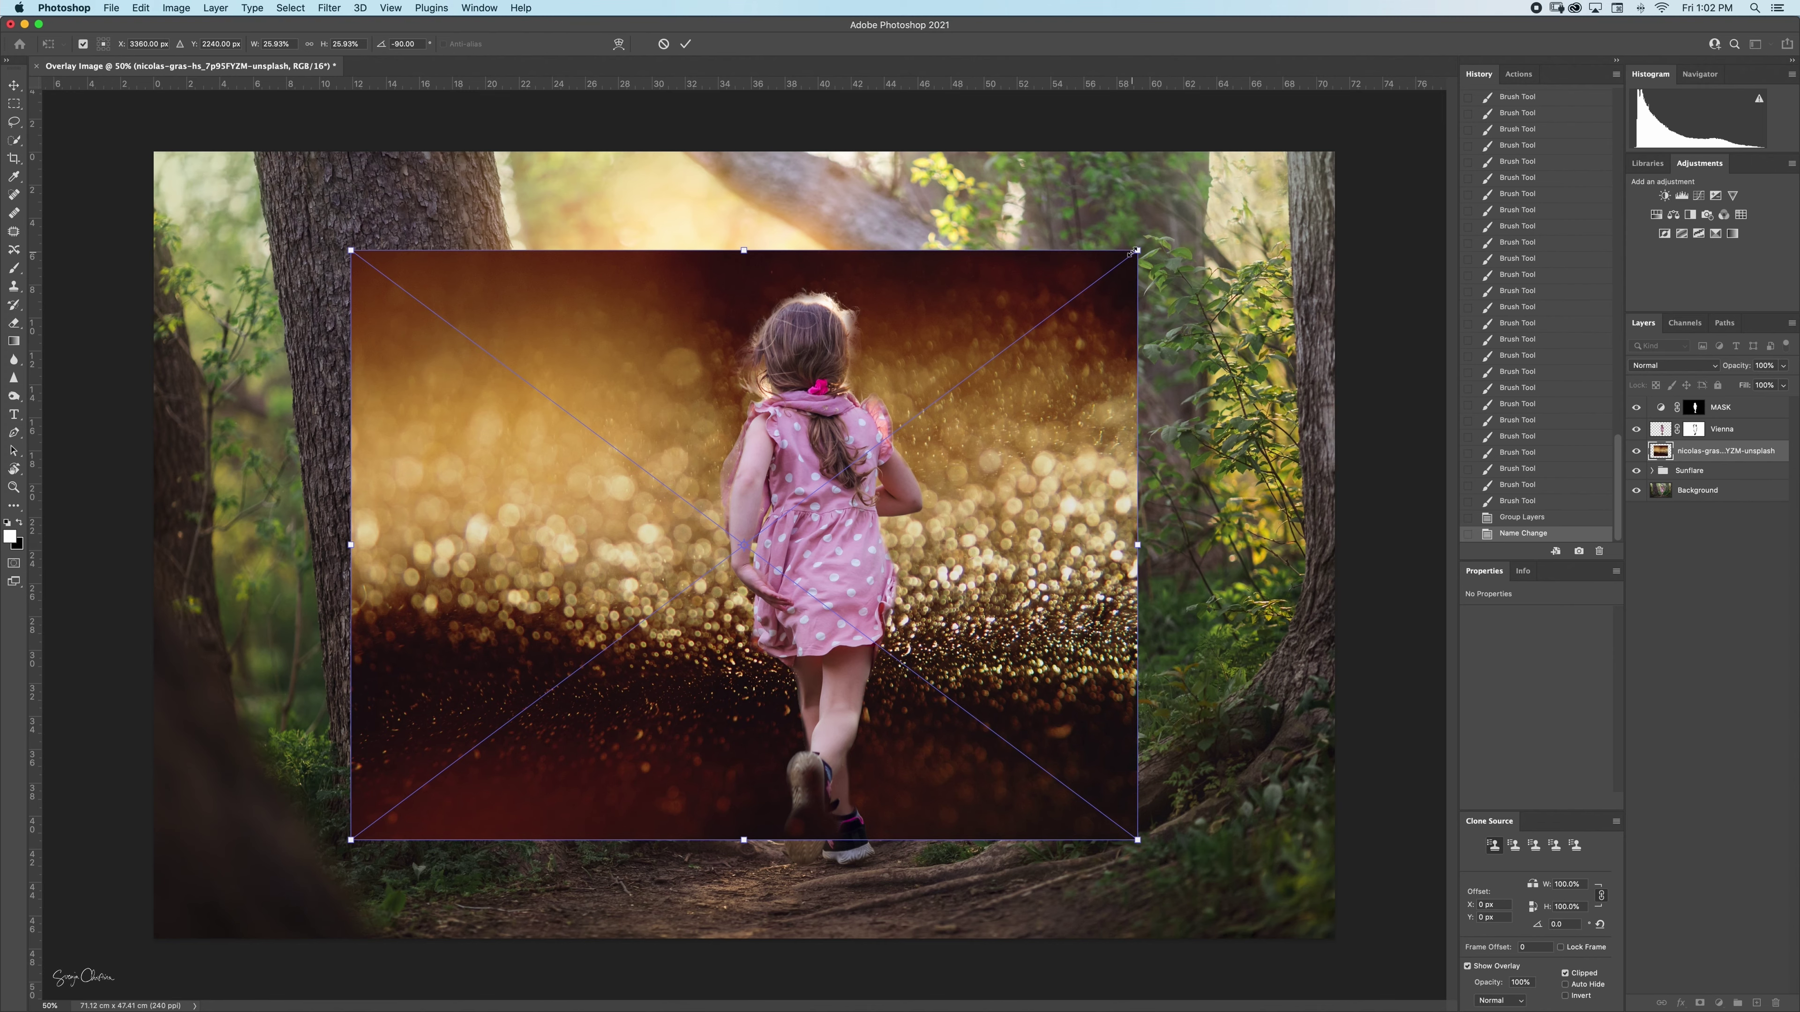
left_click_drag(1134, 251, 1363, 108)
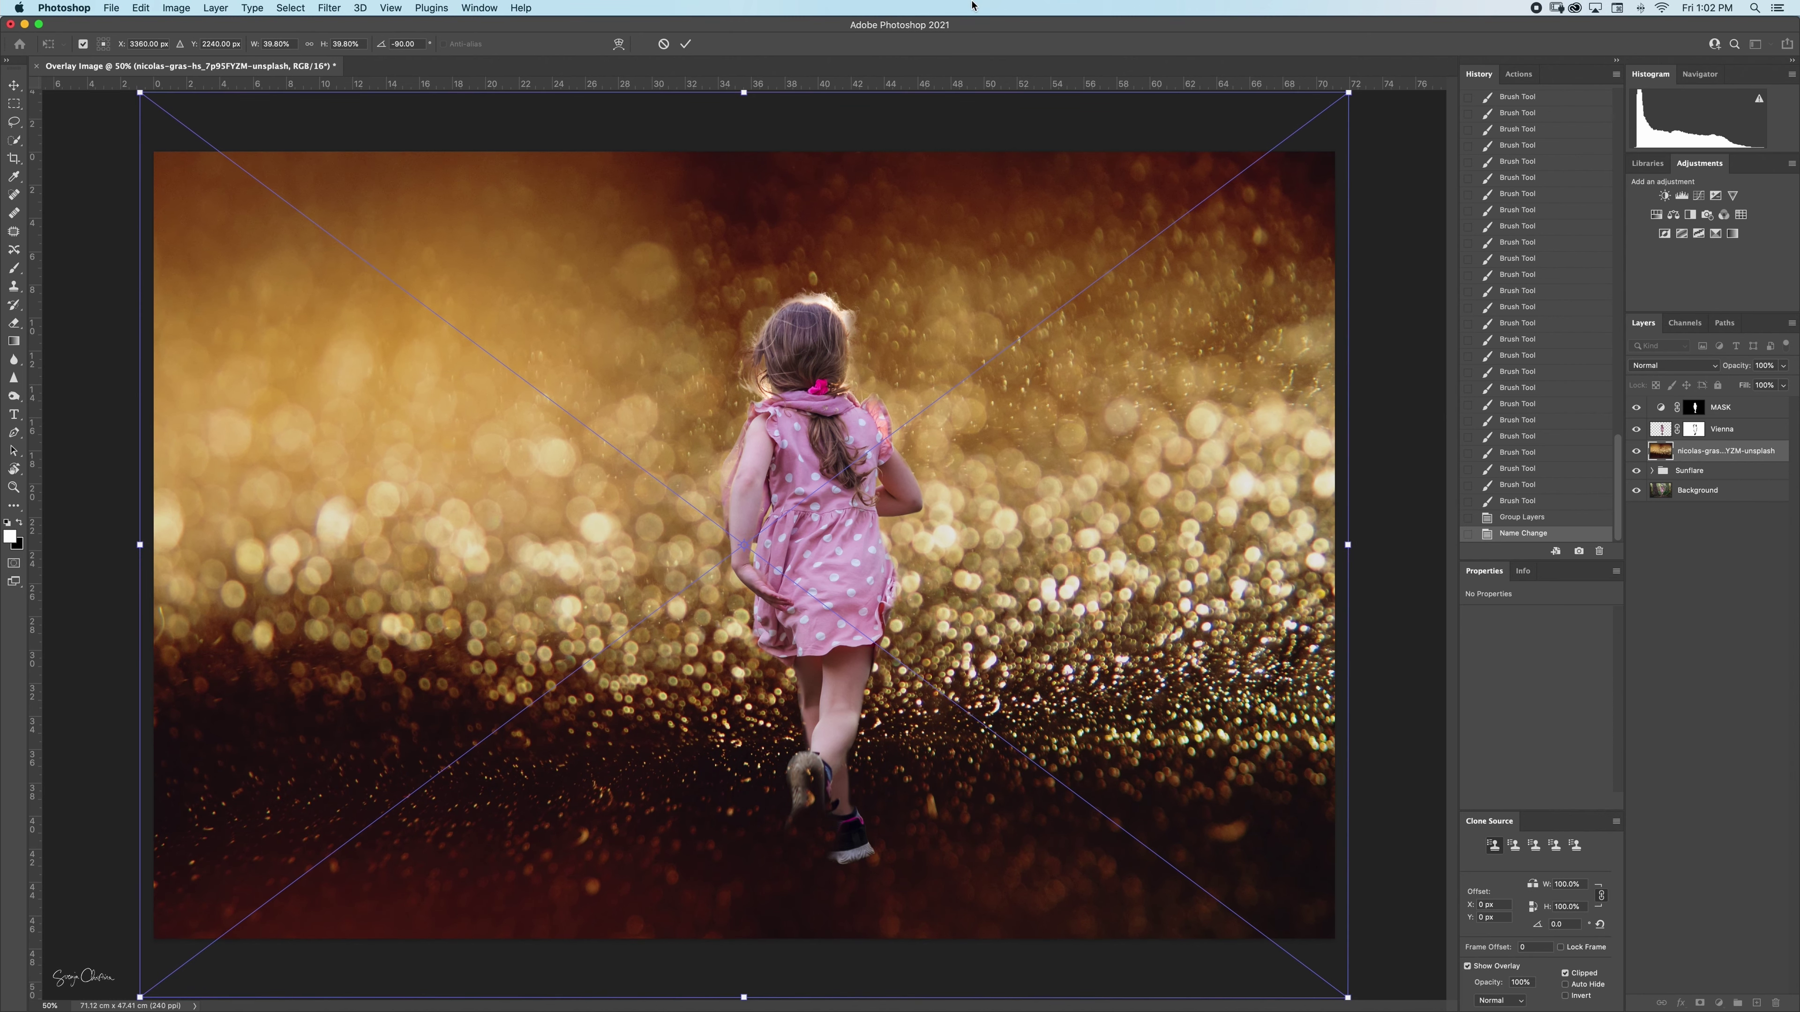
left_click(685, 45)
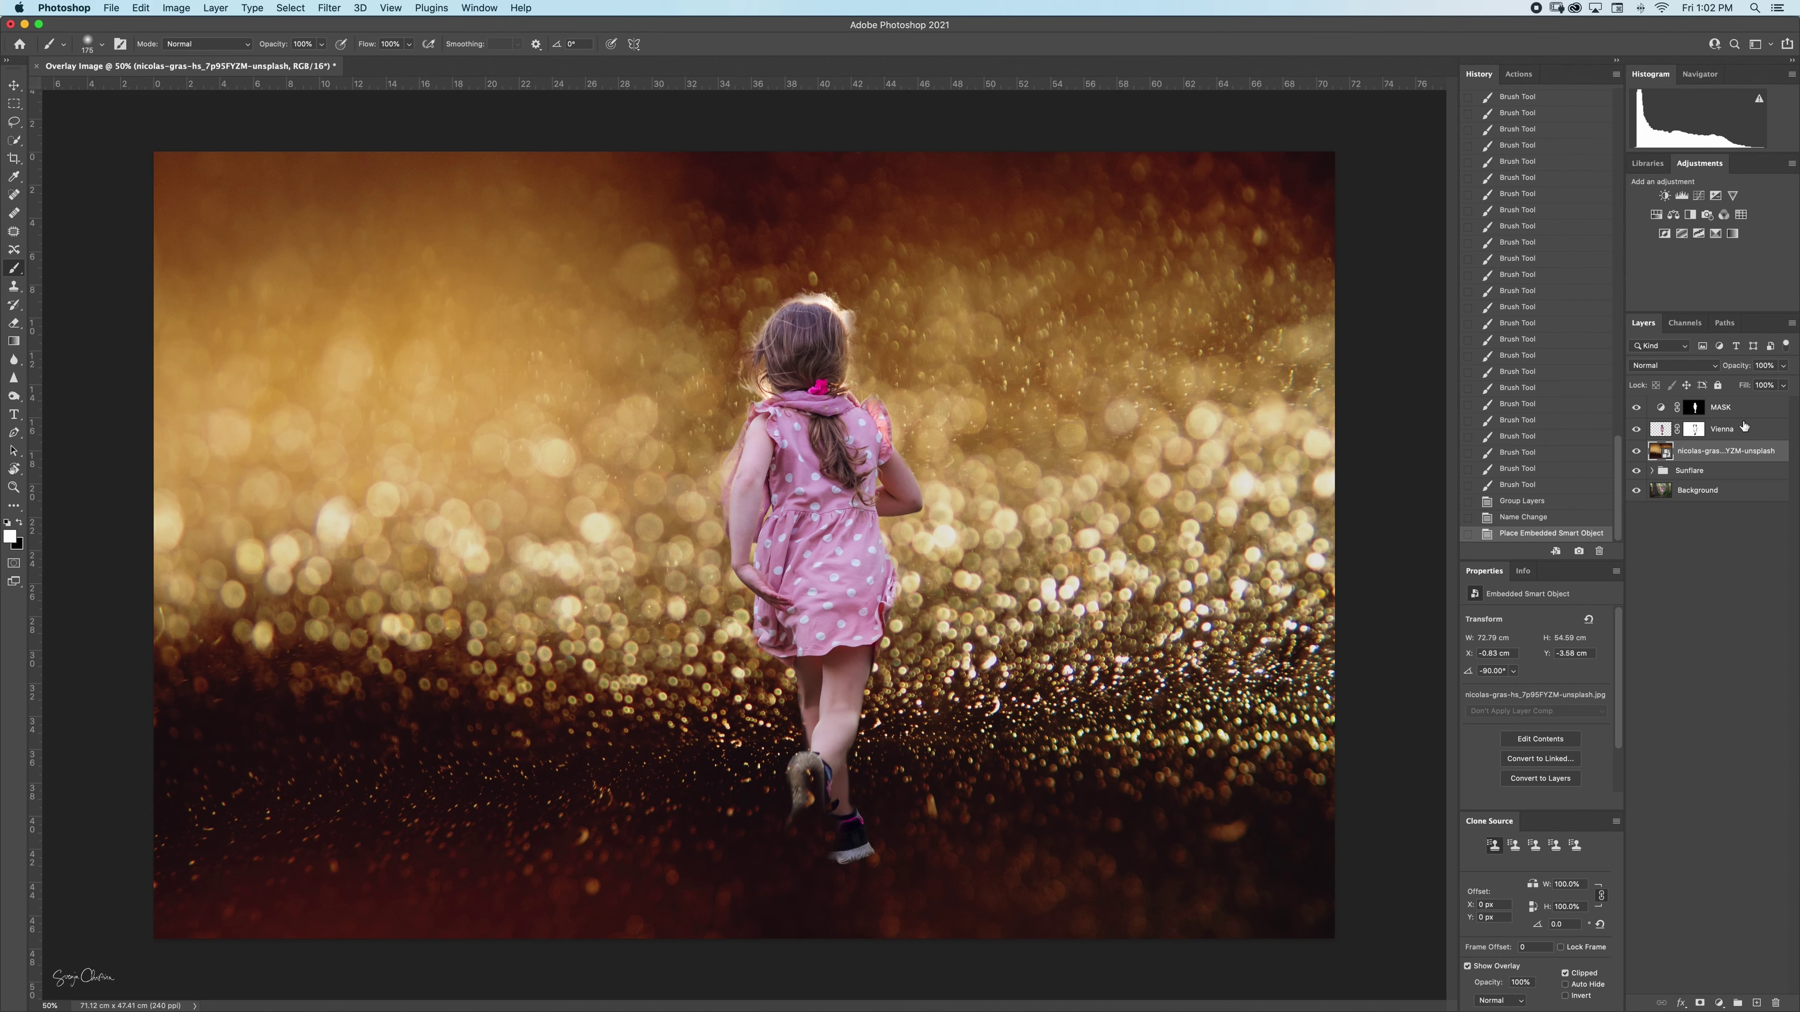
Blend the bokeh layer in Screen mode and shift it down so its lights fall over the lower half of the photo
left_click(1708, 366)
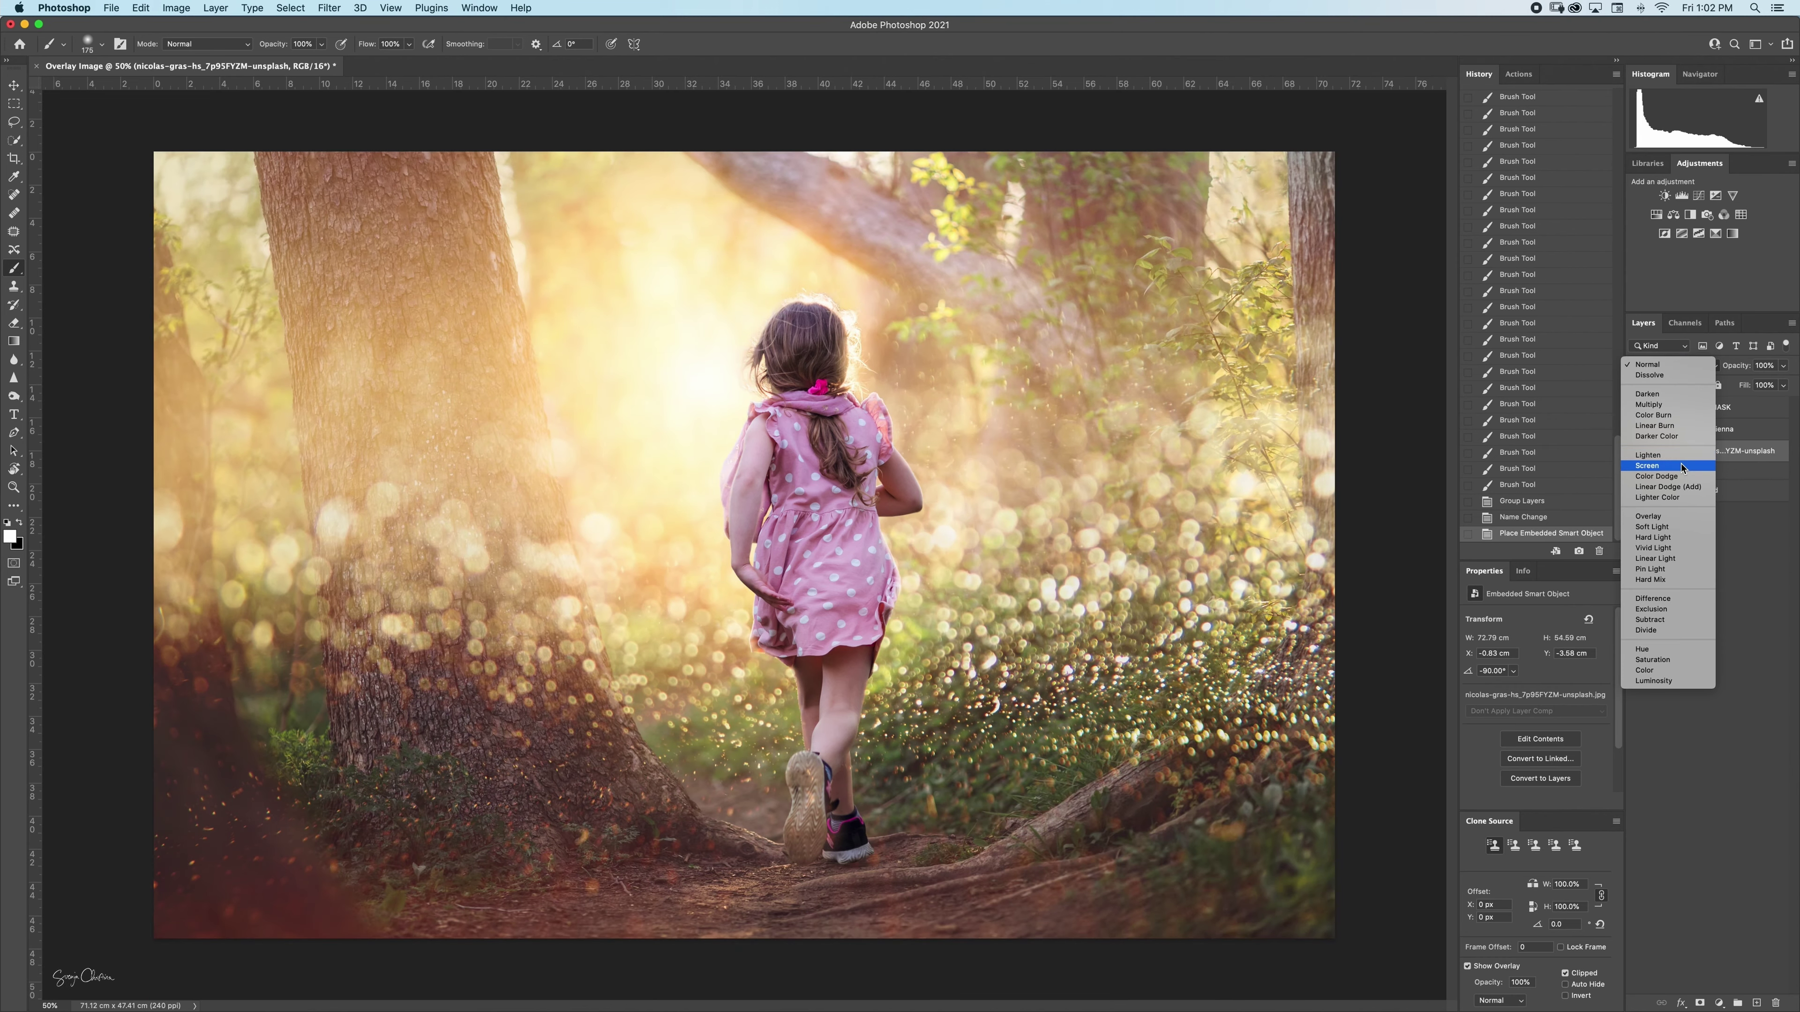
left_click(1681, 466)
key("v")
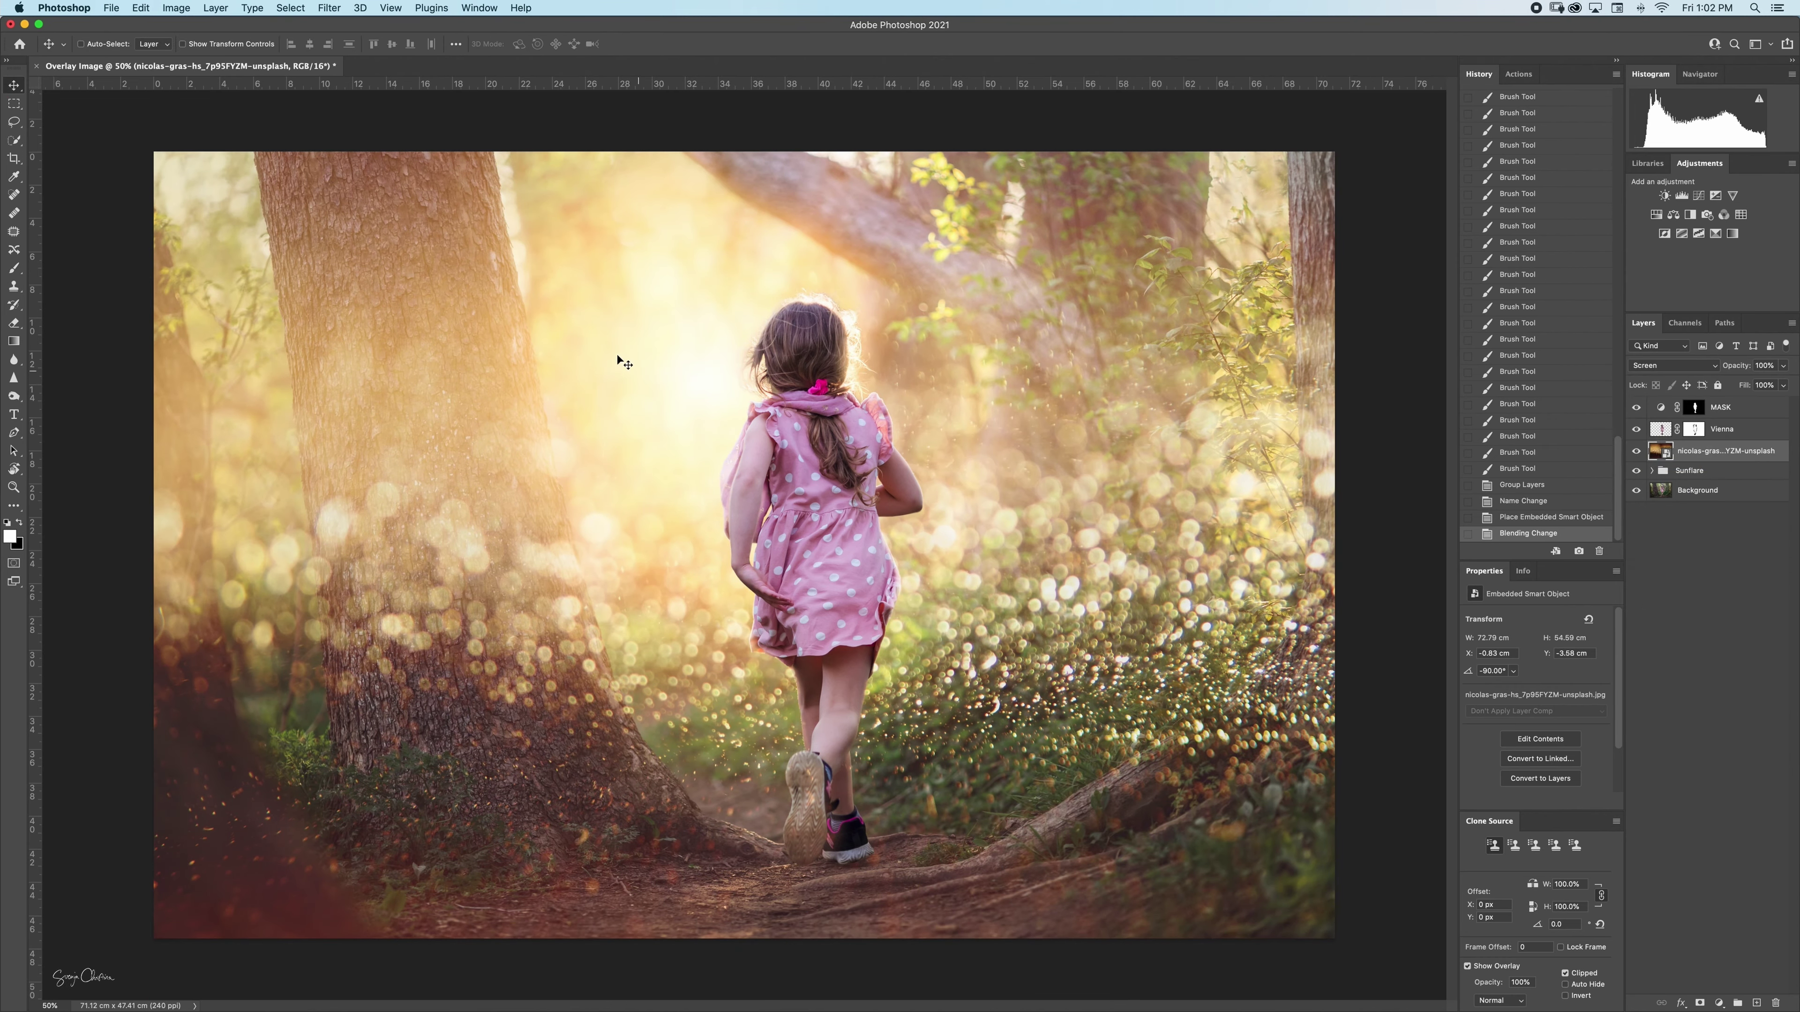
left_click_drag(772, 603, 776, 716)
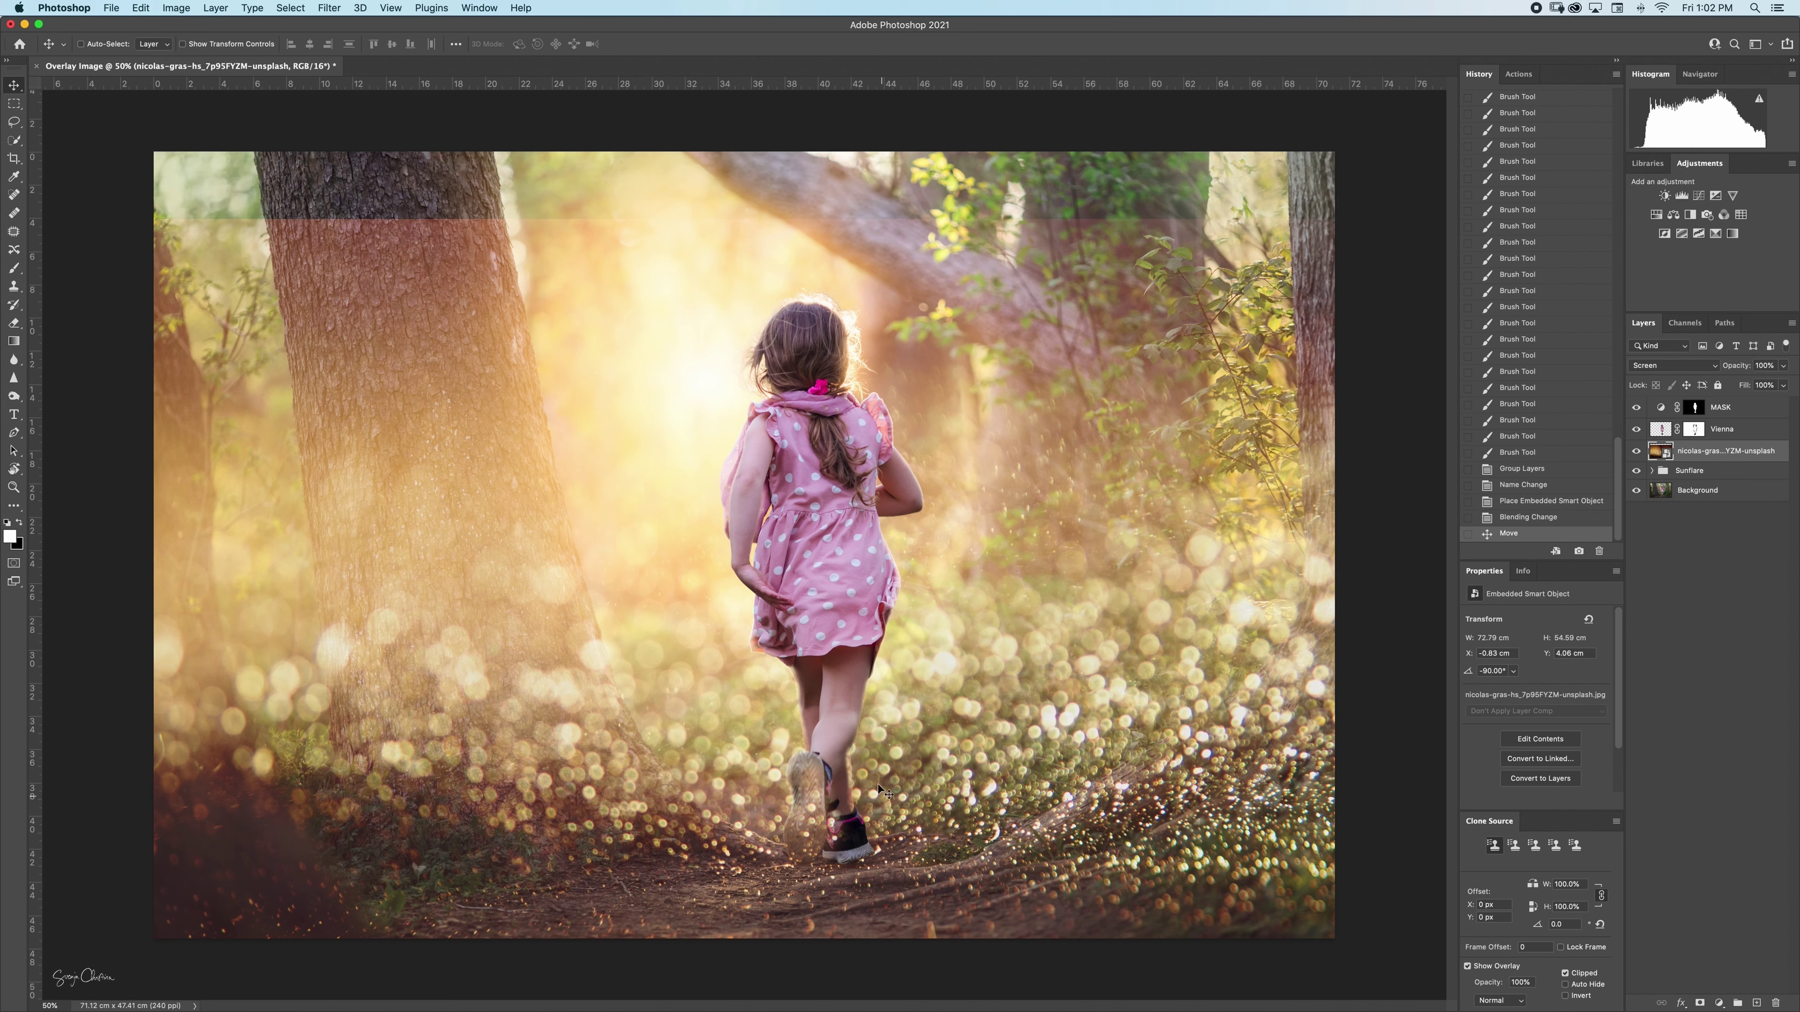
Add a layer mask to the bokeh layer and fade out its hard upper edge with black linear gradients, checking the mask
left_click(1699, 1002)
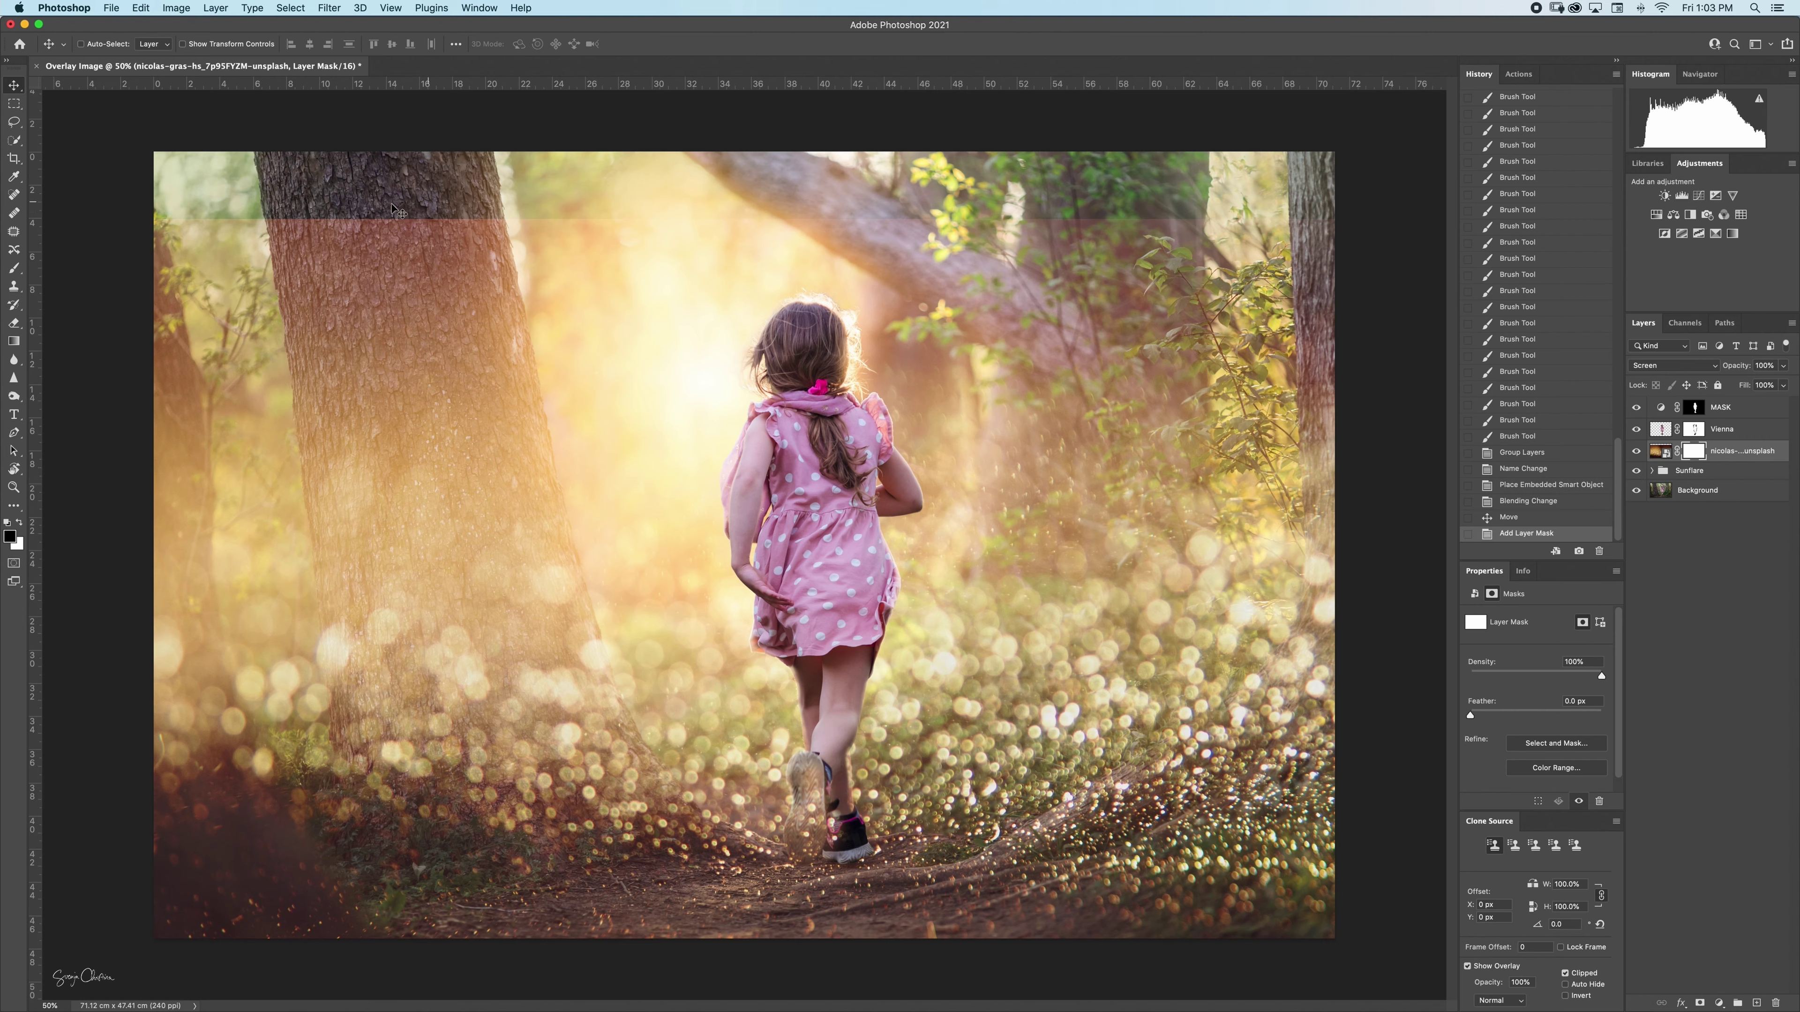
left_click(15, 341)
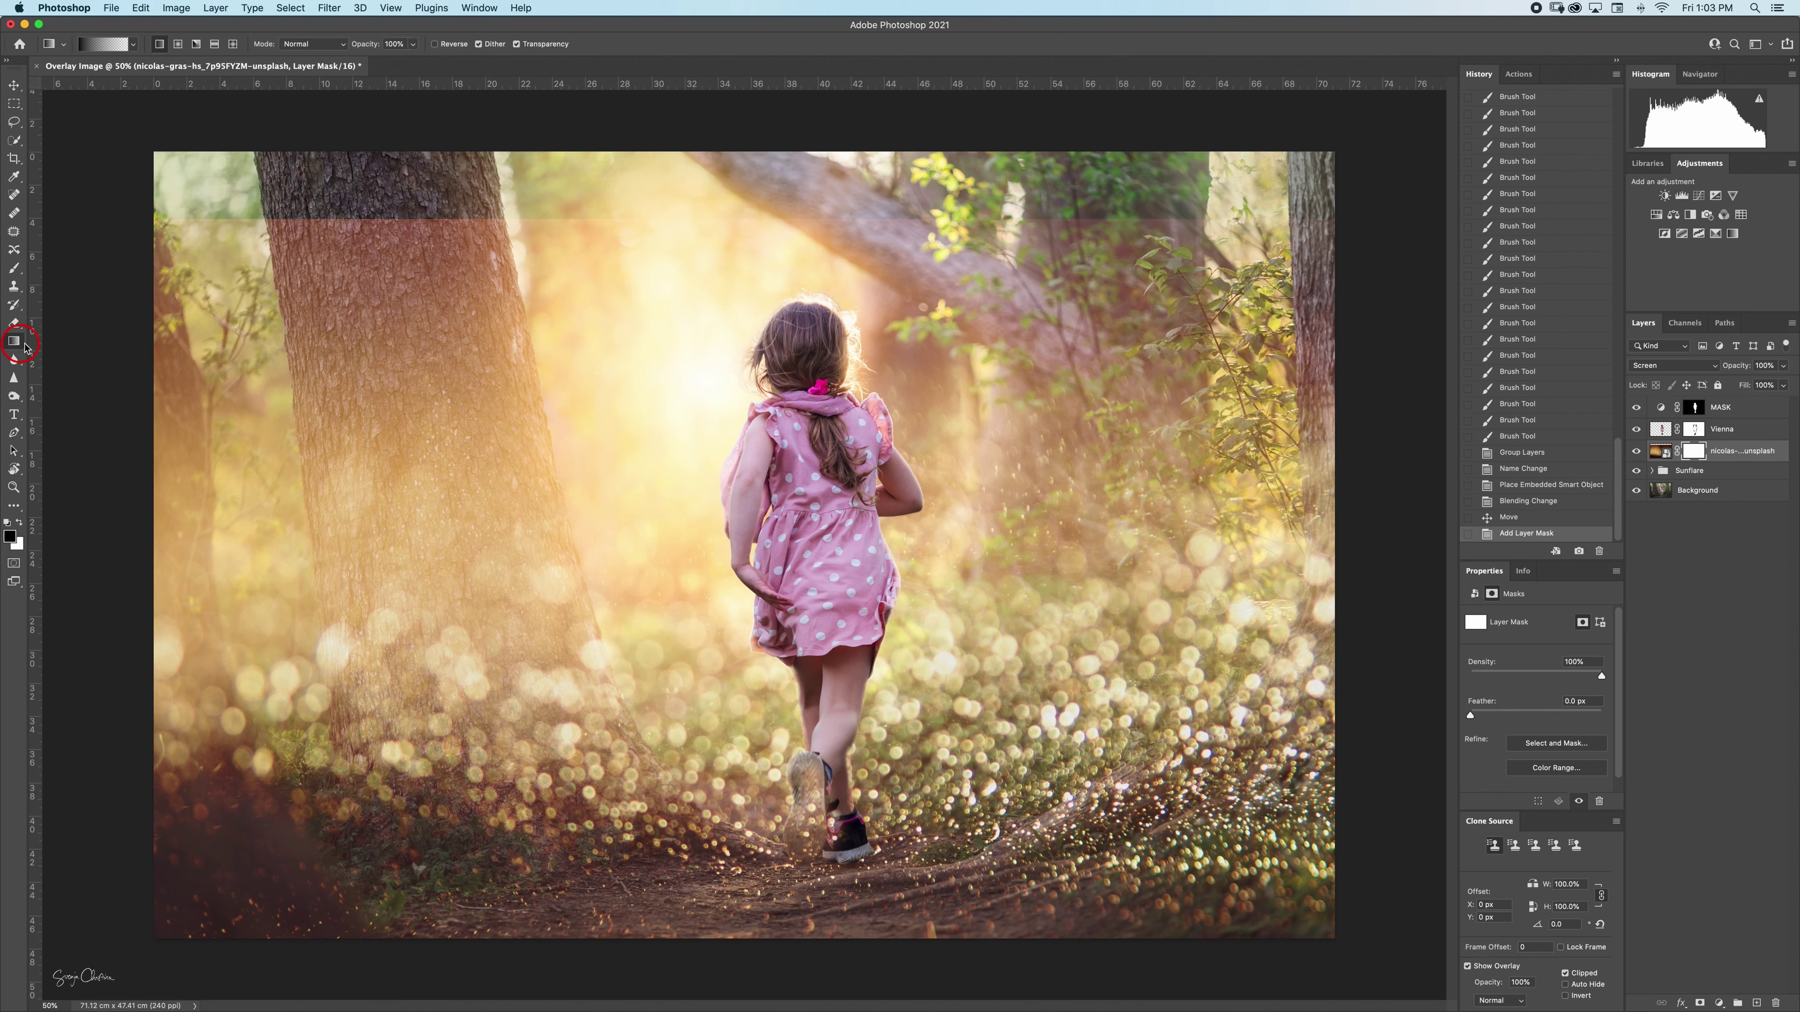
left_click(12, 543)
left_click(158, 45)
left_click_drag(742, 125, 743, 503)
left_click_drag(745, 138, 756, 275)
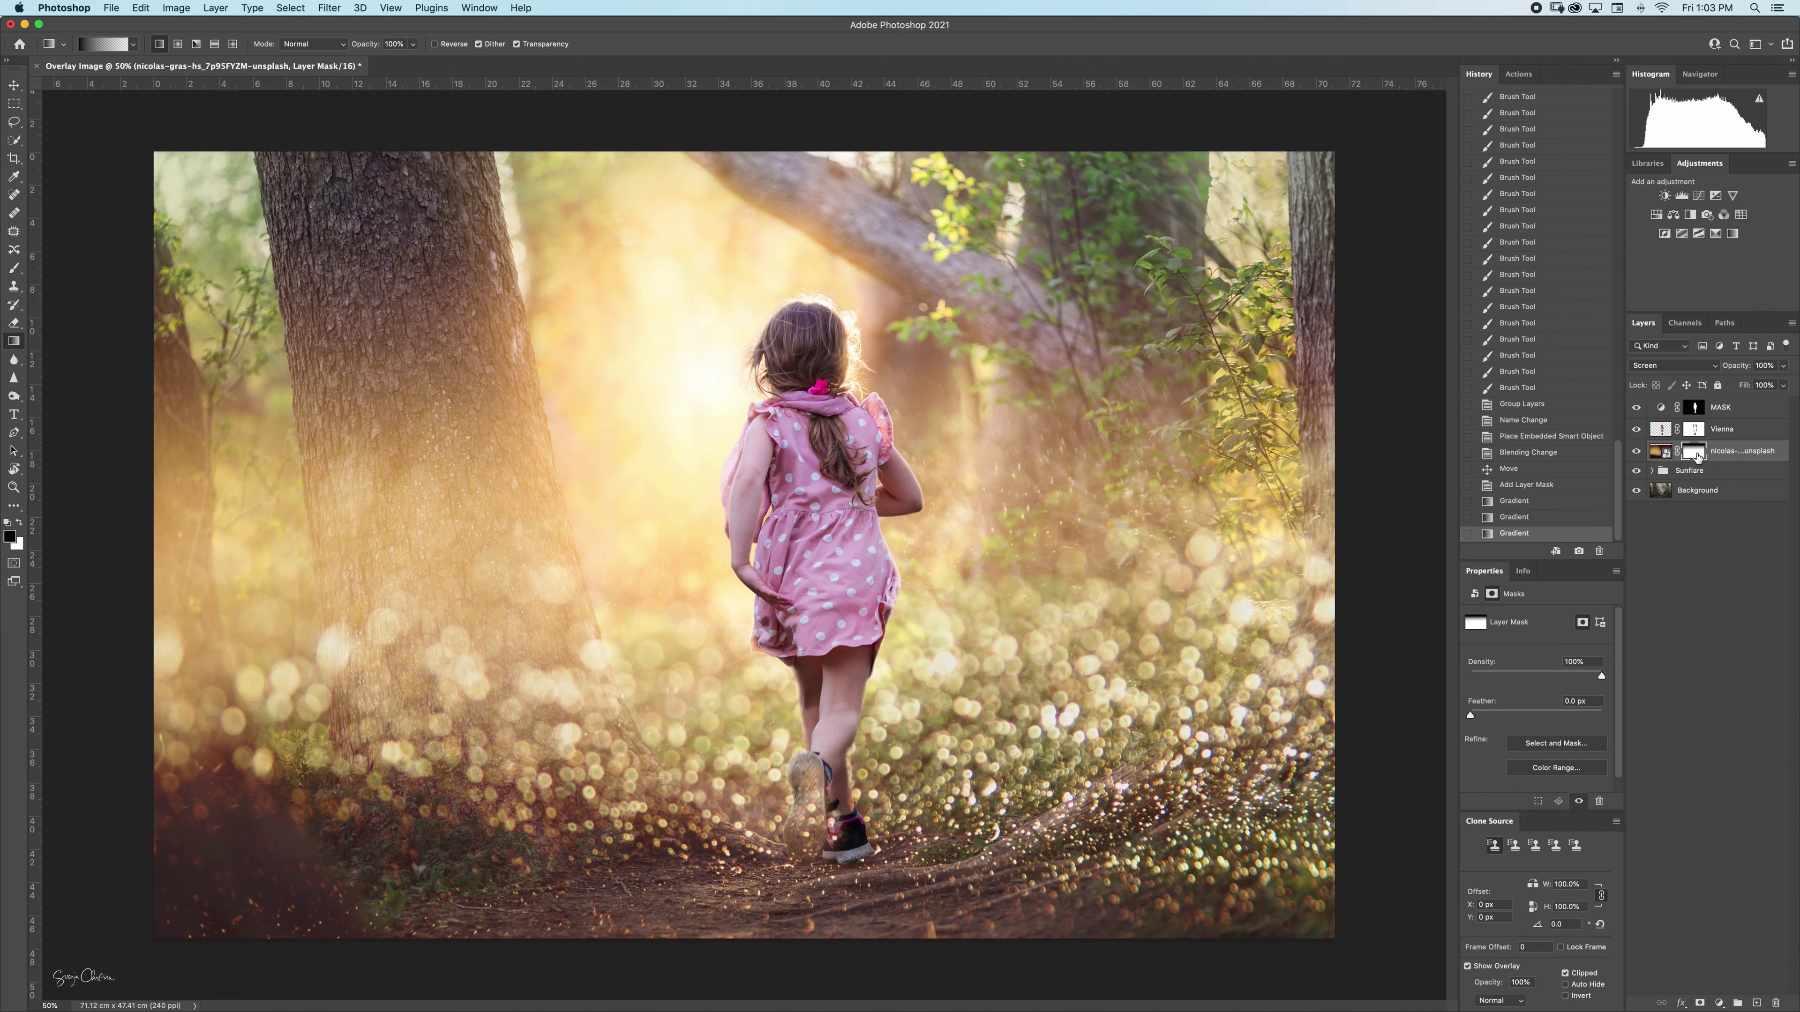
left_click(1697, 456, "alt")
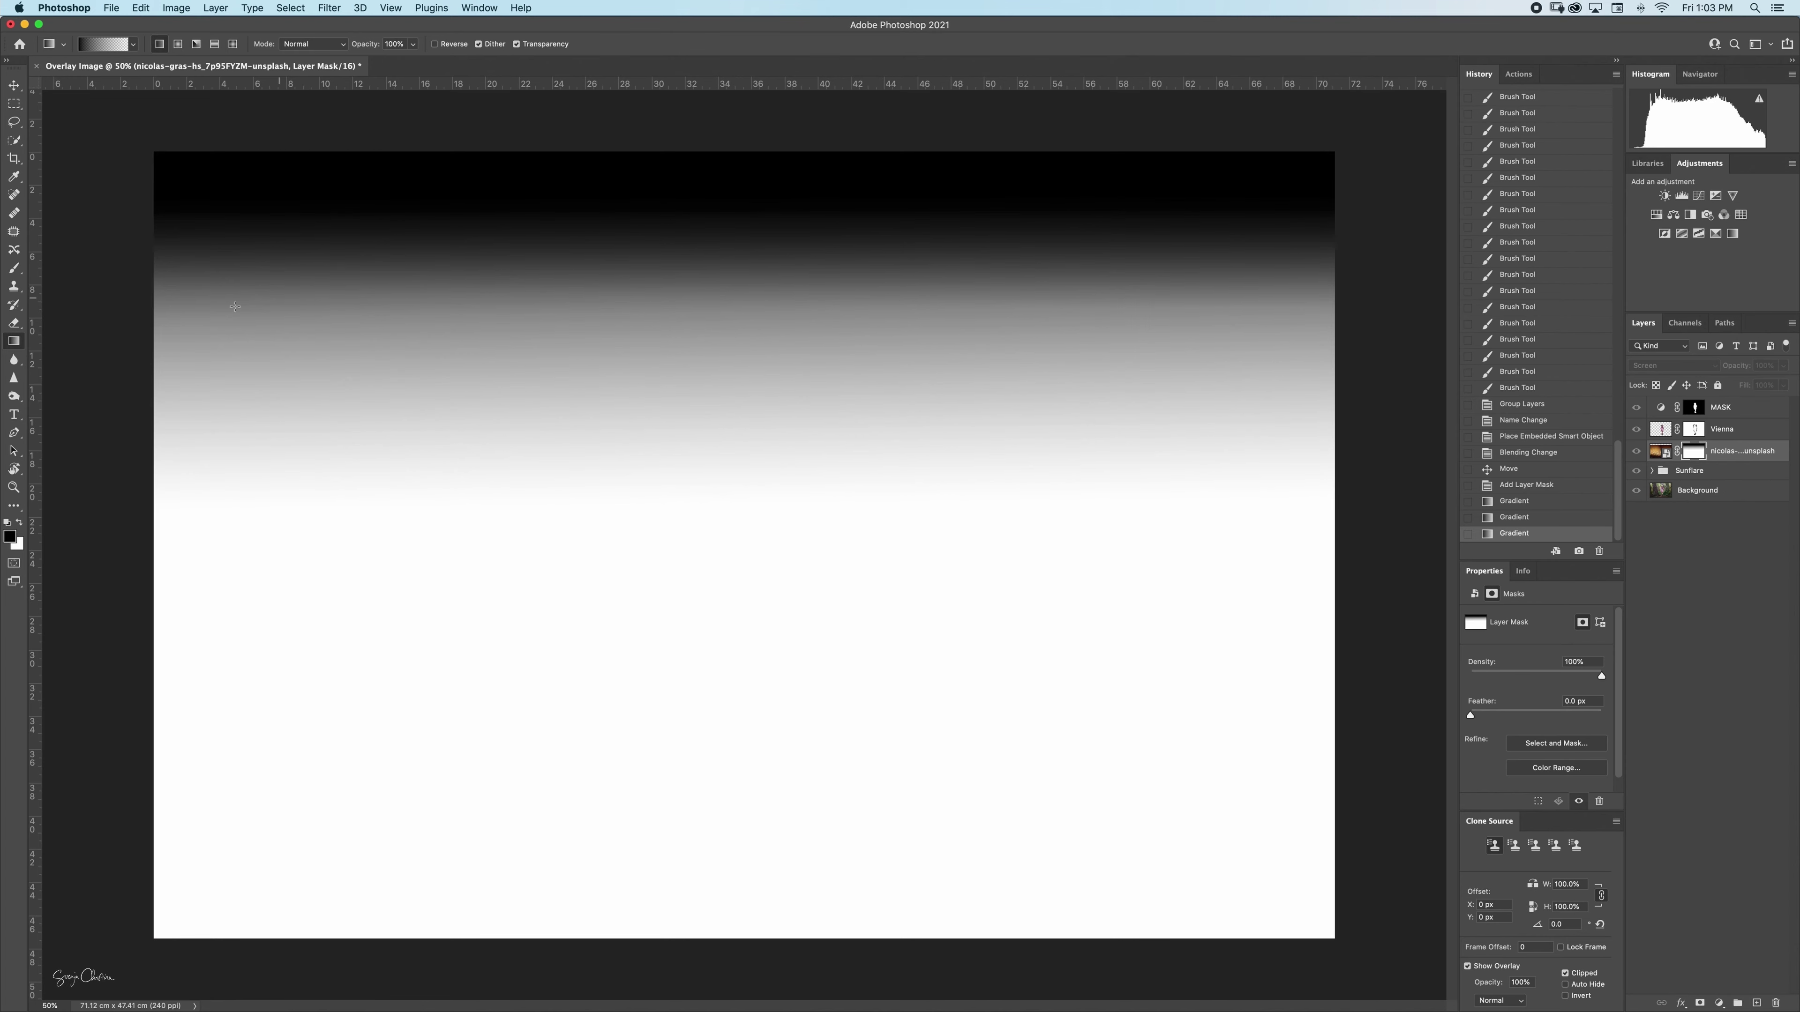
Duplicate the bokeh layer together with its mask
left_click(1662, 452)
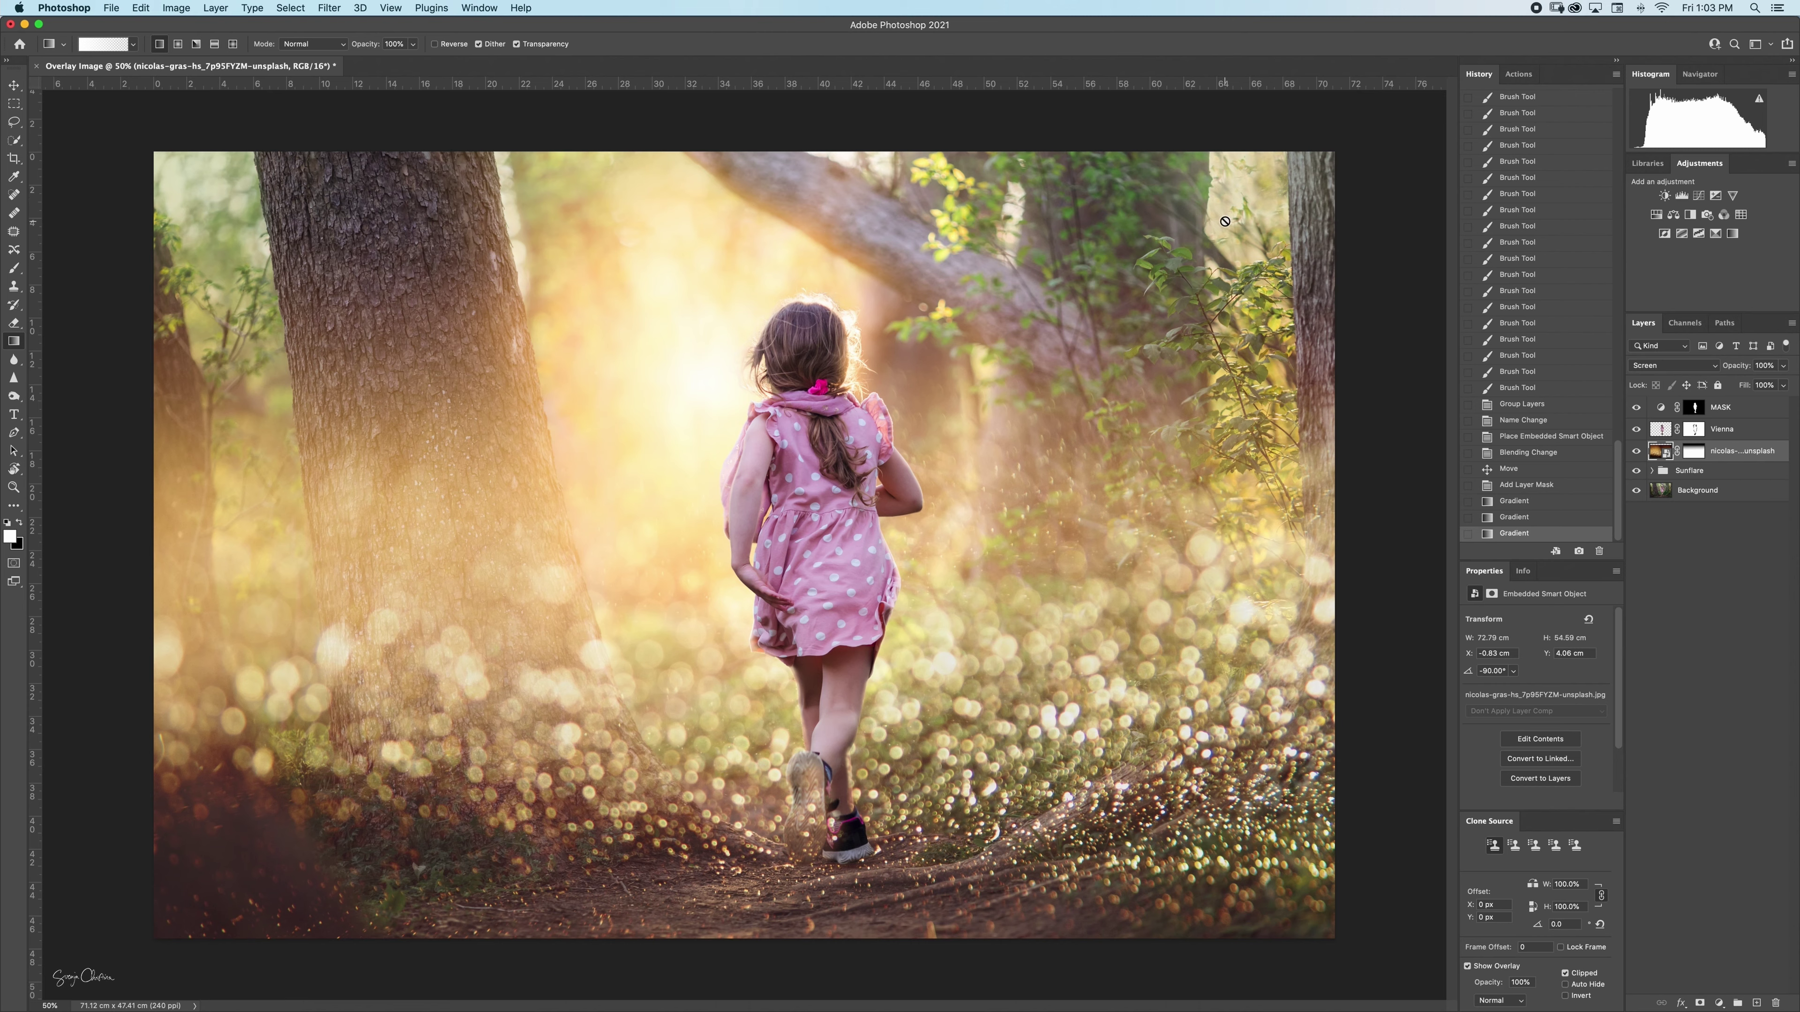
key("super+j")
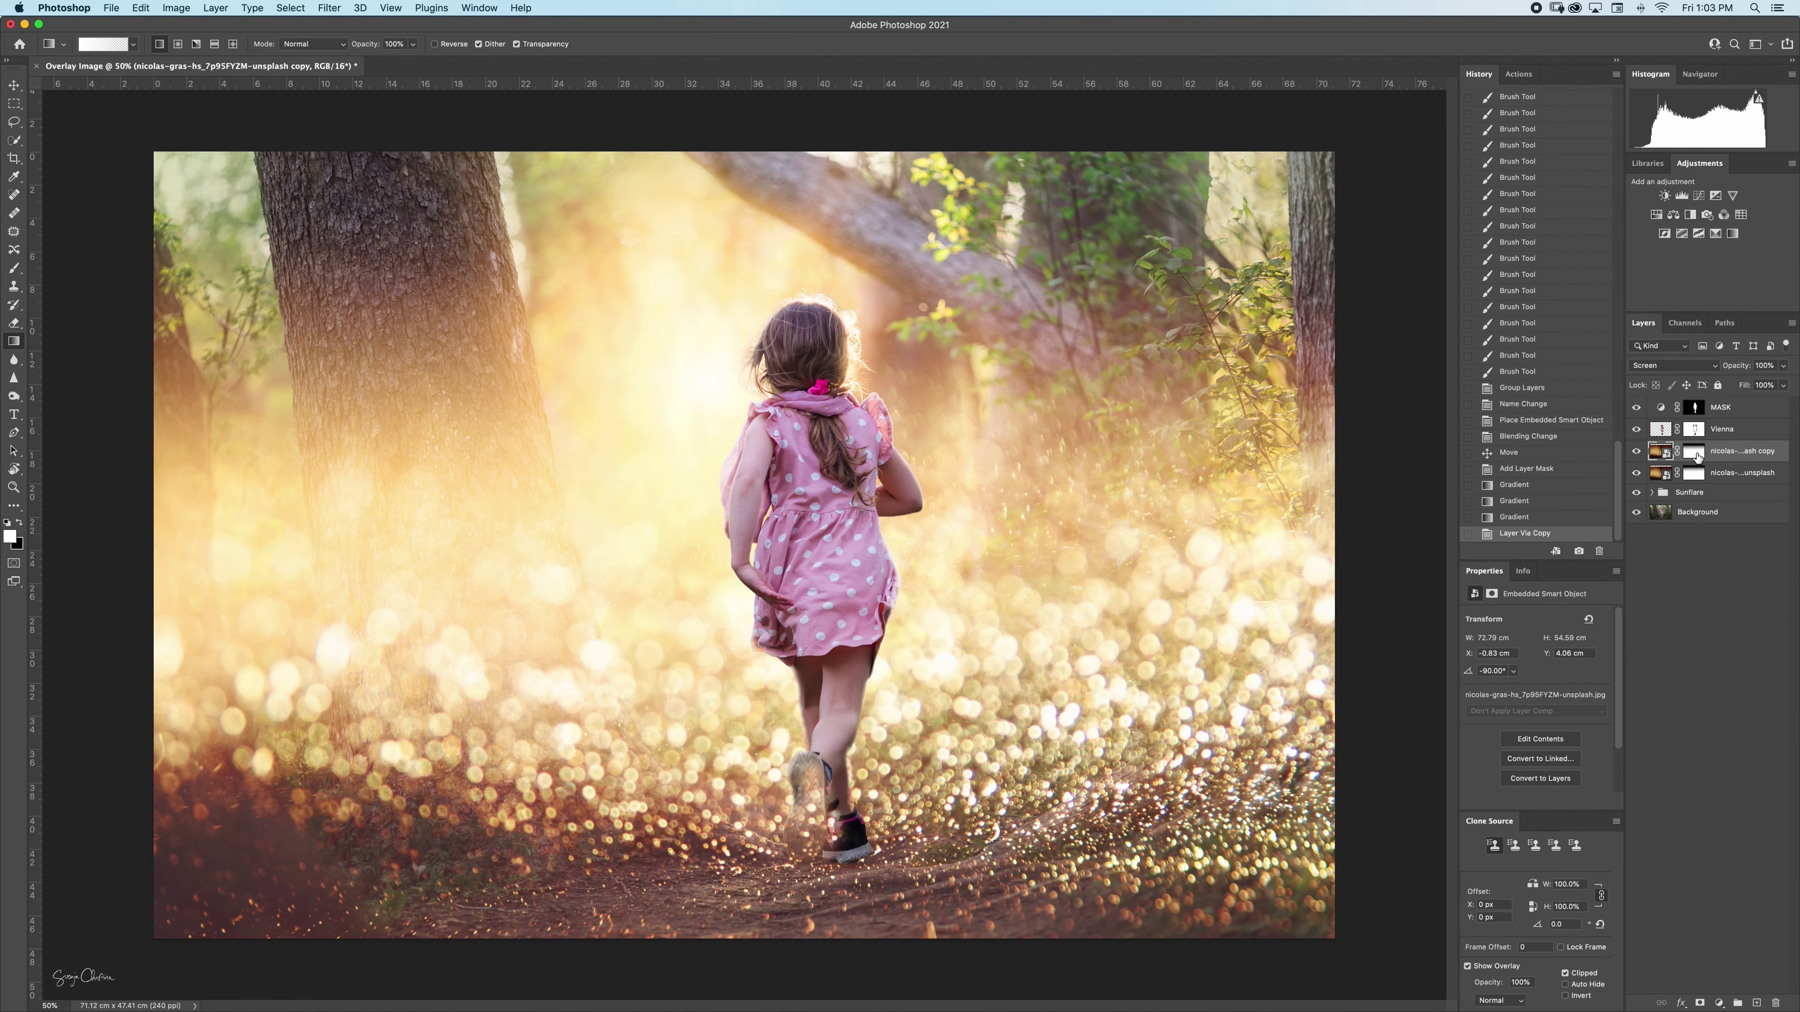
left_click(1695, 454, "shift")
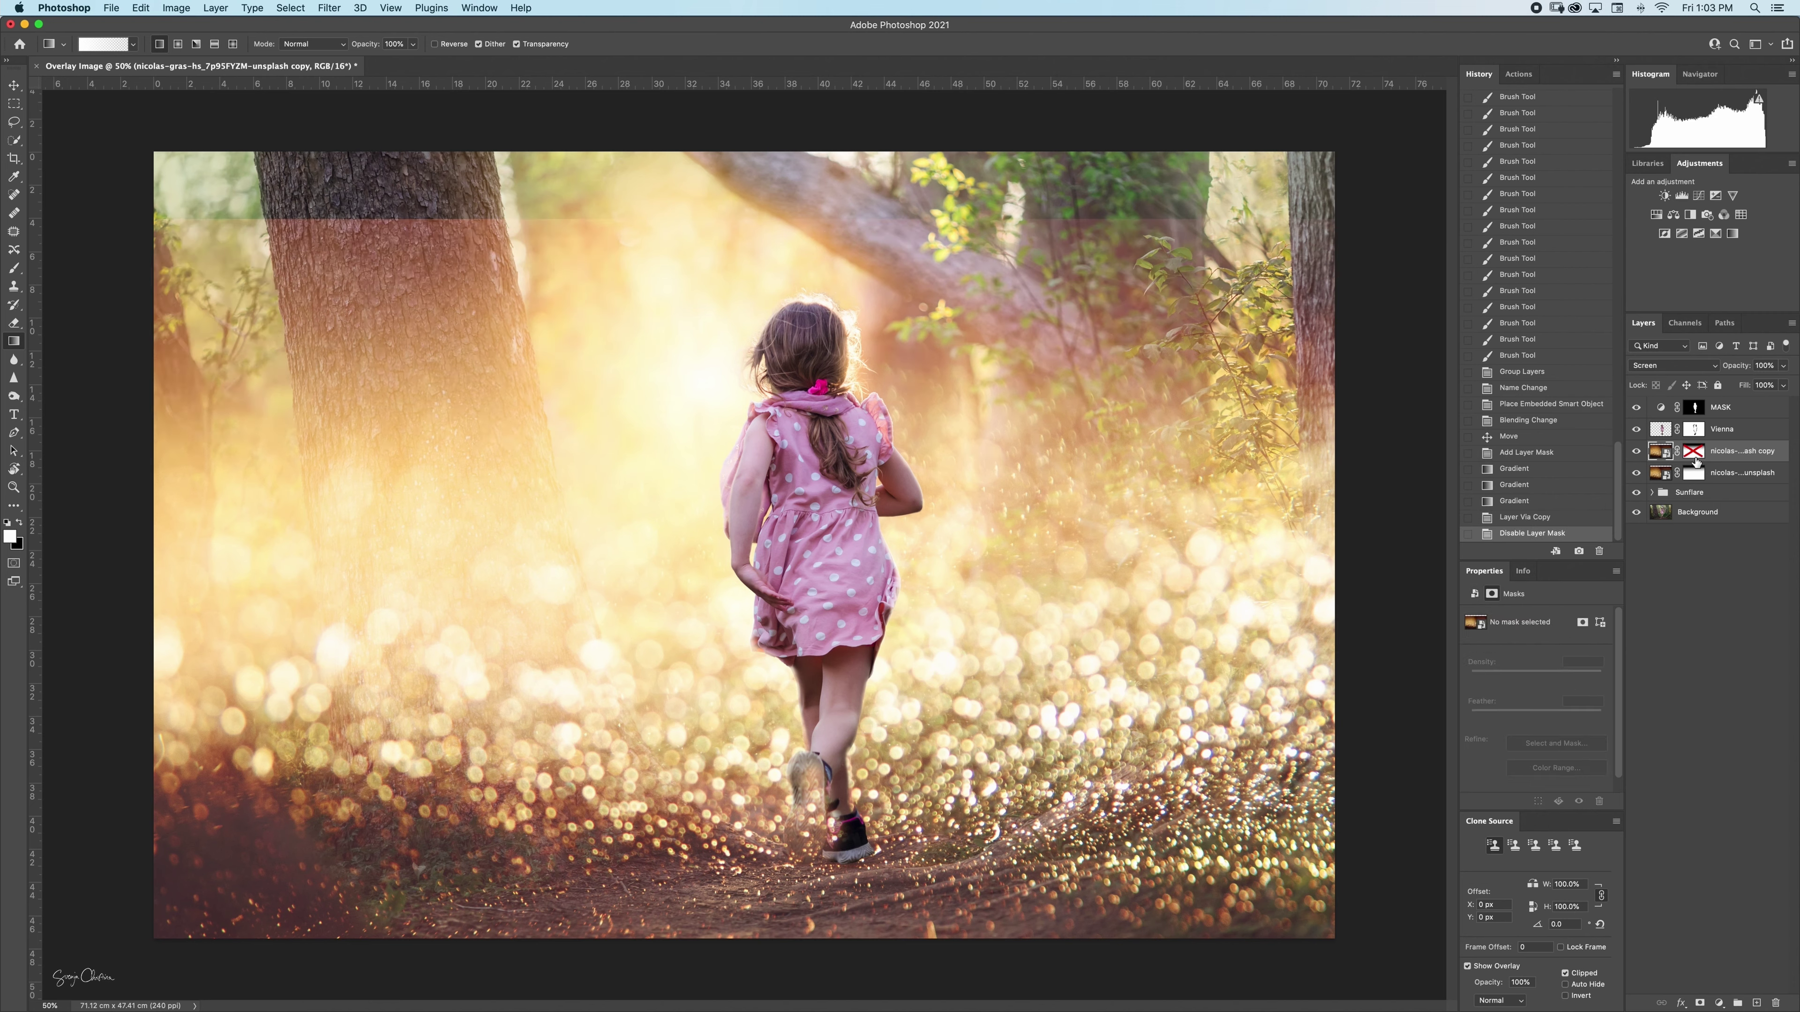
left_click(1658, 455)
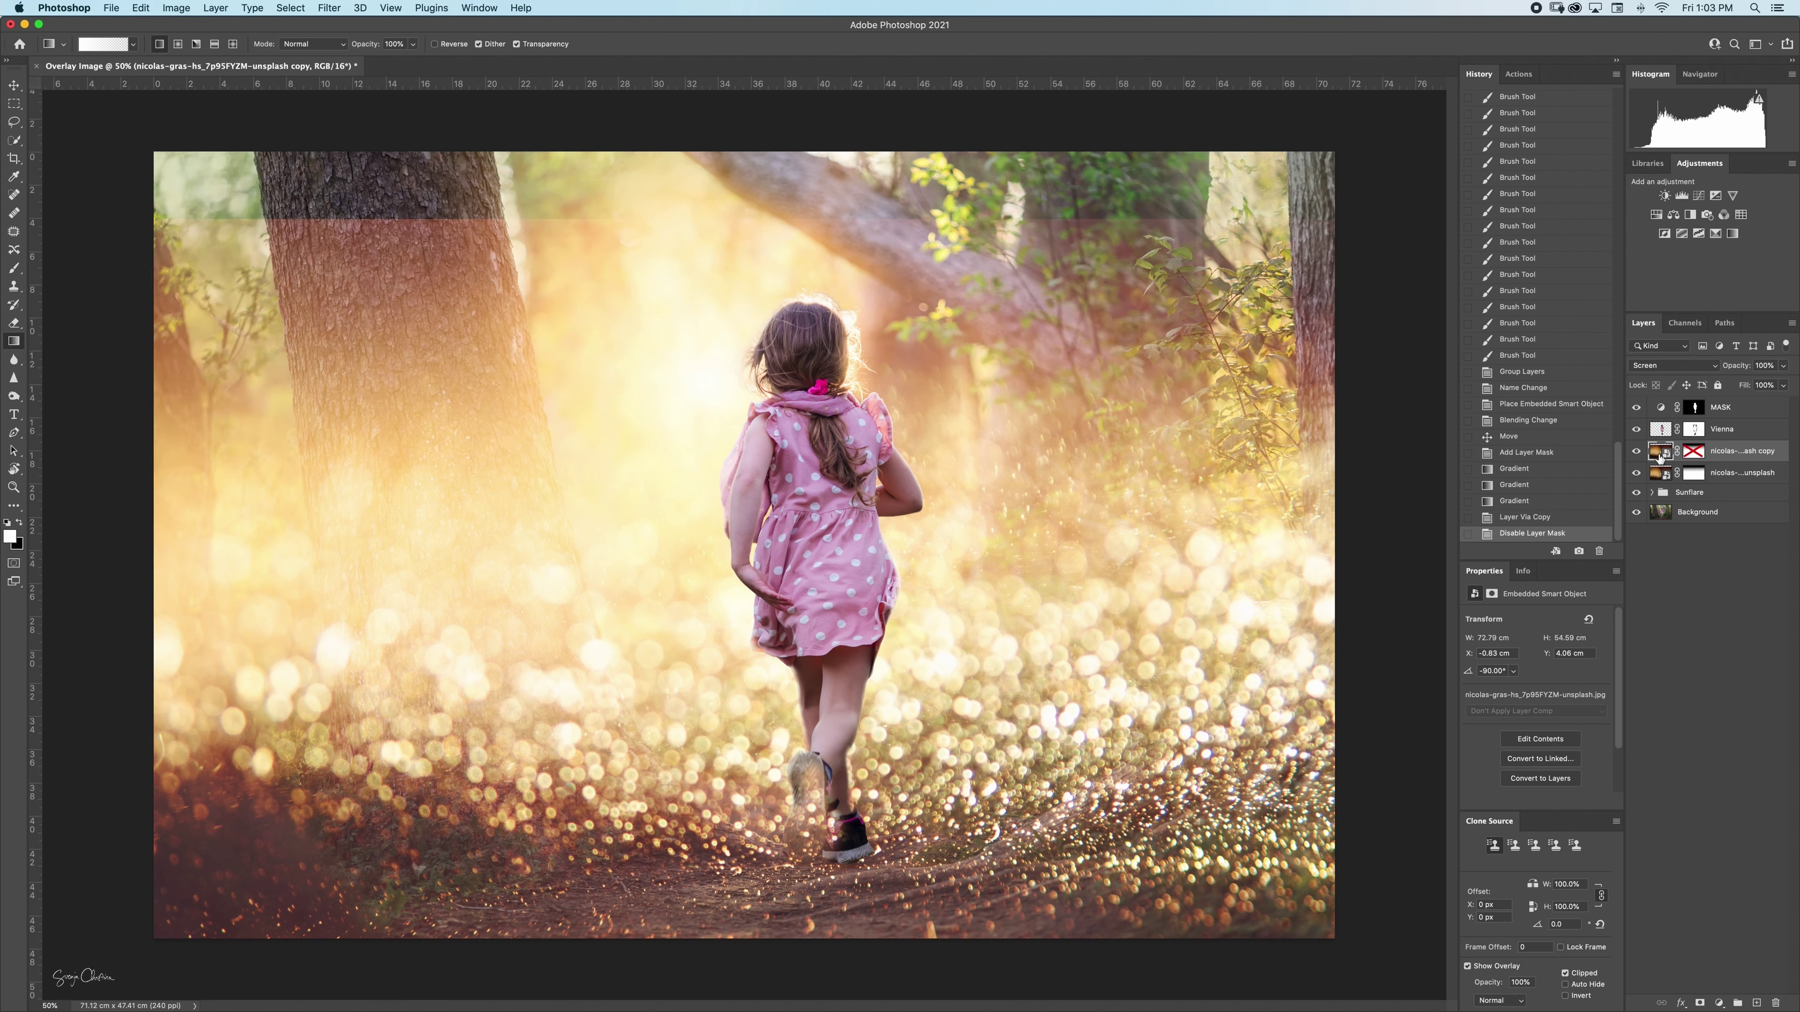
key("super+t")
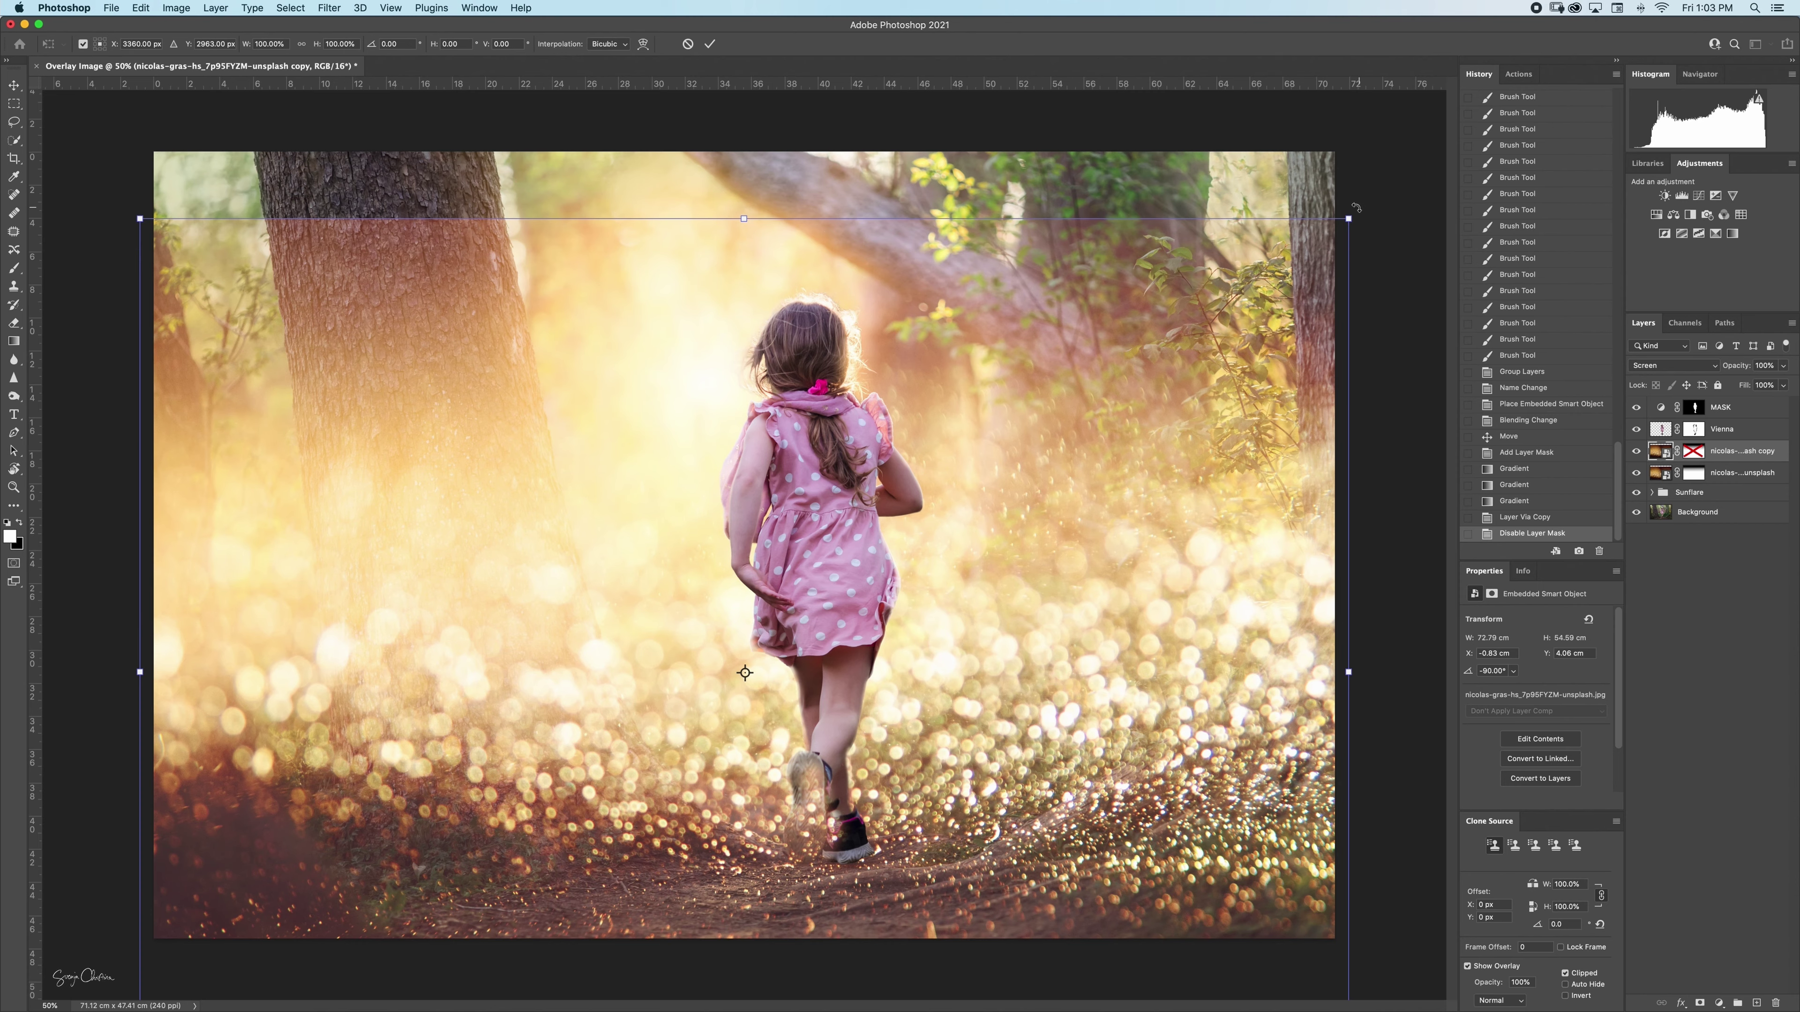
left_click_drag(1381, 221, 453, 889)
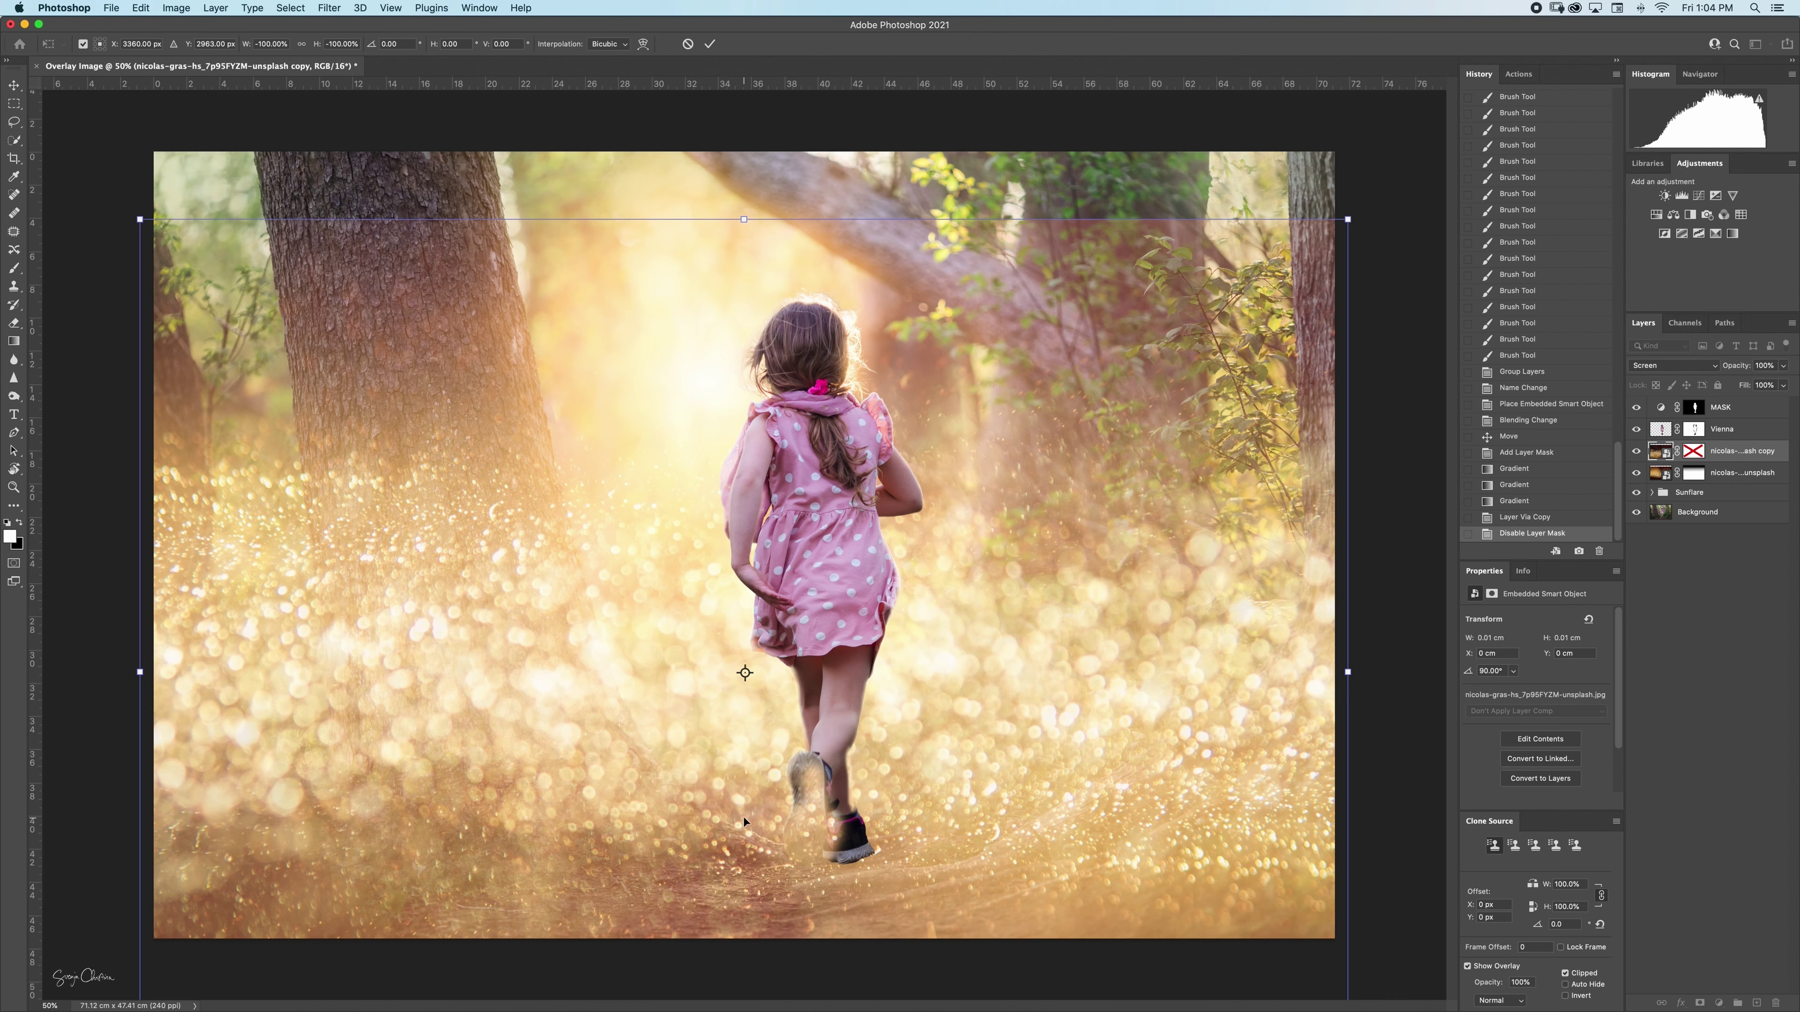
left_click_drag(743, 822, 735, 323)
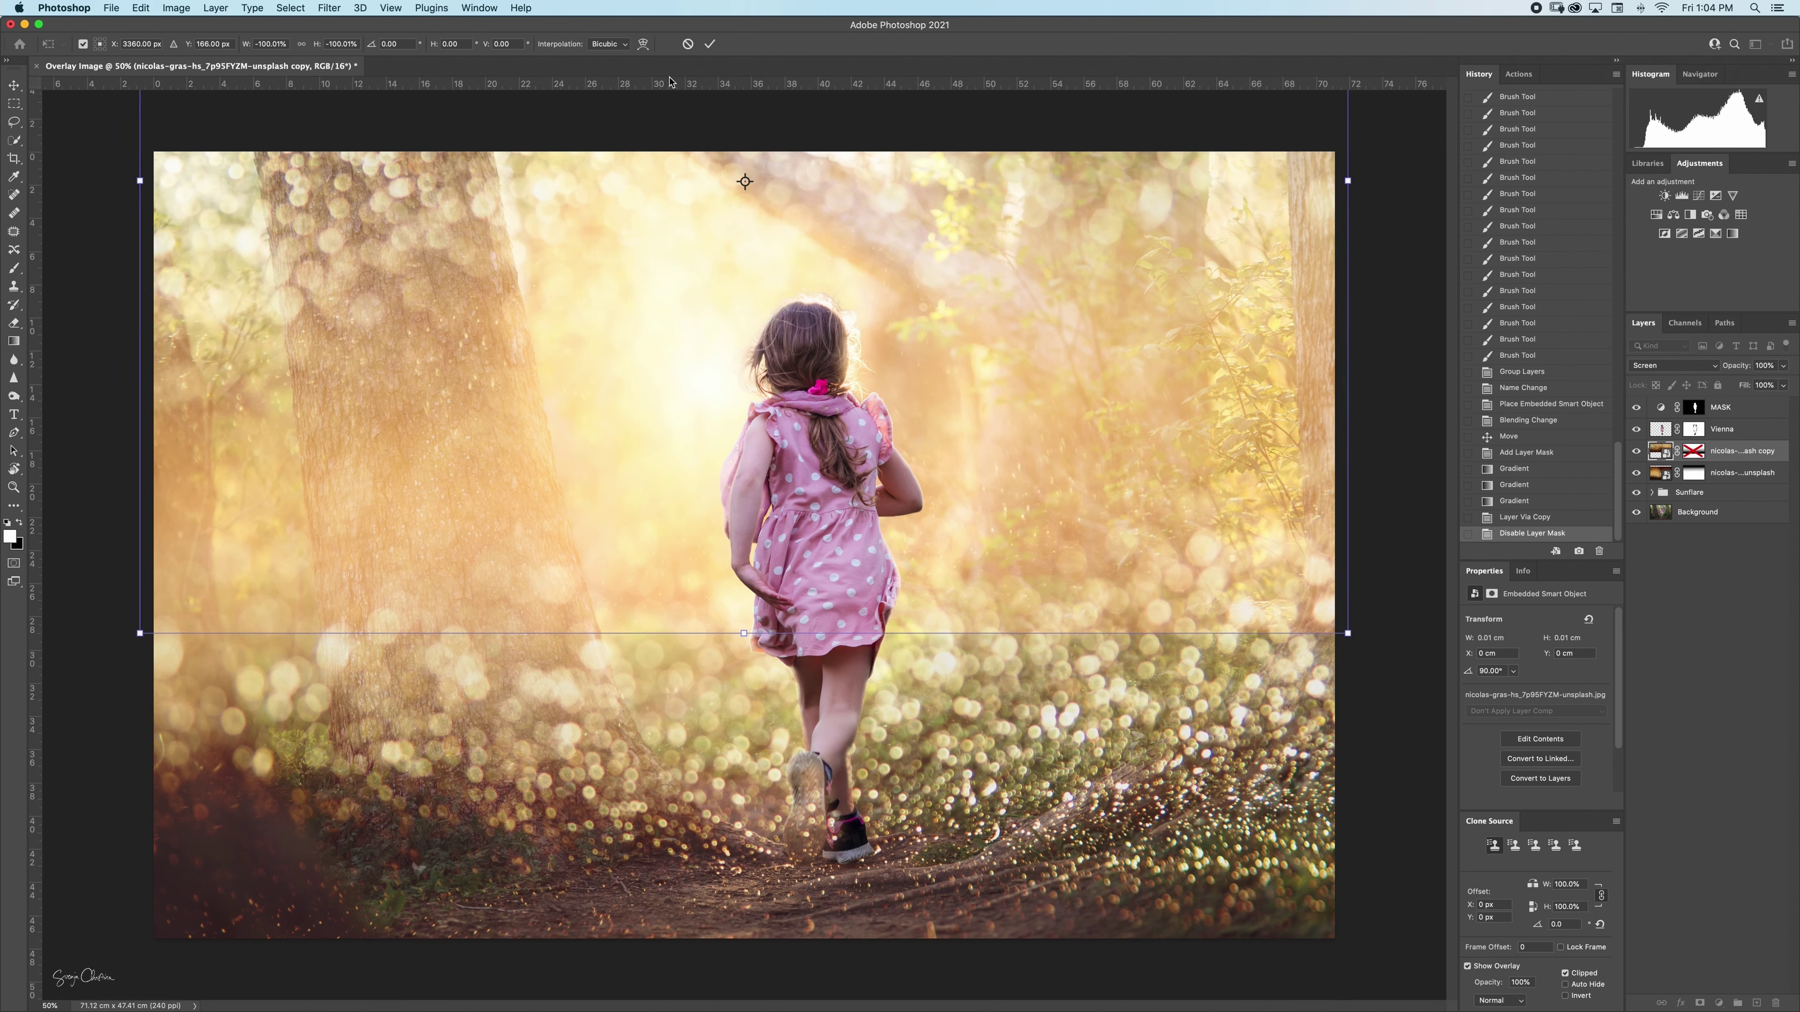
left_click(709, 44)
key("g")
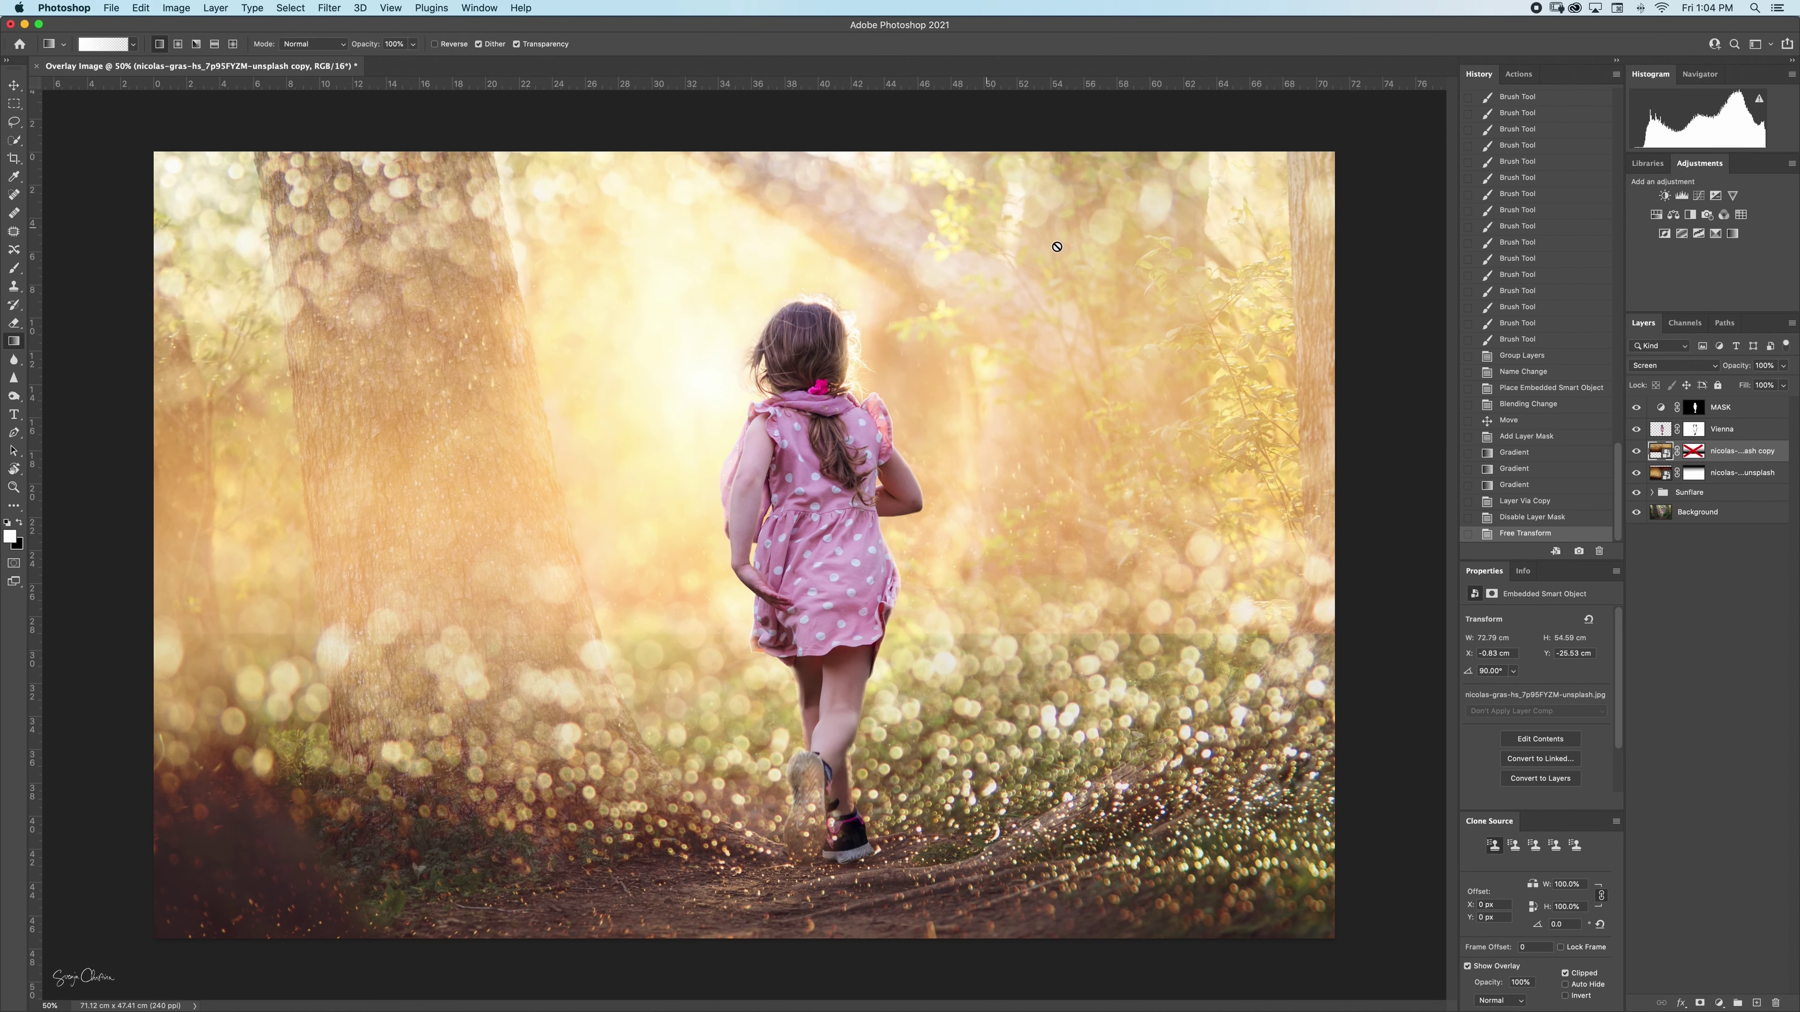
left_click(1693, 453, "shift")
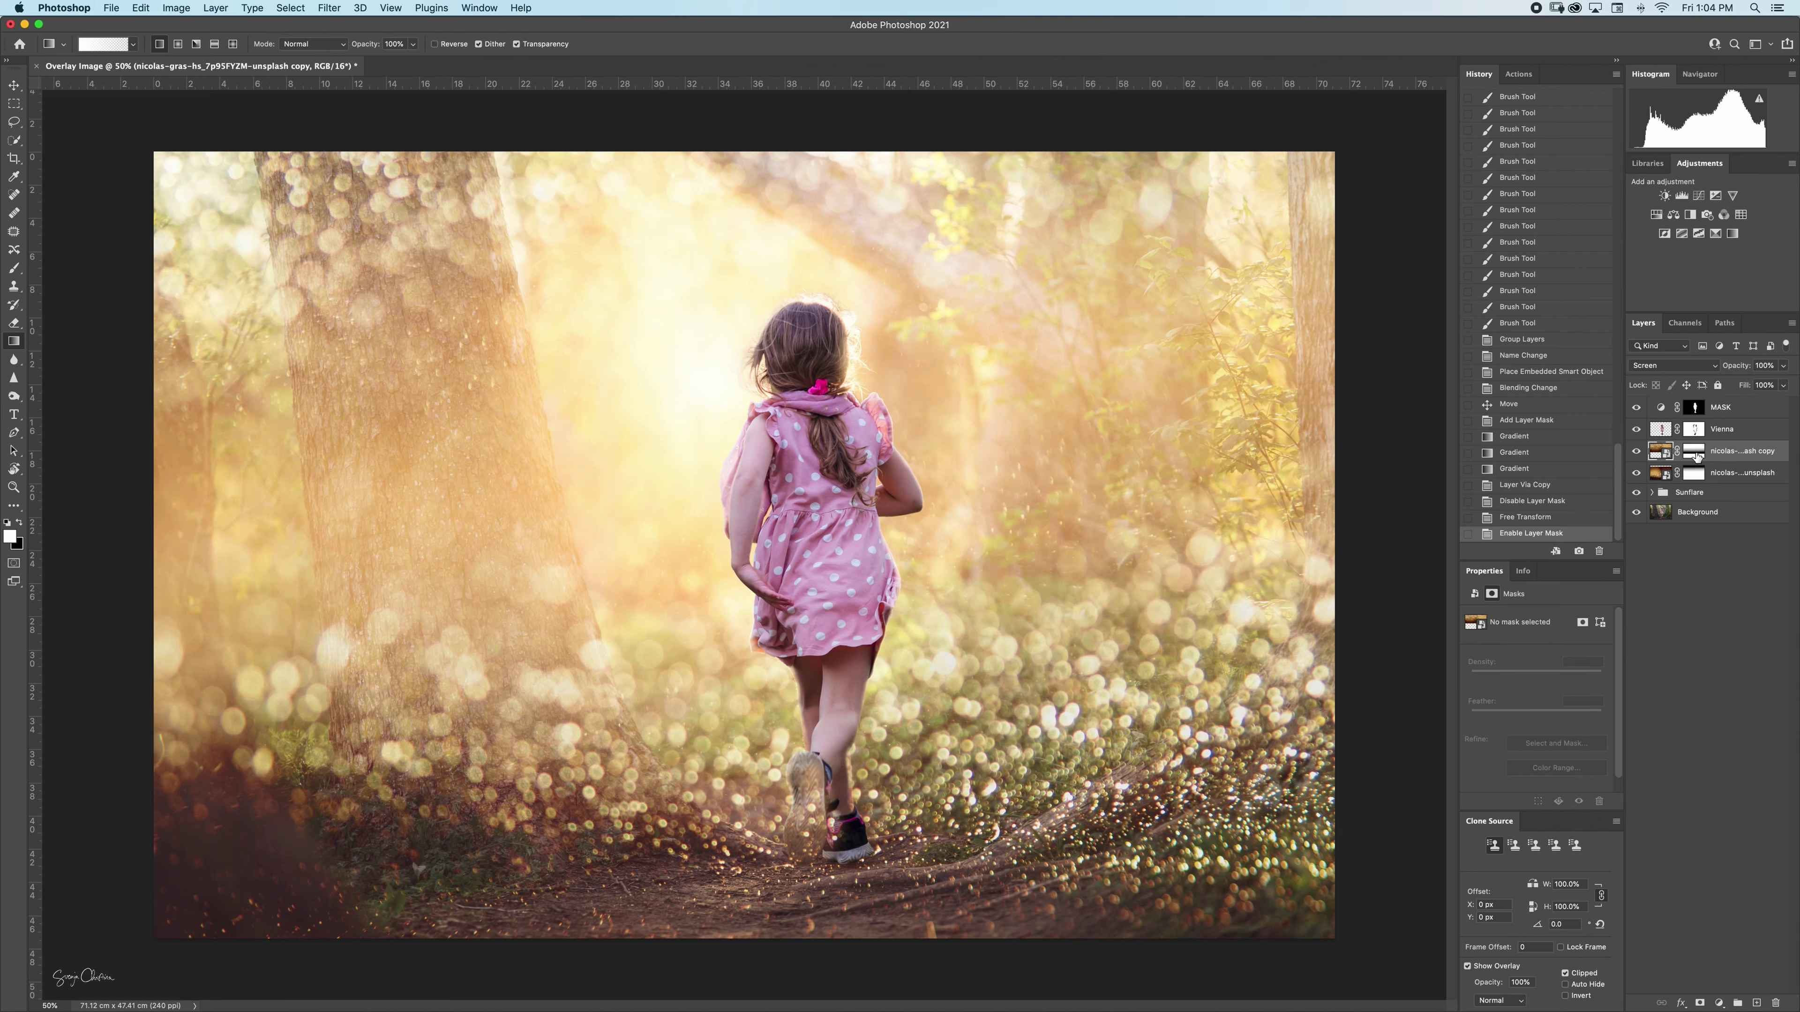
left_click(1693, 453)
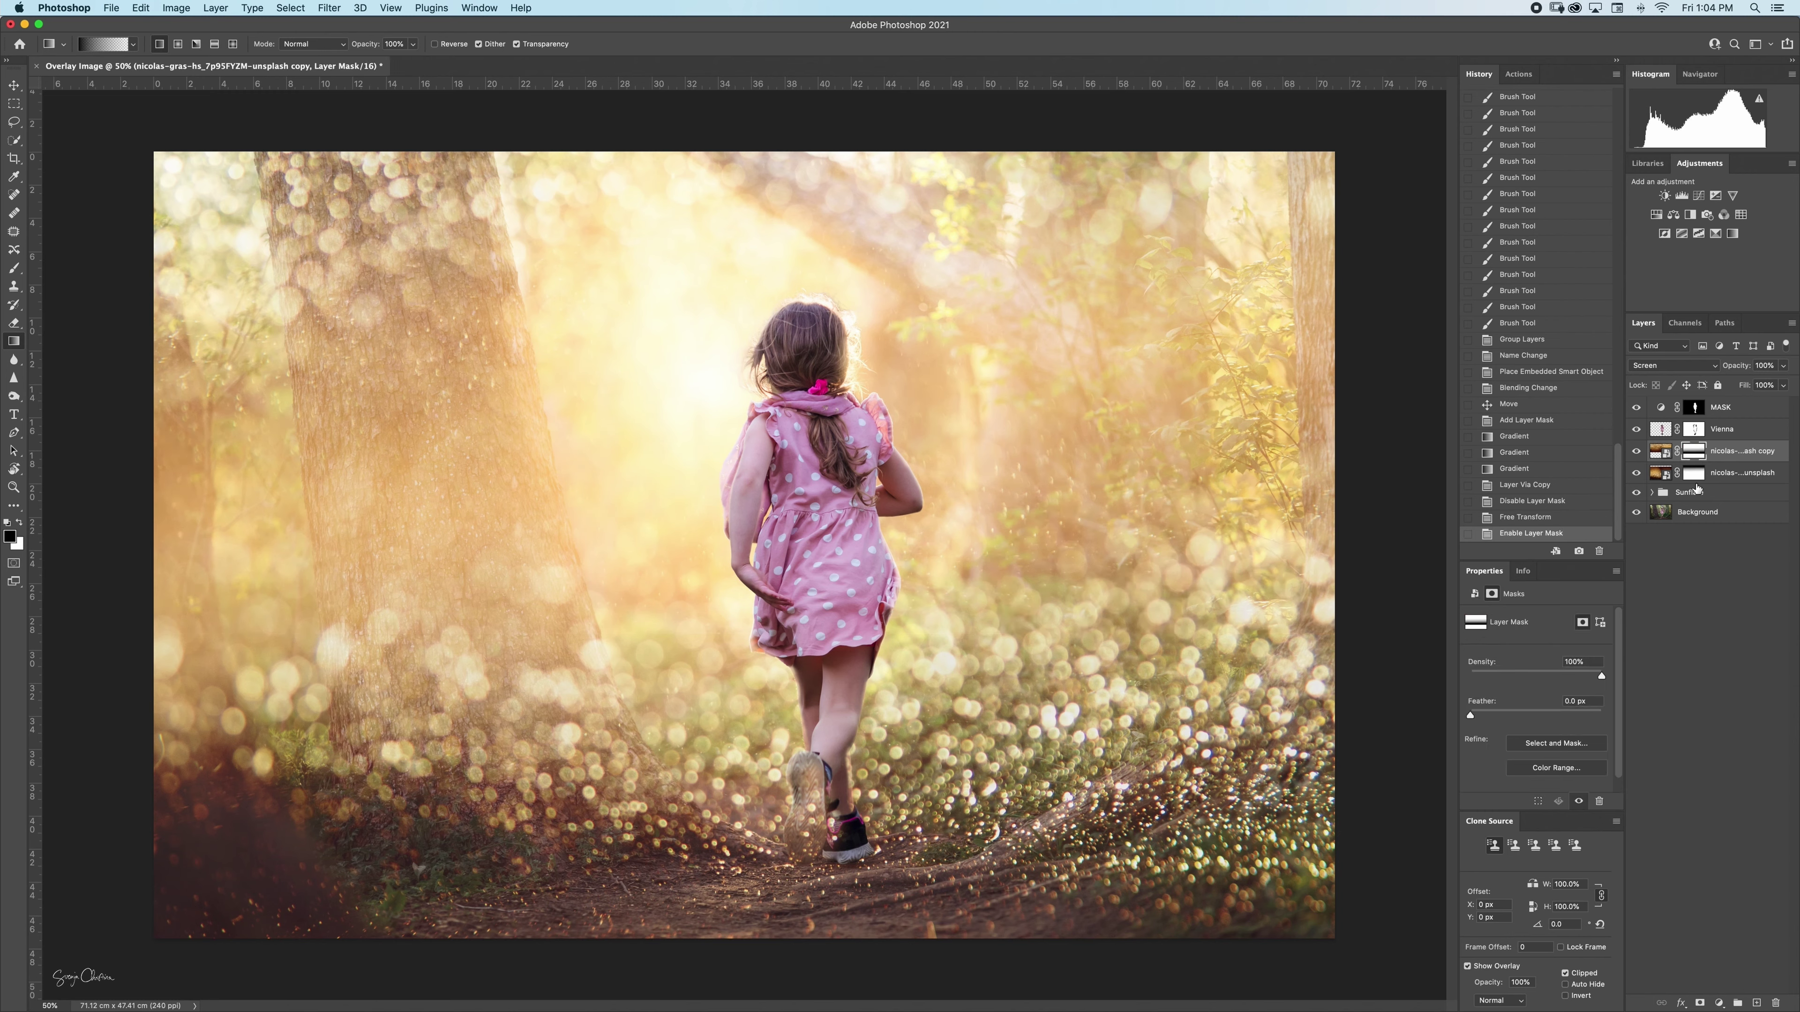
key("super+i")
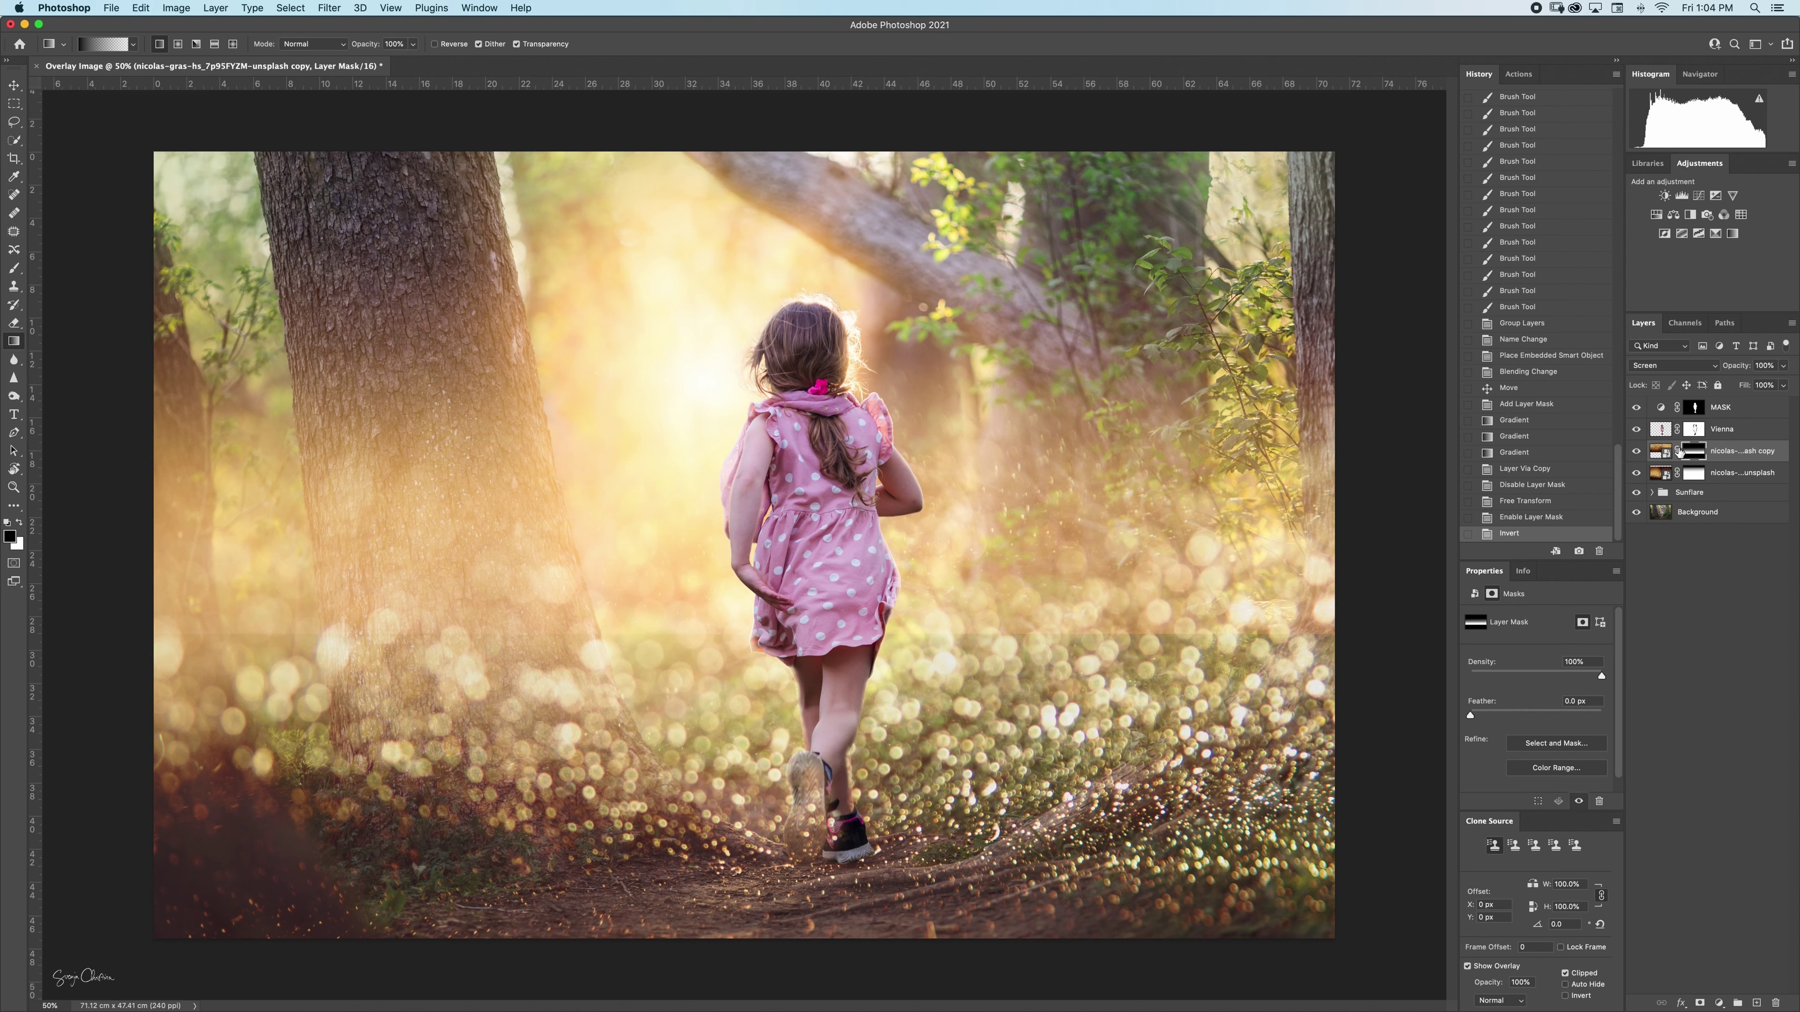
left_click(1525, 470)
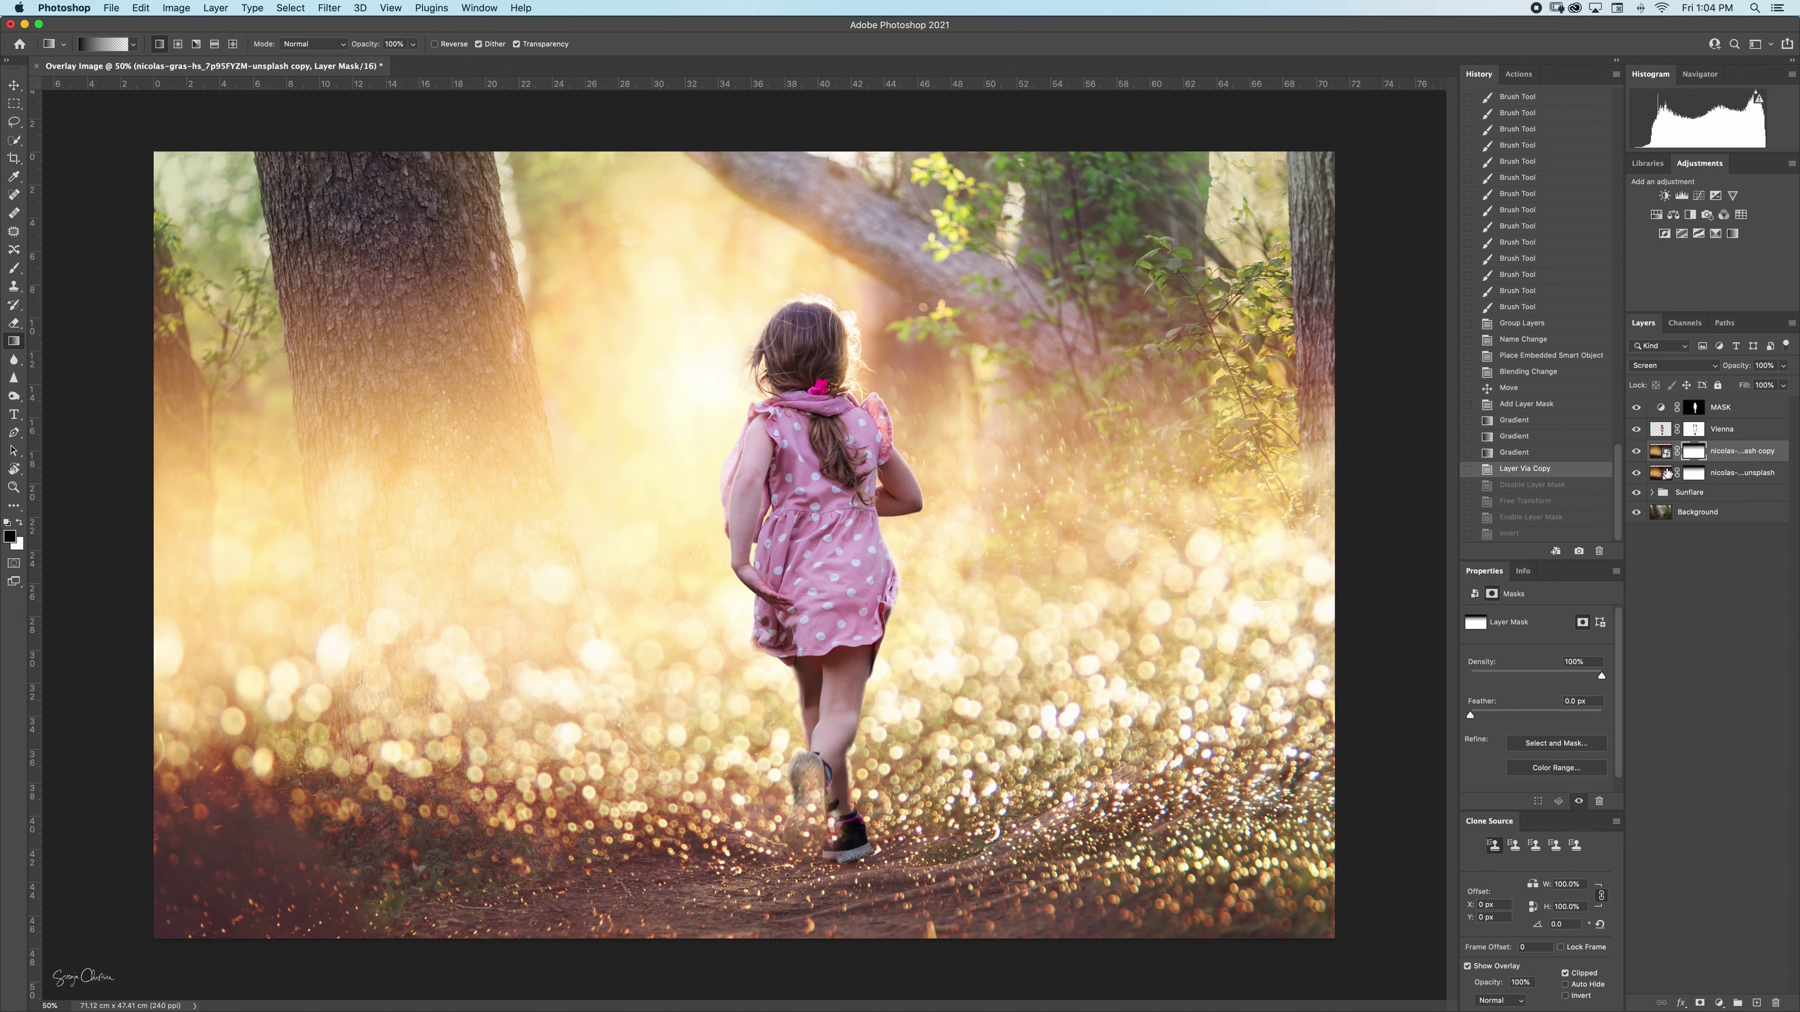
Unlink the layer mask from the bokeh copy and disable it
left_click(1678, 451)
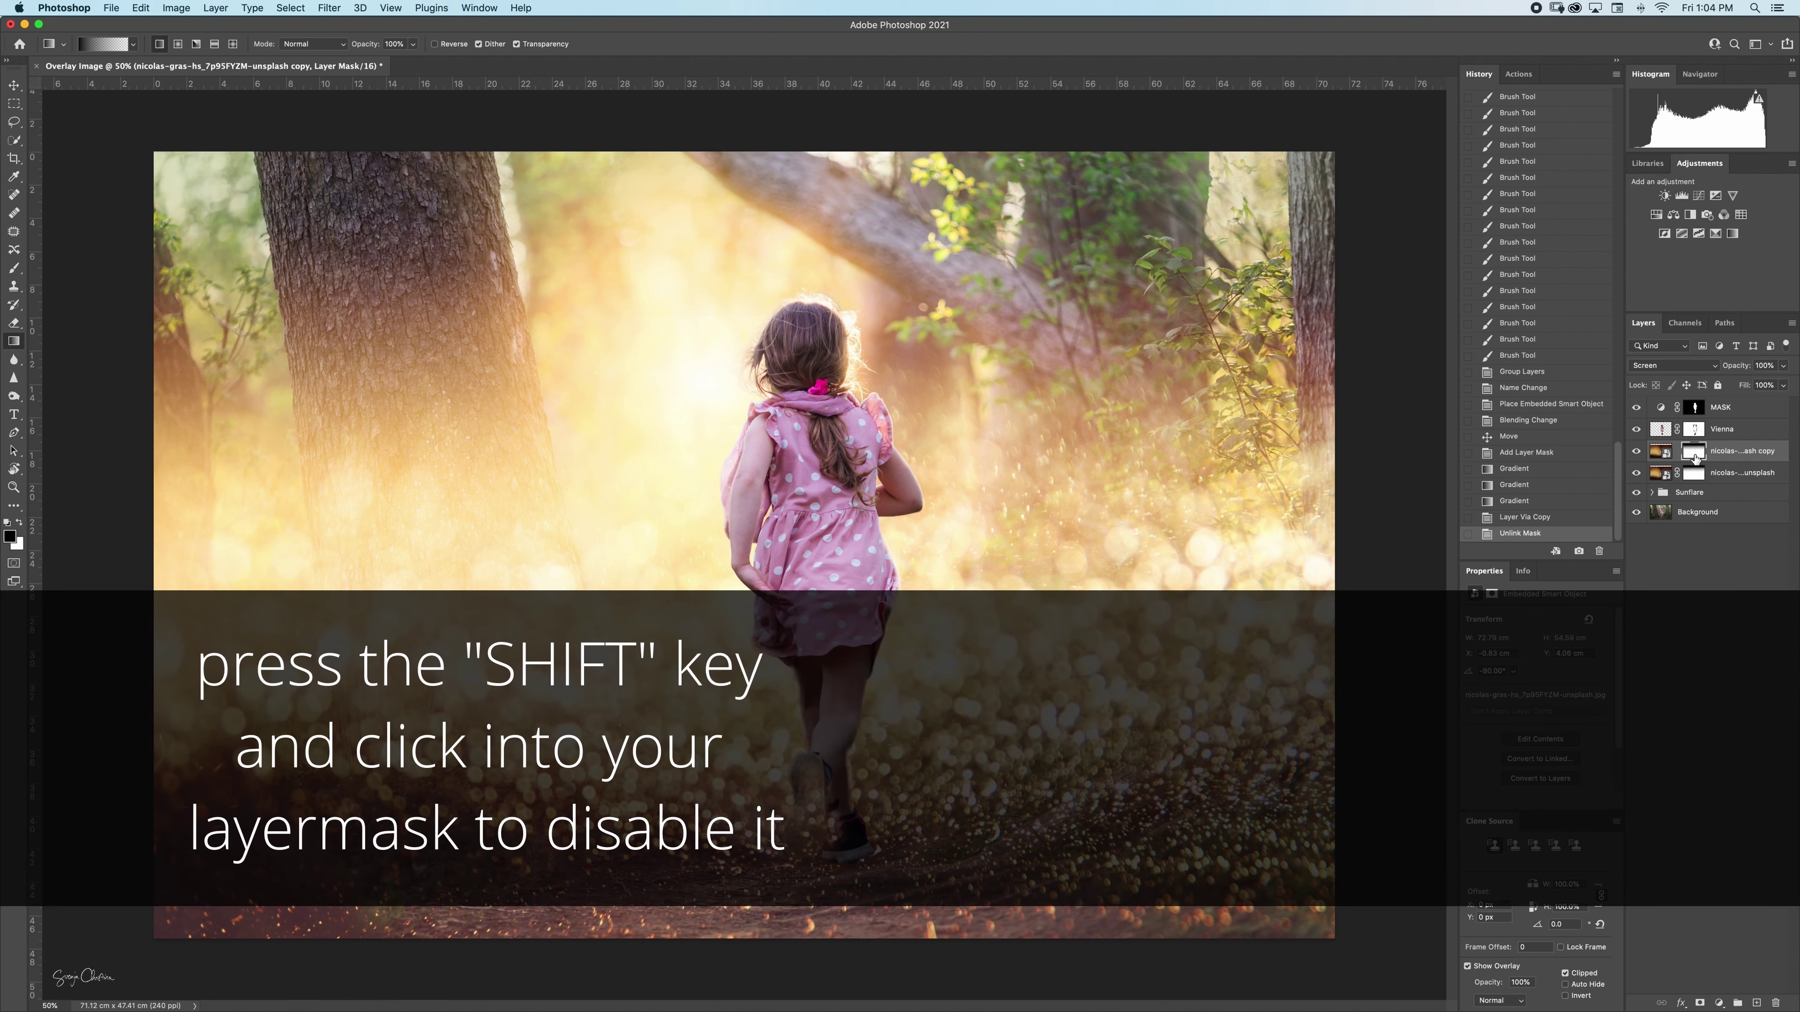
left_click(1700, 457, "shift")
Rotate the bokeh copy to 90° and move it up so its lights cover the upper part of the photo
left_click(1662, 457)
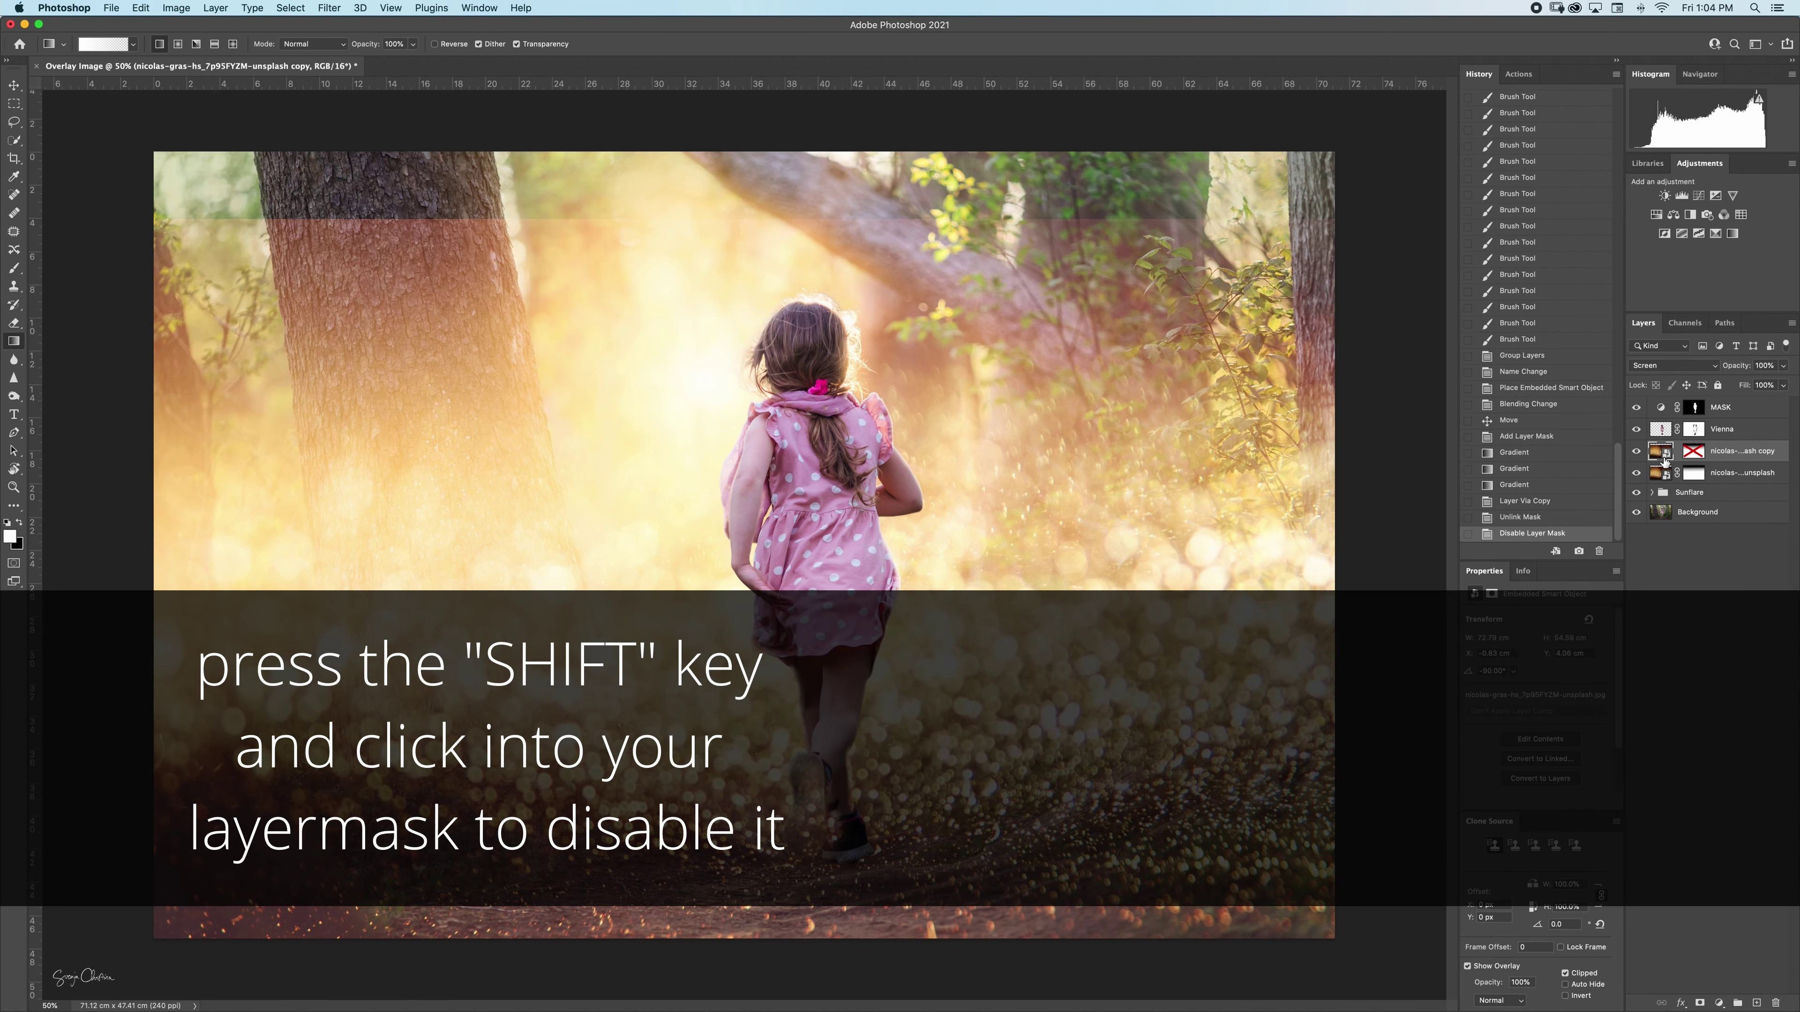
key("super+t")
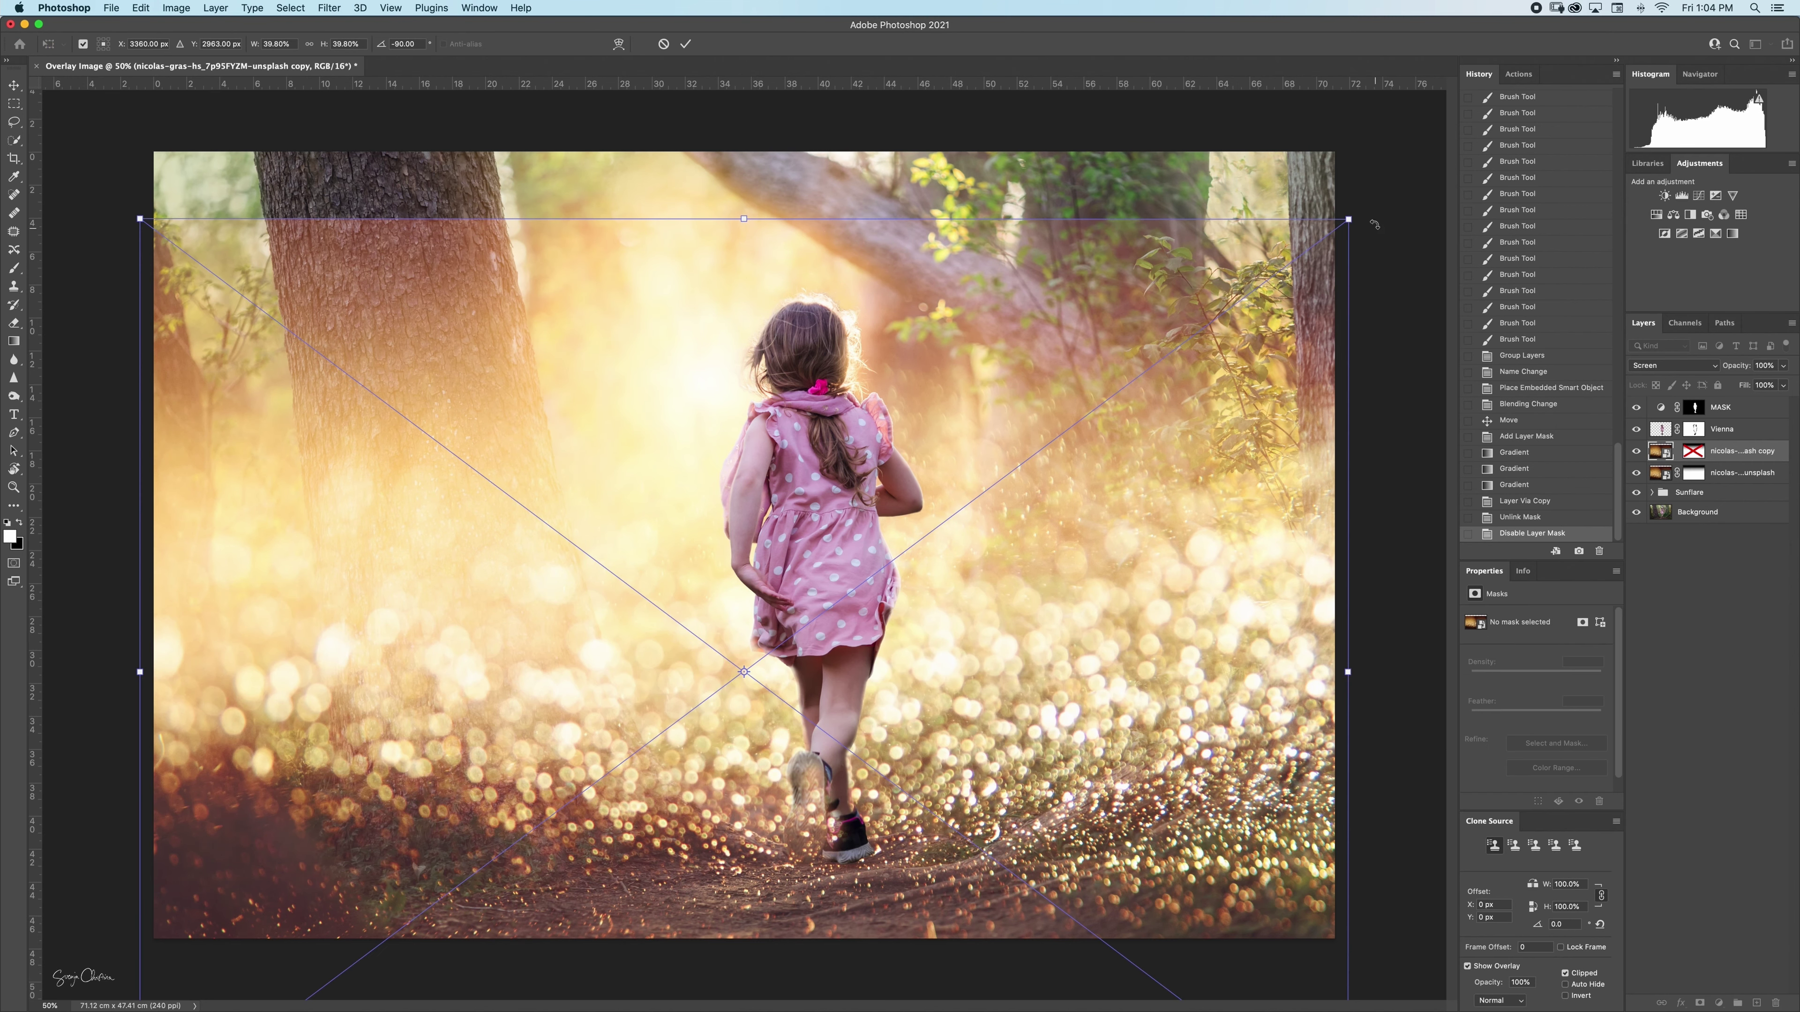
left_click_drag(1360, 210, 452, 867)
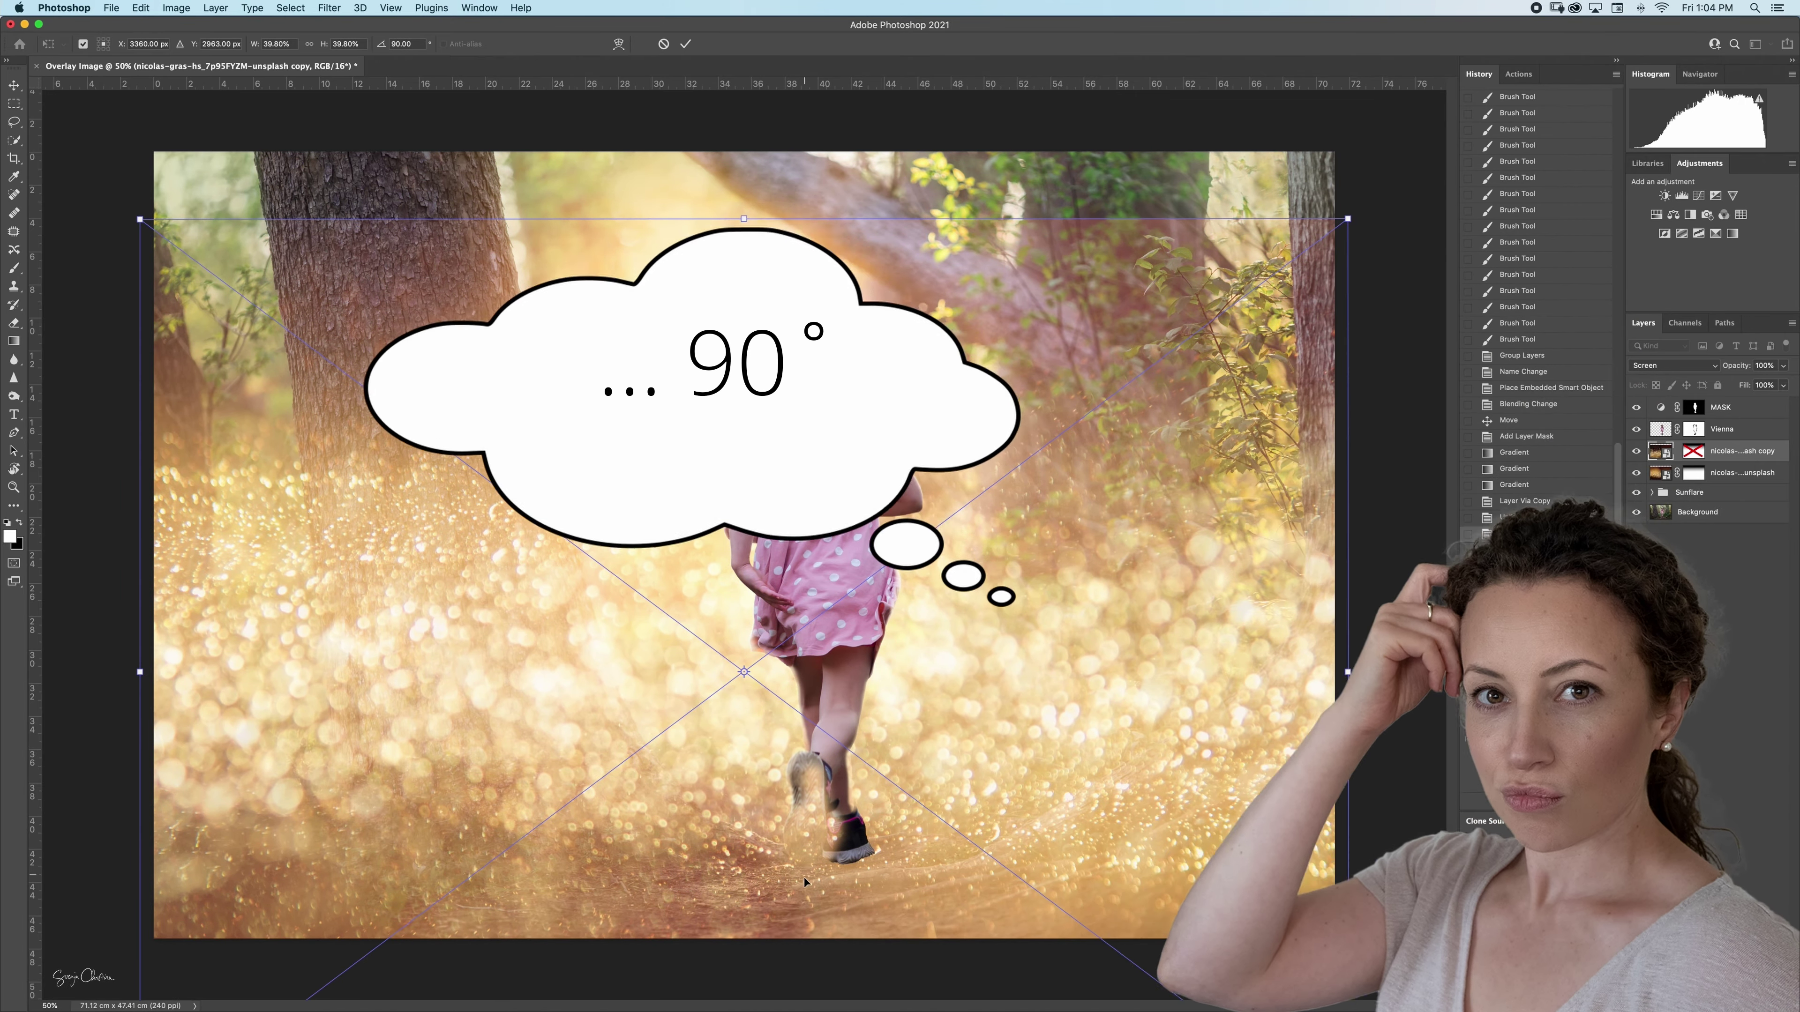
left_click_drag(808, 856, 803, 395)
left_click(688, 44)
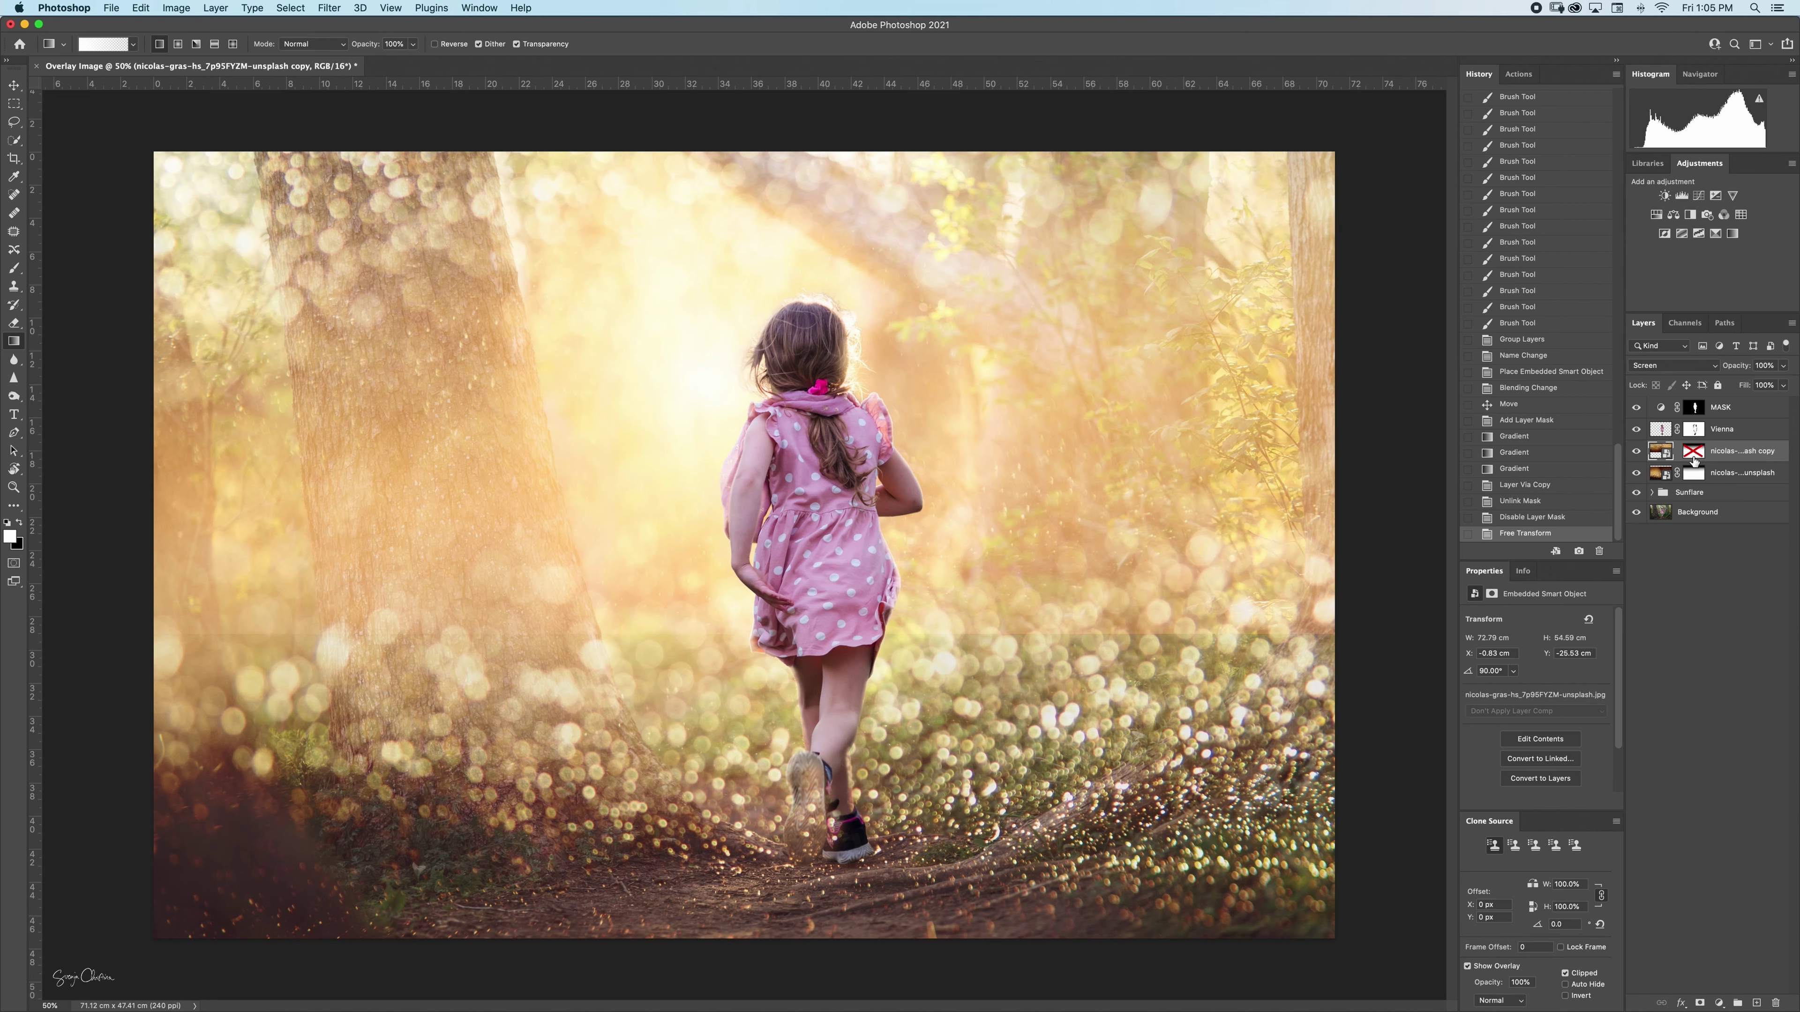
Re-enable the bokeh copy's layer mask and invert it
left_click(1693, 452, "shift")
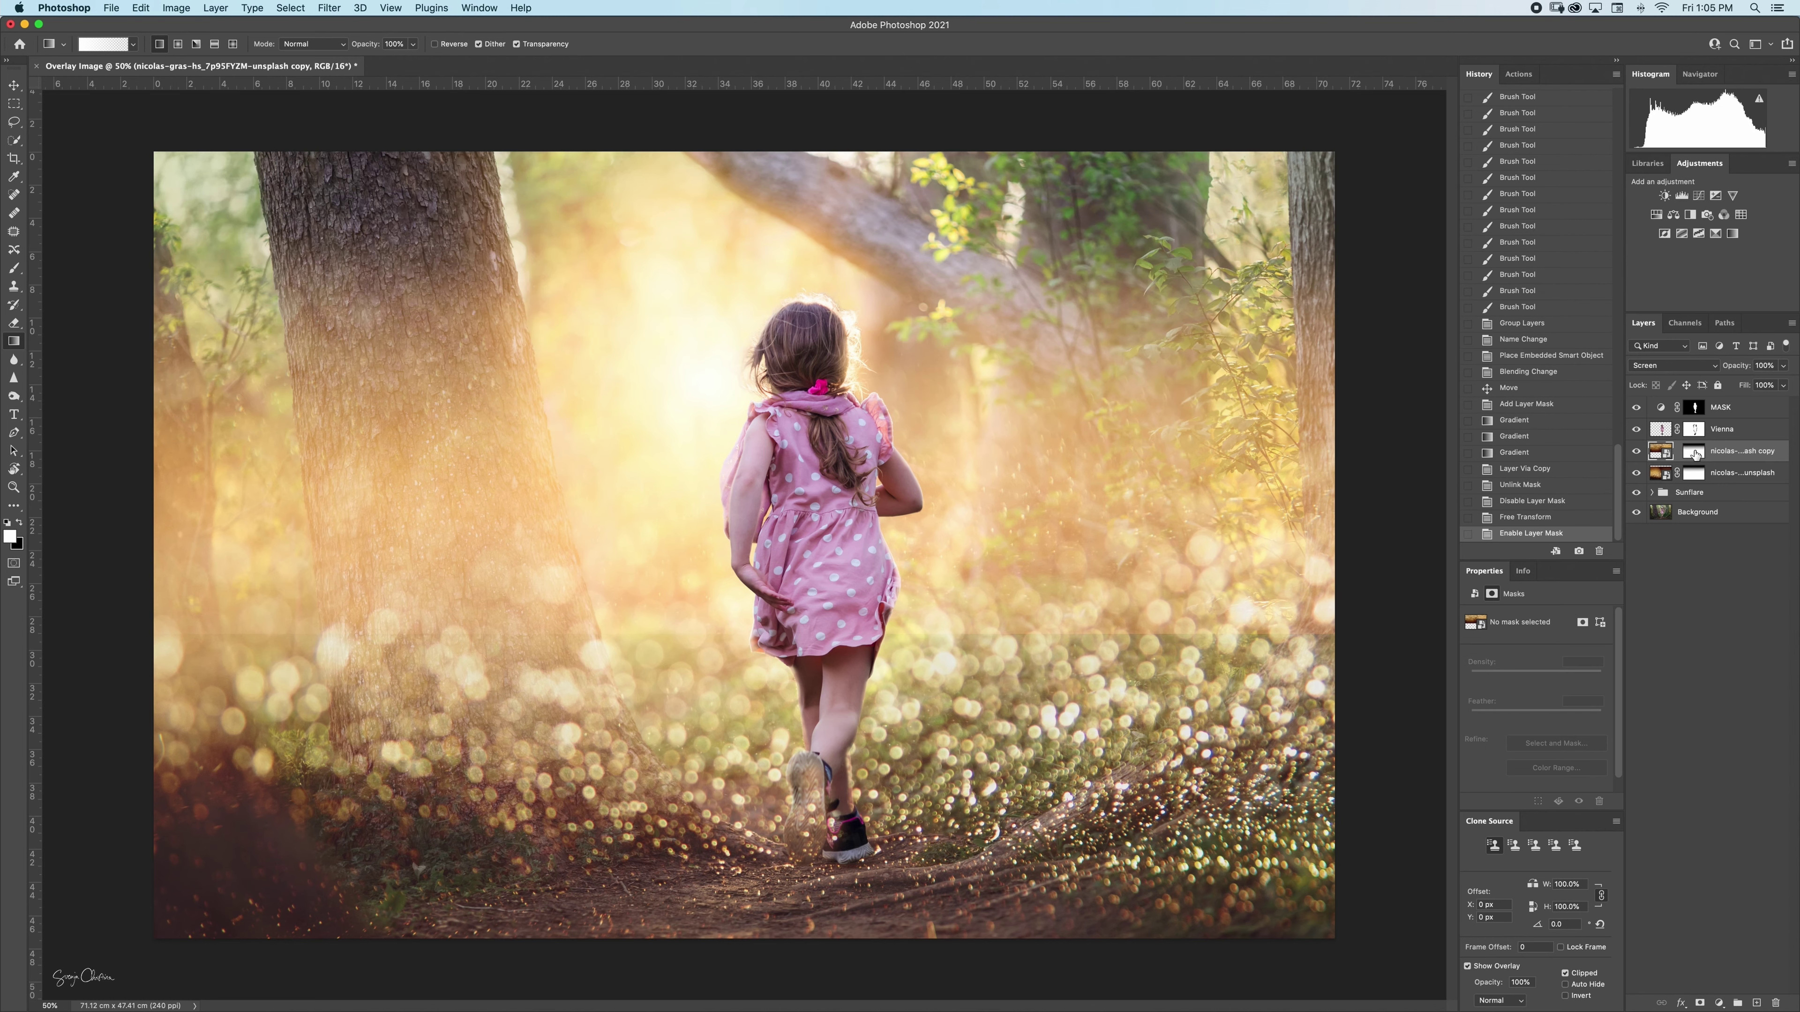
left_click(1695, 454)
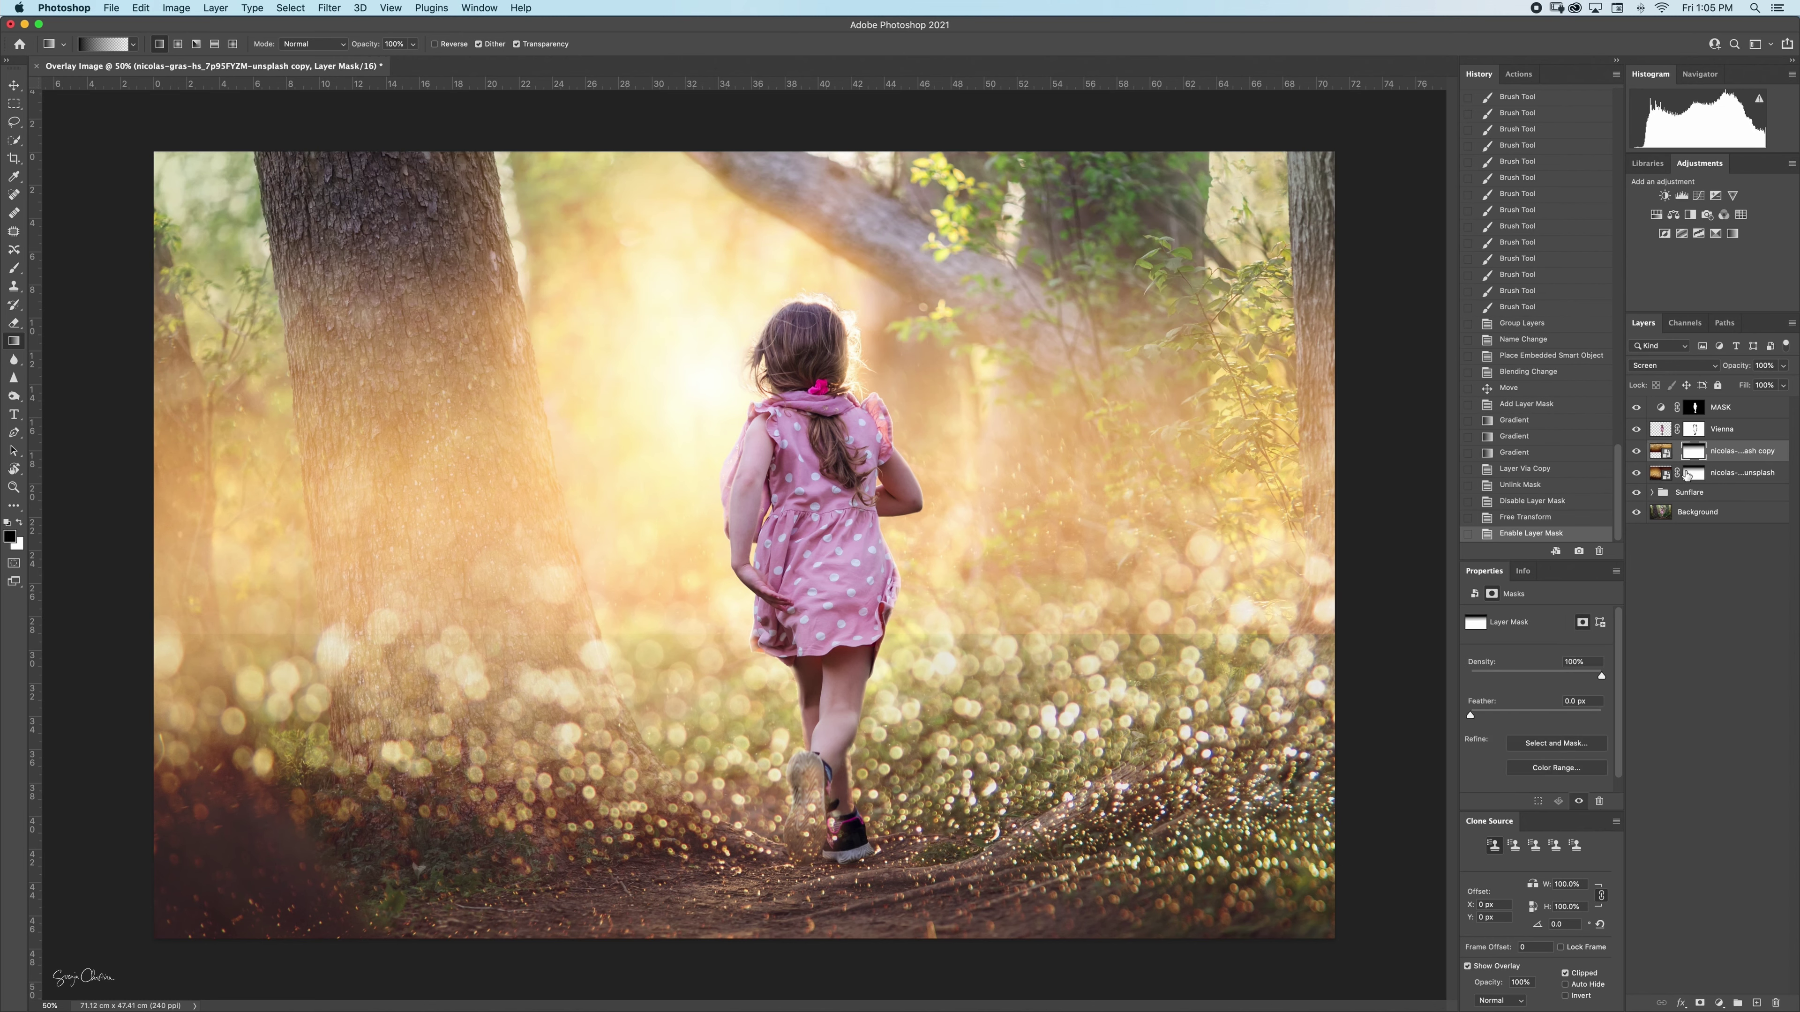
key("super+i")
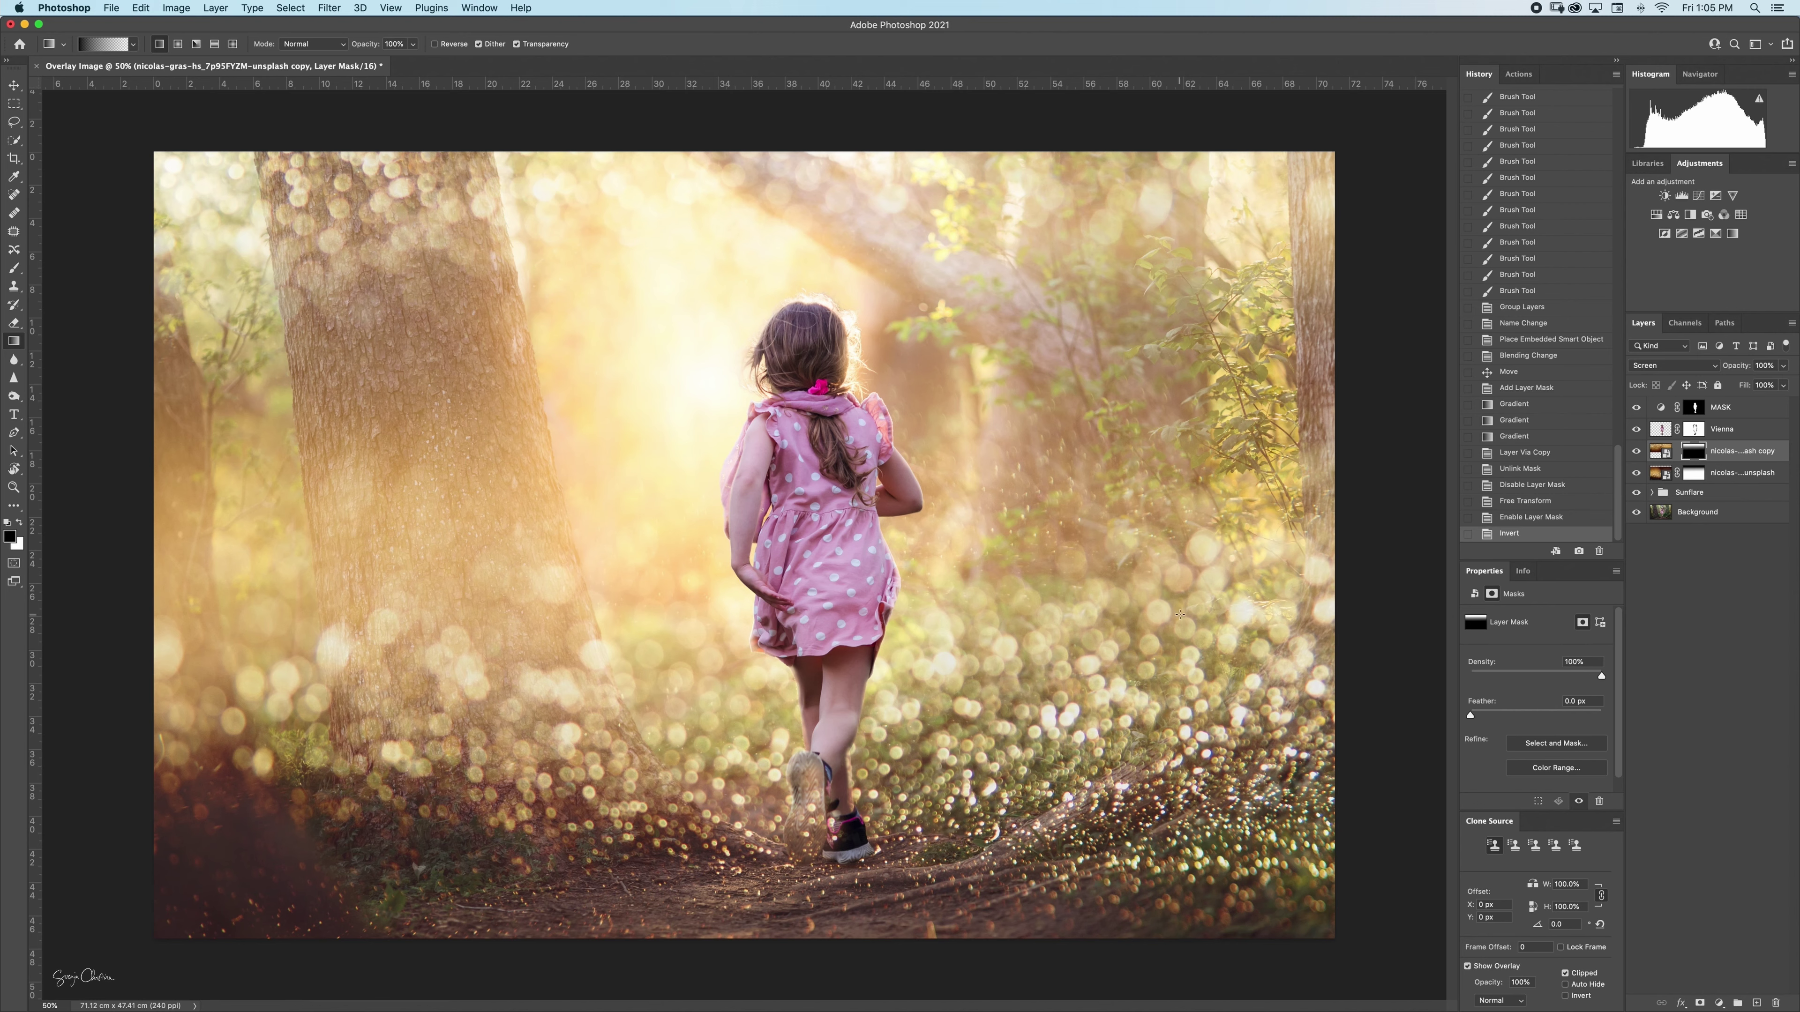
Group the bokeh layer and its copy, and name the group "Bokeh Overlay"
left_click(1732, 473, "shift")
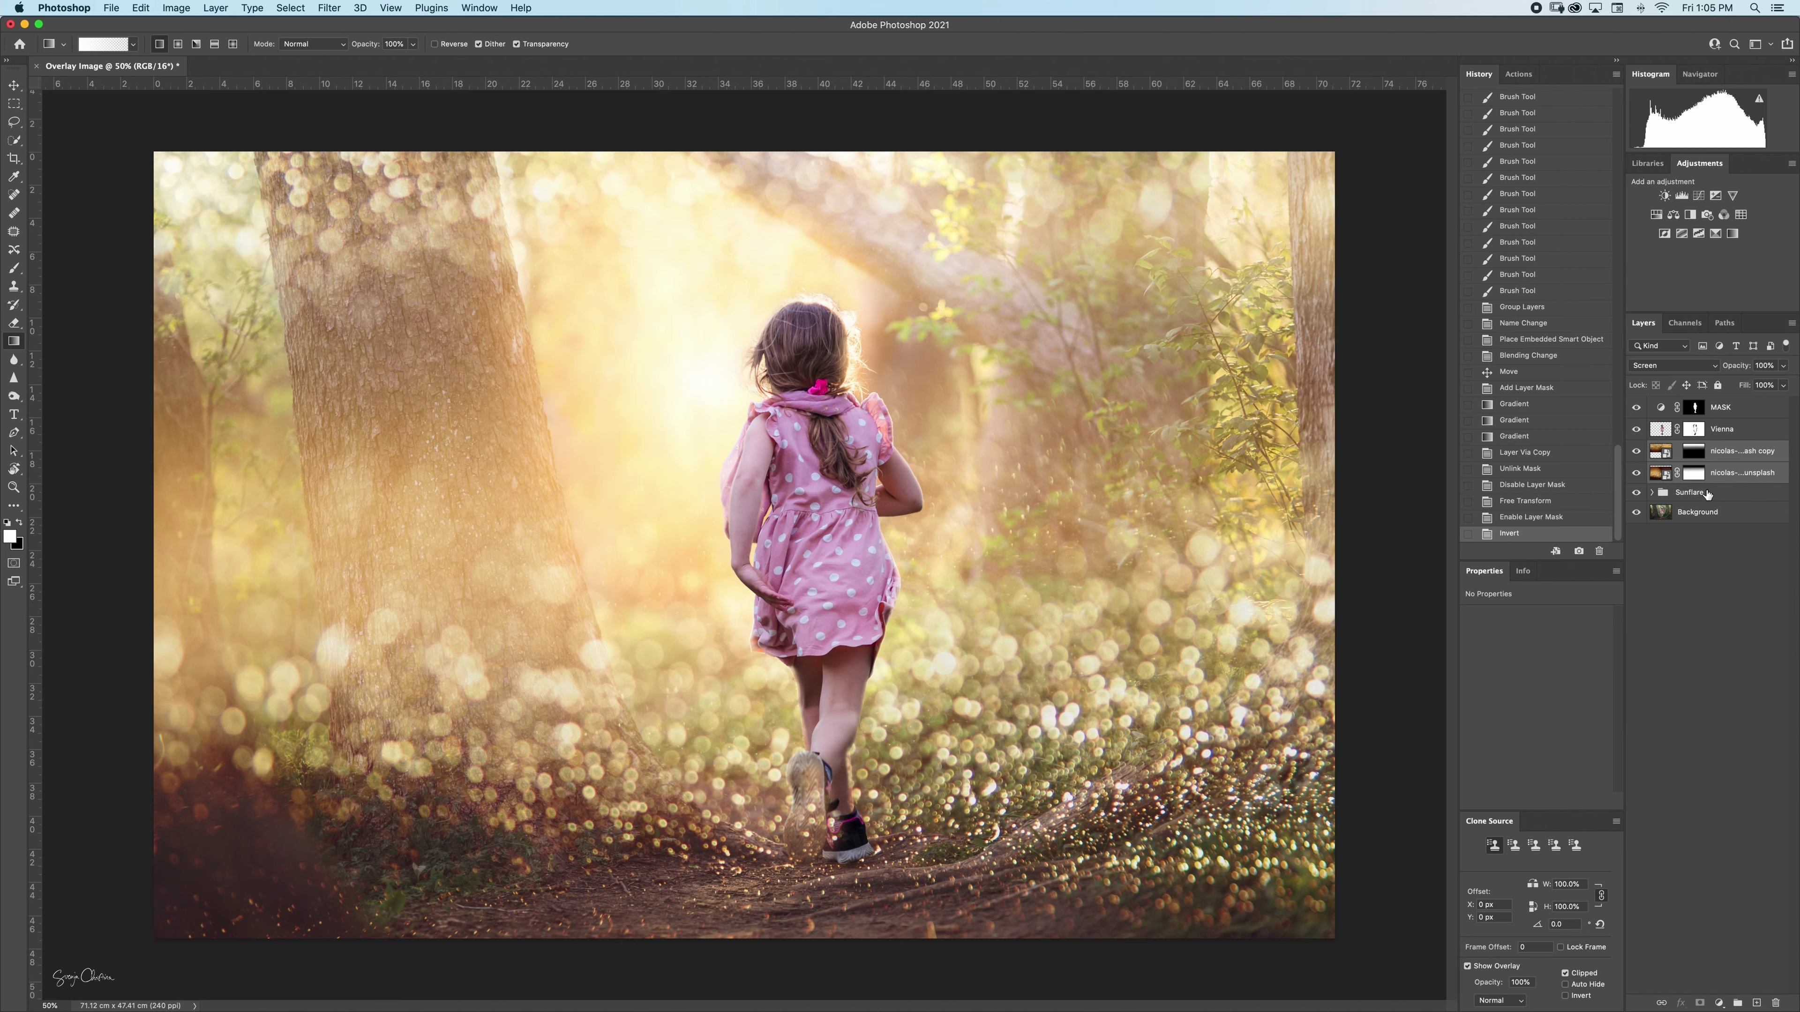
key("super+g")
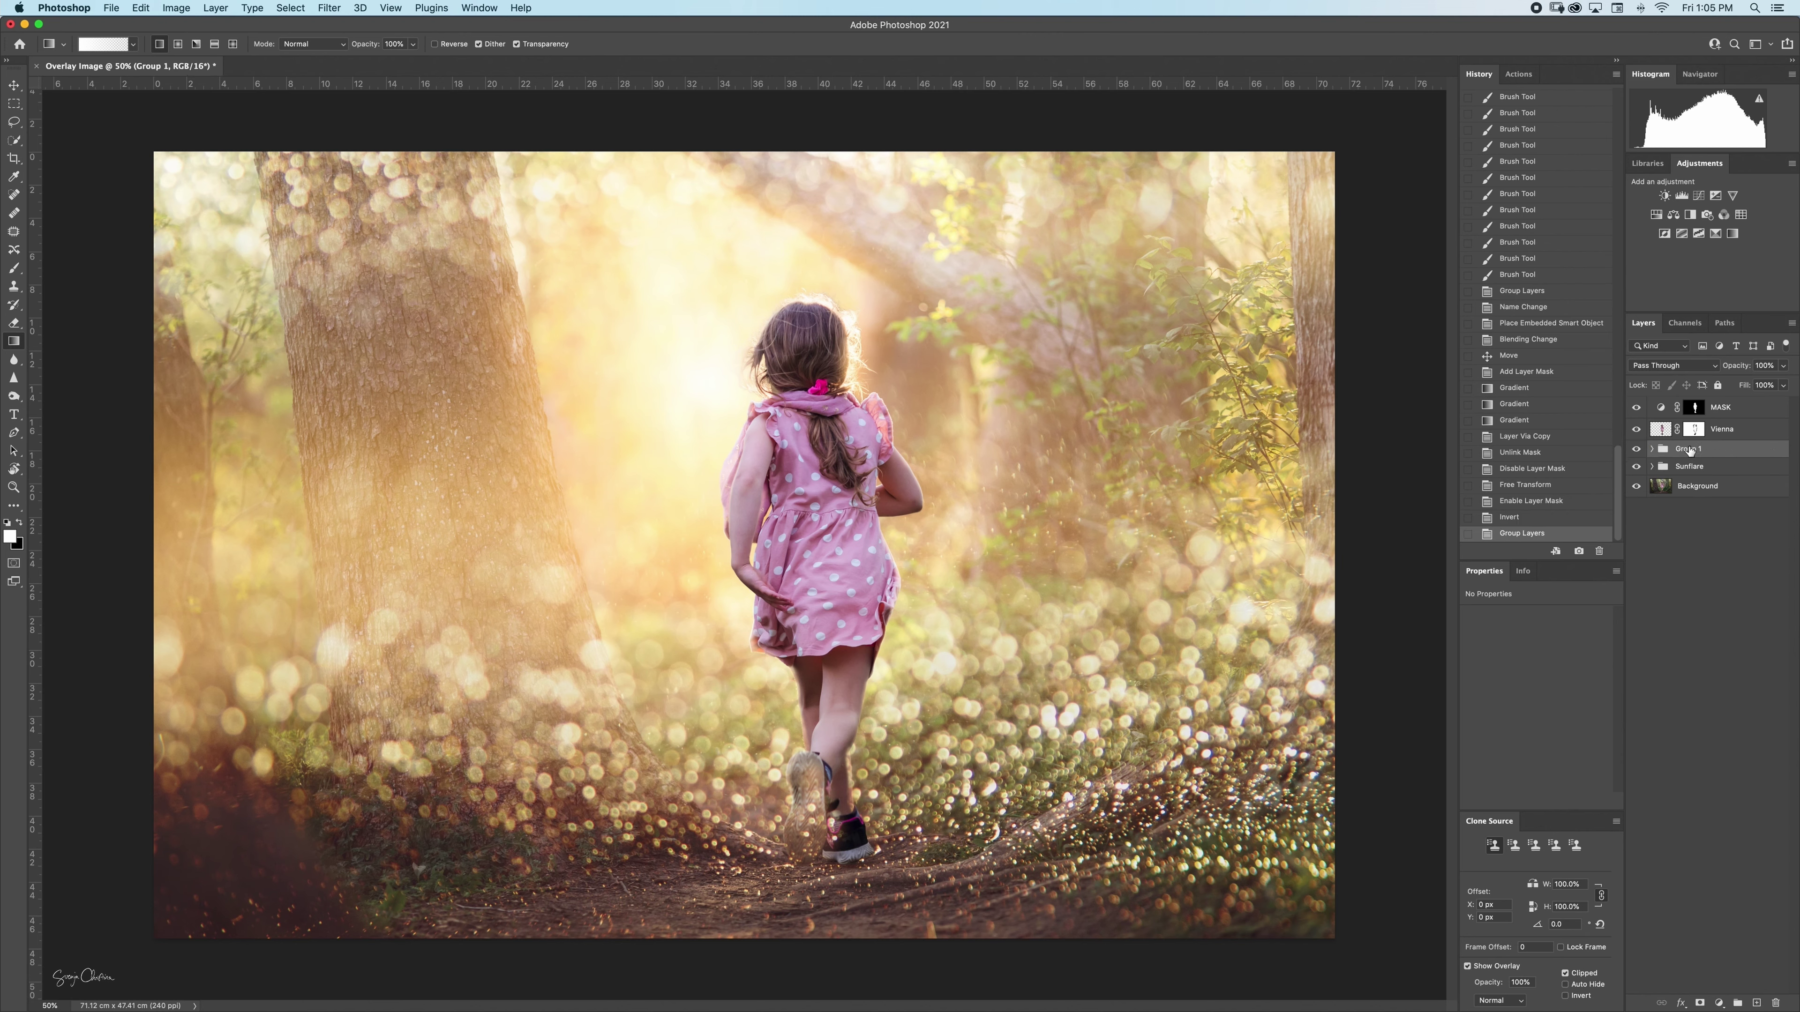
double_click(1689, 449)
type("Bokeh Overlay")
key("Return")
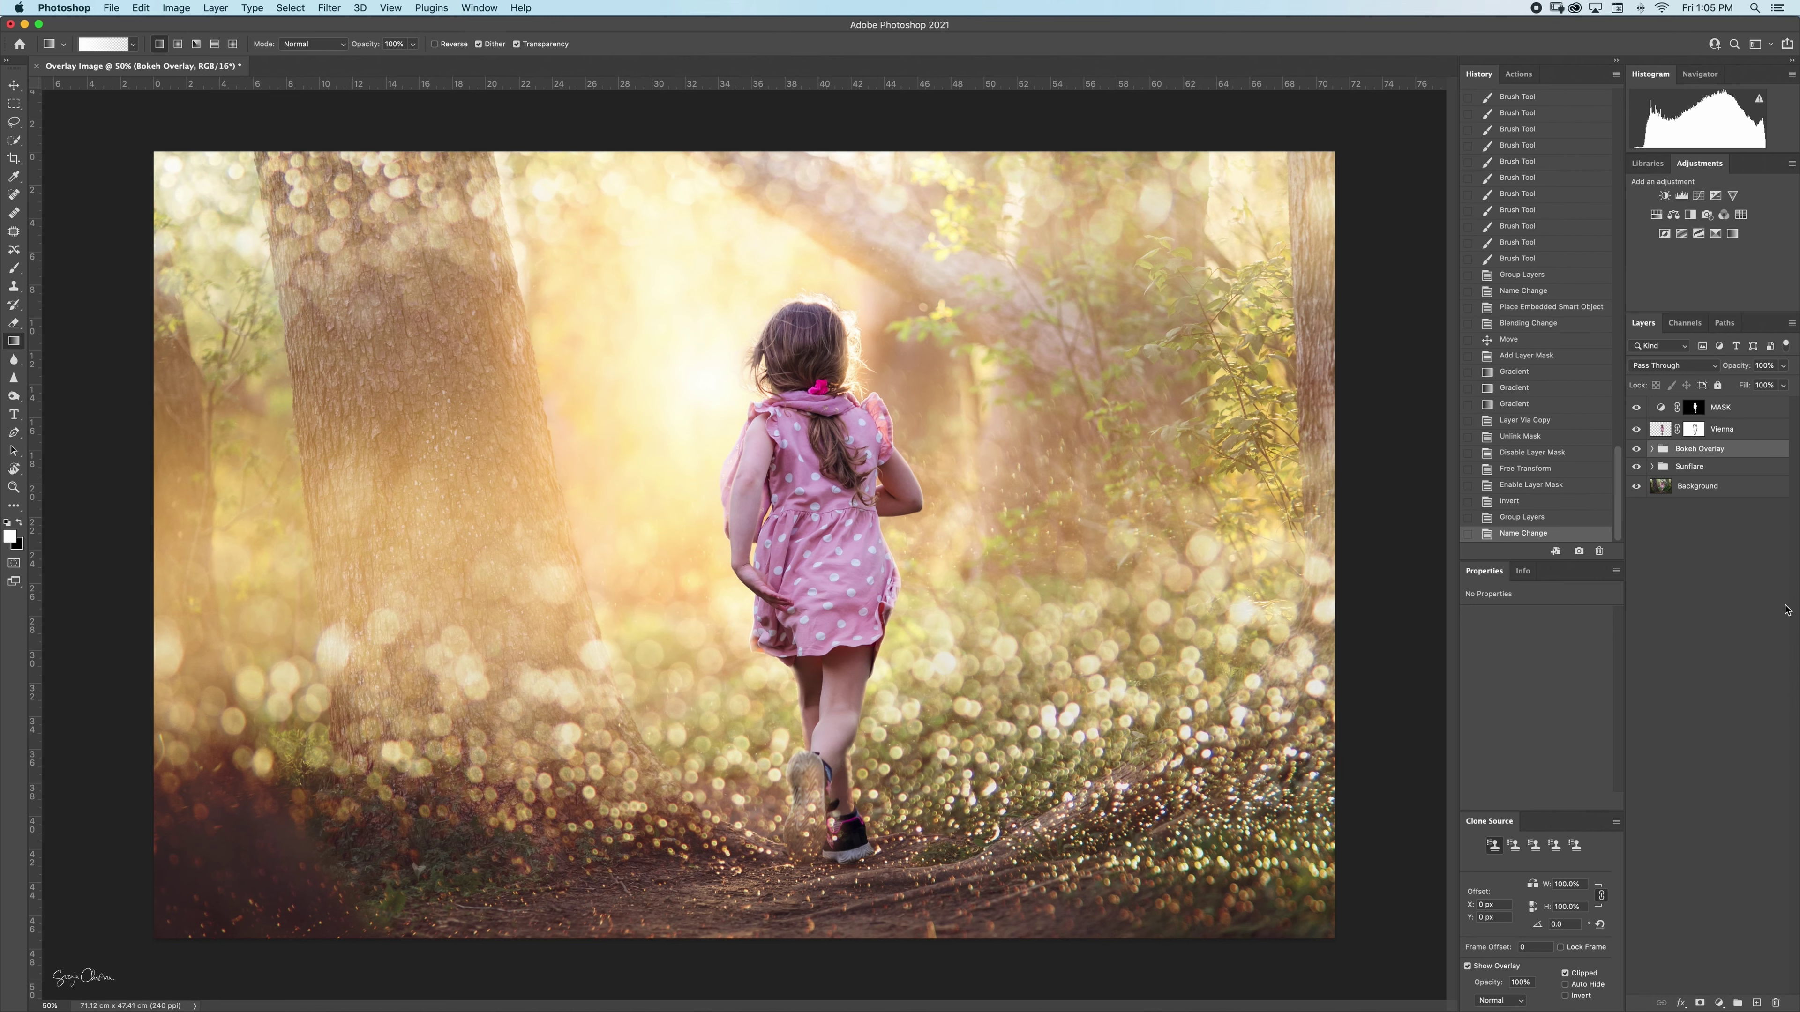
Add a layer mask to the Bokeh Overlay group and replace it with a copy of the SCP_sun_01 mask
left_click(1699, 1003)
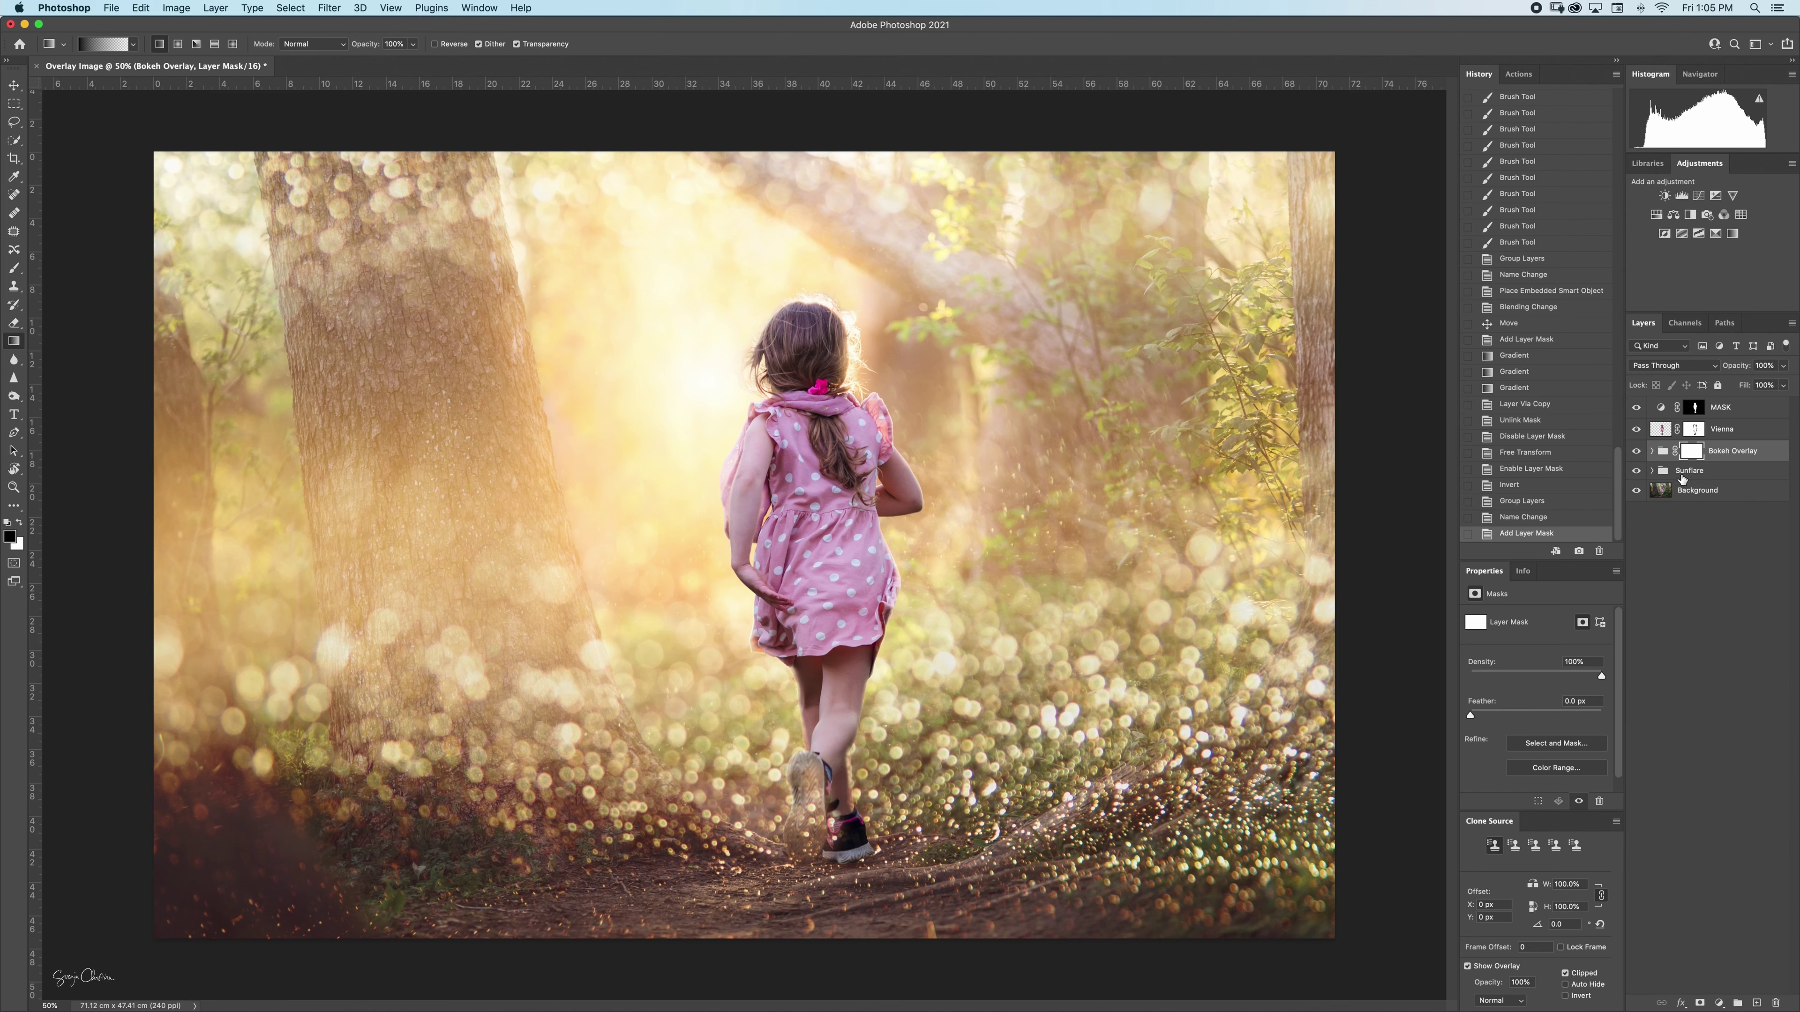
left_click(1652, 471)
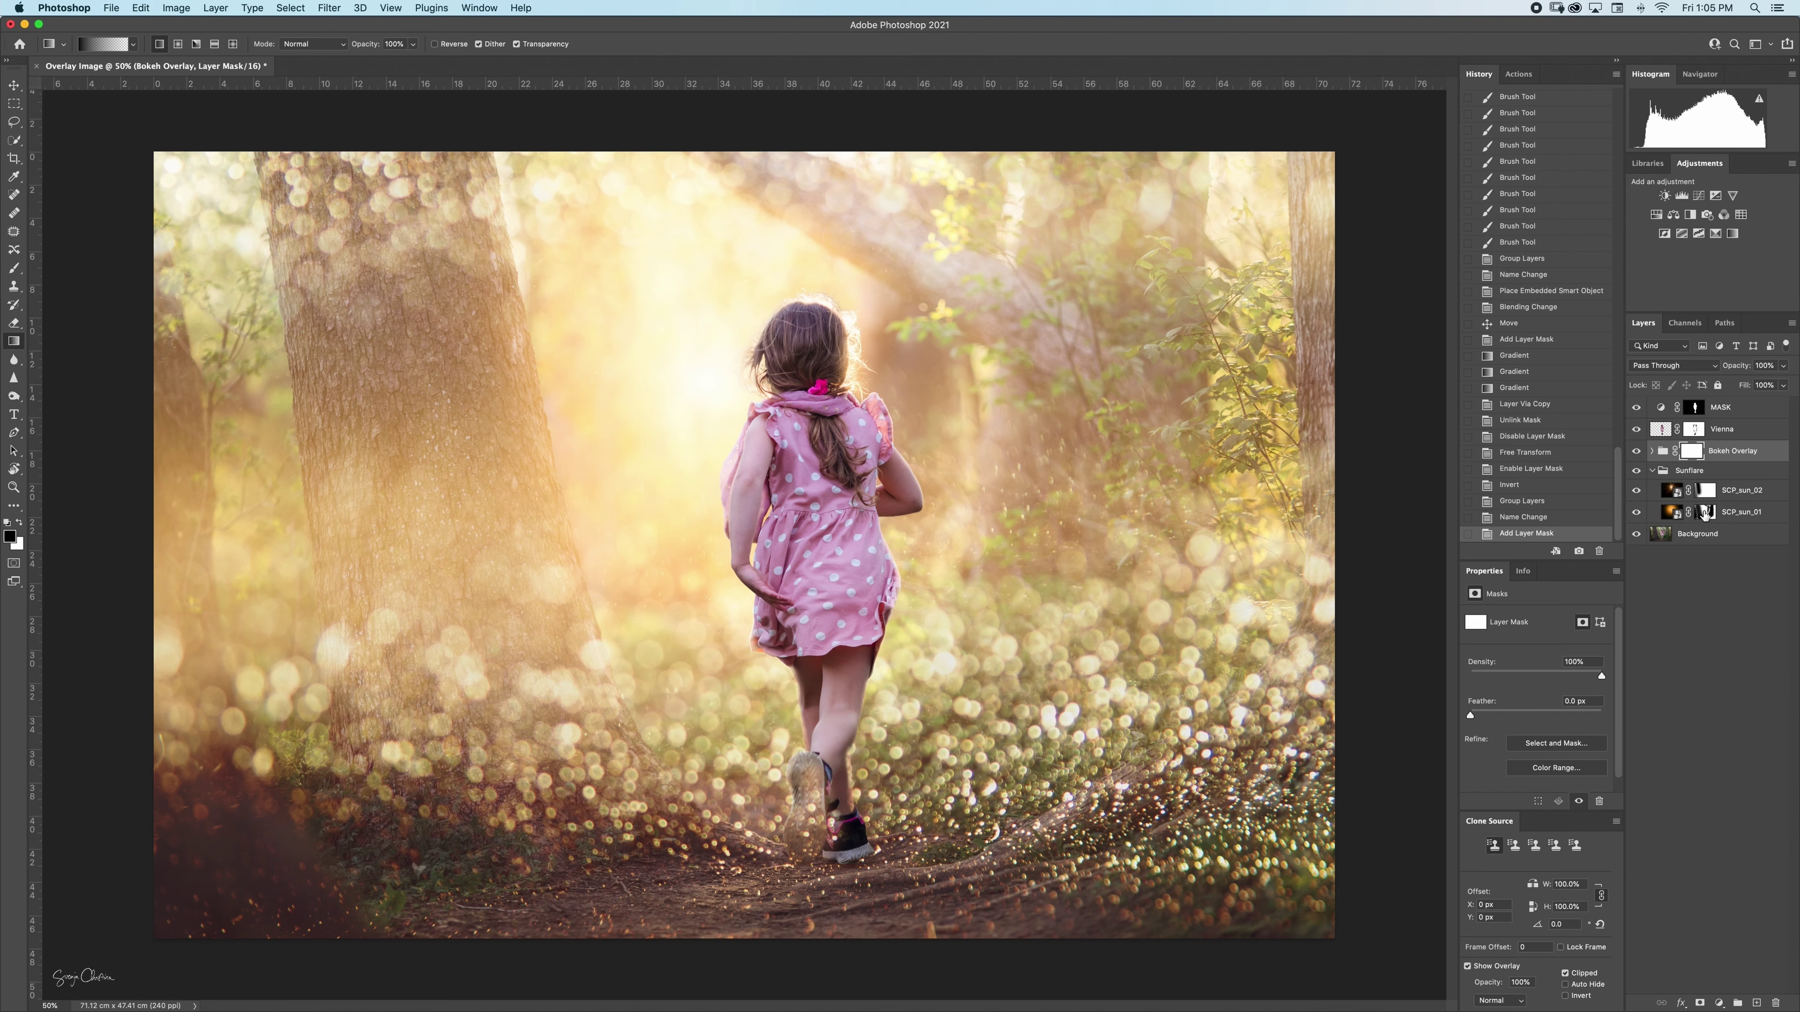
left_click_drag(1705, 513, 1690, 452)
key("Return")
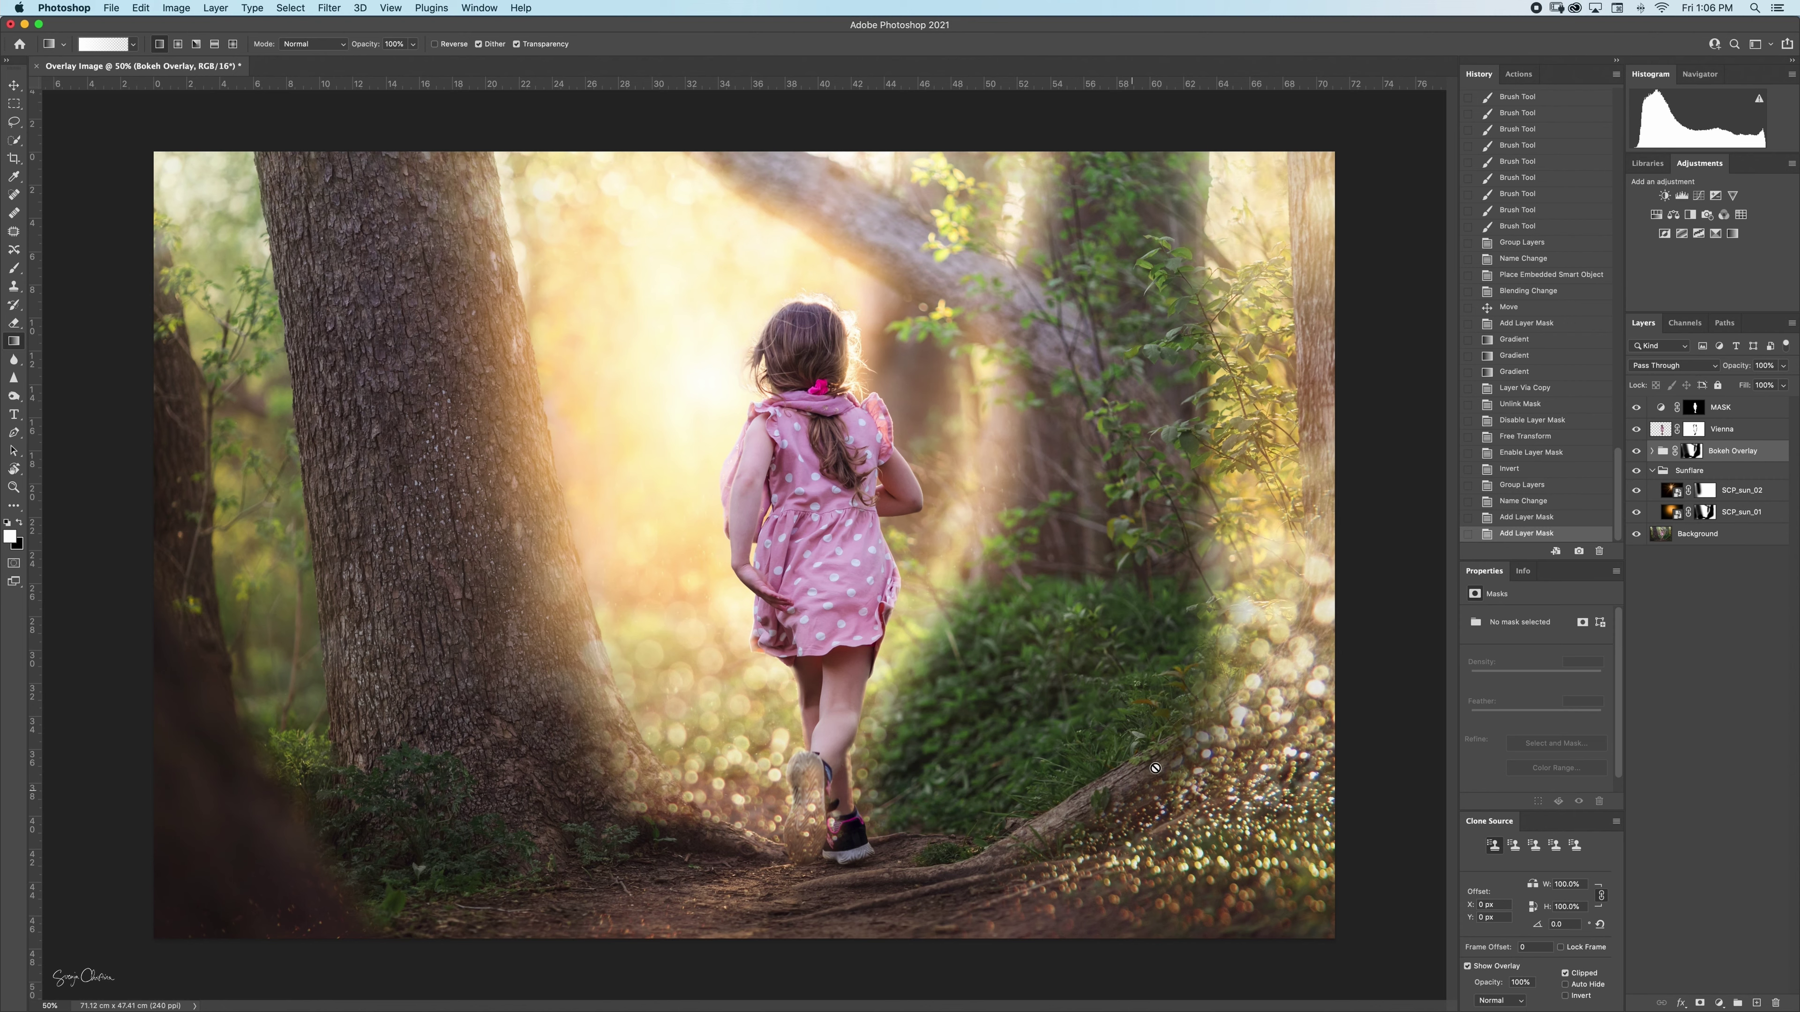
Paint white at 50% opacity with a large brush on the Bokeh Overlay mask to restore lights over the grassy bank right of the girl
key("b")
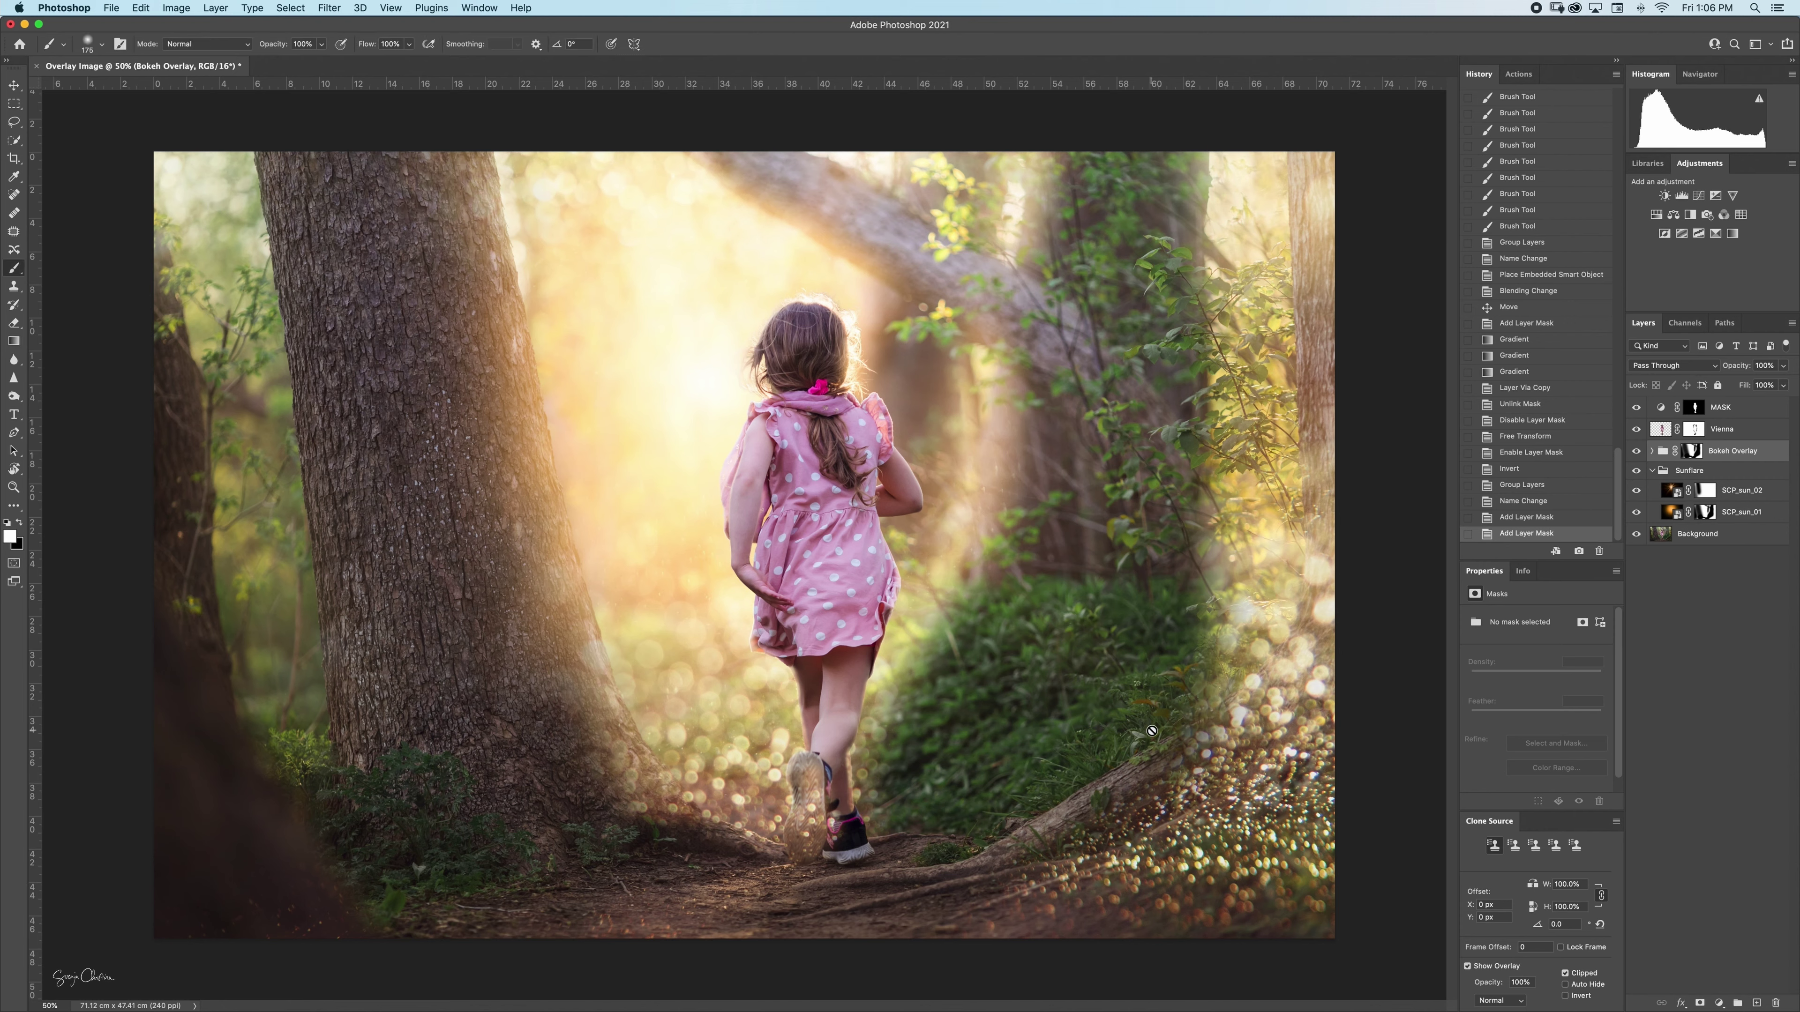
left_click(1693, 457)
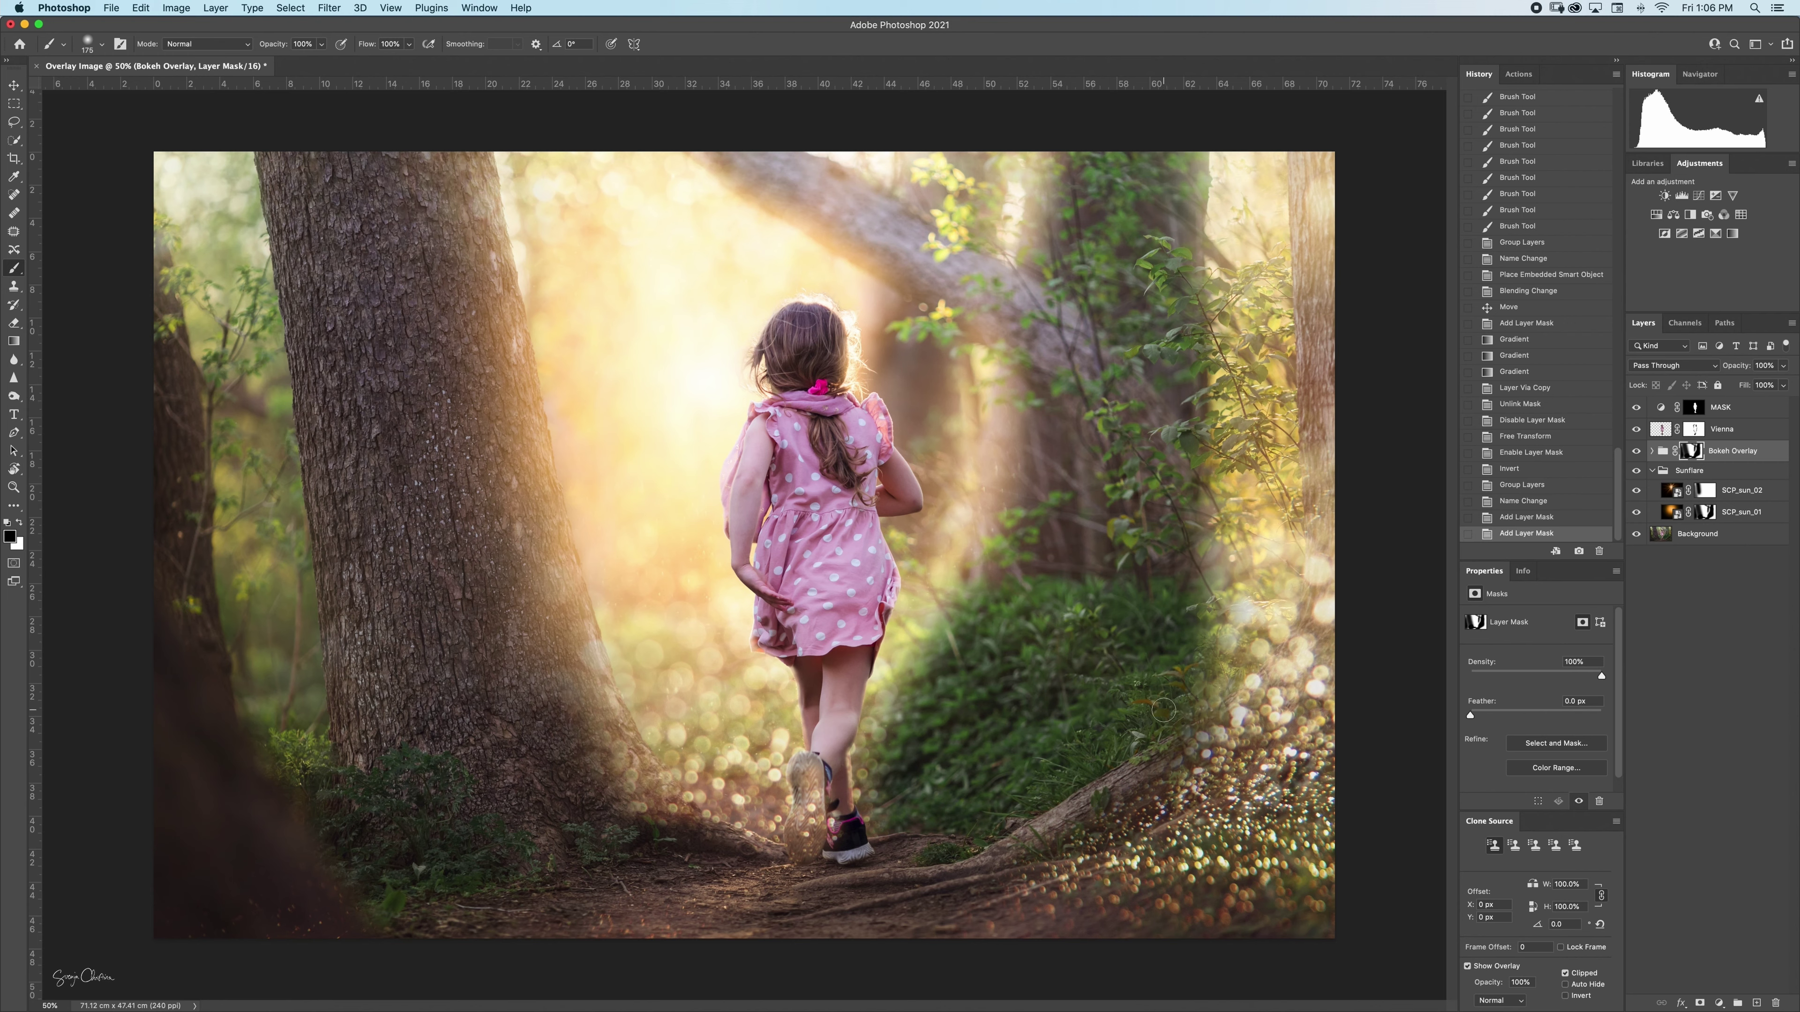
key("x")
key("bracketright")
key("bracketright")
key("bracketright")
key("bracketright")
key("bracketright")
key("bracketright")
key("bracketright")
key("bracketright")
key("bracketright")
key("bracketright")
key("bracketright")
key("bracketright")
key("bracketright")
key("bracketright")
key("bracketright")
key("5")
mouse_move(1130, 713)
left_mouse_down()
mouse_move(1156, 752)
mouse_move(907, 730)
mouse_move(963, 701)
mouse_move(956, 642)
left_mouse_up()
Restore bokeh on the group mask around the foliage left of the large tree and along the ground at its base
key("bracketleft")
key("bracketleft")
key("bracketleft")
key("bracketleft")
key("bracketleft")
key("bracketleft")
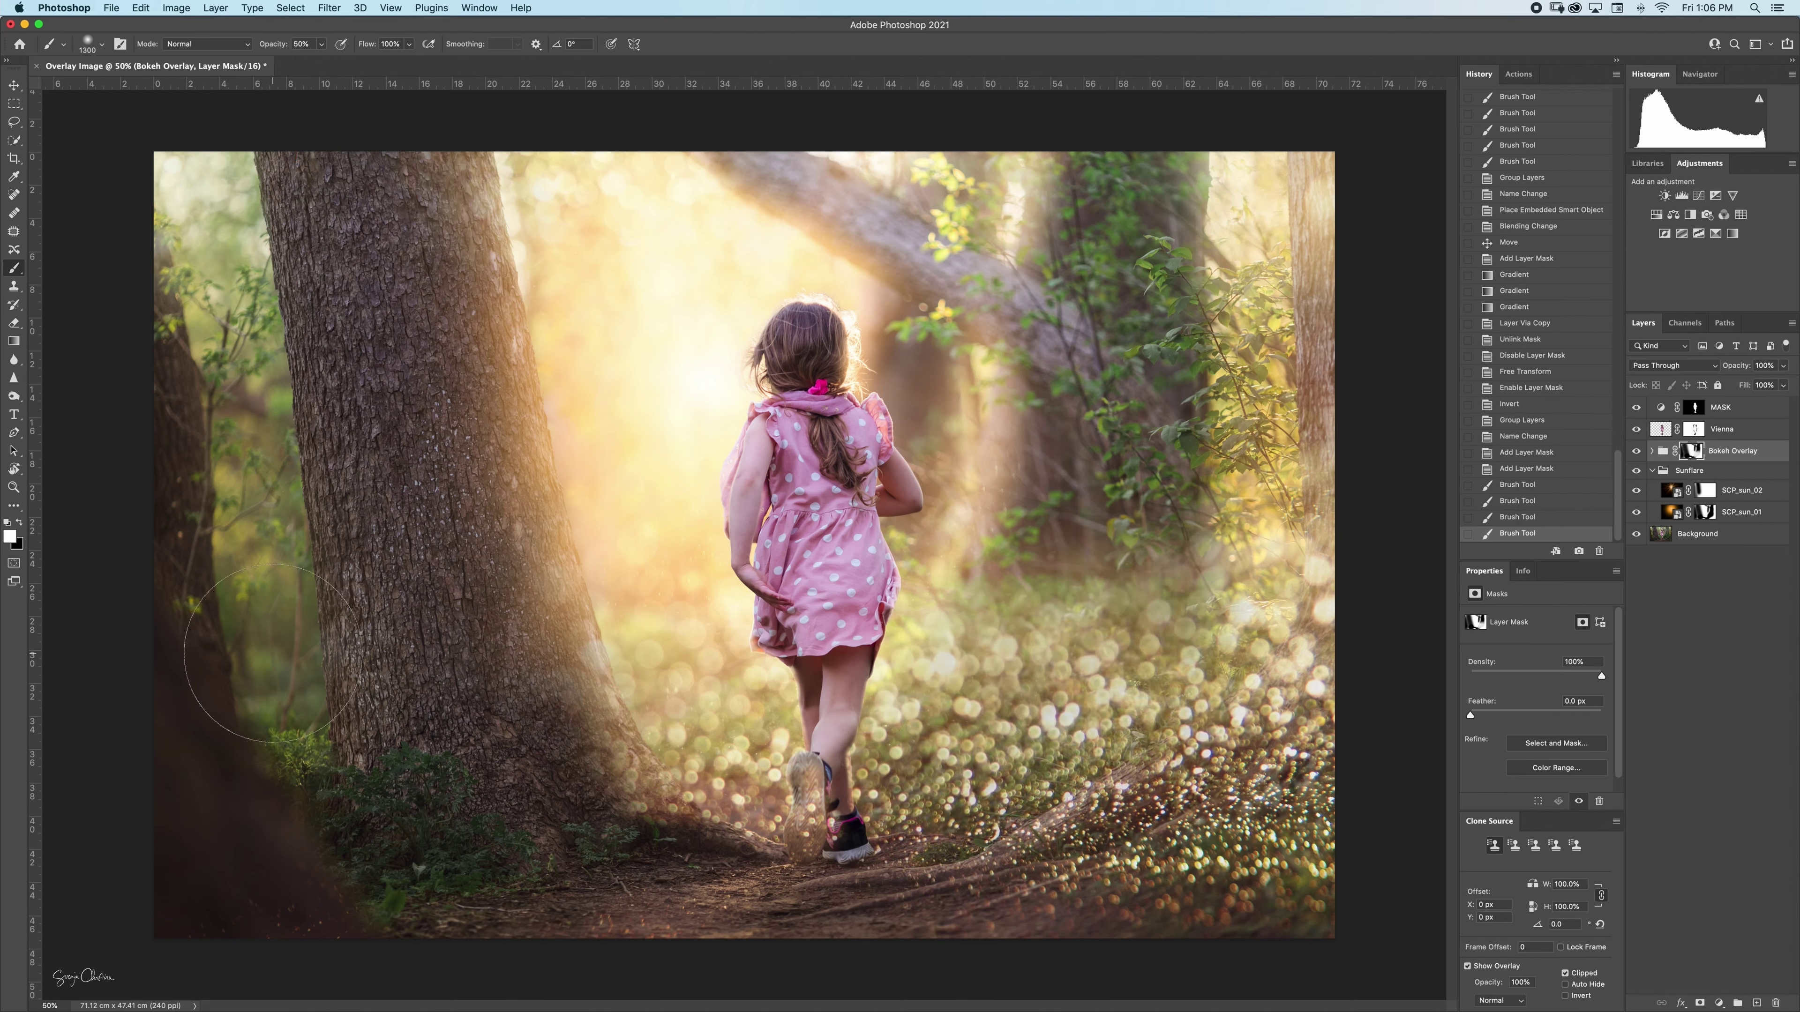
mouse_move(234, 680)
left_mouse_down()
mouse_move(287, 733)
mouse_move(213, 199)
mouse_move(269, 624)
left_mouse_up()
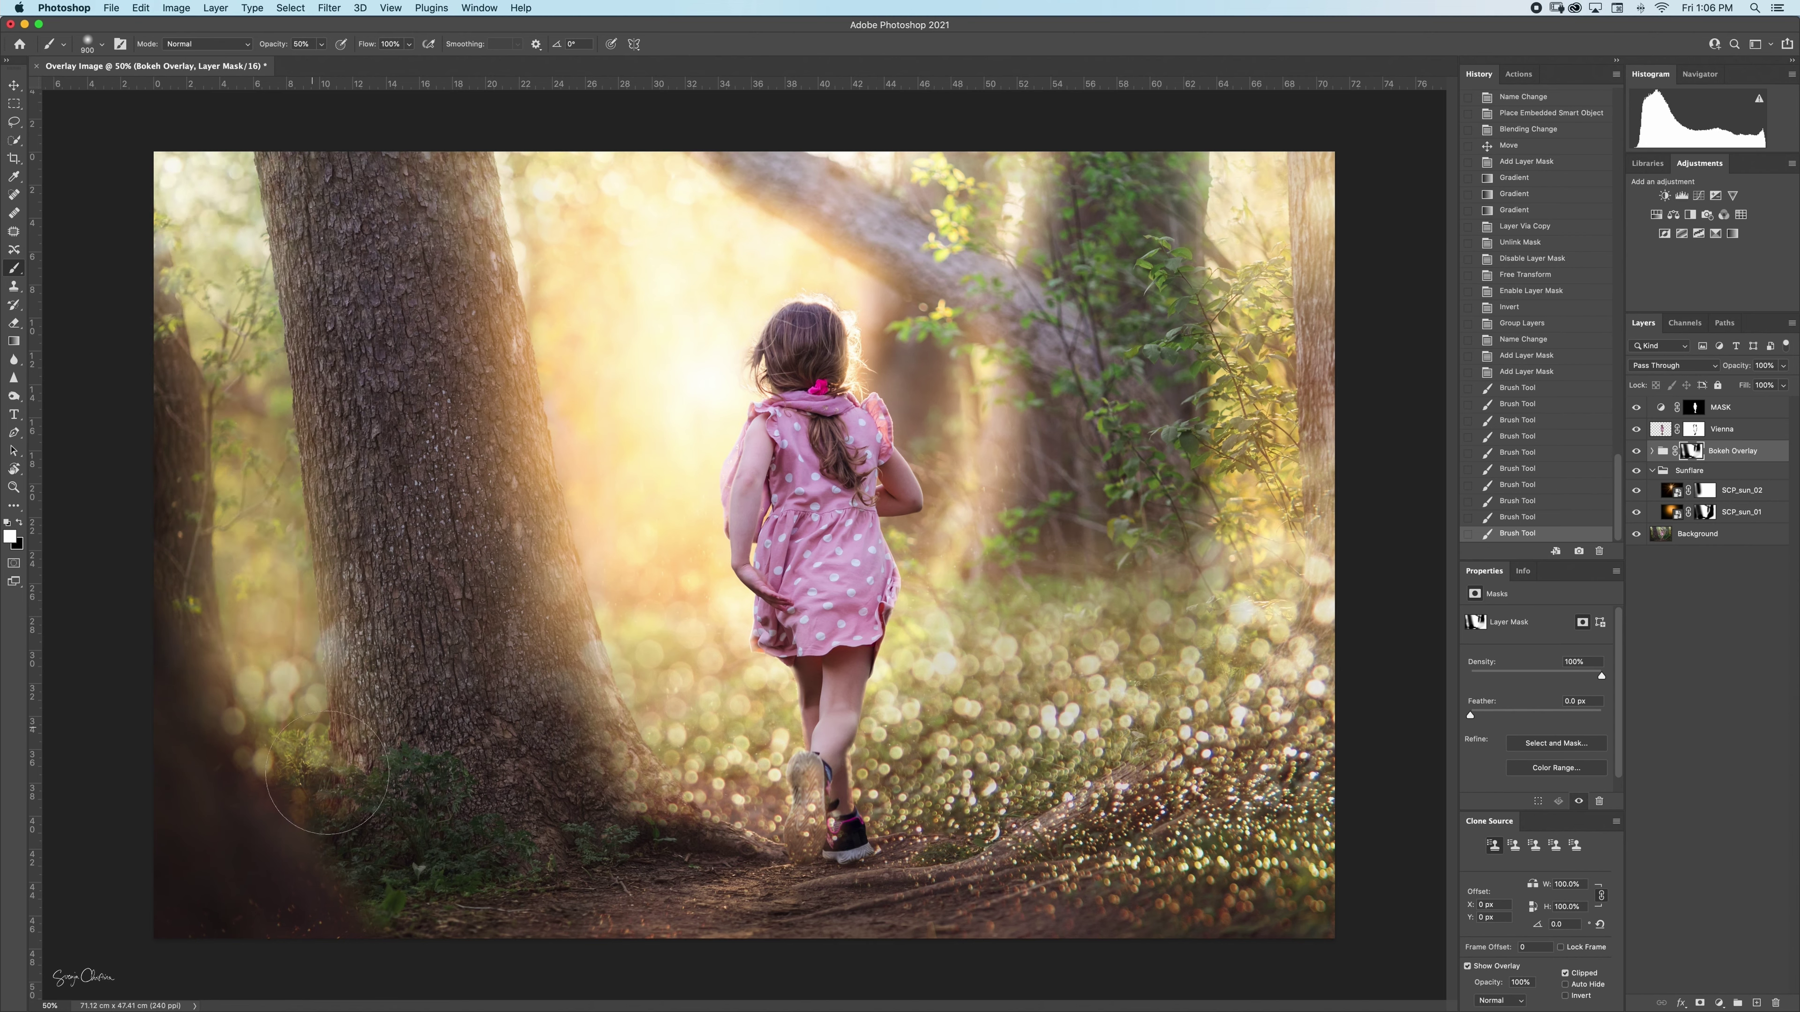
left_click_drag(241, 354, 324, 783)
mouse_move(553, 780)
left_mouse_down()
mouse_move(496, 815)
mouse_move(637, 779)
left_mouse_up()
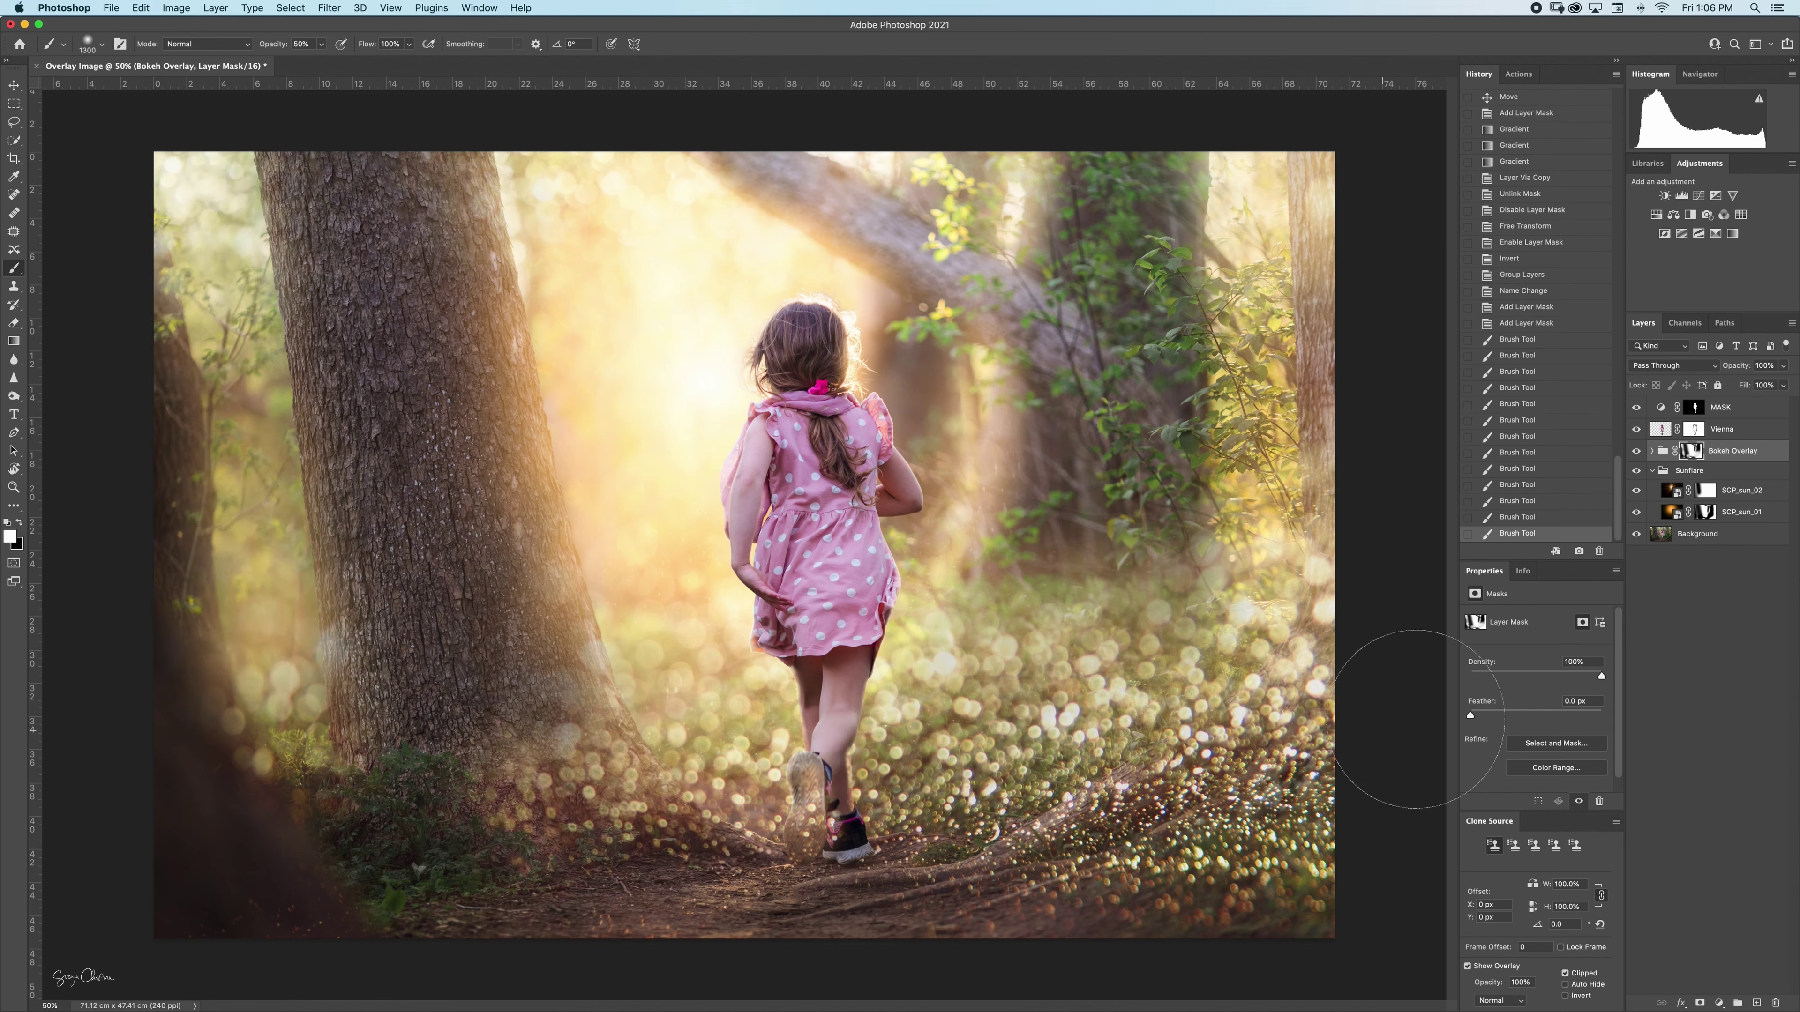
Enlarge the brush and reveal more bokeh over the undergrowth and foliage right of the girl
key("bracketright")
key("bracketright")
key("bracketright")
key("bracketright")
left_click_drag(1134, 638, 1094, 414)
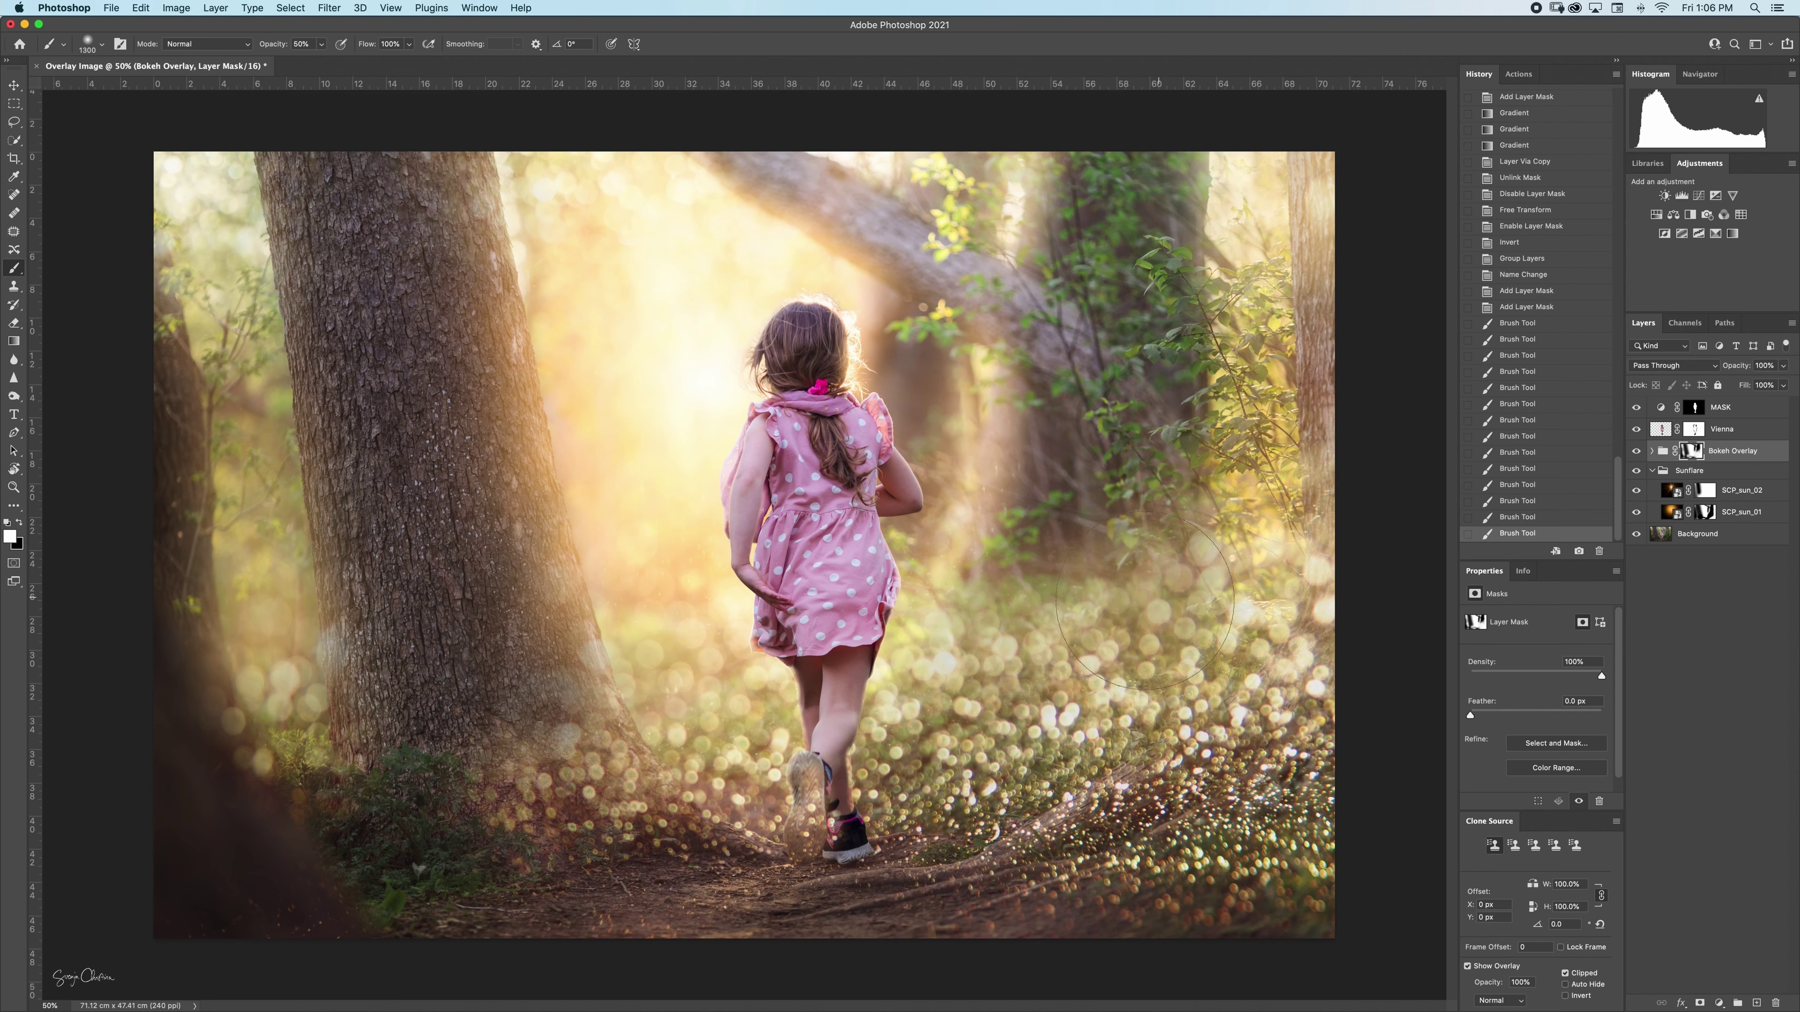
Soften the bokeh with low-opacity black strokes on the group mask, over the upper grassy bank and beside the girl
key("x")
key("bracketleft")
key("bracketleft")
key("bracketleft")
key("bracketleft")
key("bracketleft")
left_click_drag(1064, 555, 996, 661)
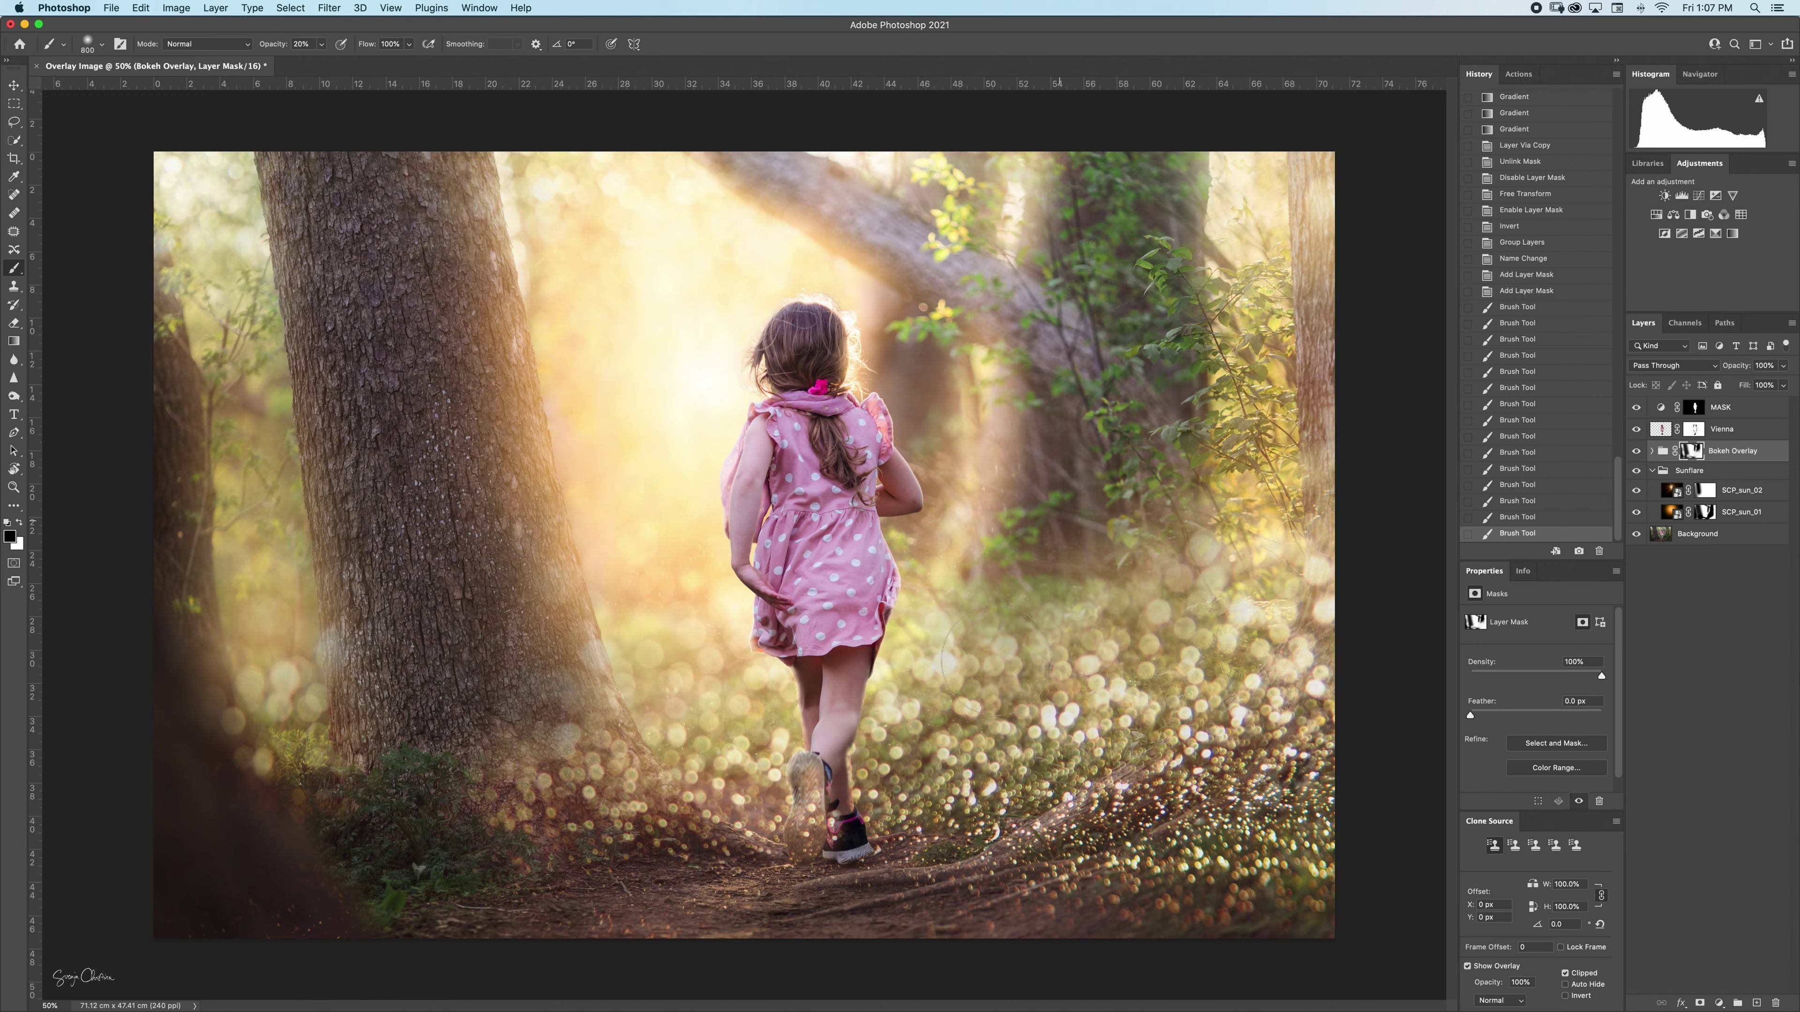
key("bracketright")
key("bracketright")
key("bracketright")
key("bracketright")
left_click_drag(1162, 518, 1226, 609)
mouse_move(1067, 522)
left_mouse_down()
mouse_move(1070, 603)
mouse_move(978, 673)
left_mouse_up()
left_click_drag(1105, 596, 1140, 652)
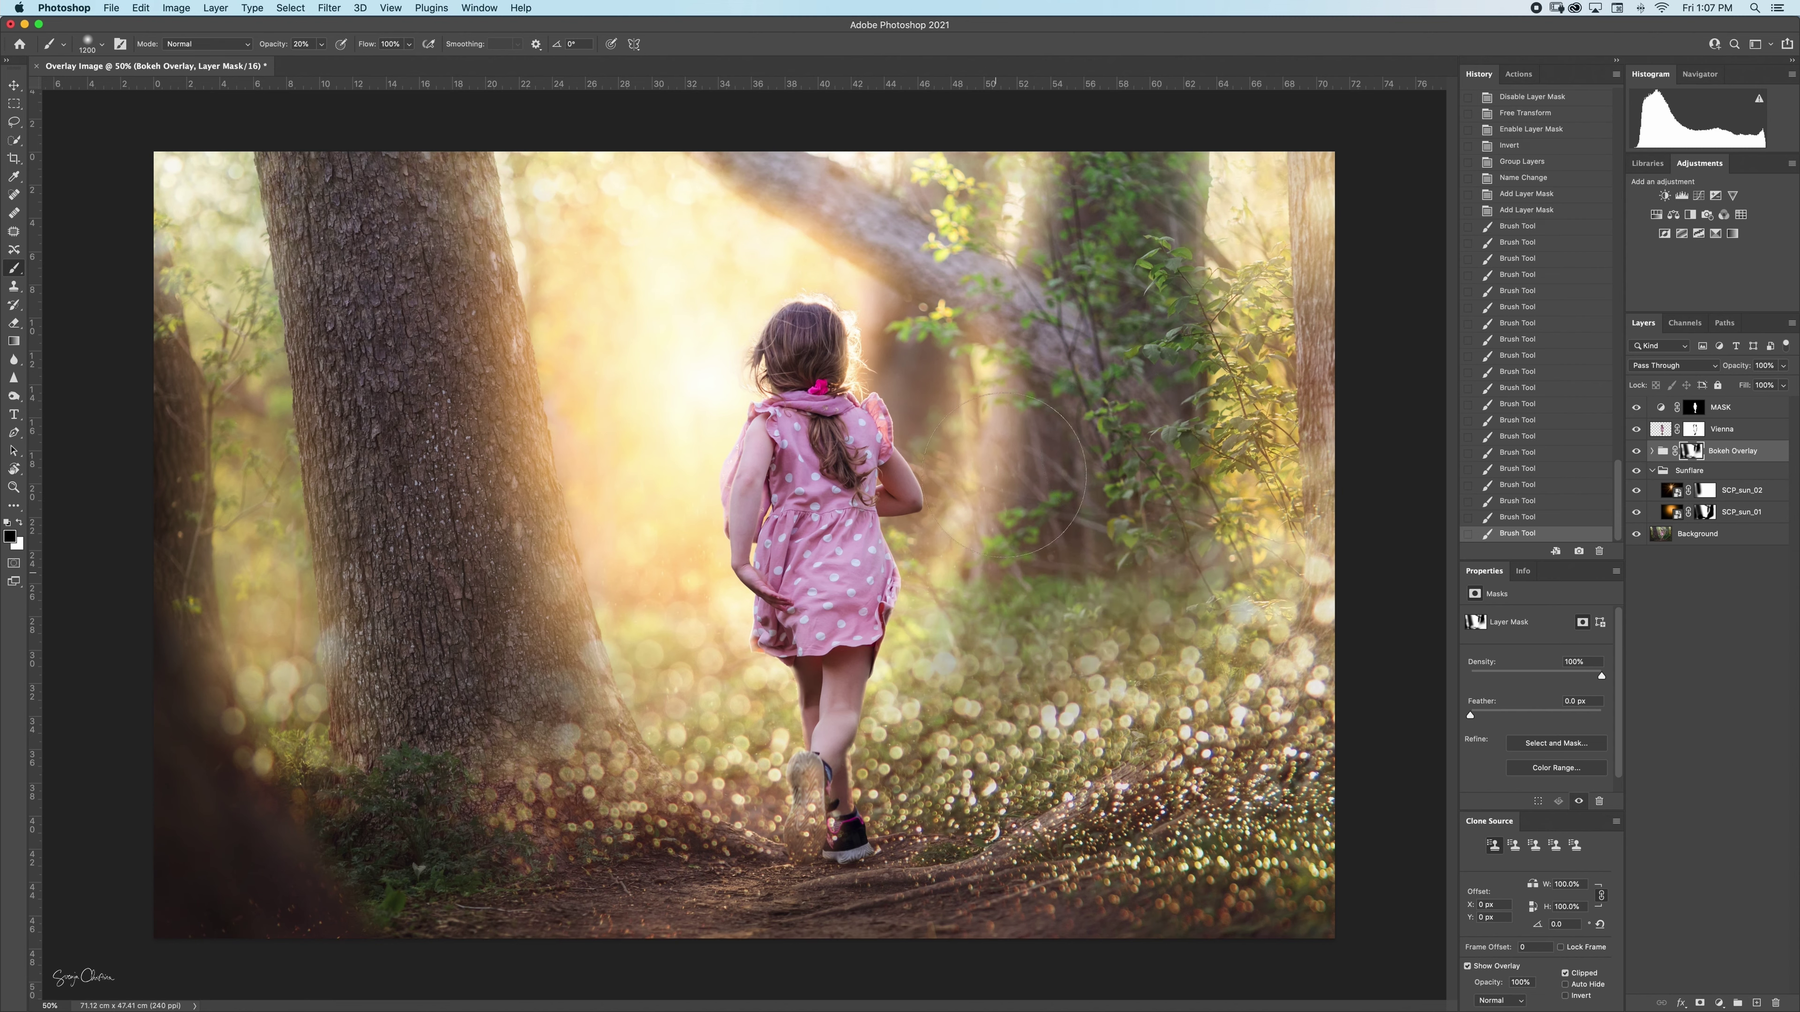
left_click_drag(943, 546, 977, 609)
left_click_drag(961, 466, 907, 709)
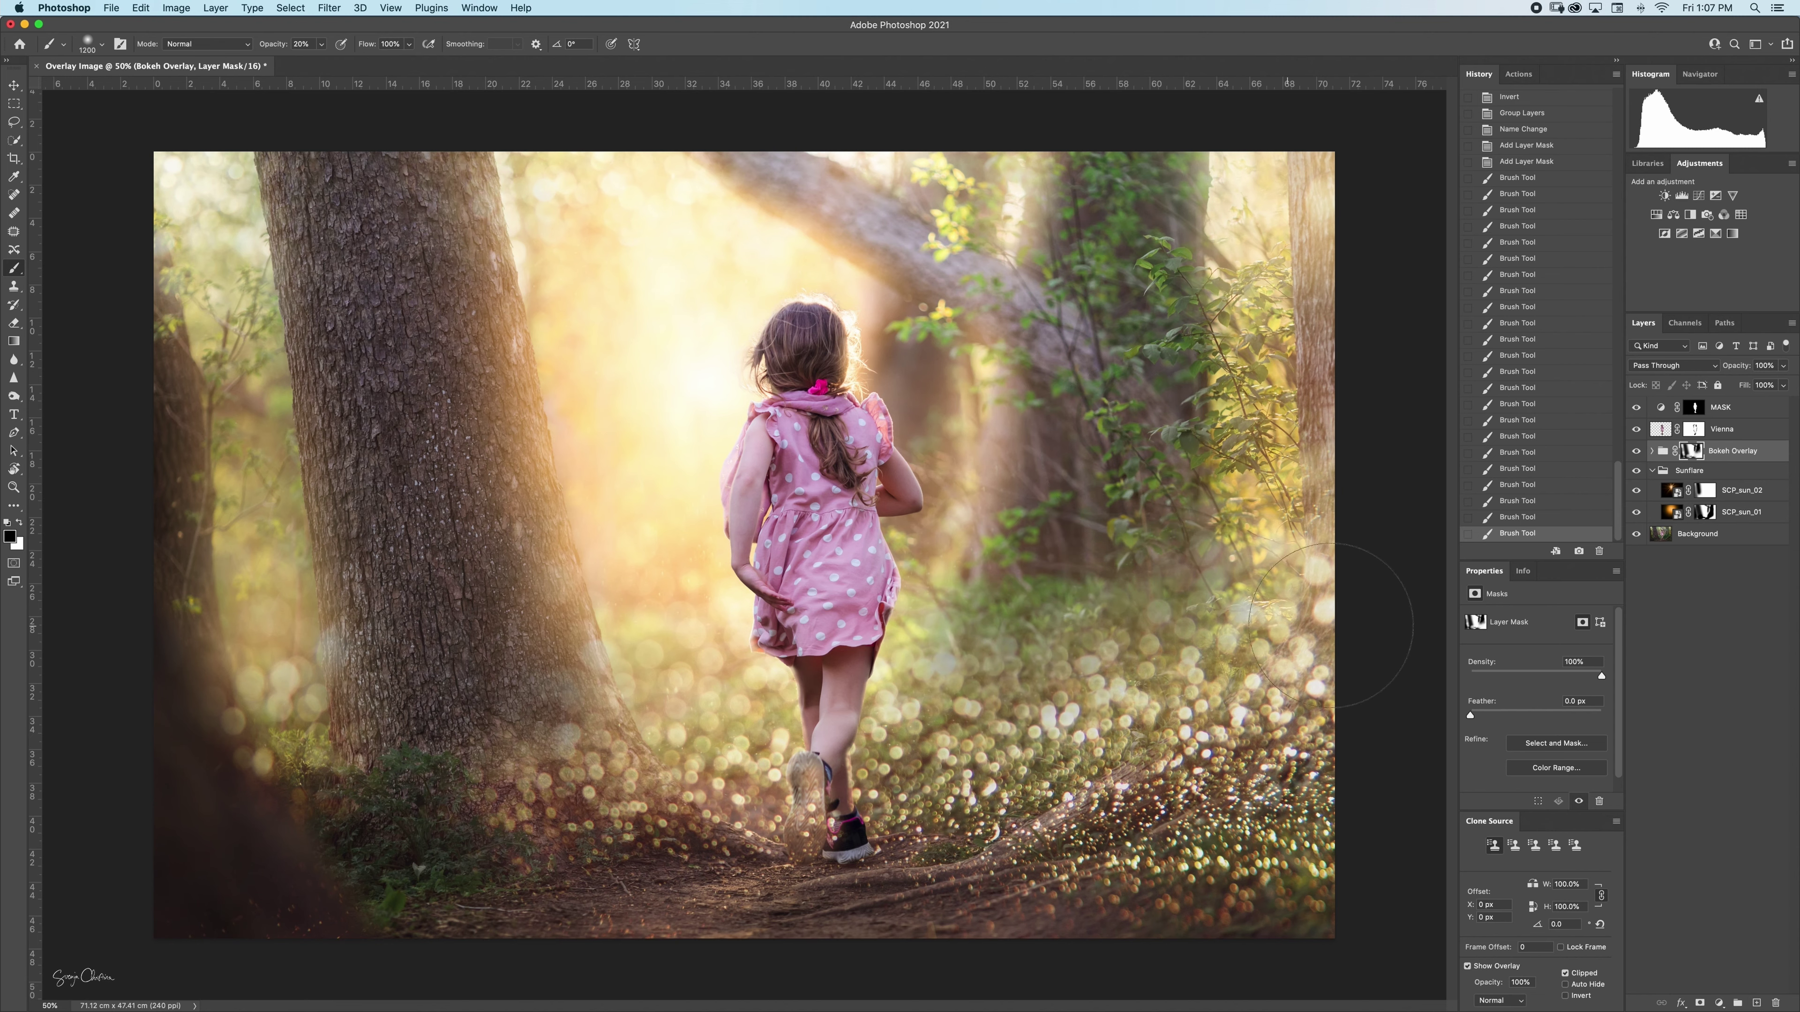
Try the Sunflare group at 84% opacity and return it to 100%
left_click(1689, 476)
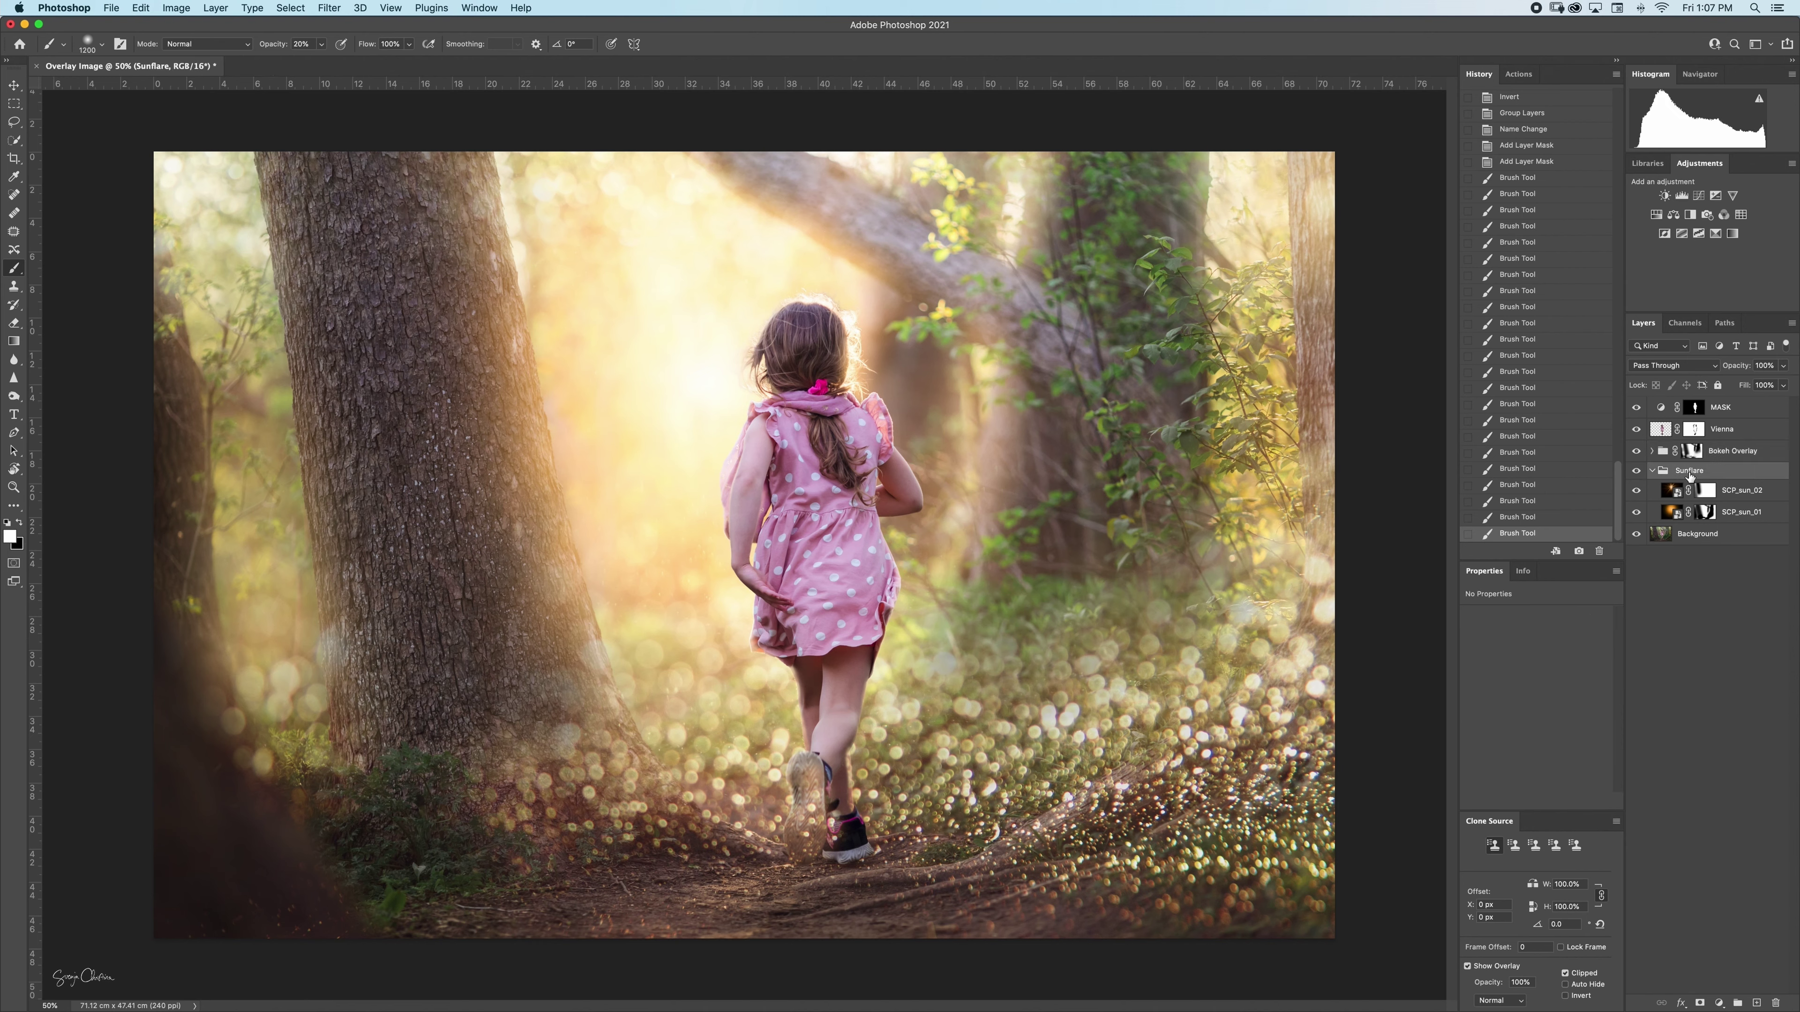
left_click_drag(1737, 371, 1729, 368)
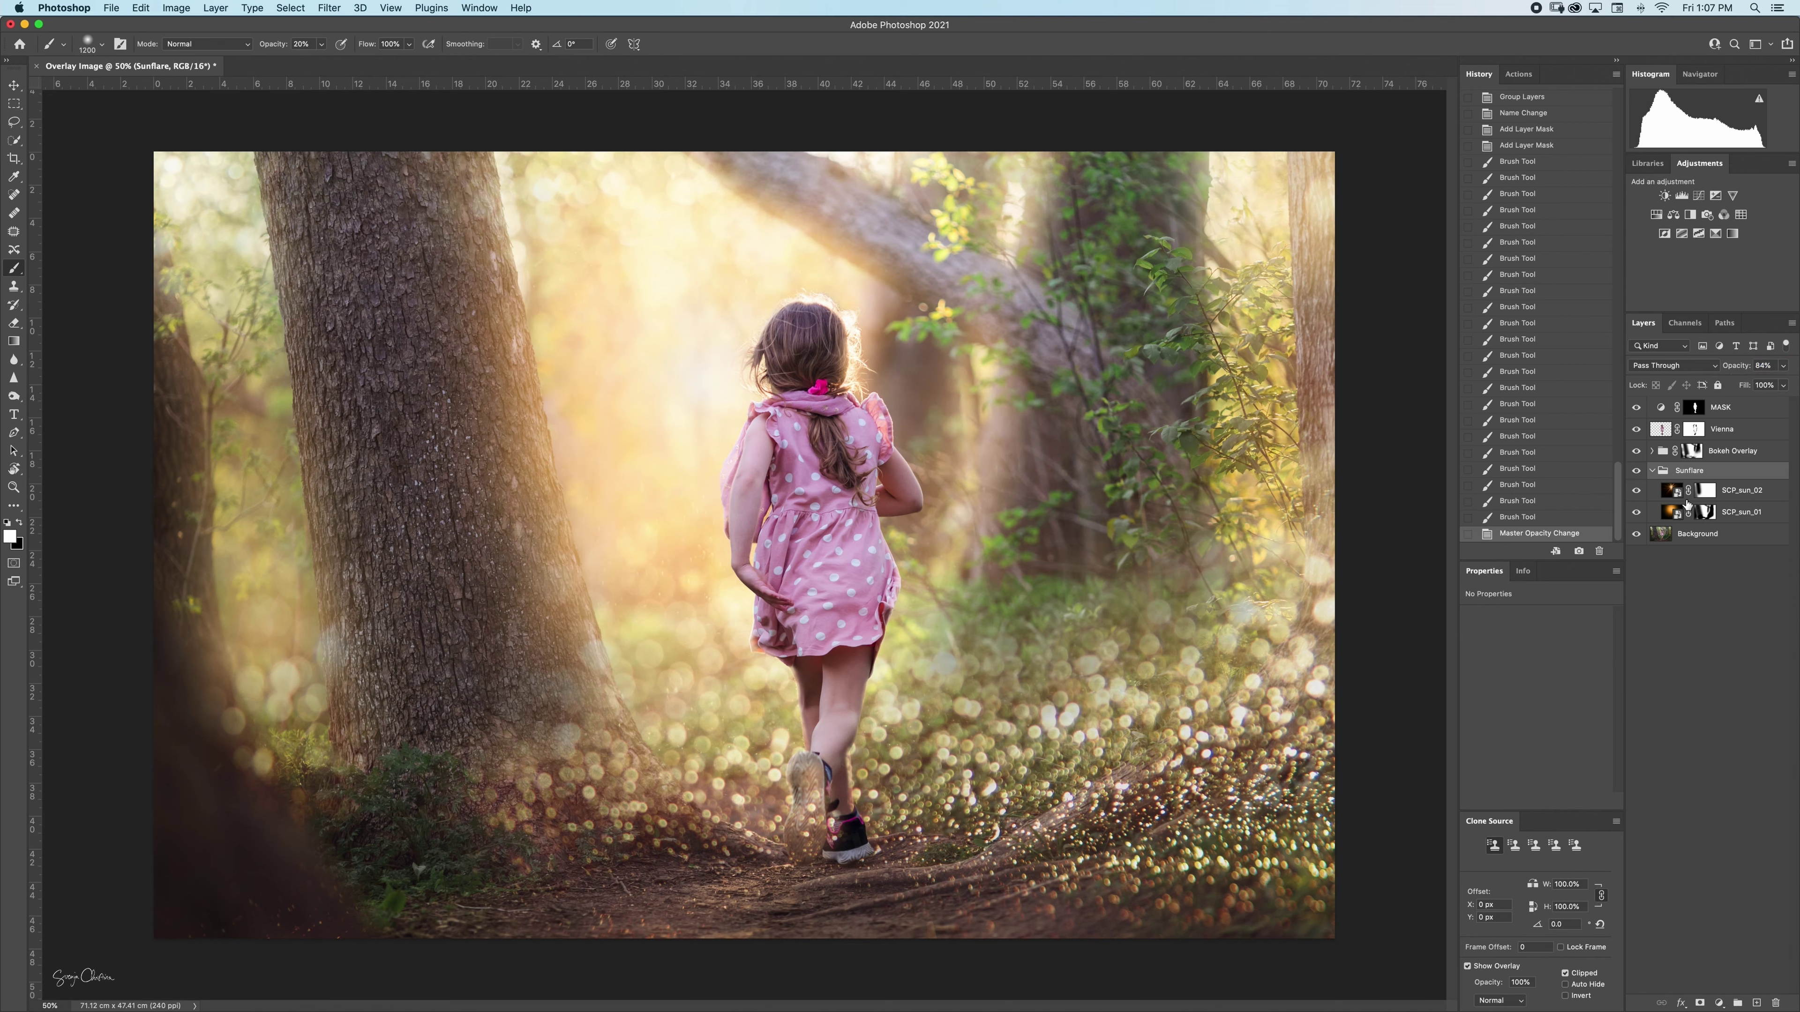
left_click(1673, 513)
left_click(1673, 490)
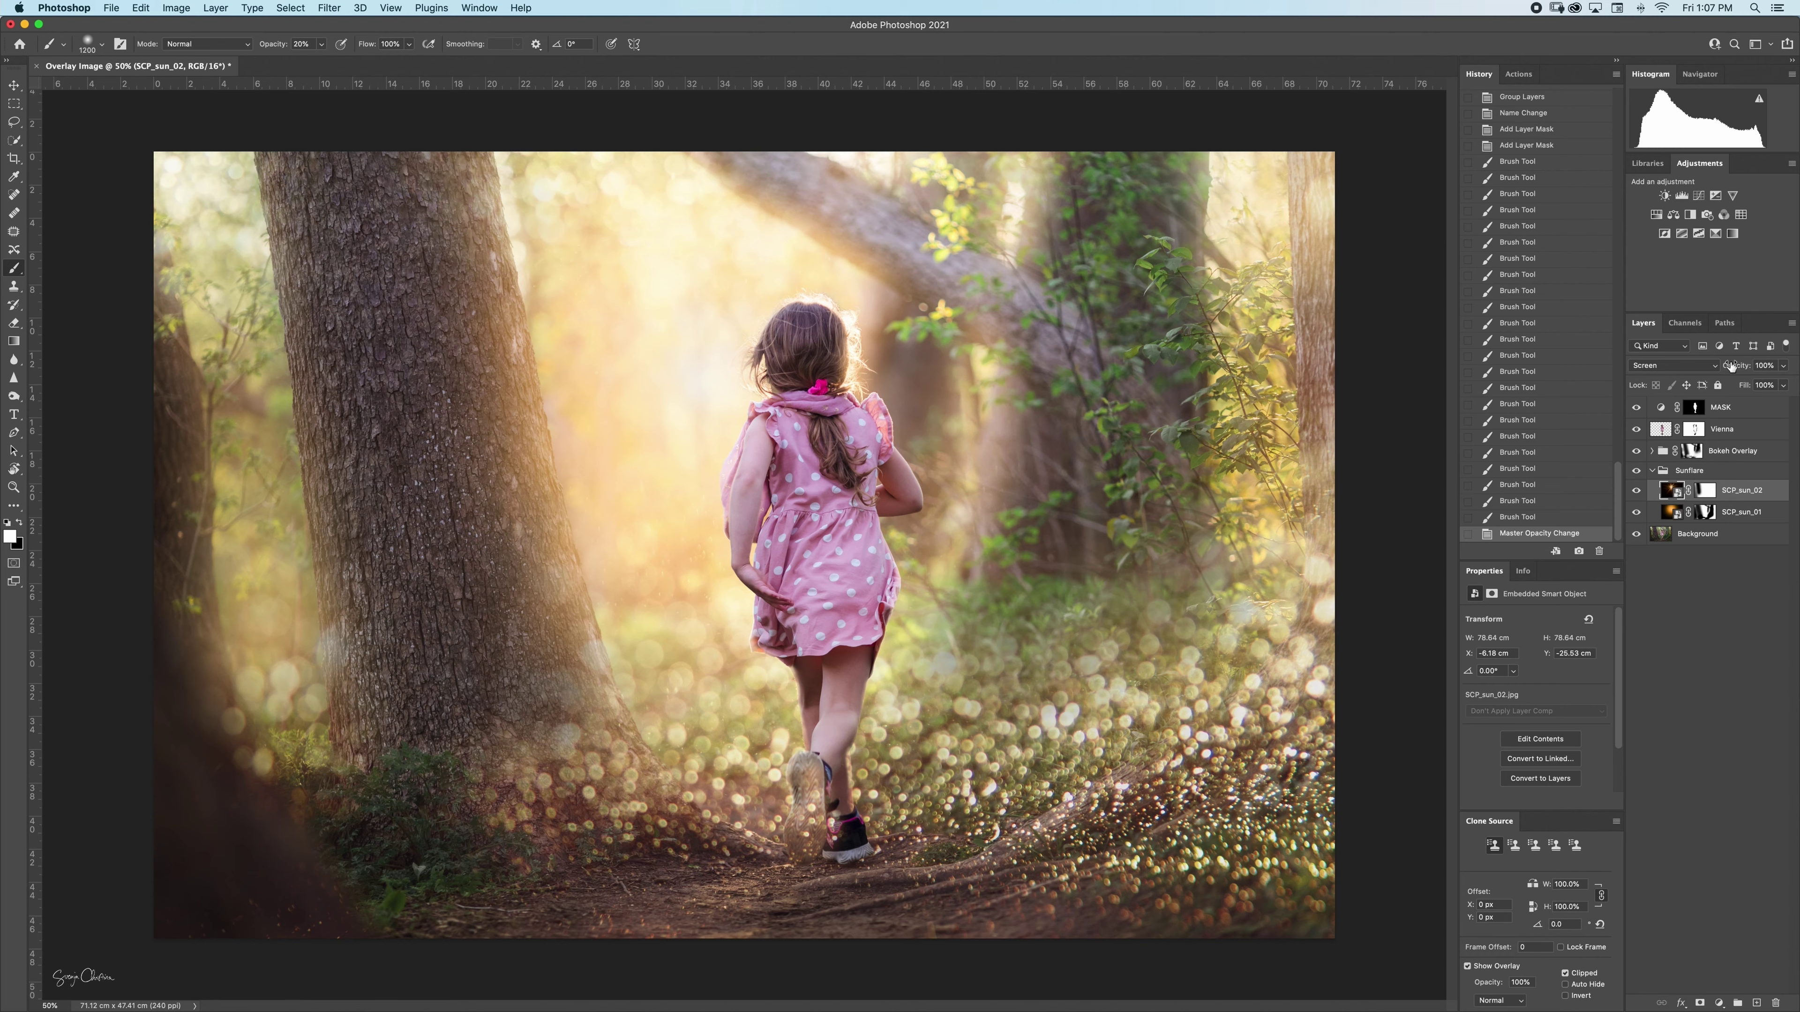
left_click(1720, 471)
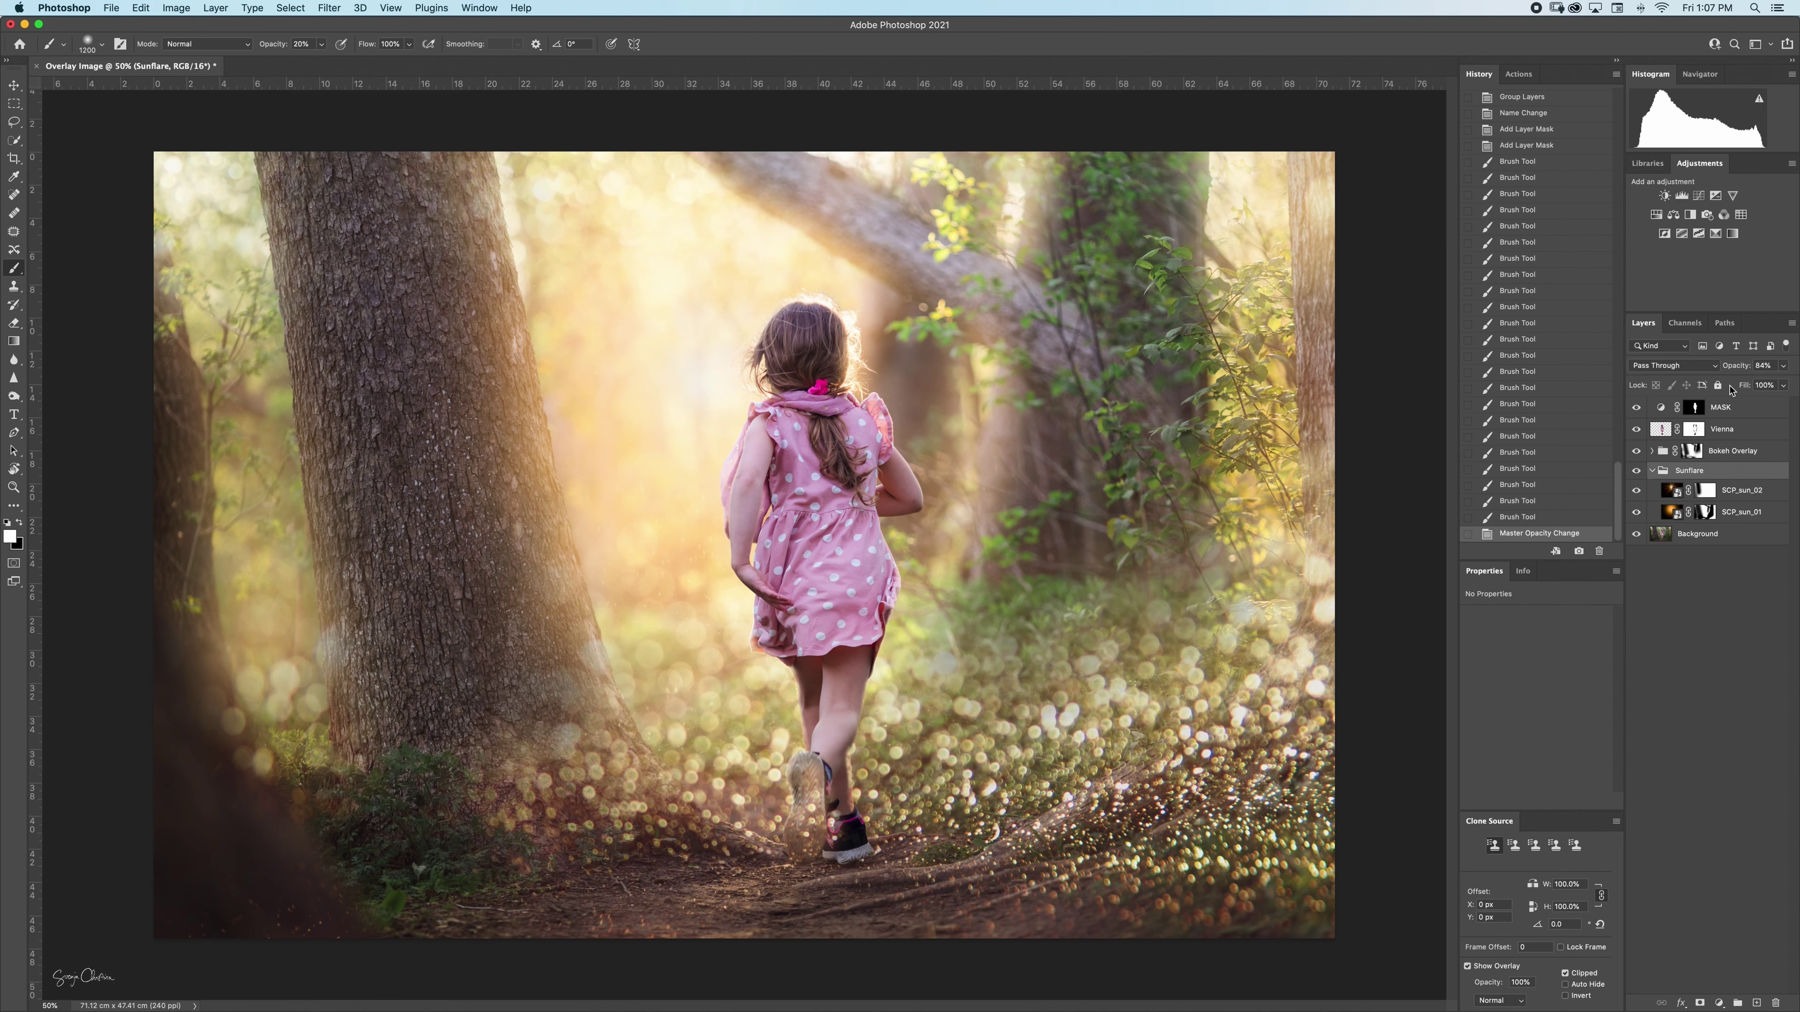
left_click_drag(1736, 370, 1796, 488)
Reduce the opacity of SCP_sun_02 to about 76% and SCP_sun_01 to 69%, and collapse the Sunflare group
left_click(1739, 494)
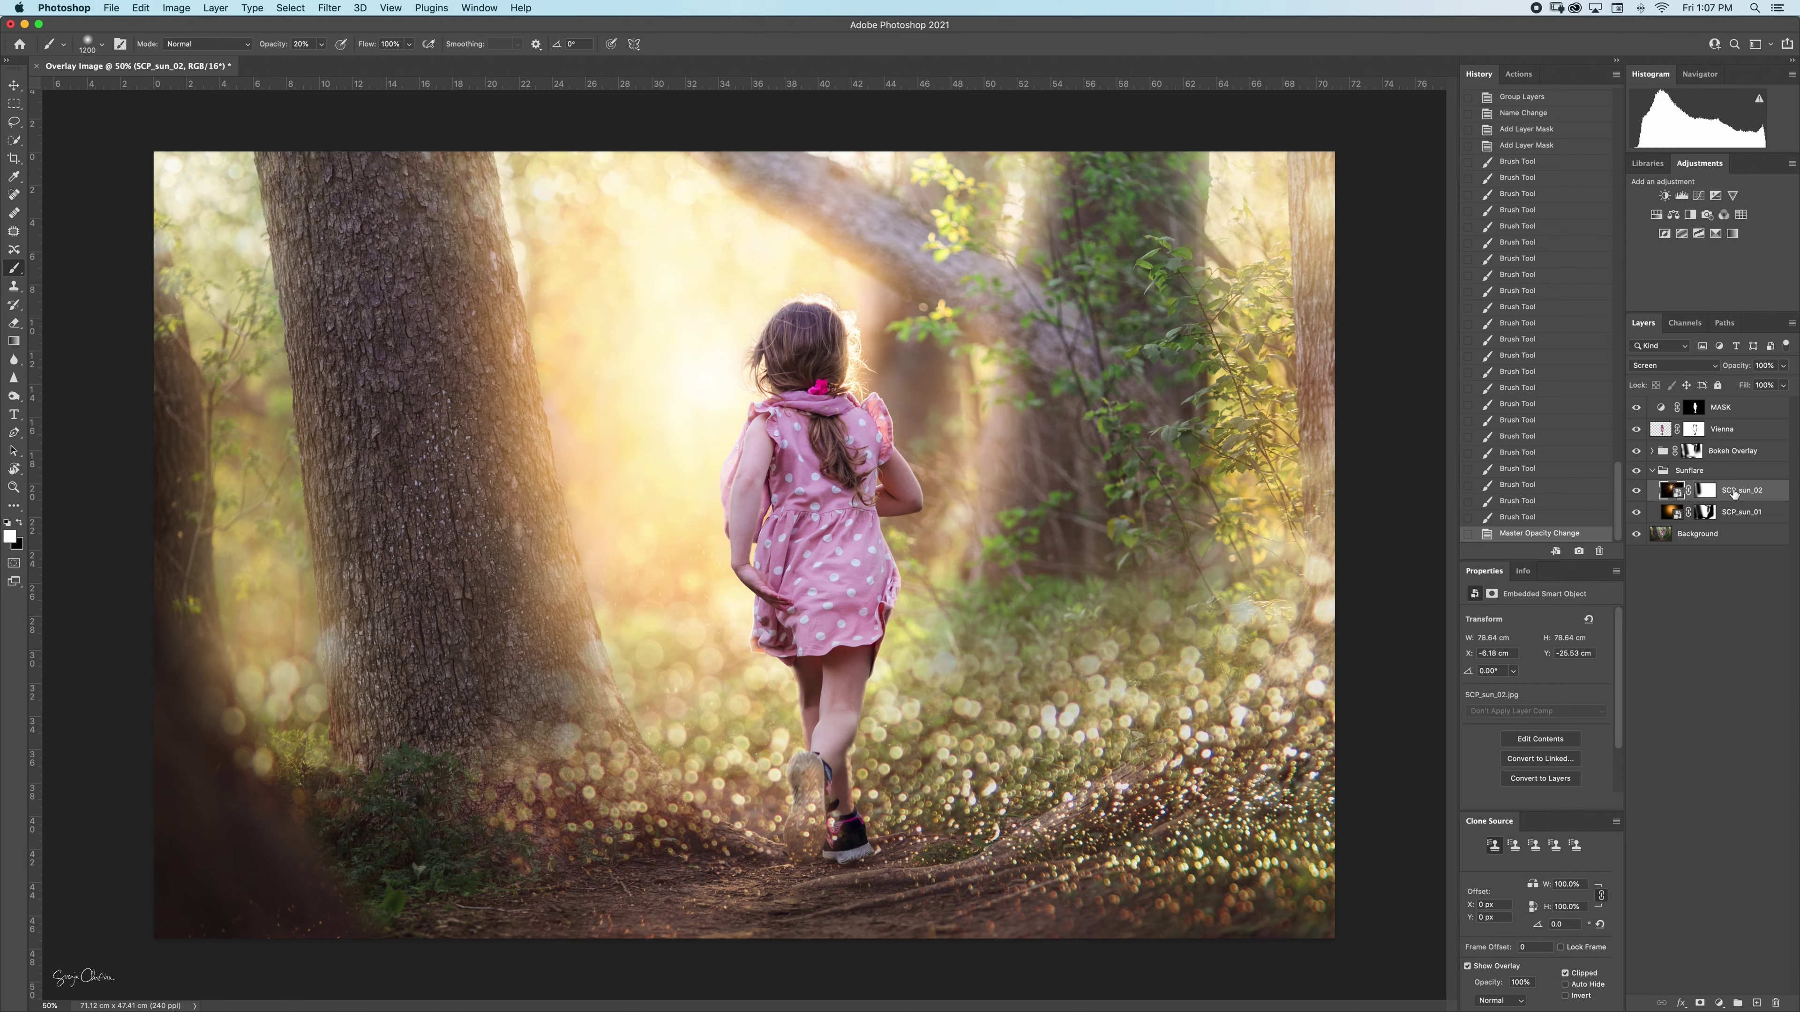
left_click_drag(1739, 369, 1721, 371)
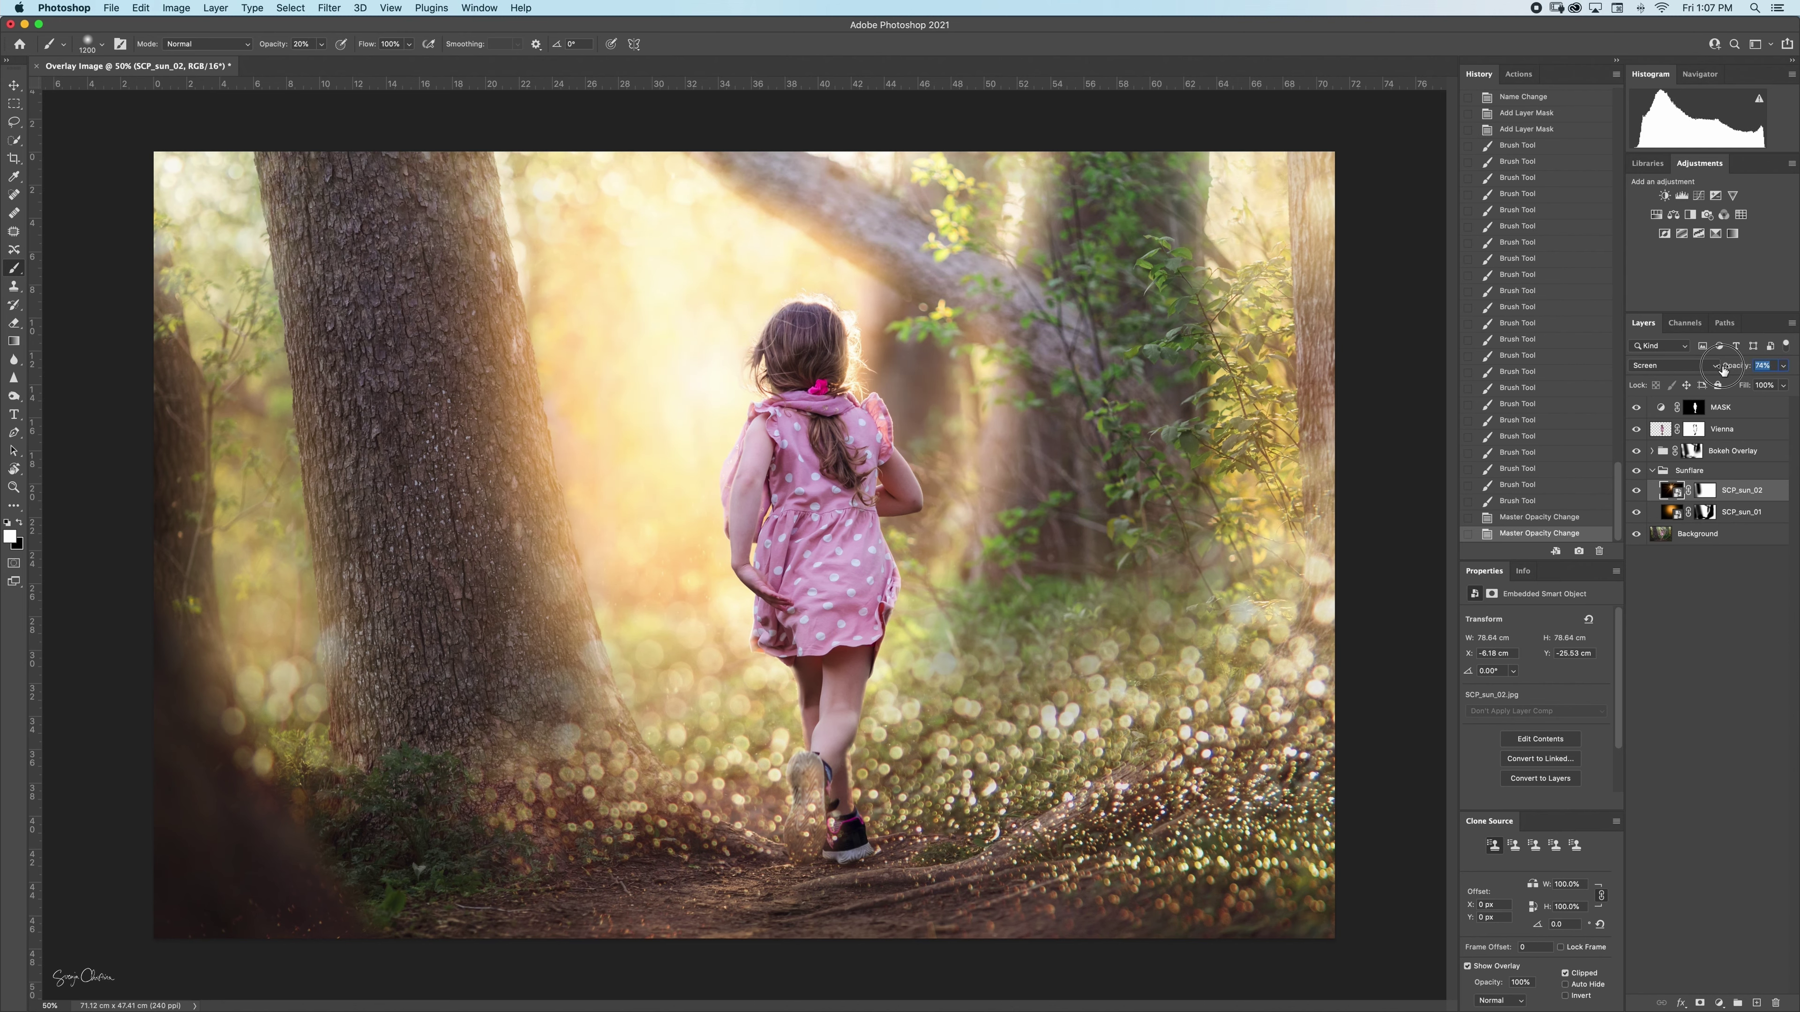
left_click(1733, 515)
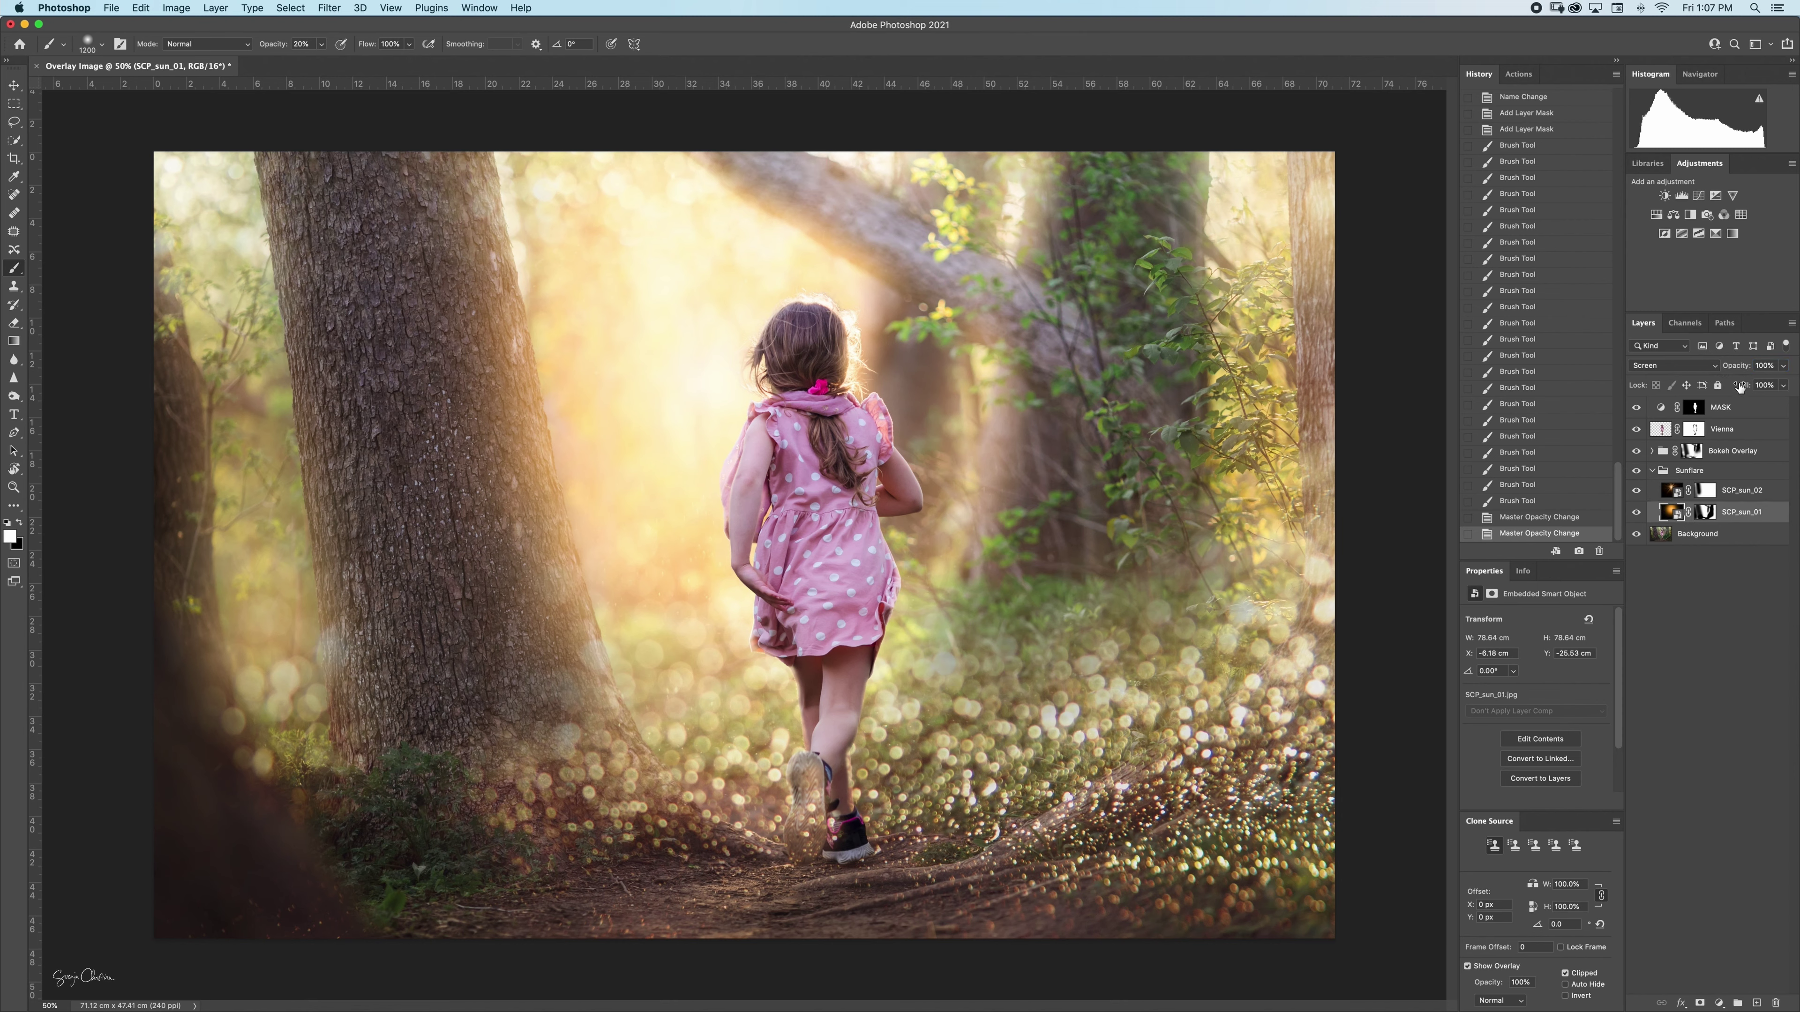
left_click_drag(1737, 370, 1719, 369)
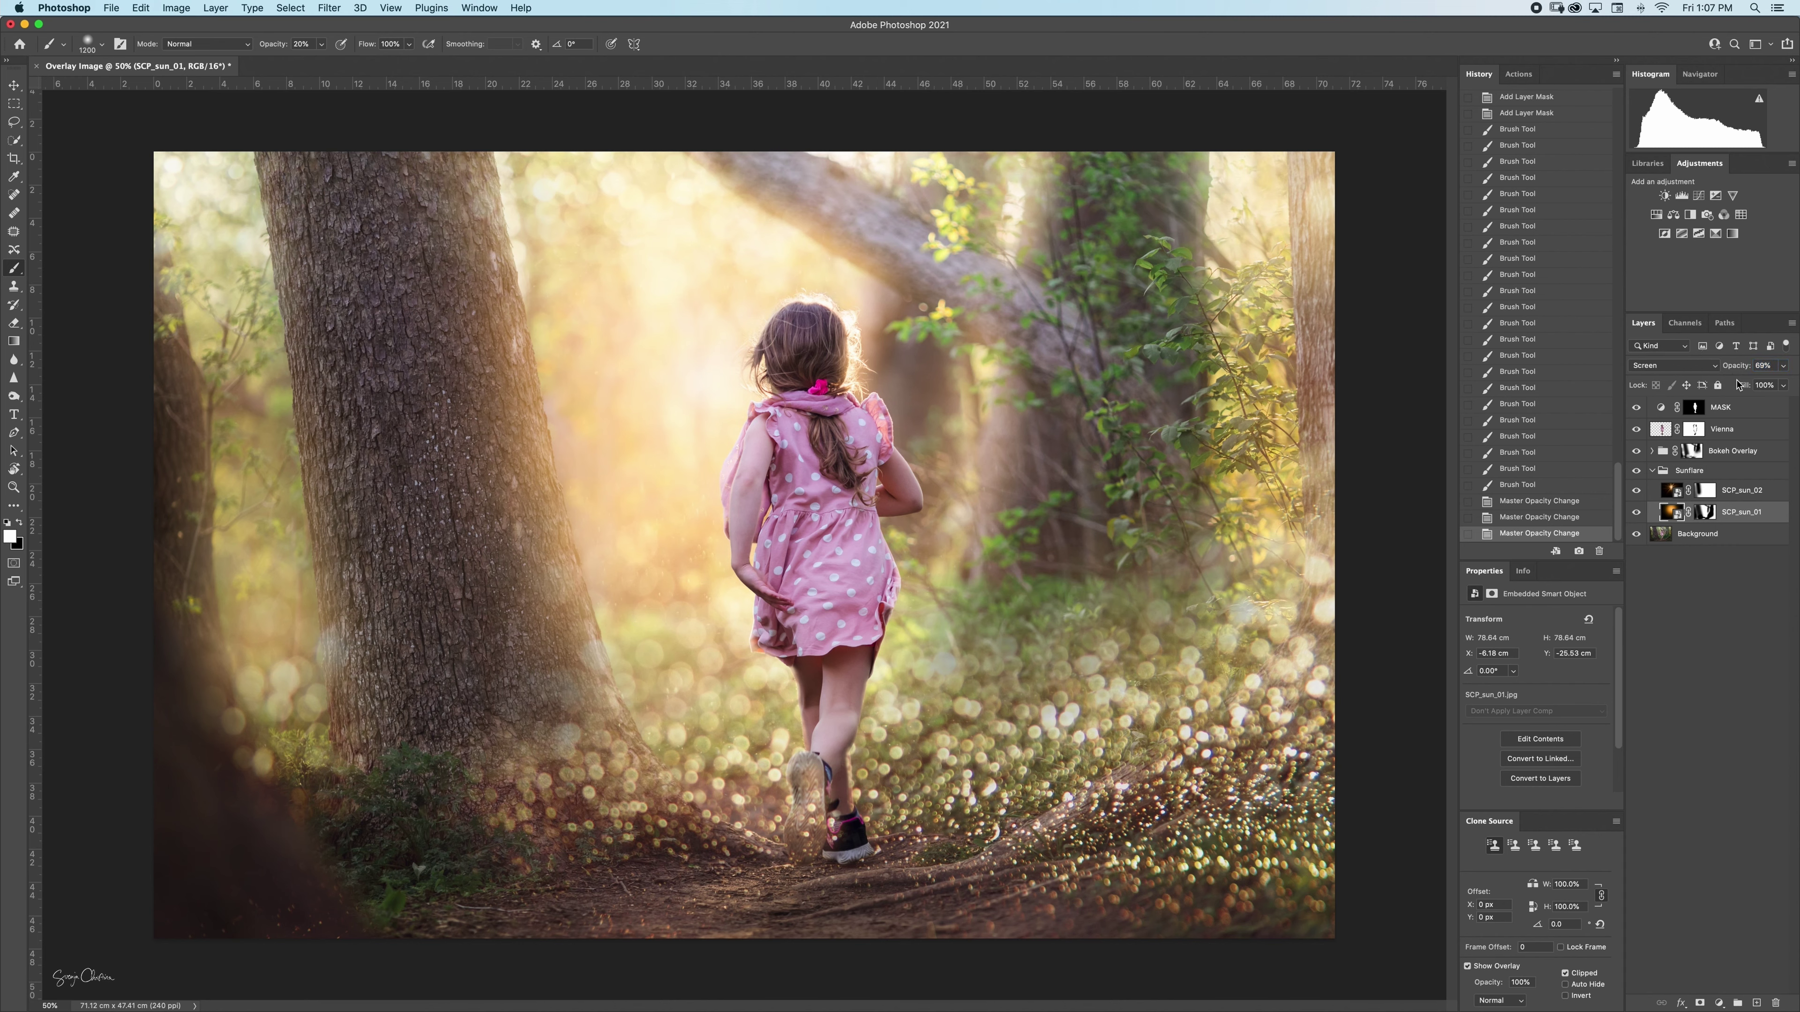
left_click(1651, 472)
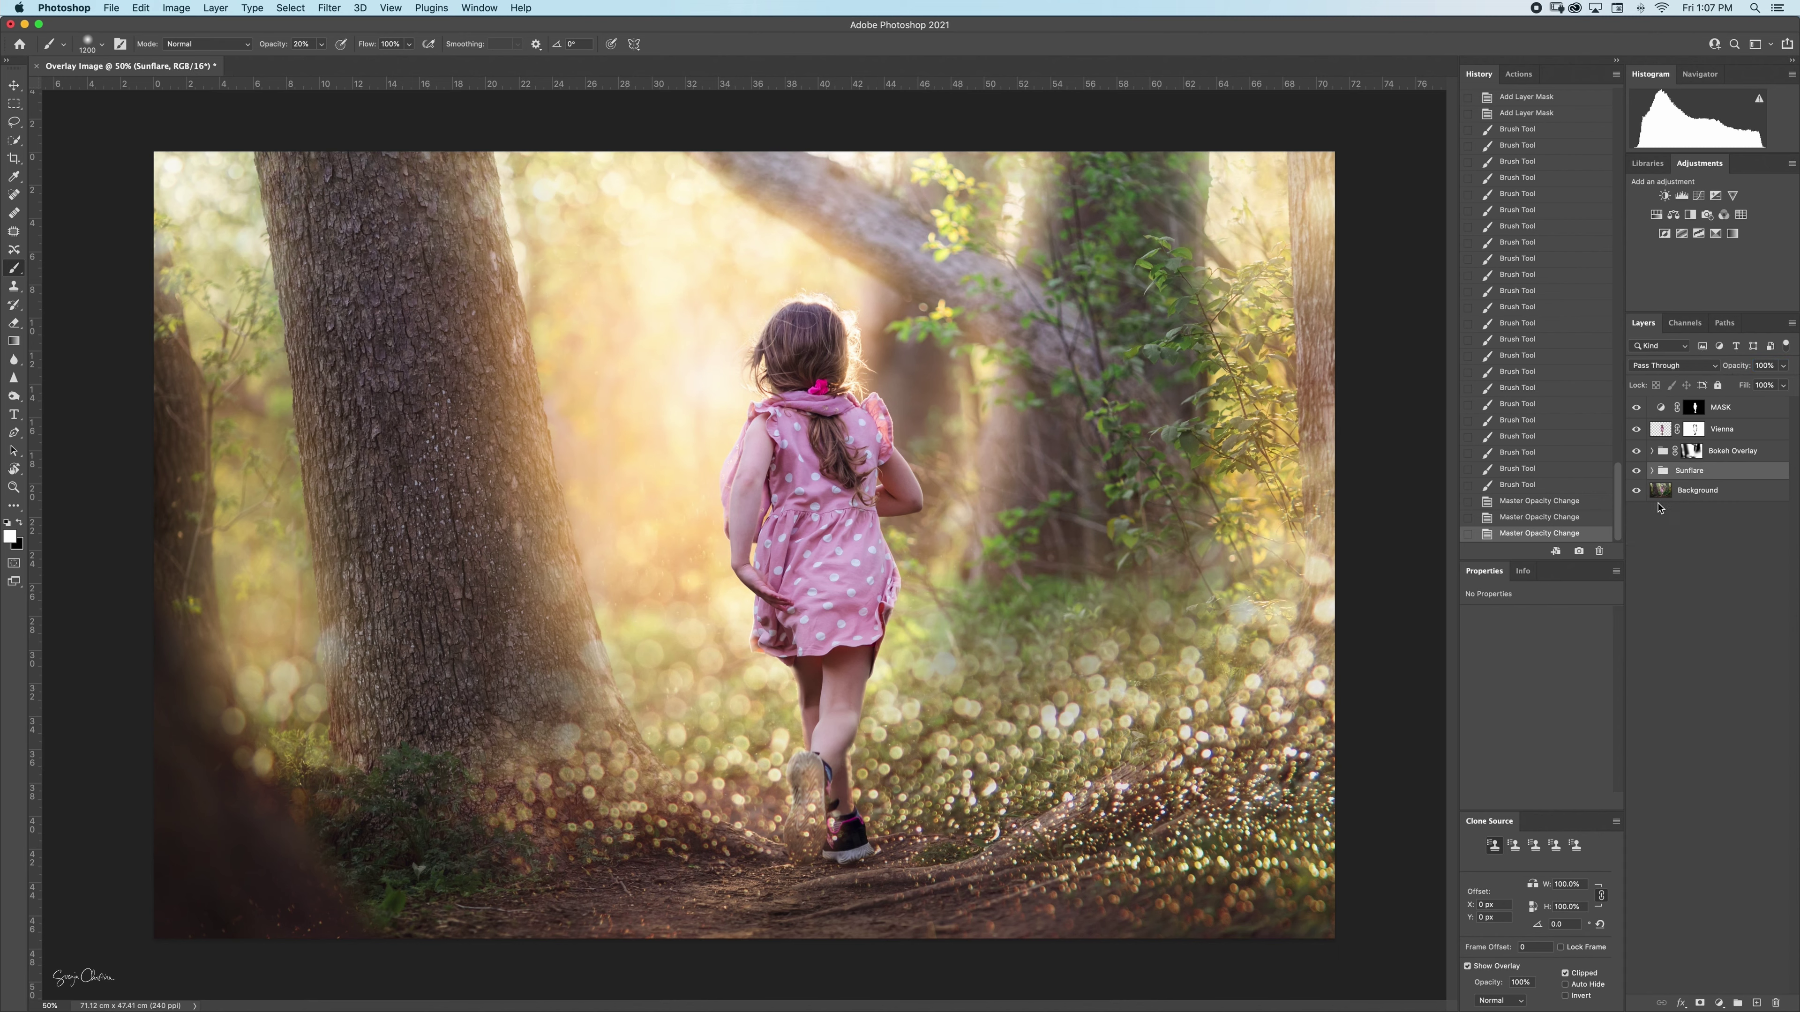
Keep the Bokeh Overlay group at 100% opacity and paint black on its mask over the foliage right of the girl
left_click(1731, 453)
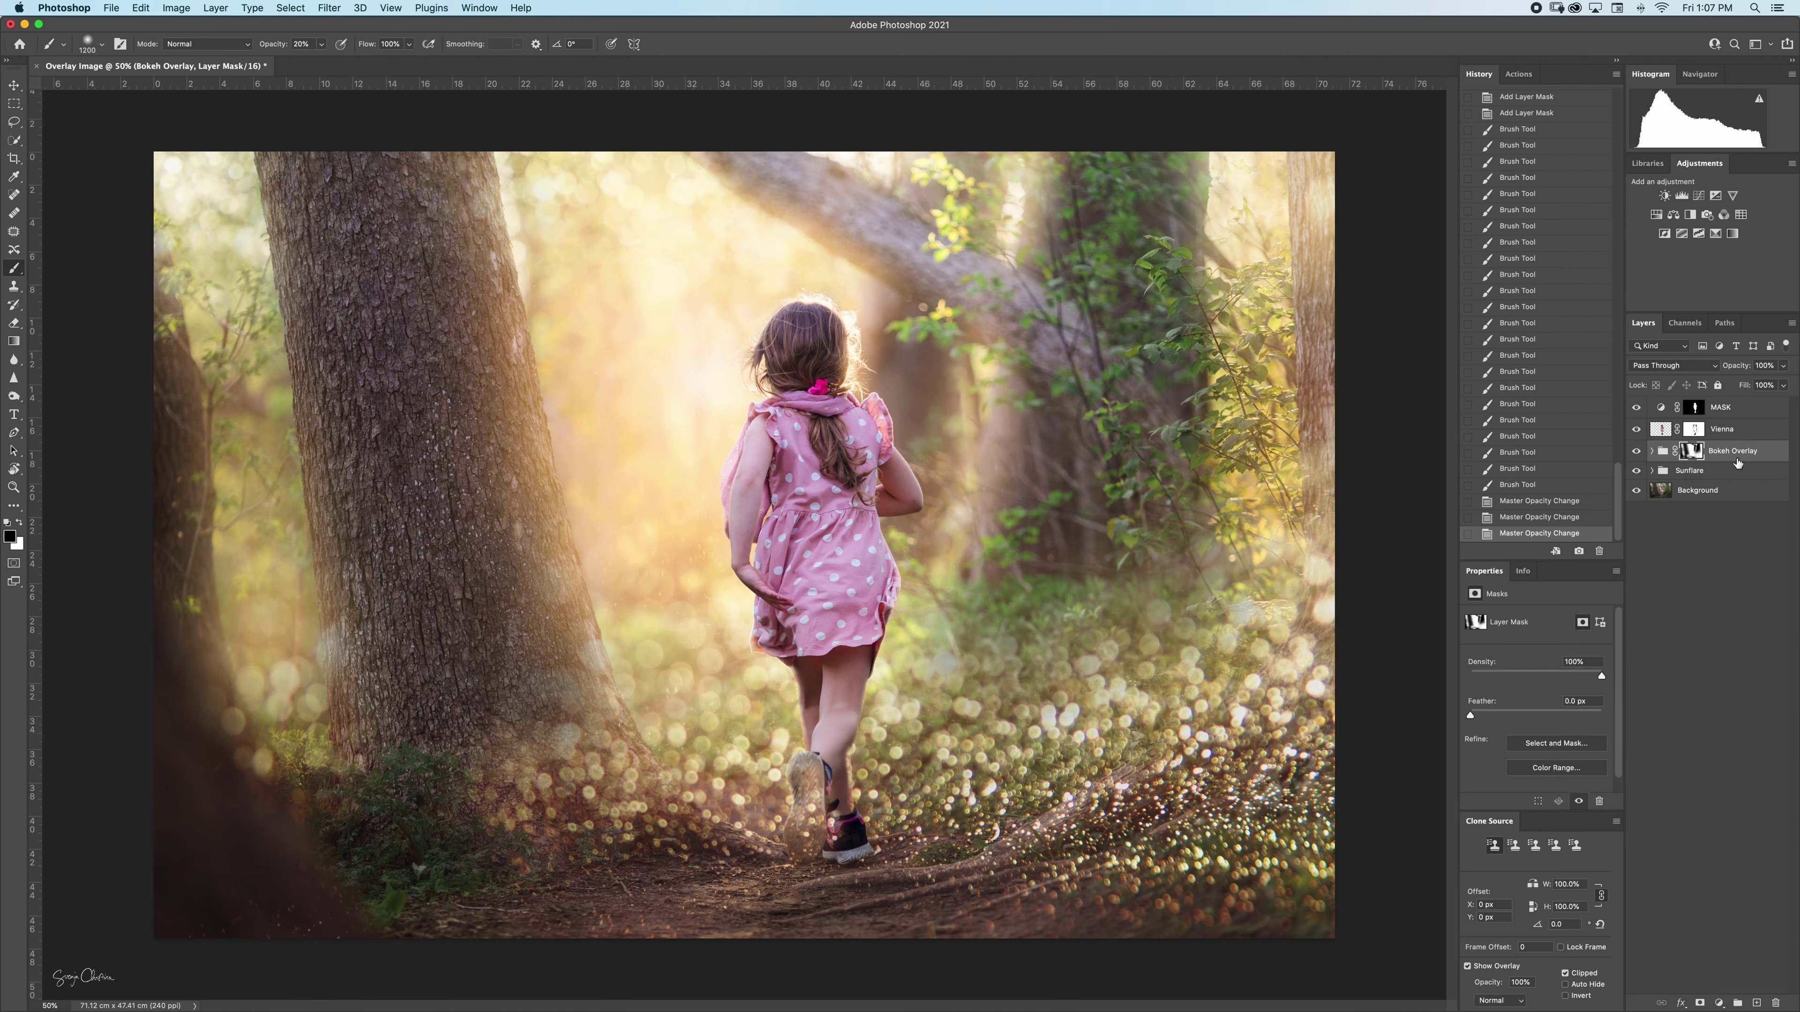
left_click_drag(1736, 372, 1796, 475)
mouse_move(1030, 590)
left_mouse_down()
mouse_move(1105, 524)
mouse_move(1089, 557)
mouse_move(1134, 560)
left_mouse_up()
left_click_drag(1285, 84, 1339, 231)
left_click(1345, 217)
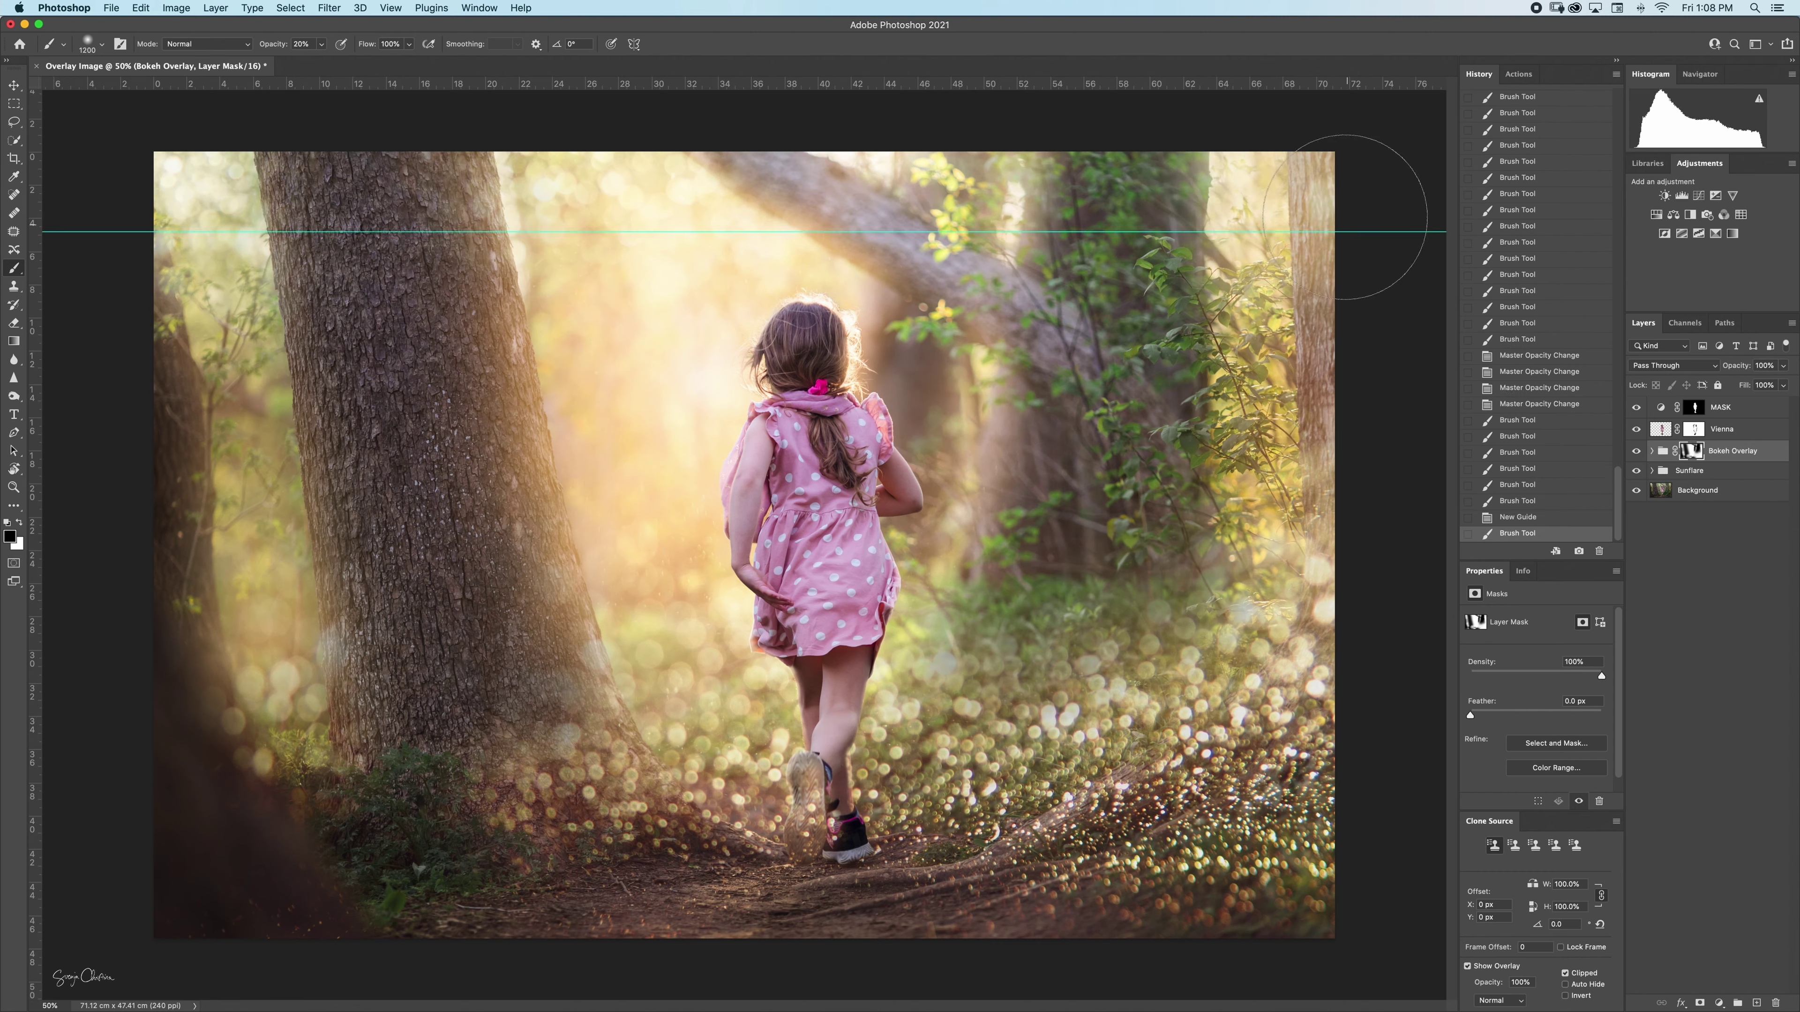
left_click(1516, 501)
Paint the bokeh off the trunk at the photo's right edge and, with a smaller brush, off the leaning branch above the girl
mouse_move(1284, 363)
left_mouse_down()
mouse_move(1303, 142)
mouse_move(1311, 284)
mouse_move(1275, 297)
left_mouse_up()
key("bracketleft")
key("bracketleft")
key("bracketleft")
key("bracketleft")
key("bracketleft")
key("bracketleft")
key("bracketleft")
key("bracketleft")
key("bracketleft")
key("bracketleft")
key("bracketleft")
left_click_drag(832, 241, 967, 166)
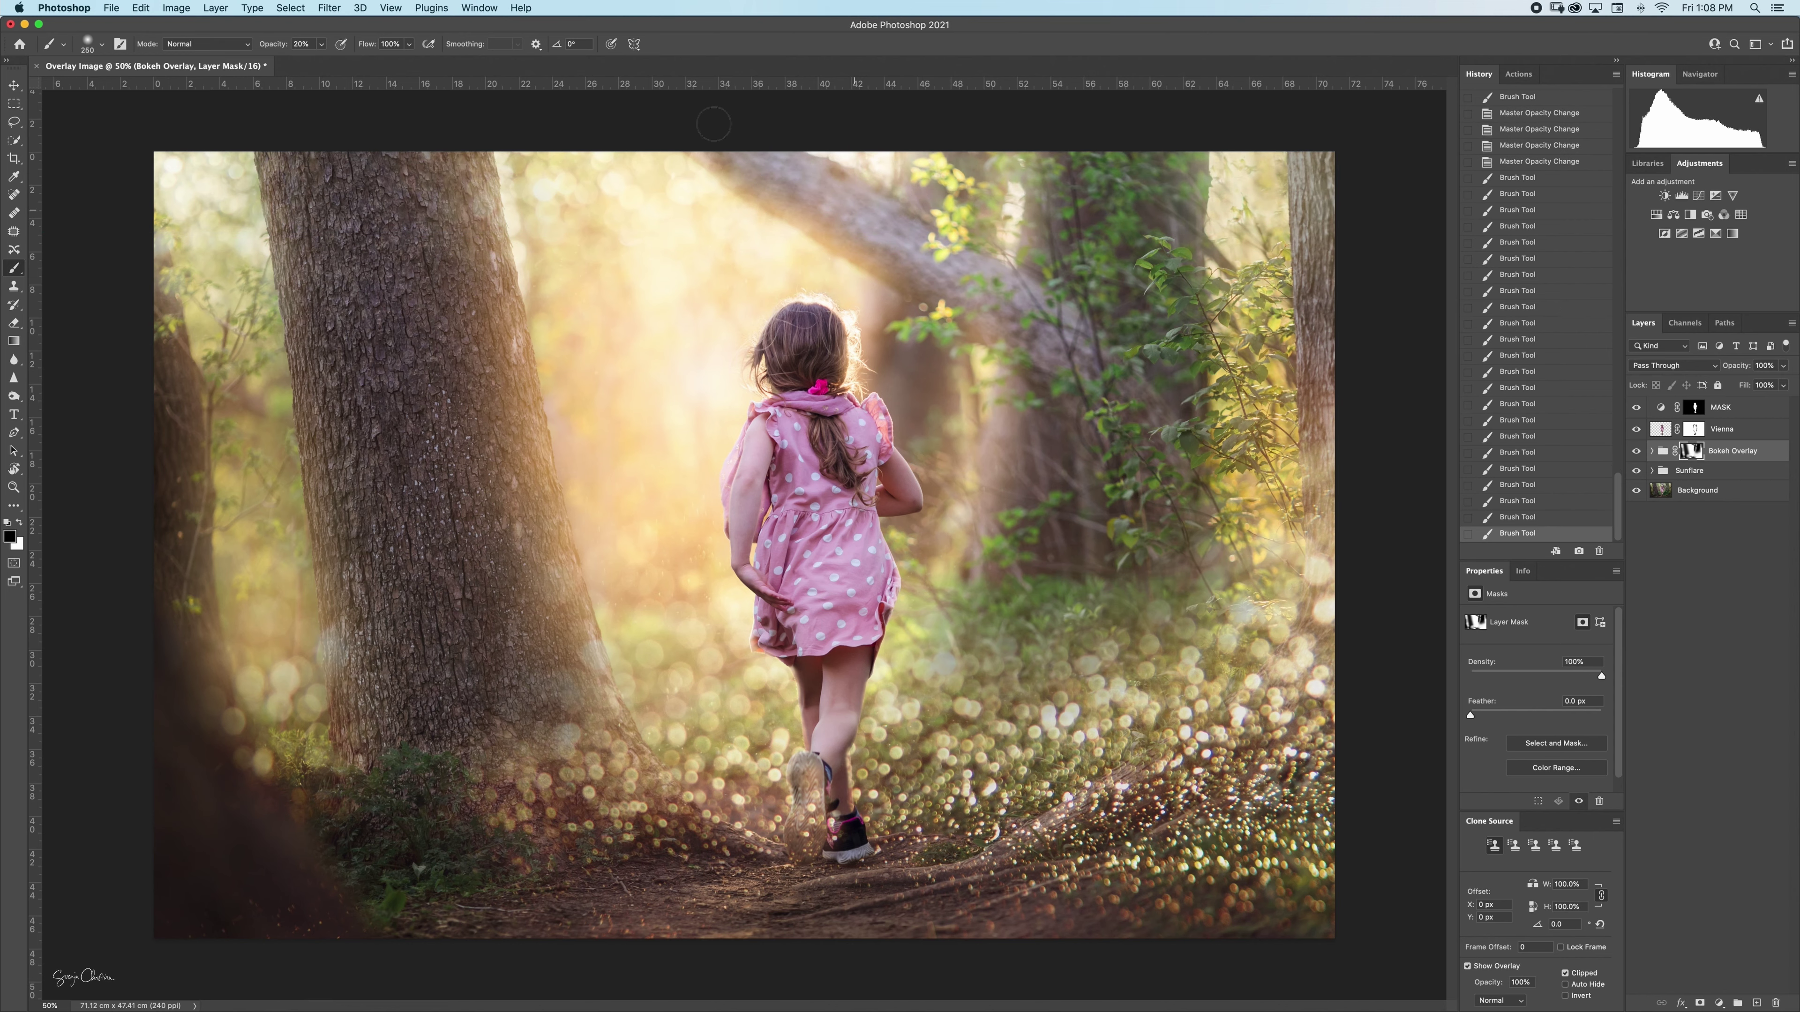
Paint the bokeh off the dark trunk at the photo's left edge, enlarging the brush for its lower part
left_click_drag(160, 394, 65, 856)
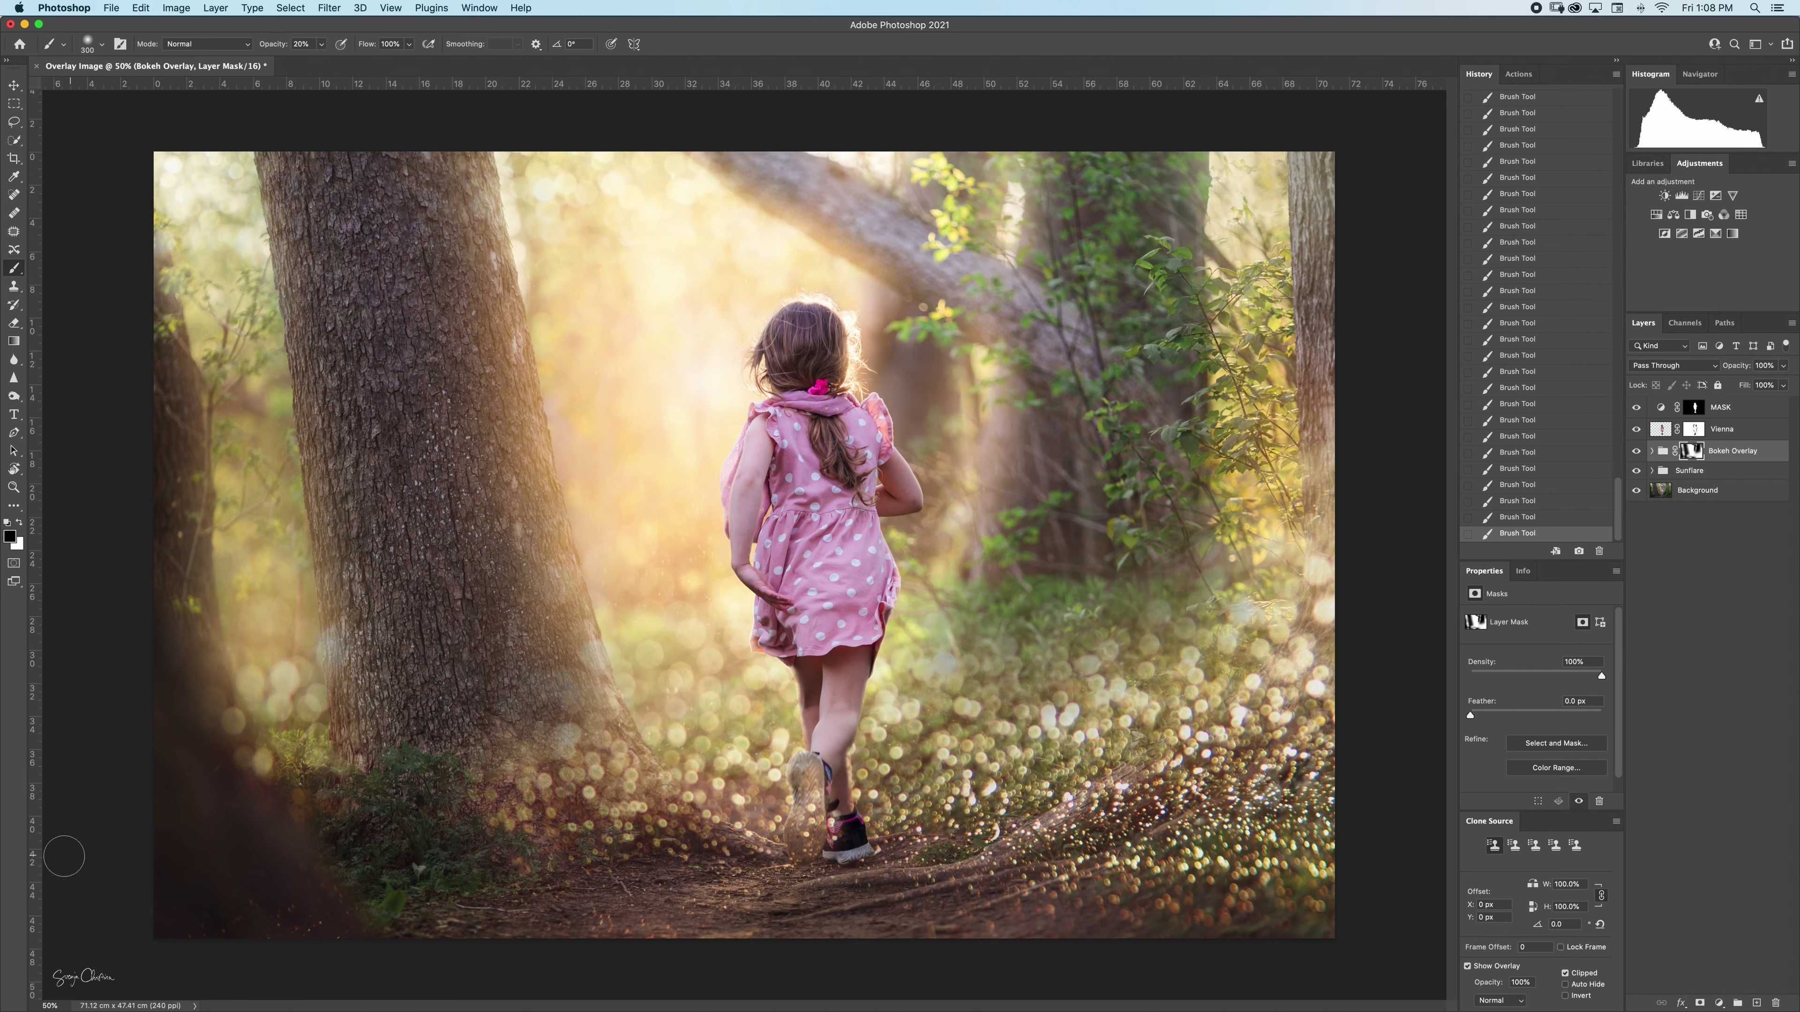
key("bracketright")
key("bracketright")
key("bracketright")
key("bracketright")
key("bracketright")
key("bracketright")
key("bracketright")
mouse_move(136, 667)
left_mouse_down()
mouse_move(115, 651)
mouse_move(236, 789)
mouse_move(294, 914)
mouse_move(283, 884)
mouse_move(282, 929)
mouse_move(224, 866)
mouse_move(397, 963)
mouse_move(262, 944)
mouse_move(261, 929)
left_mouse_up()
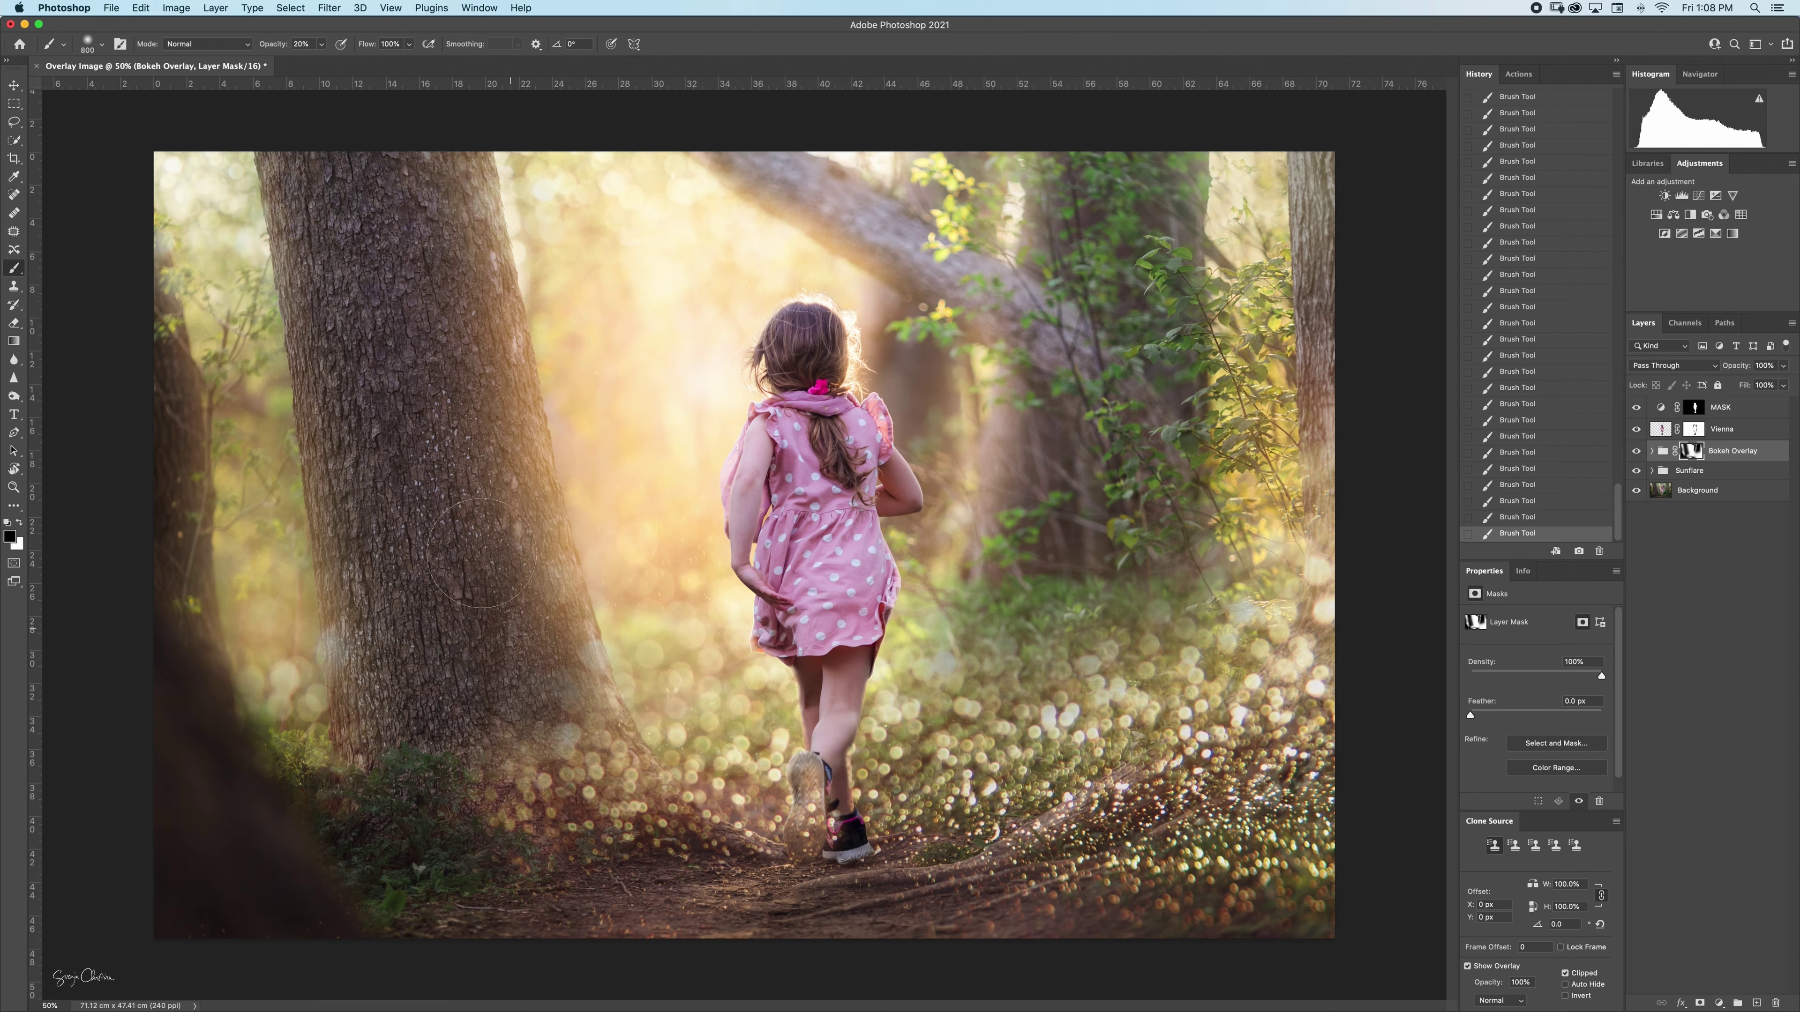
Mask the bokeh off the large tree's lower trunk, and paint white to restore it over the undergrowth on both sides of the path
mouse_move(461, 588)
left_mouse_down()
mouse_move(652, 759)
mouse_move(397, 801)
mouse_move(496, 772)
mouse_move(560, 716)
mouse_move(655, 805)
left_mouse_up()
key("x")
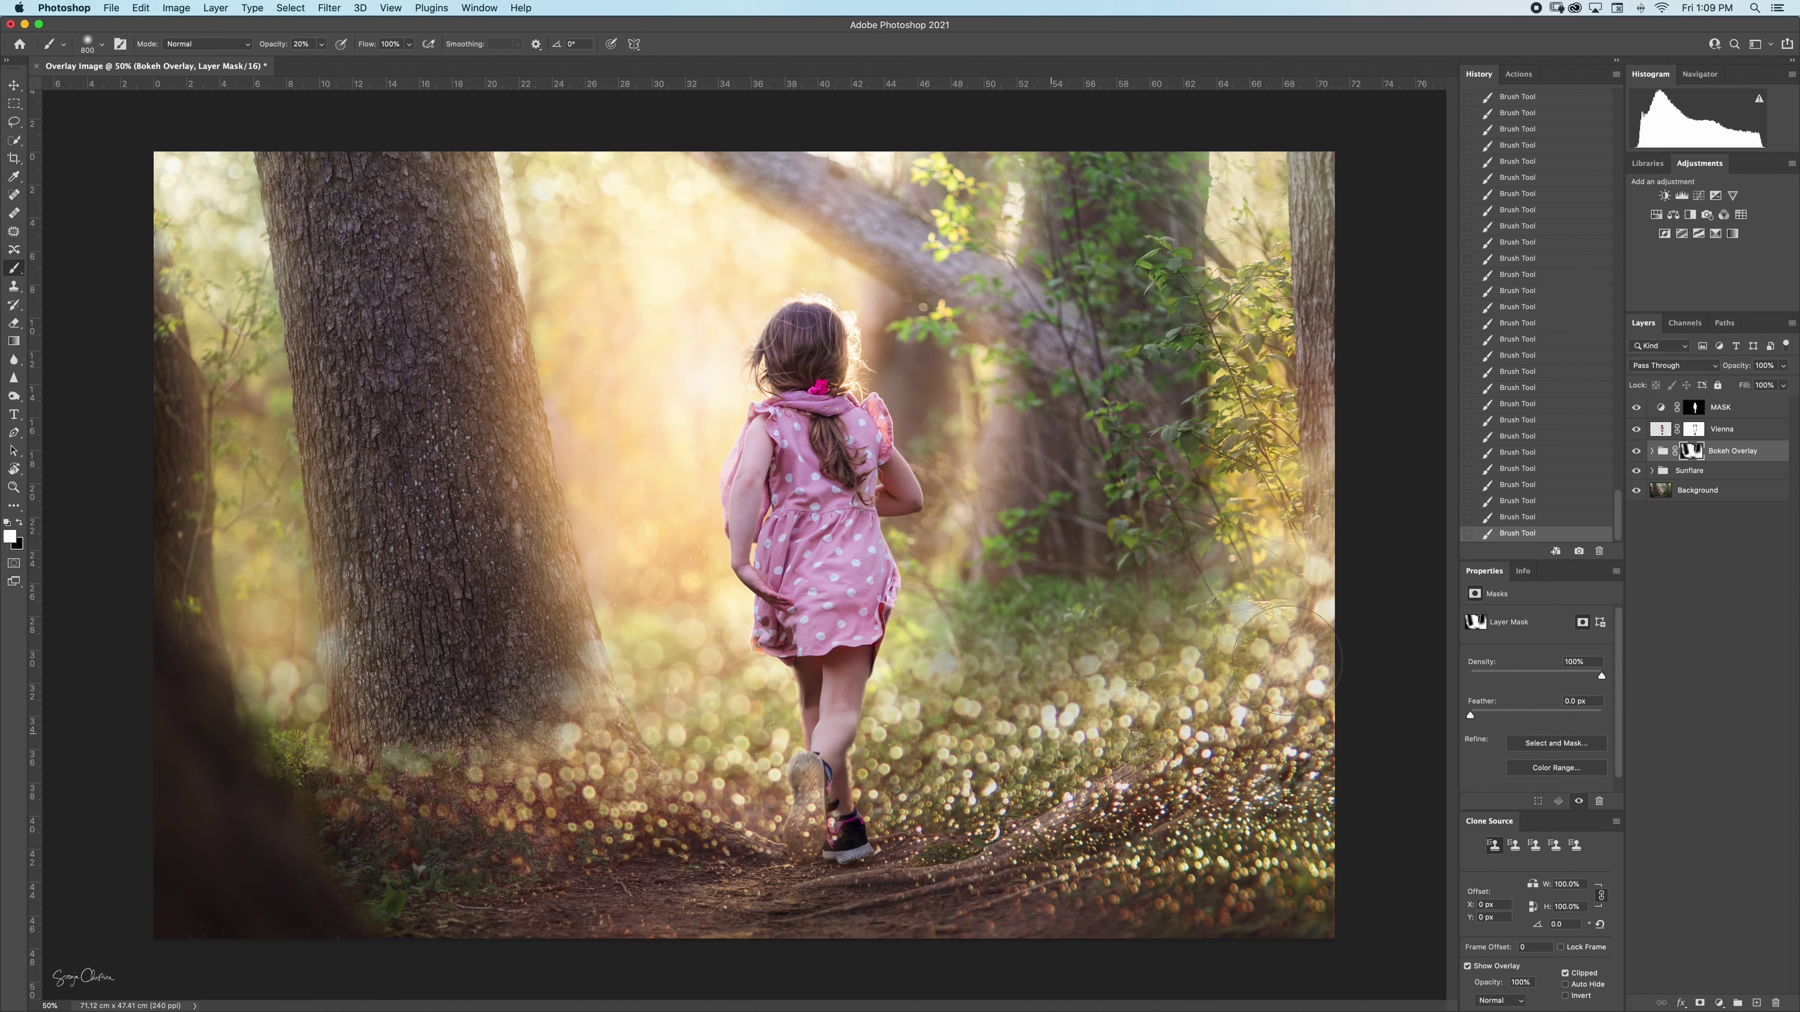
left_click_drag(950, 596, 1192, 702)
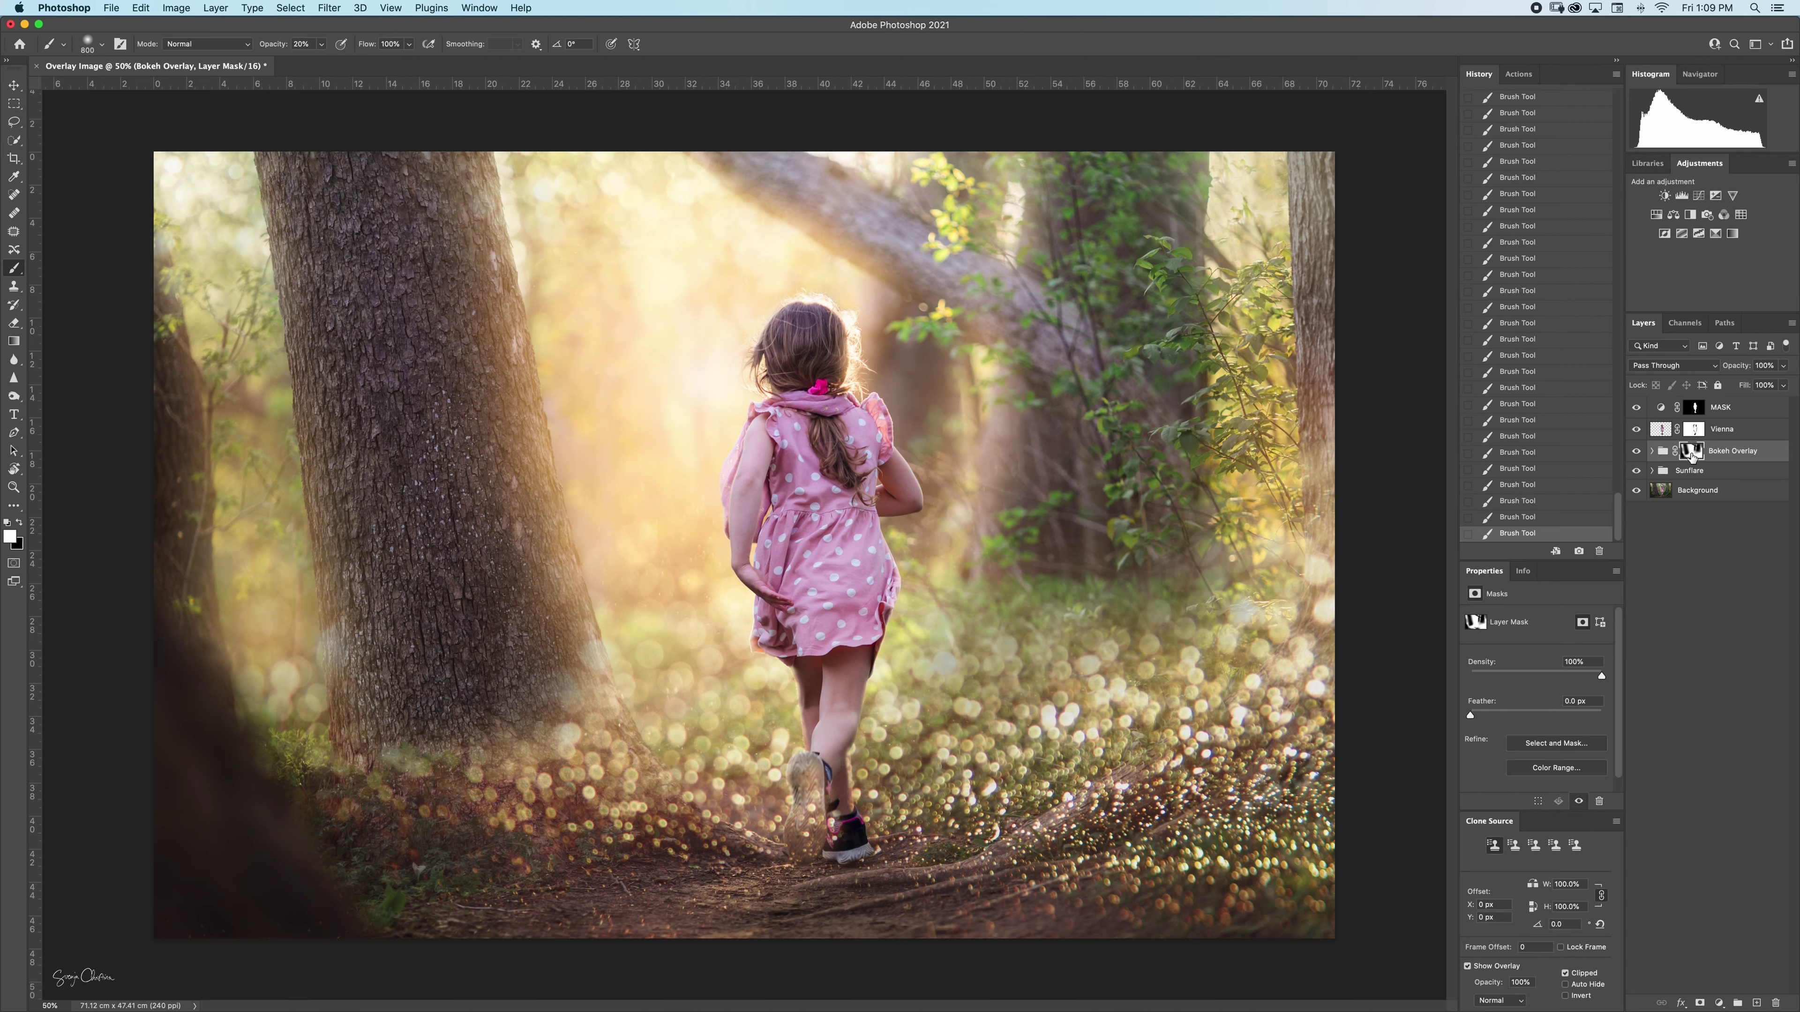
Paint the bokeh off the girl's shoes on the group mask with a small black brush
scroll(850, 822, "up", 5)
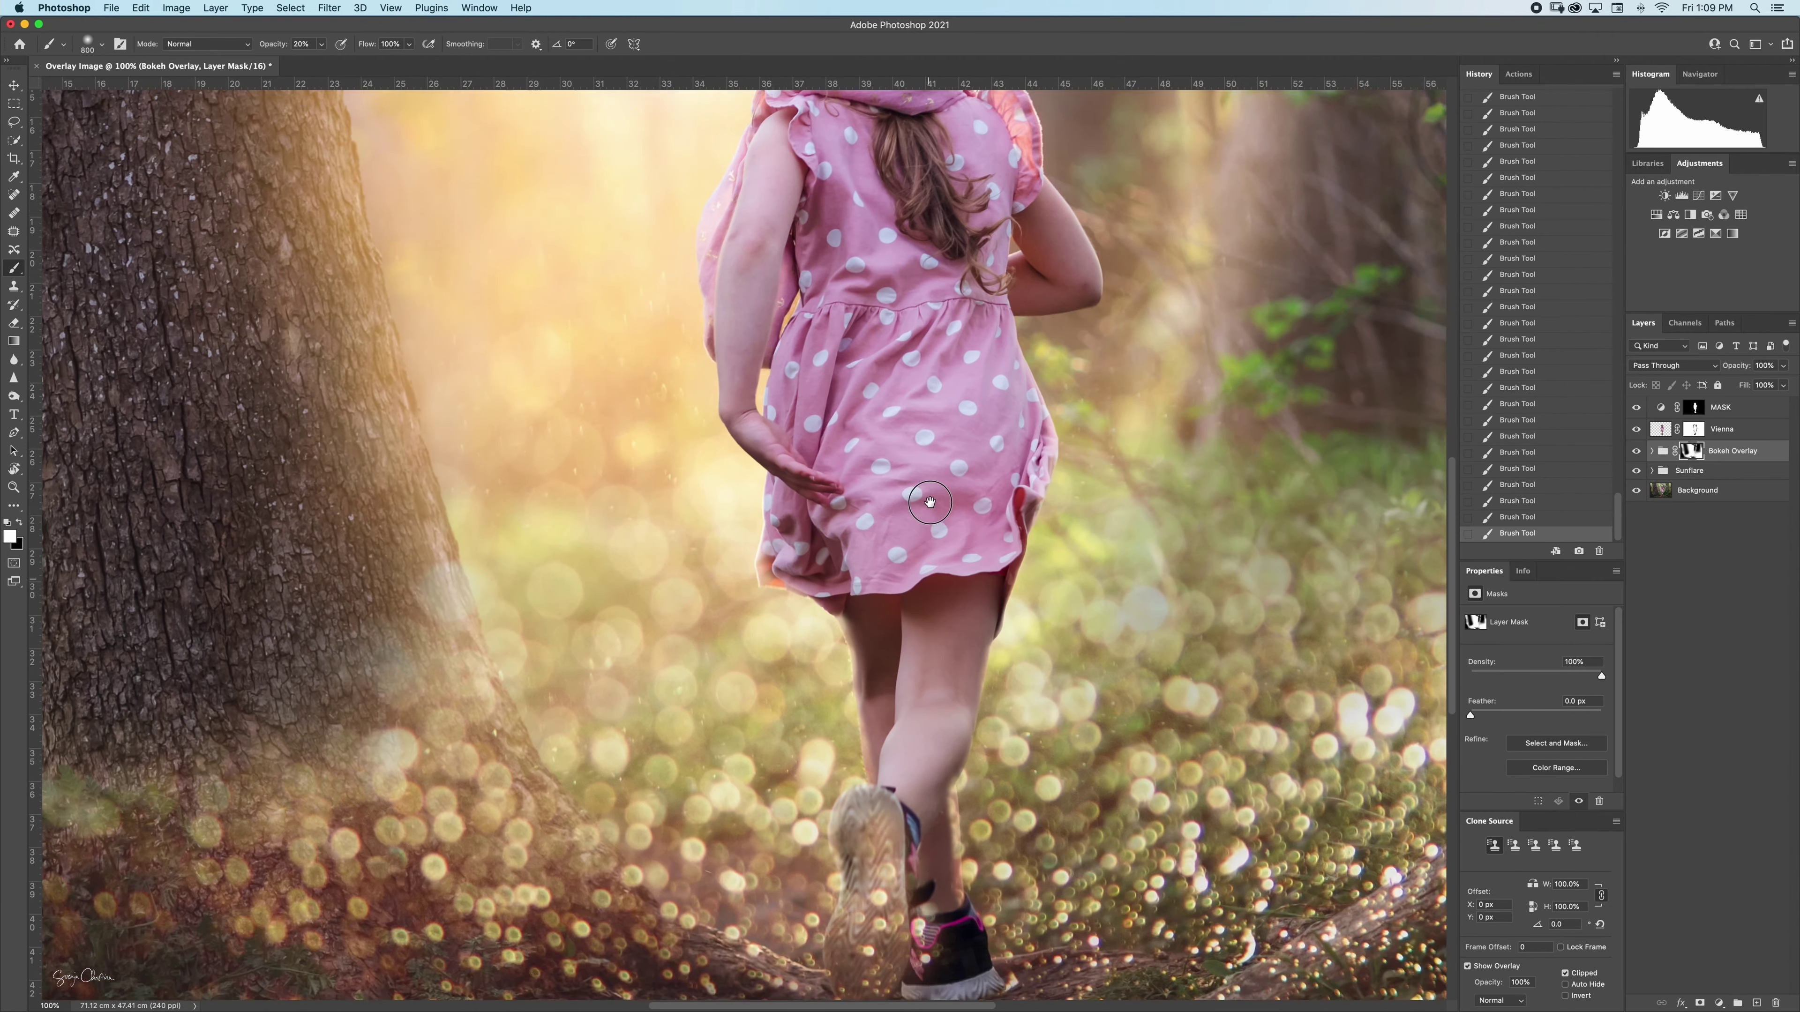
left_click_drag(929, 502, 907, 225)
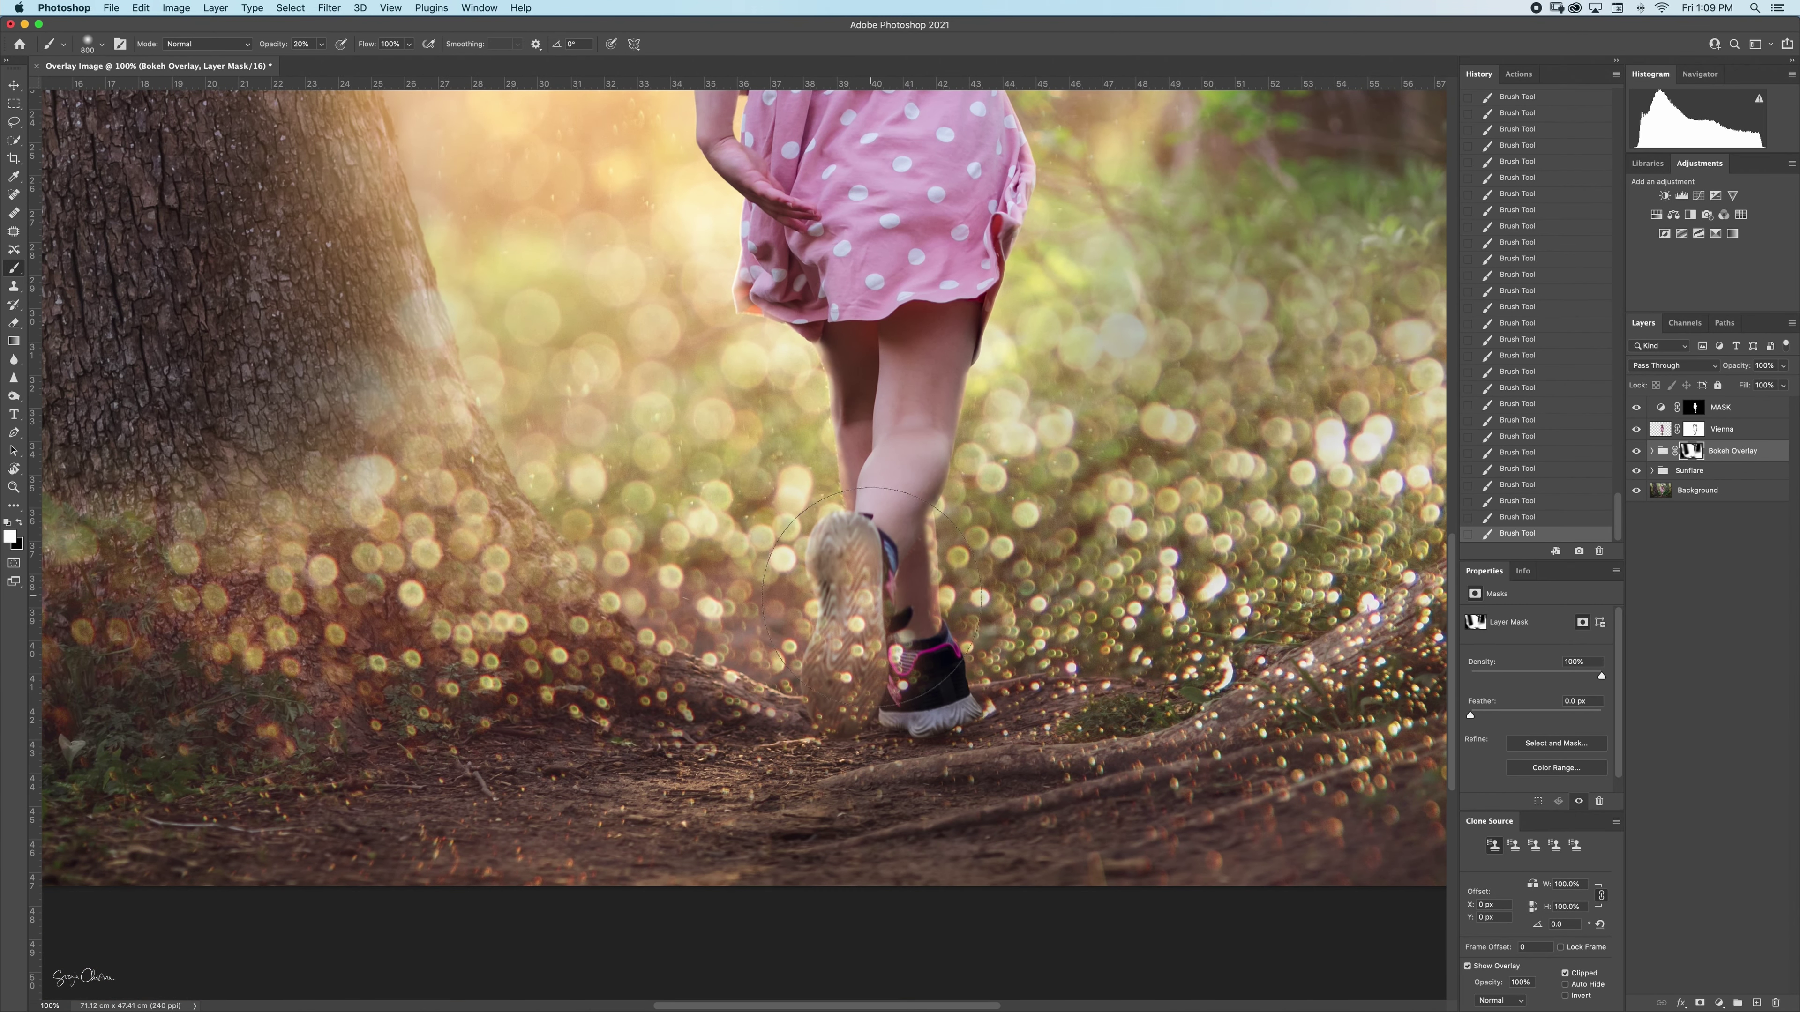
key("x")
key("bracketleft")
key("bracketleft")
key("bracketleft")
key("bracketleft")
key("bracketleft")
key("bracketleft")
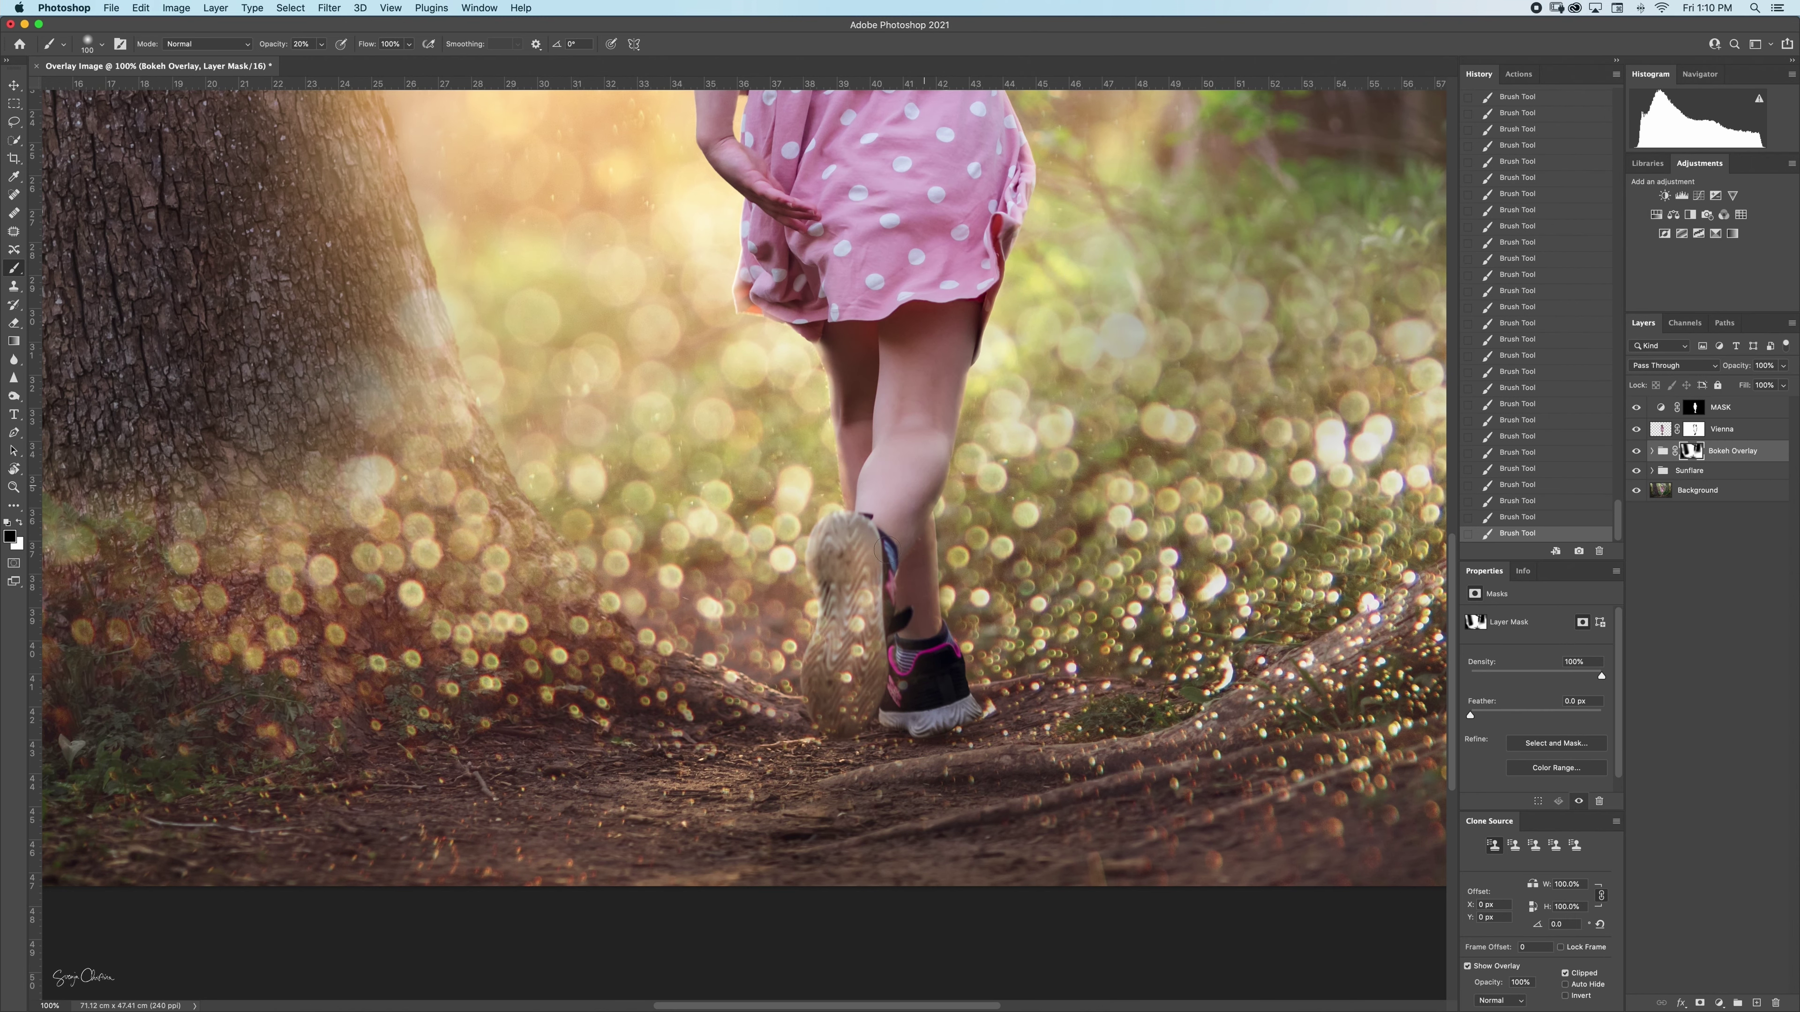
mouse_move(908, 682)
left_mouse_down()
mouse_move(916, 614)
mouse_move(940, 690)
mouse_move(906, 686)
mouse_move(882, 581)
mouse_move(870, 695)
mouse_move(854, 627)
left_mouse_up()
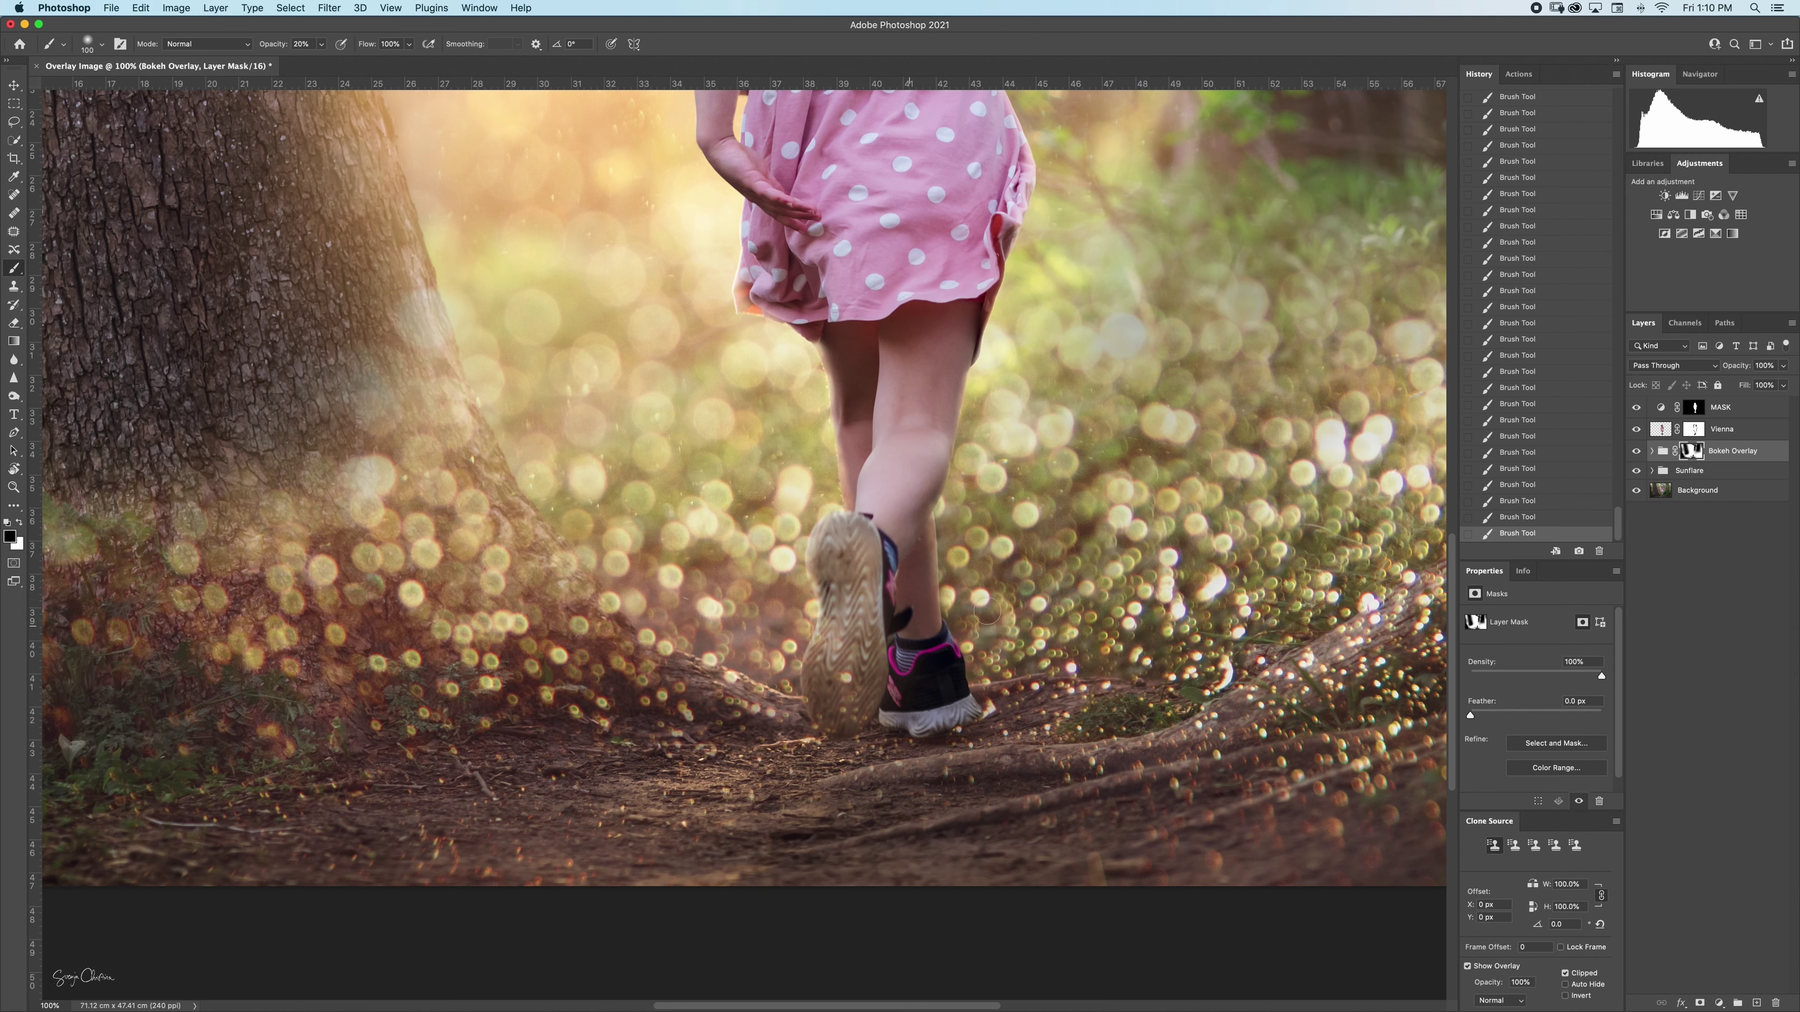
Add a Black & White adjustment layer above the MASK layer and fit the whole photo in view
left_click(1729, 409)
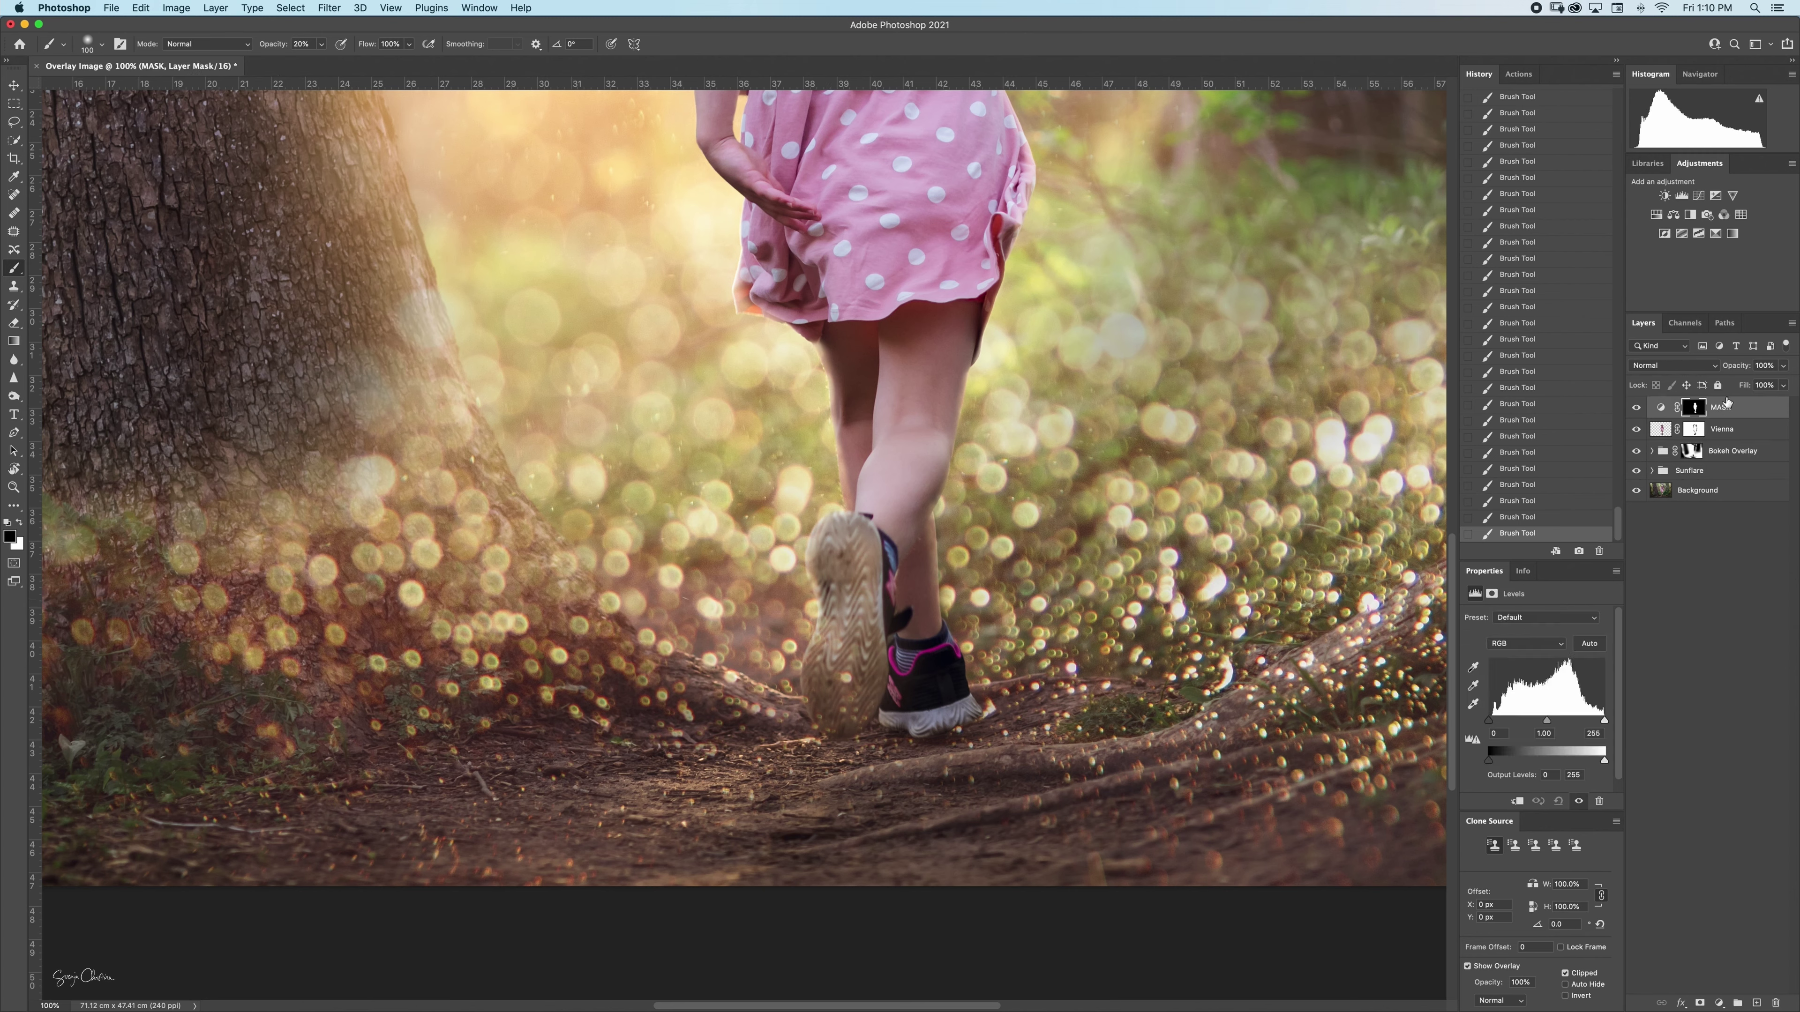
left_click(1690, 215)
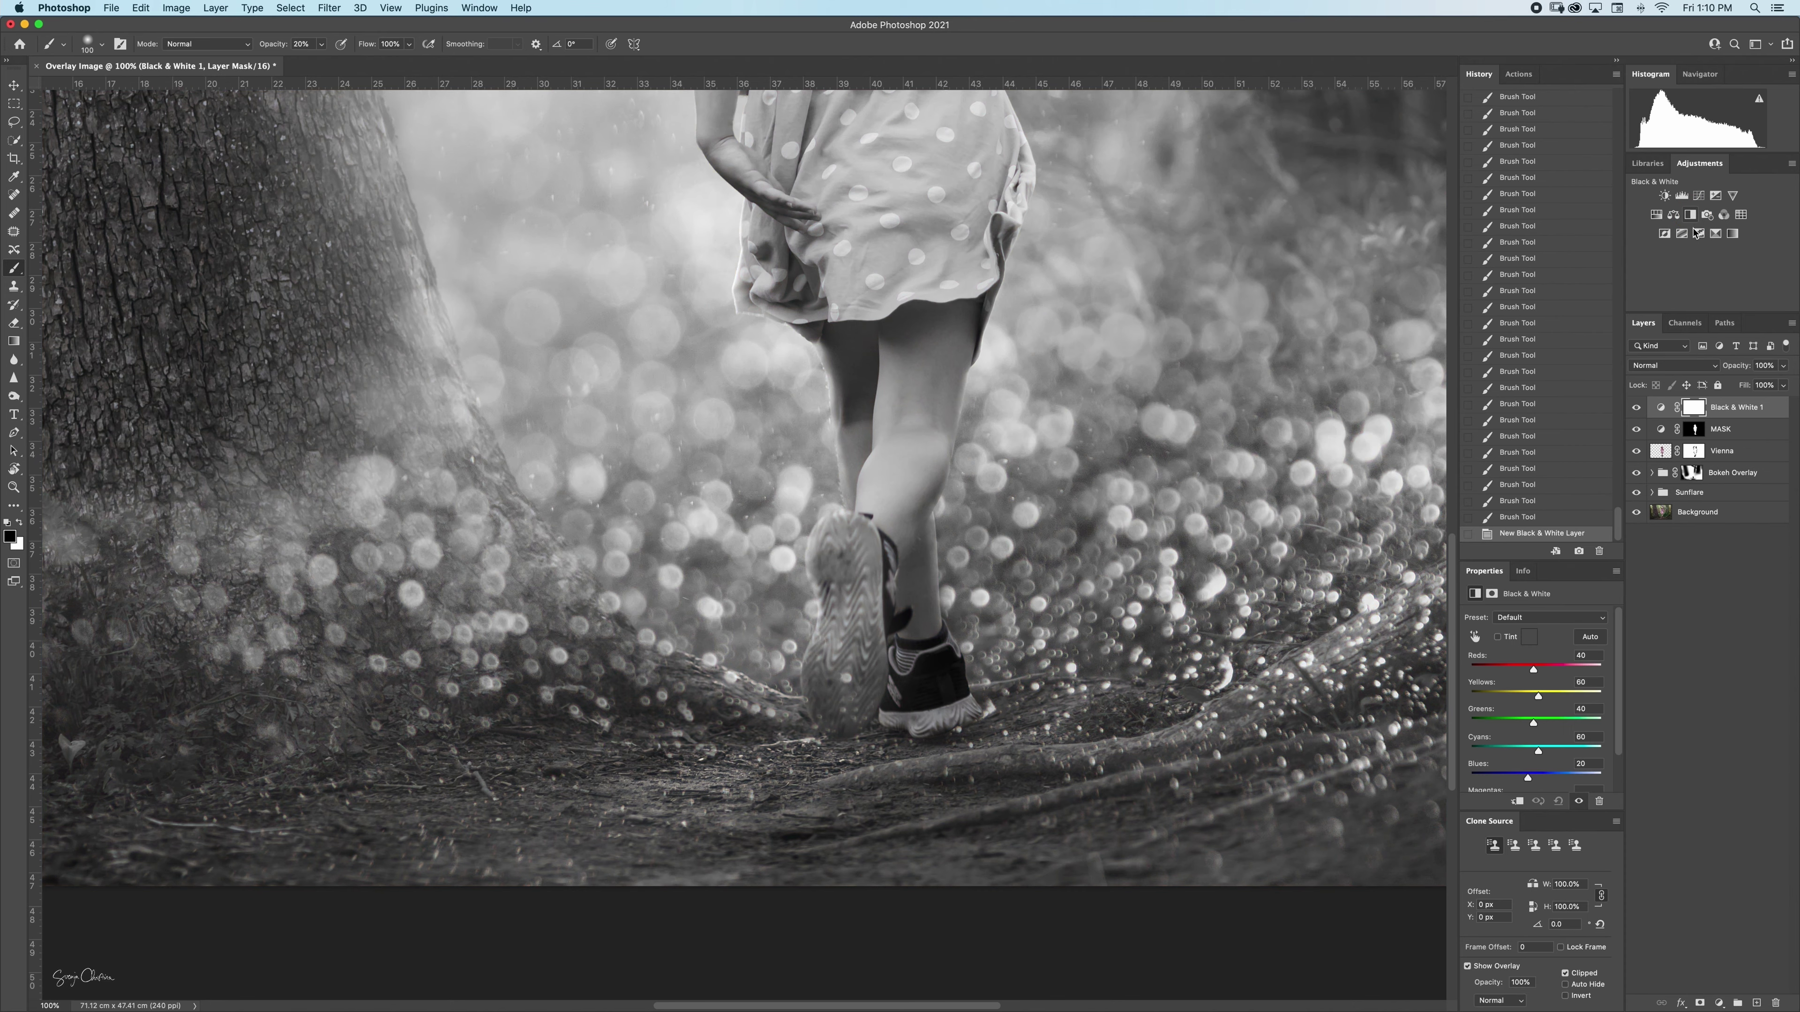
key("super+0")
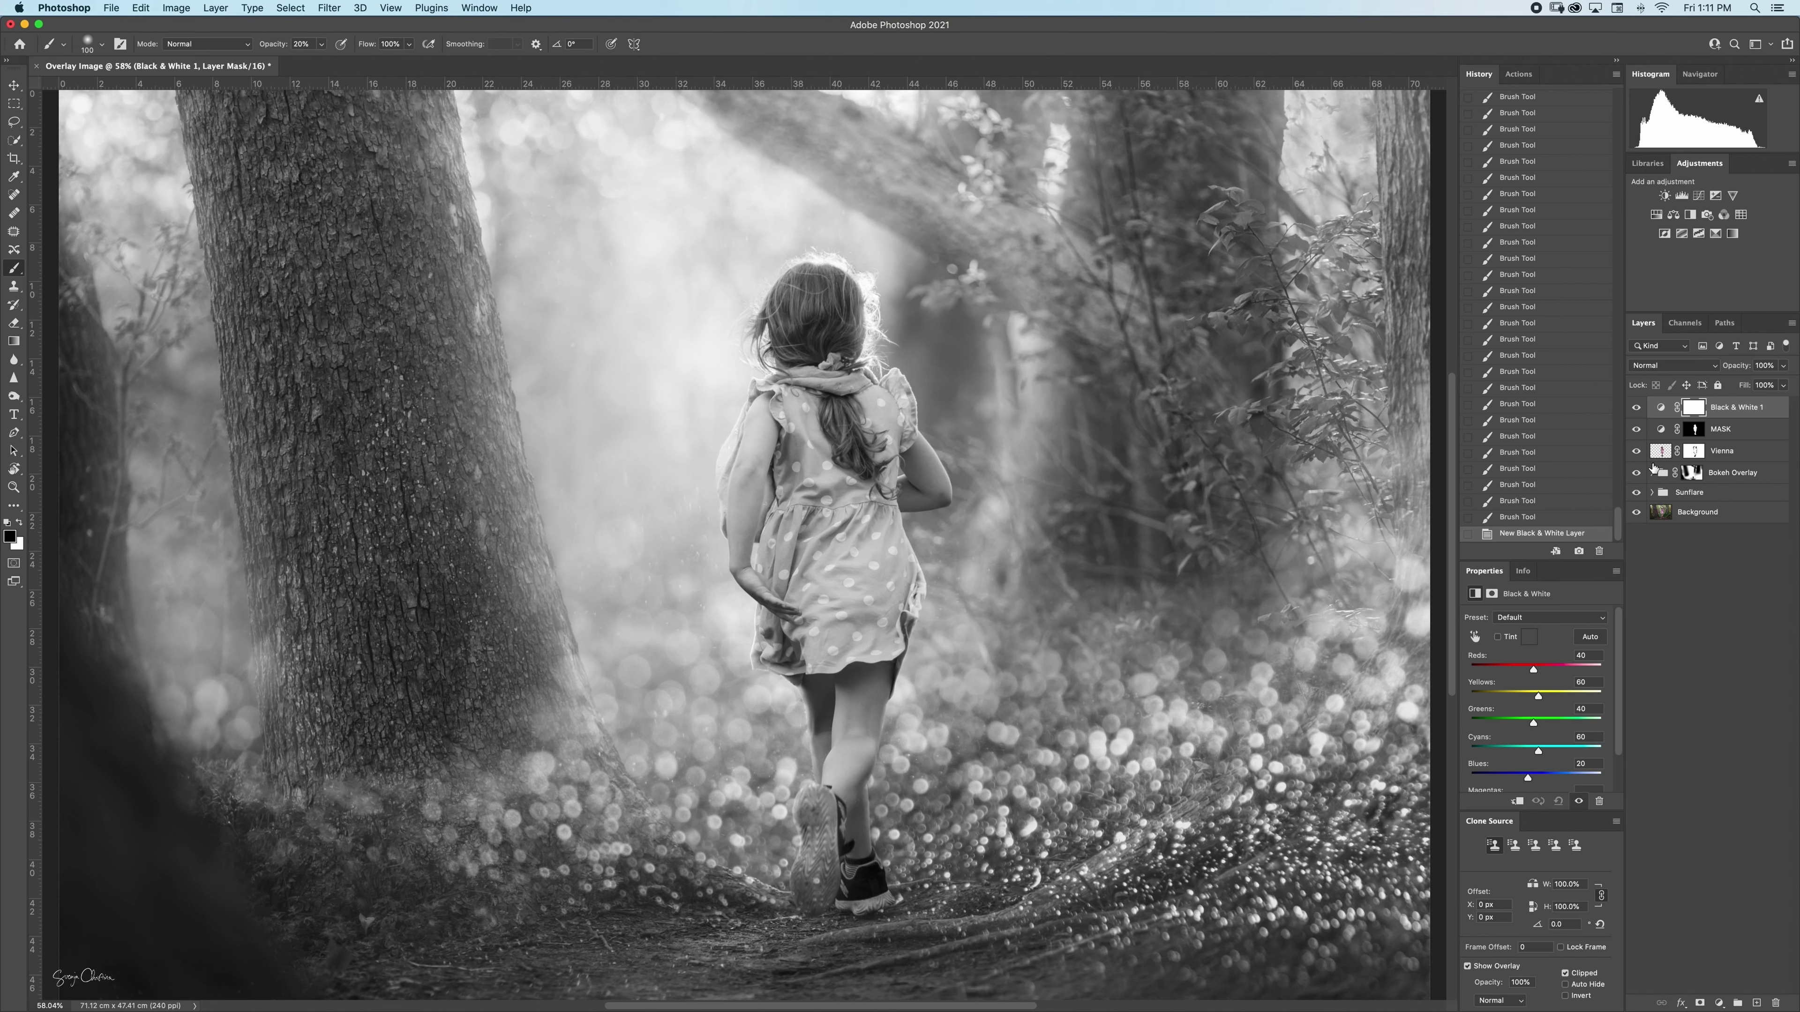
Add a Levels adjustment layer above the Background and replace its mask with a copy of the MASK layer's mask
left_click(1697, 512)
left_click(1681, 195)
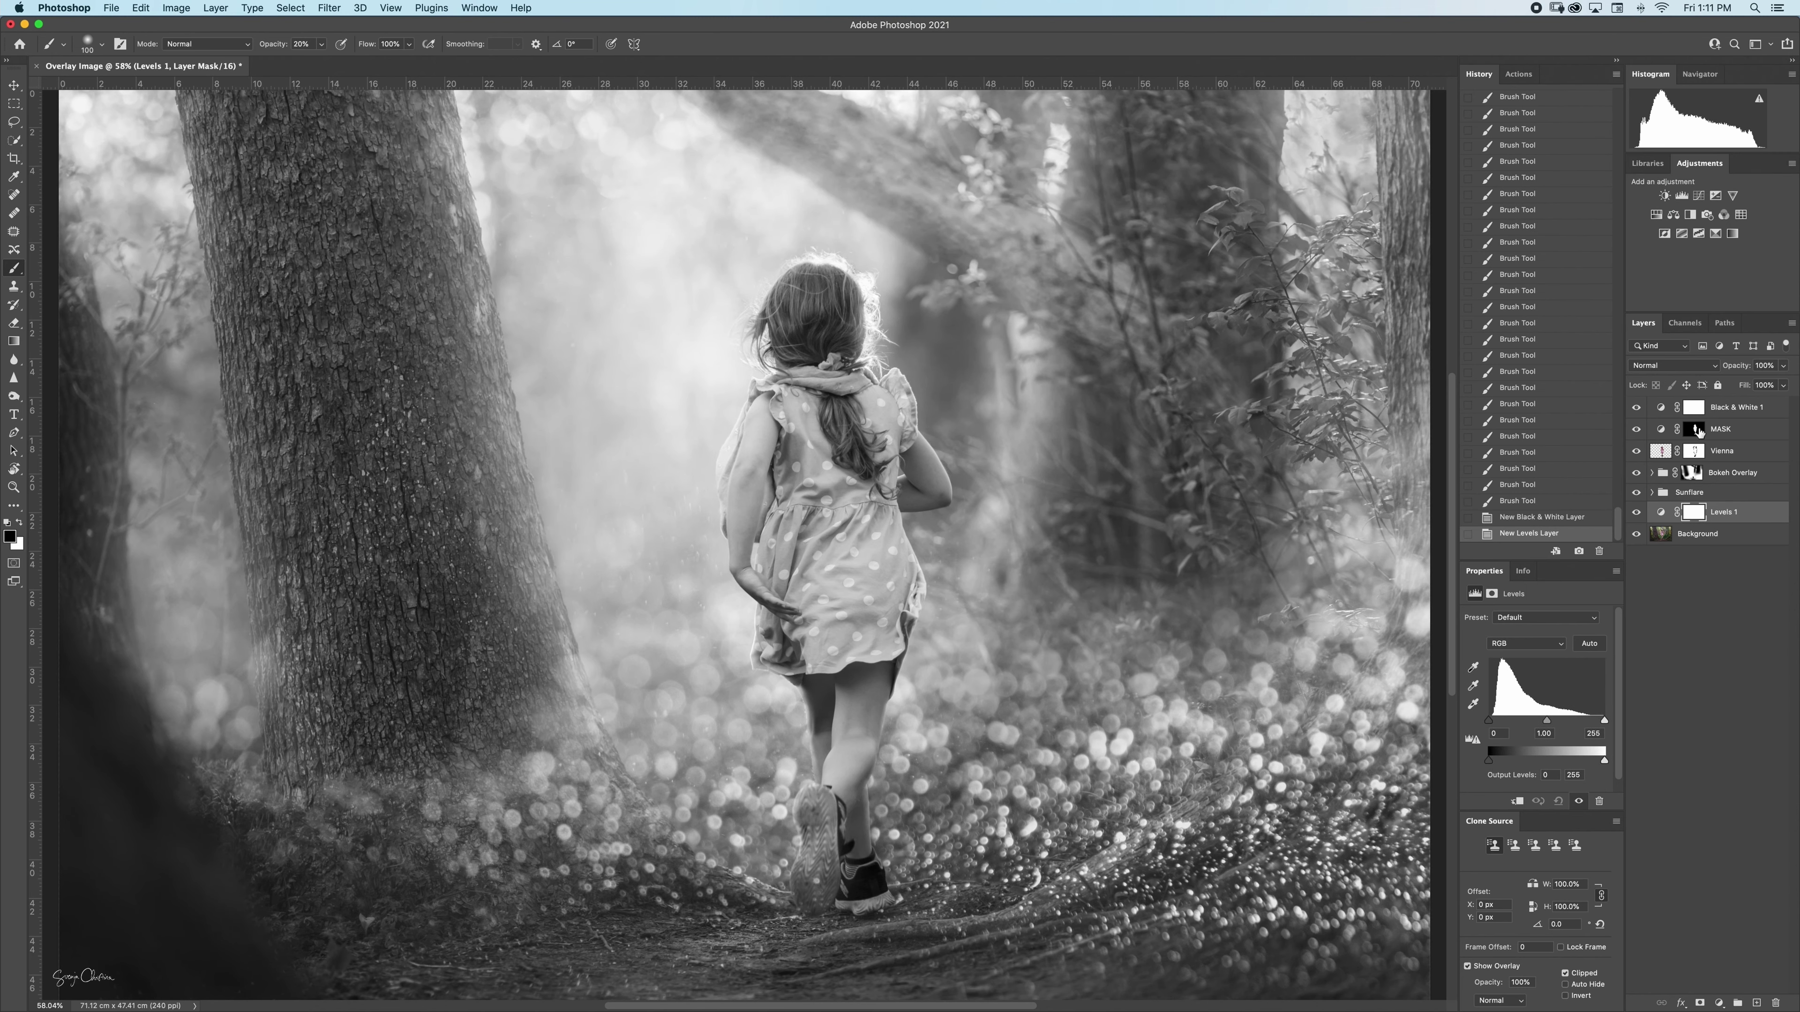
left_click(1694, 429)
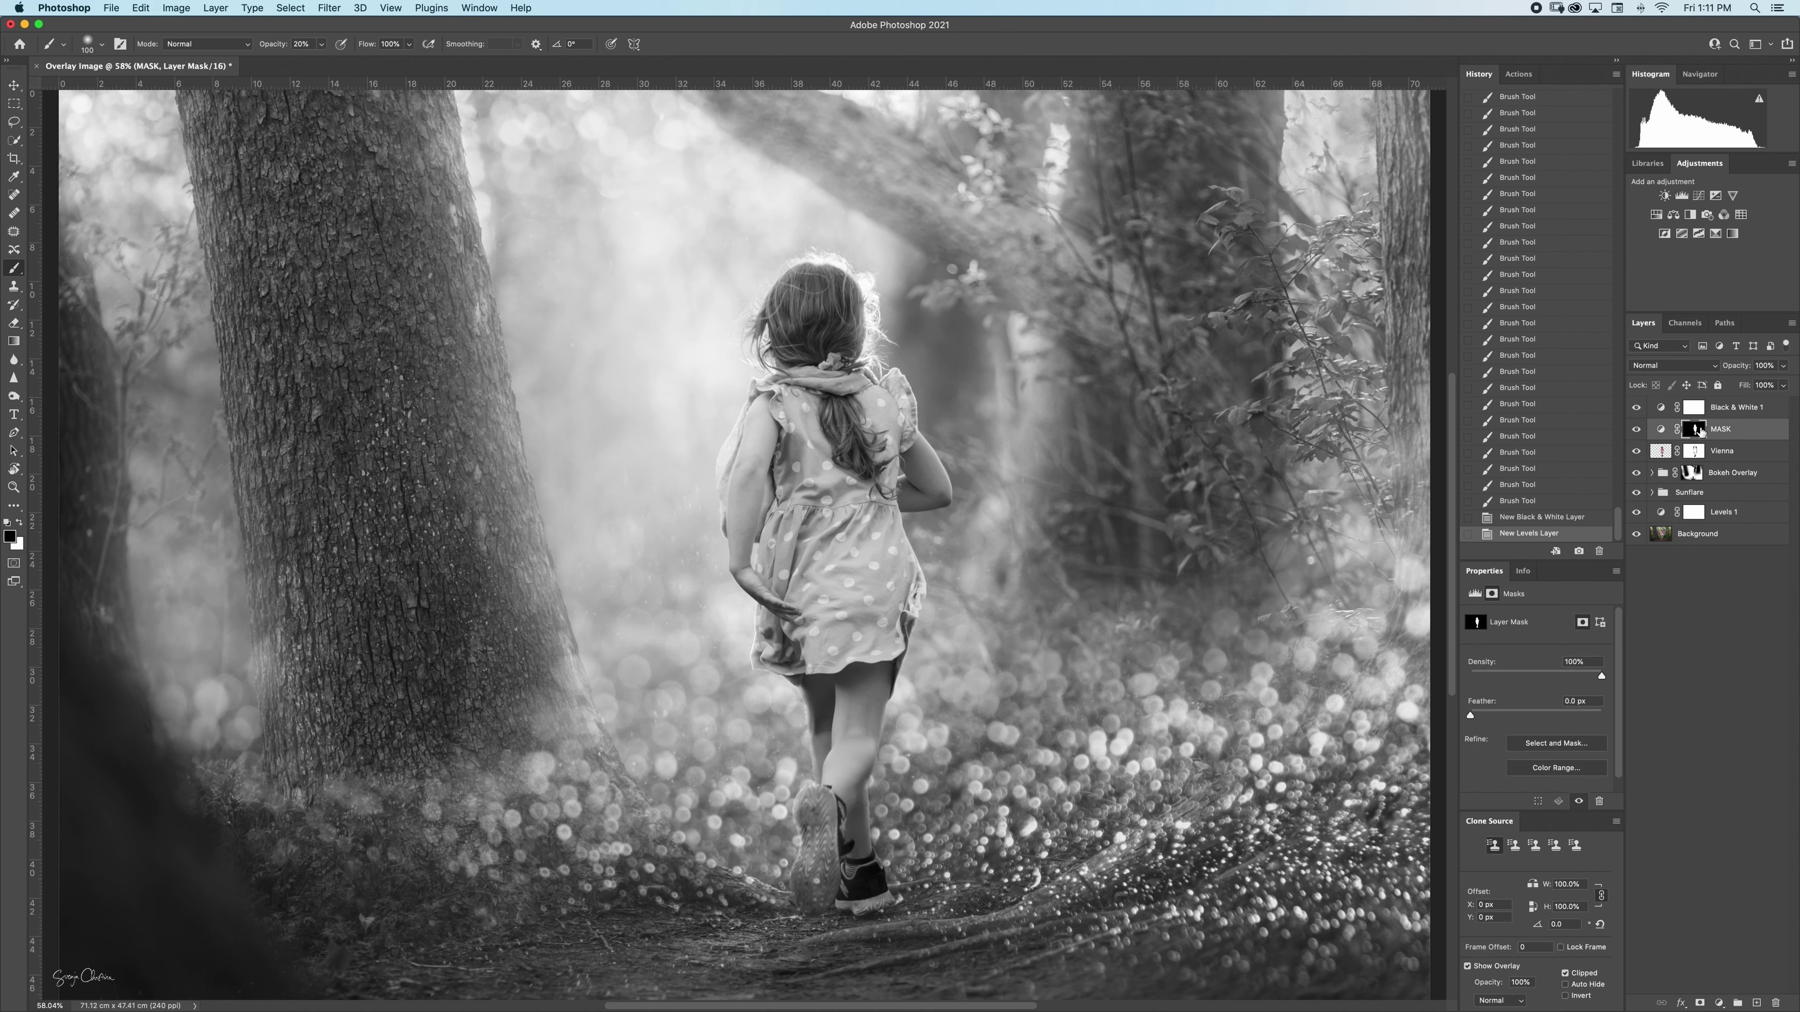
left_click_drag(1695, 429, 1689, 533)
key("Return")
left_click(1693, 513)
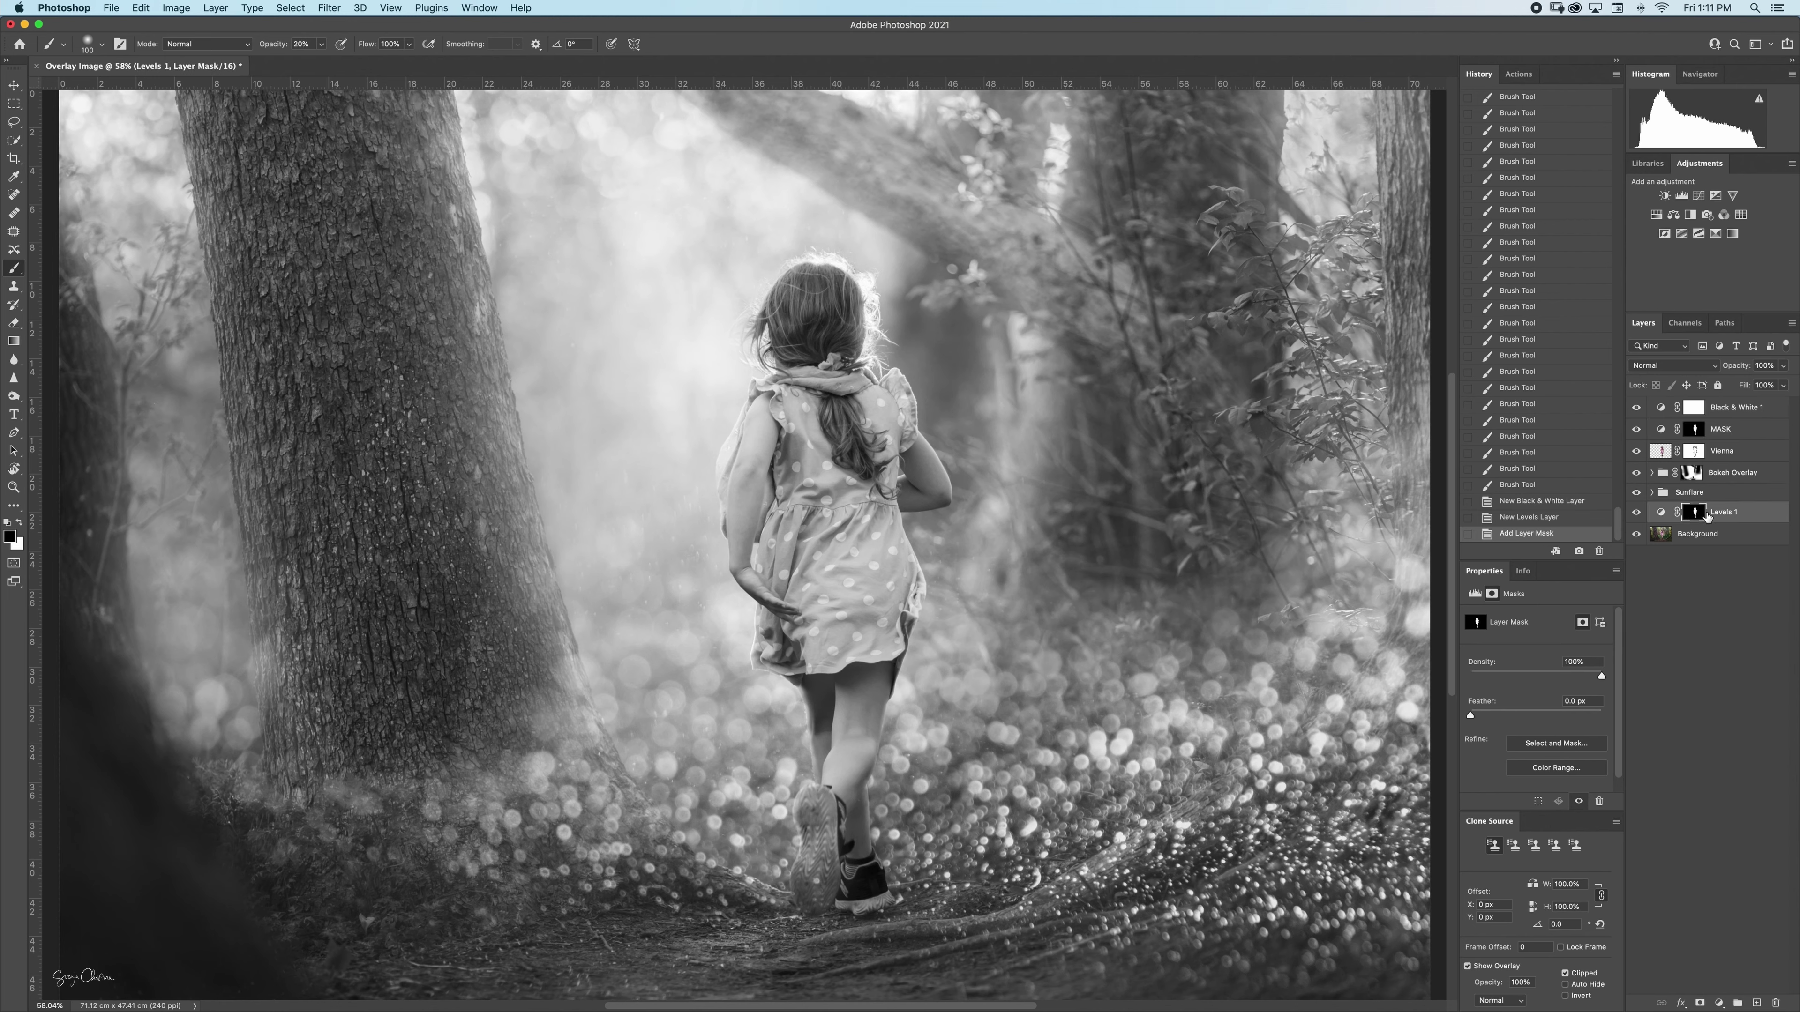
Raise the new Levels layer's output black level to about 33 to lift the girl's shadows
left_click(1661, 513)
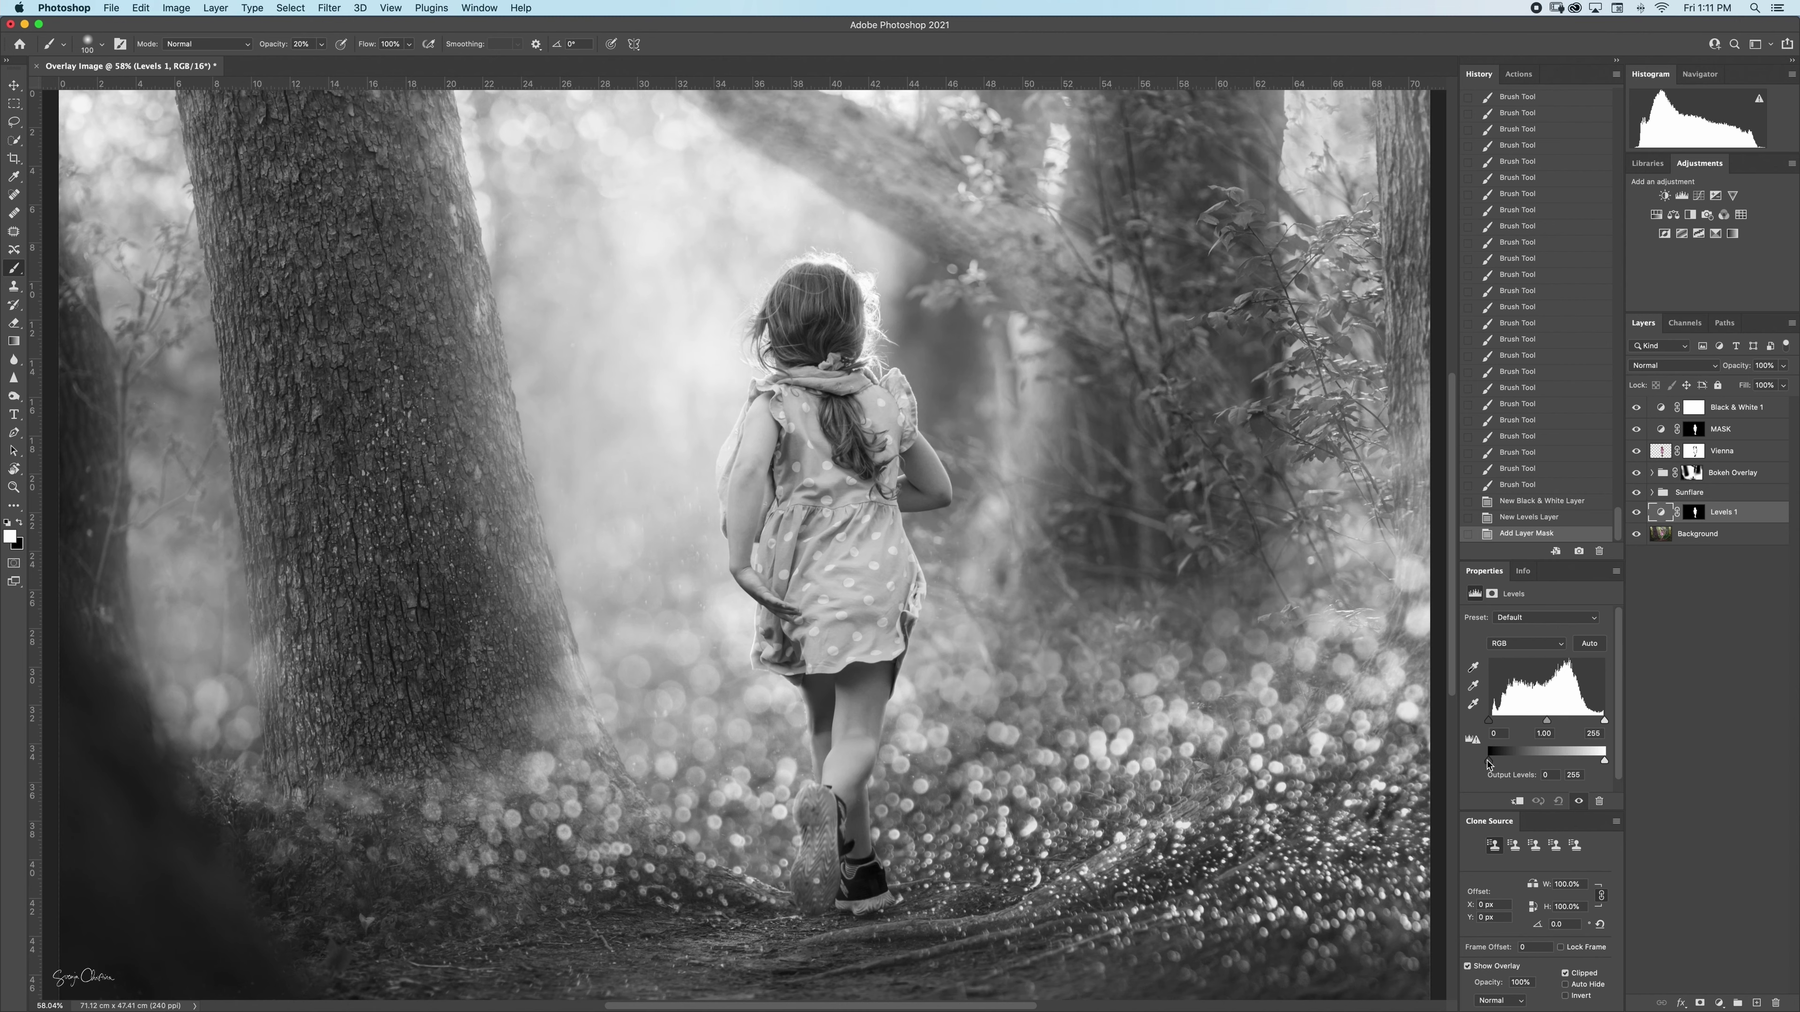
left_click_drag(1488, 761, 1505, 766)
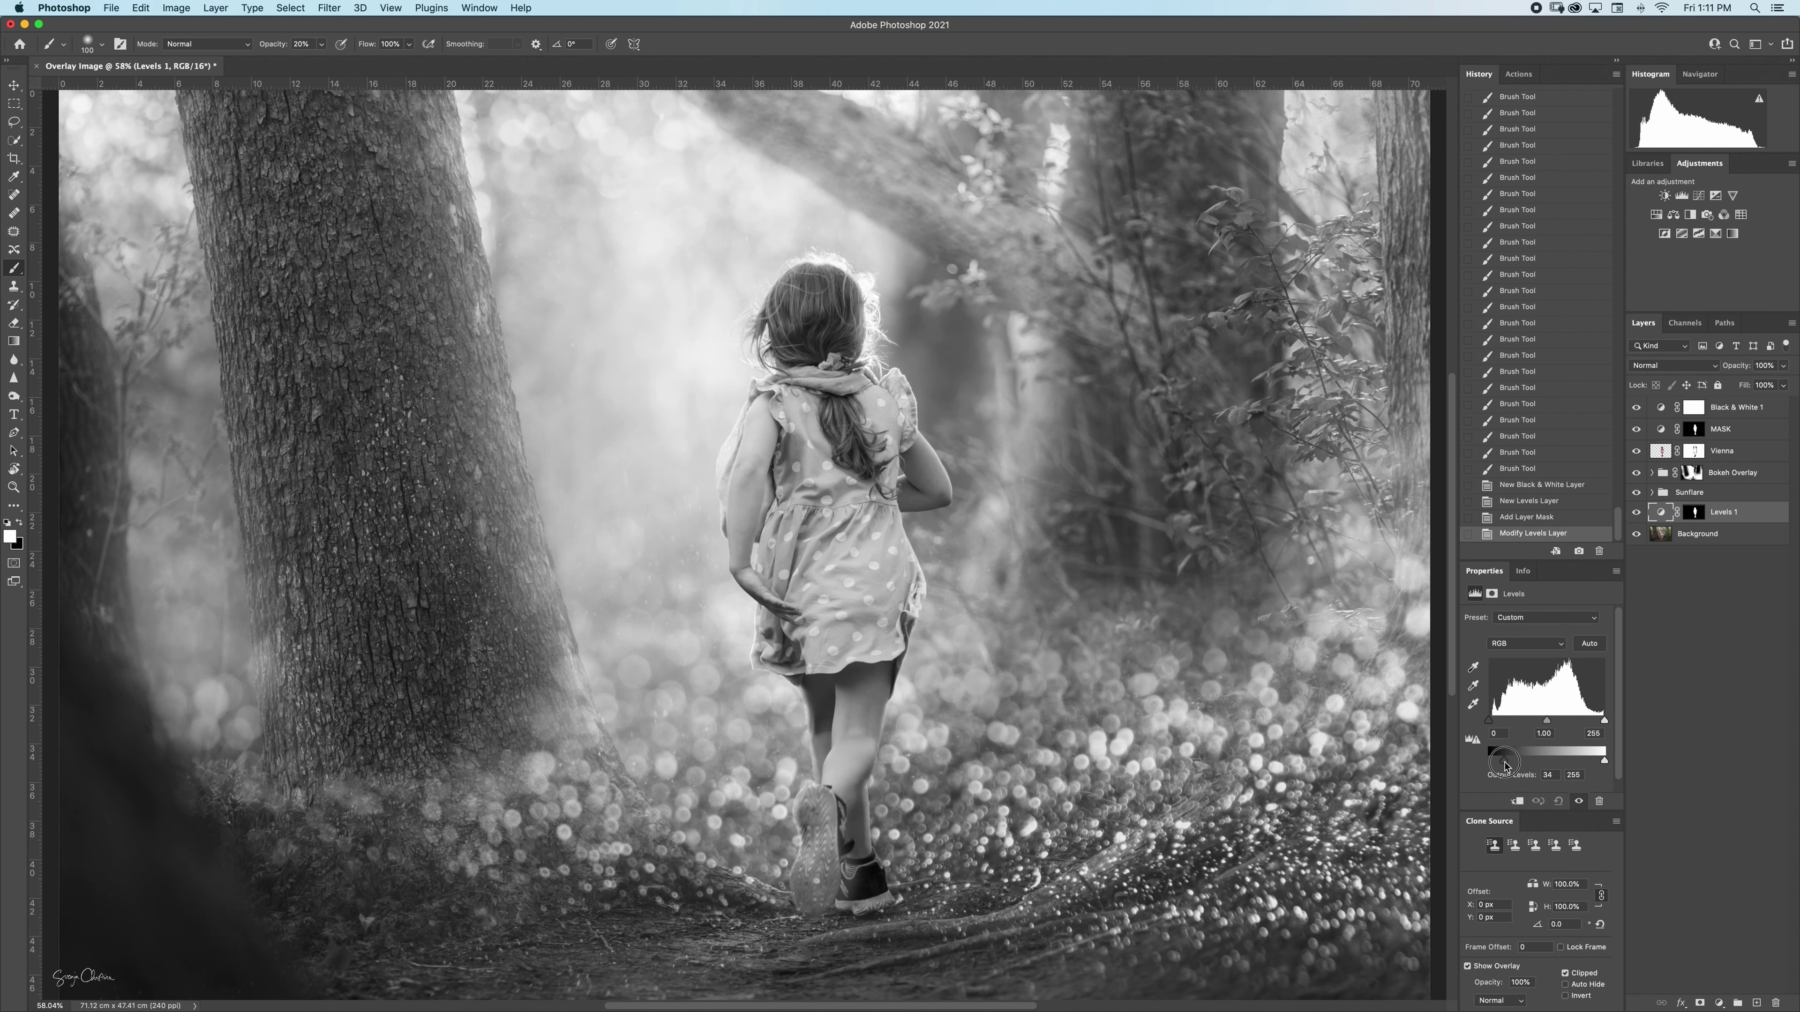
left_click_drag(1504, 766, 1507, 766)
Move the Levels layer directly above the girl's layer and rename it "lift darks V"
left_click_drag(1662, 517, 1658, 441)
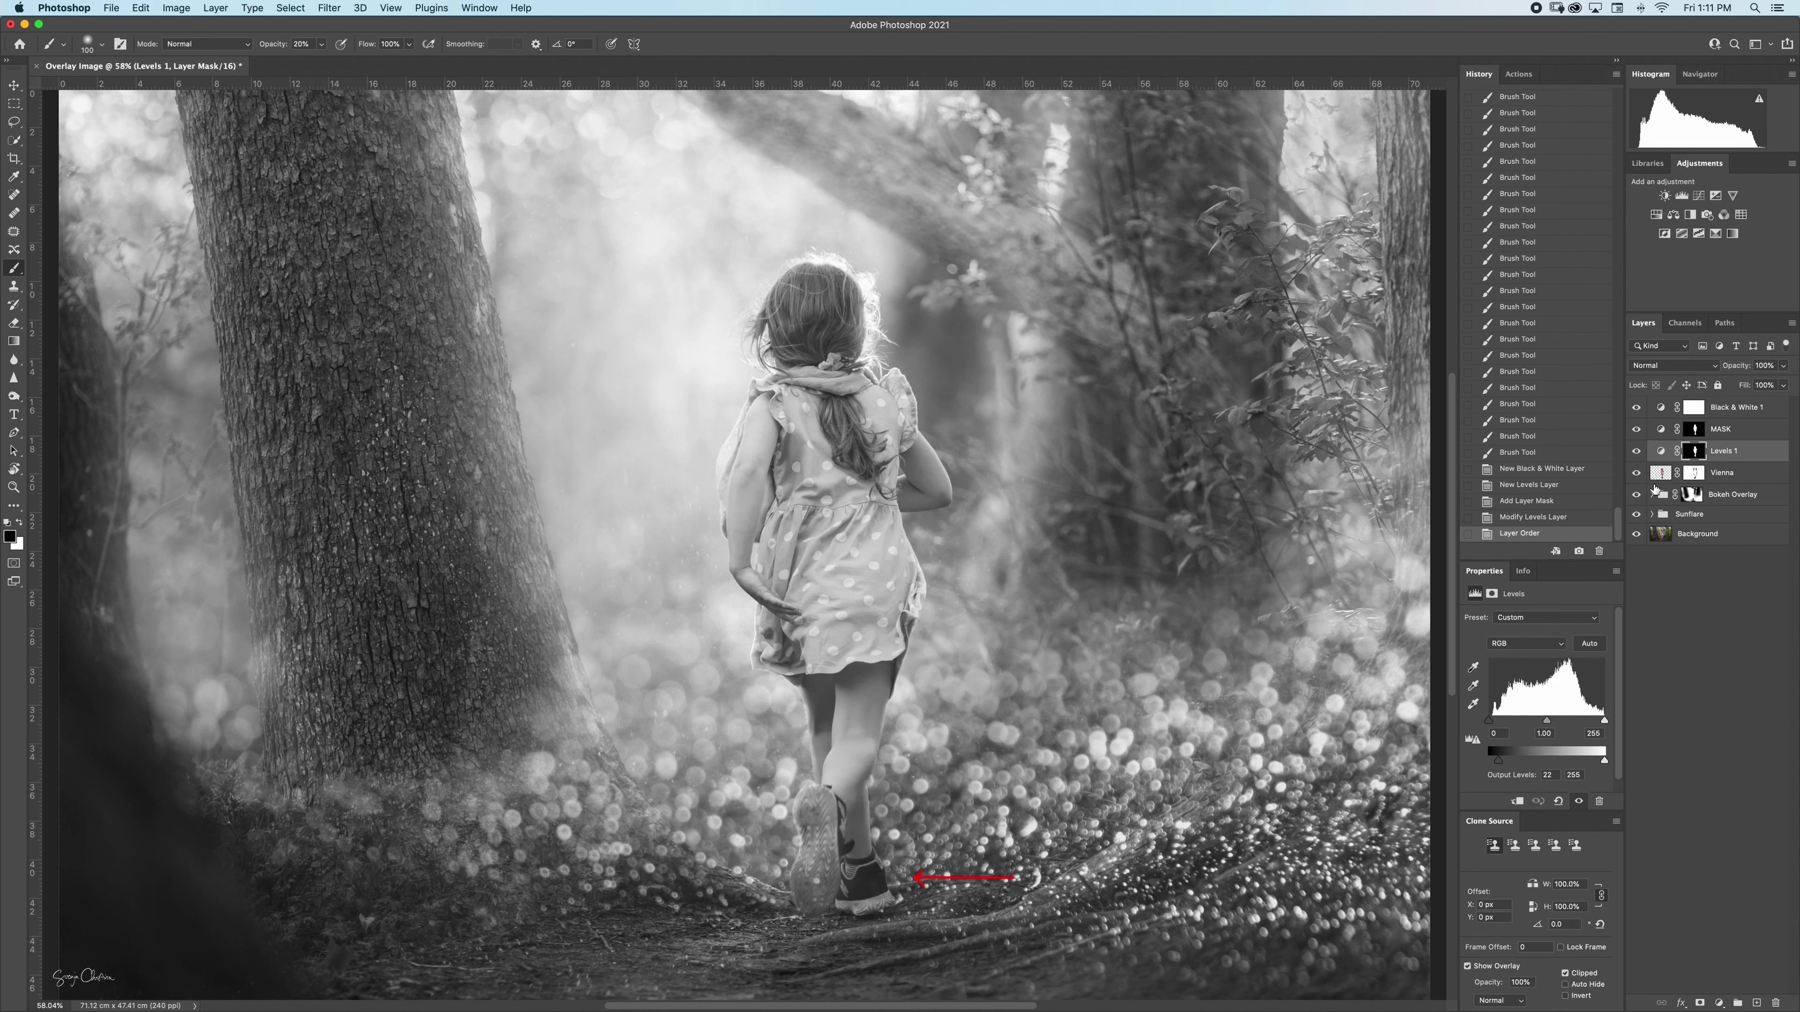
left_click(1659, 452)
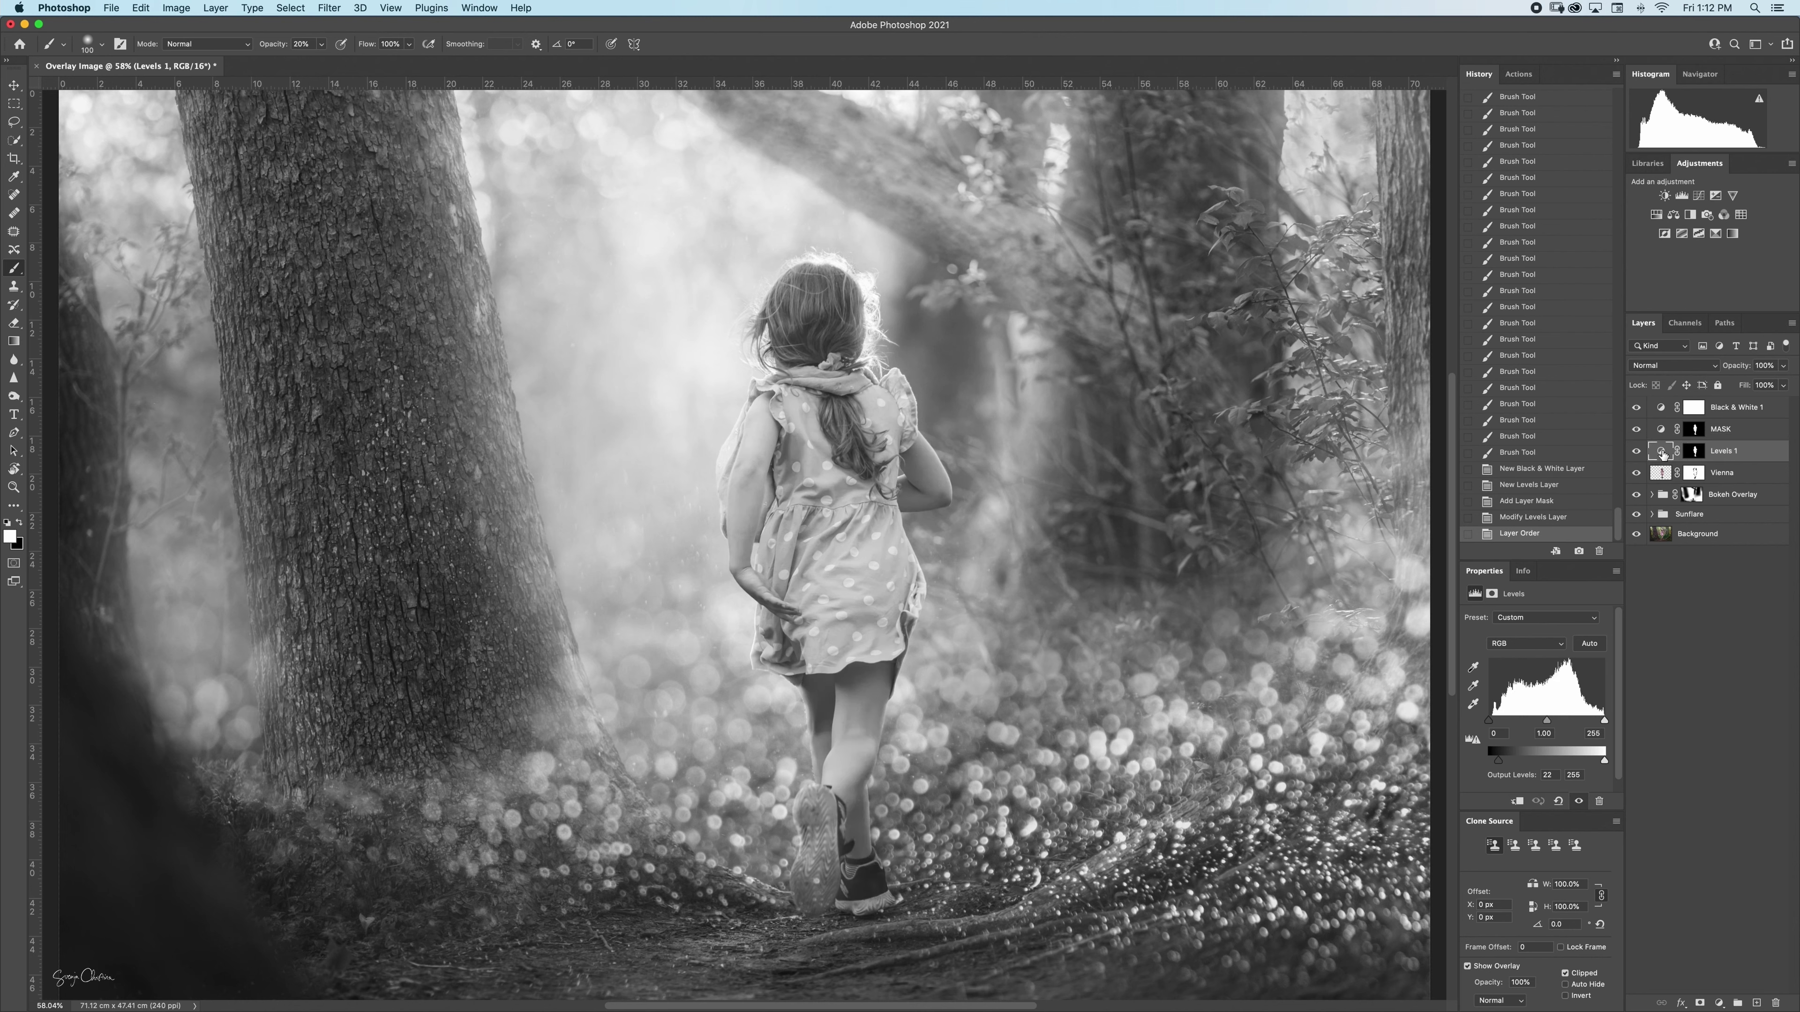
double_click(1722, 451)
key("BackSpace")
type("lift darks V")
key("Return")
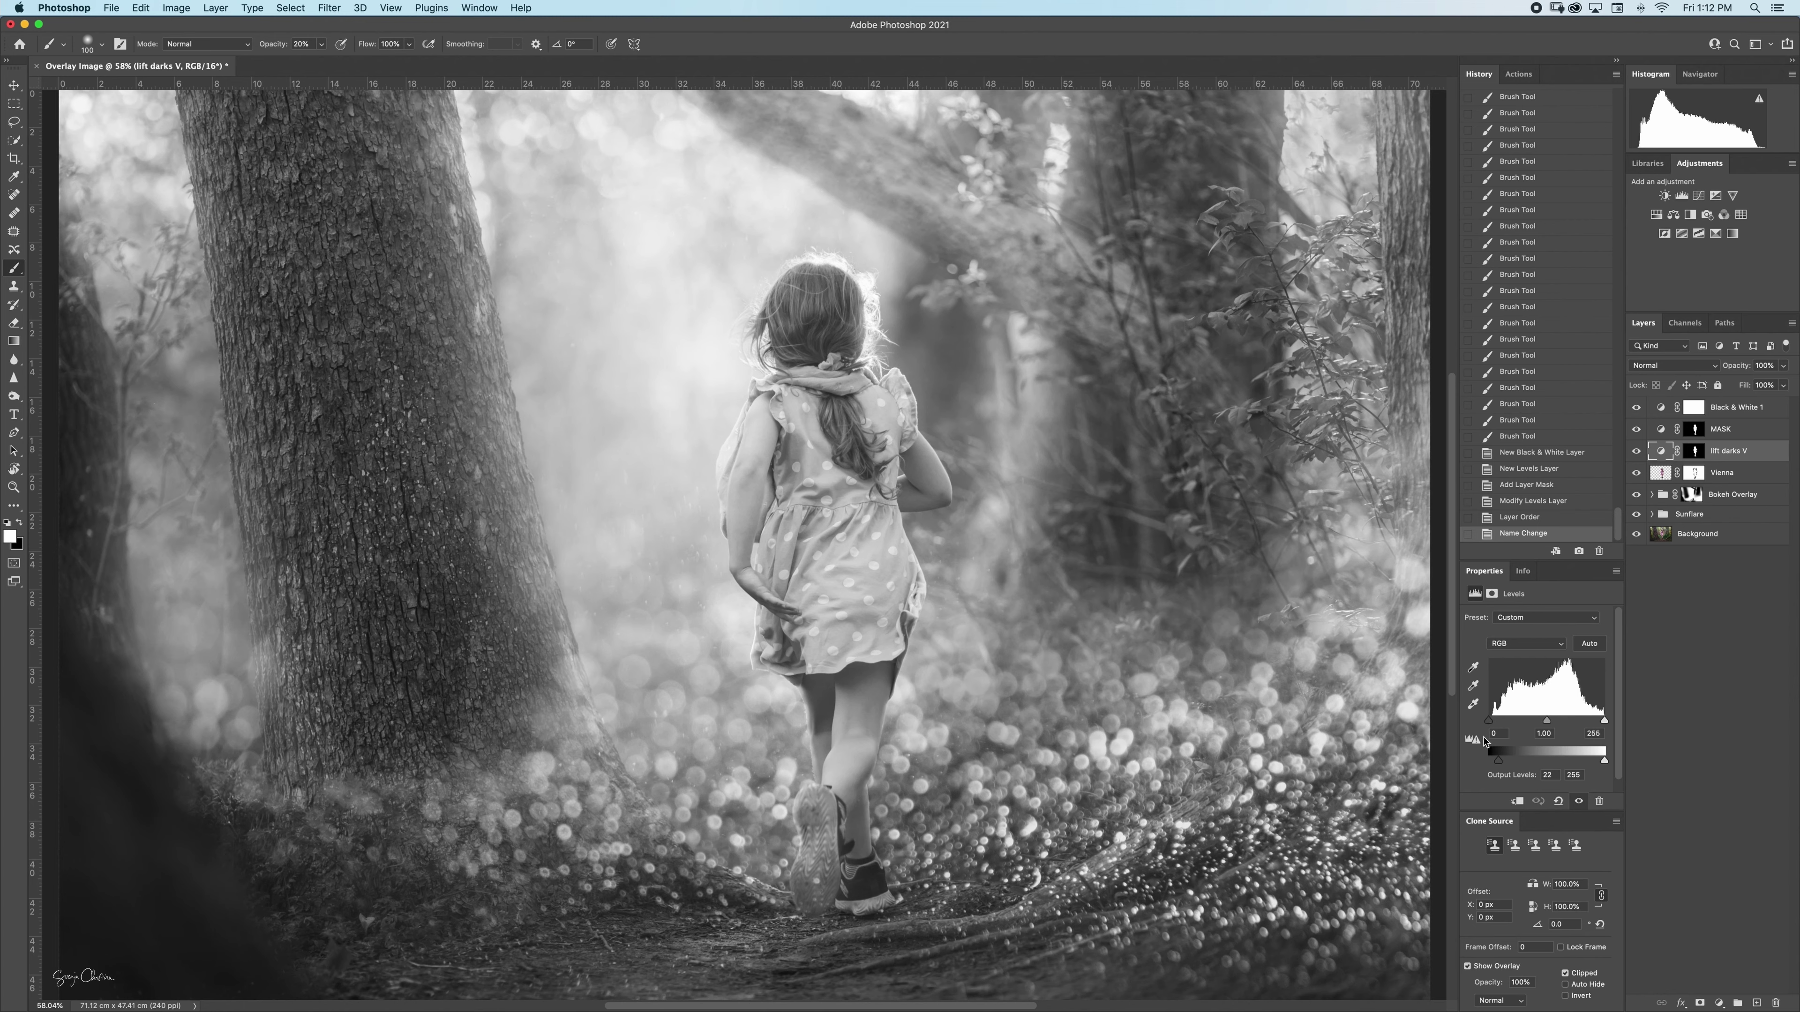
Set the "lift darks V" input levels to black 6 and white 253, comparing the result with the previous history state
left_click(1490, 721)
left_click_drag(1489, 719, 1491, 720)
left_click(1604, 721)
left_click_drag(1605, 722, 1598, 723)
left_click(1542, 523)
left_click(1539, 534)
Hide the Black & White layer to view the whole composite in colour at 33.3% zoom
left_click(1636, 409)
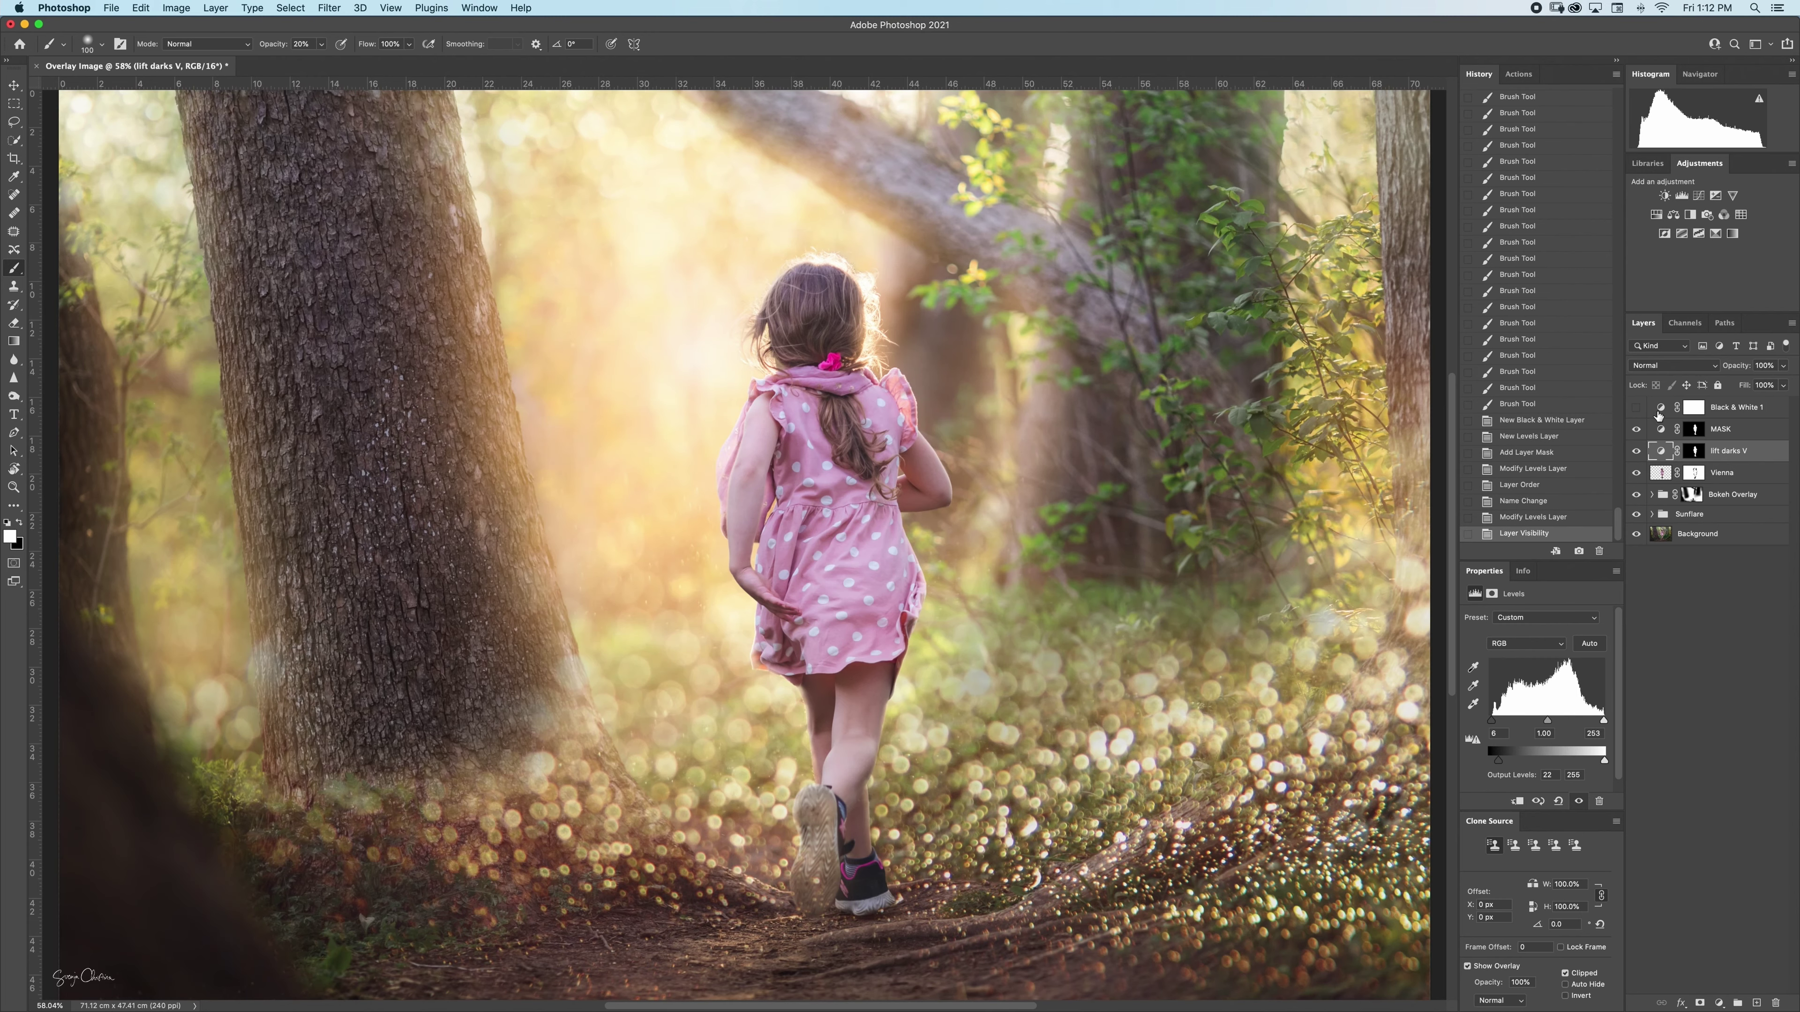
key("super+minus")
key("super+minus")
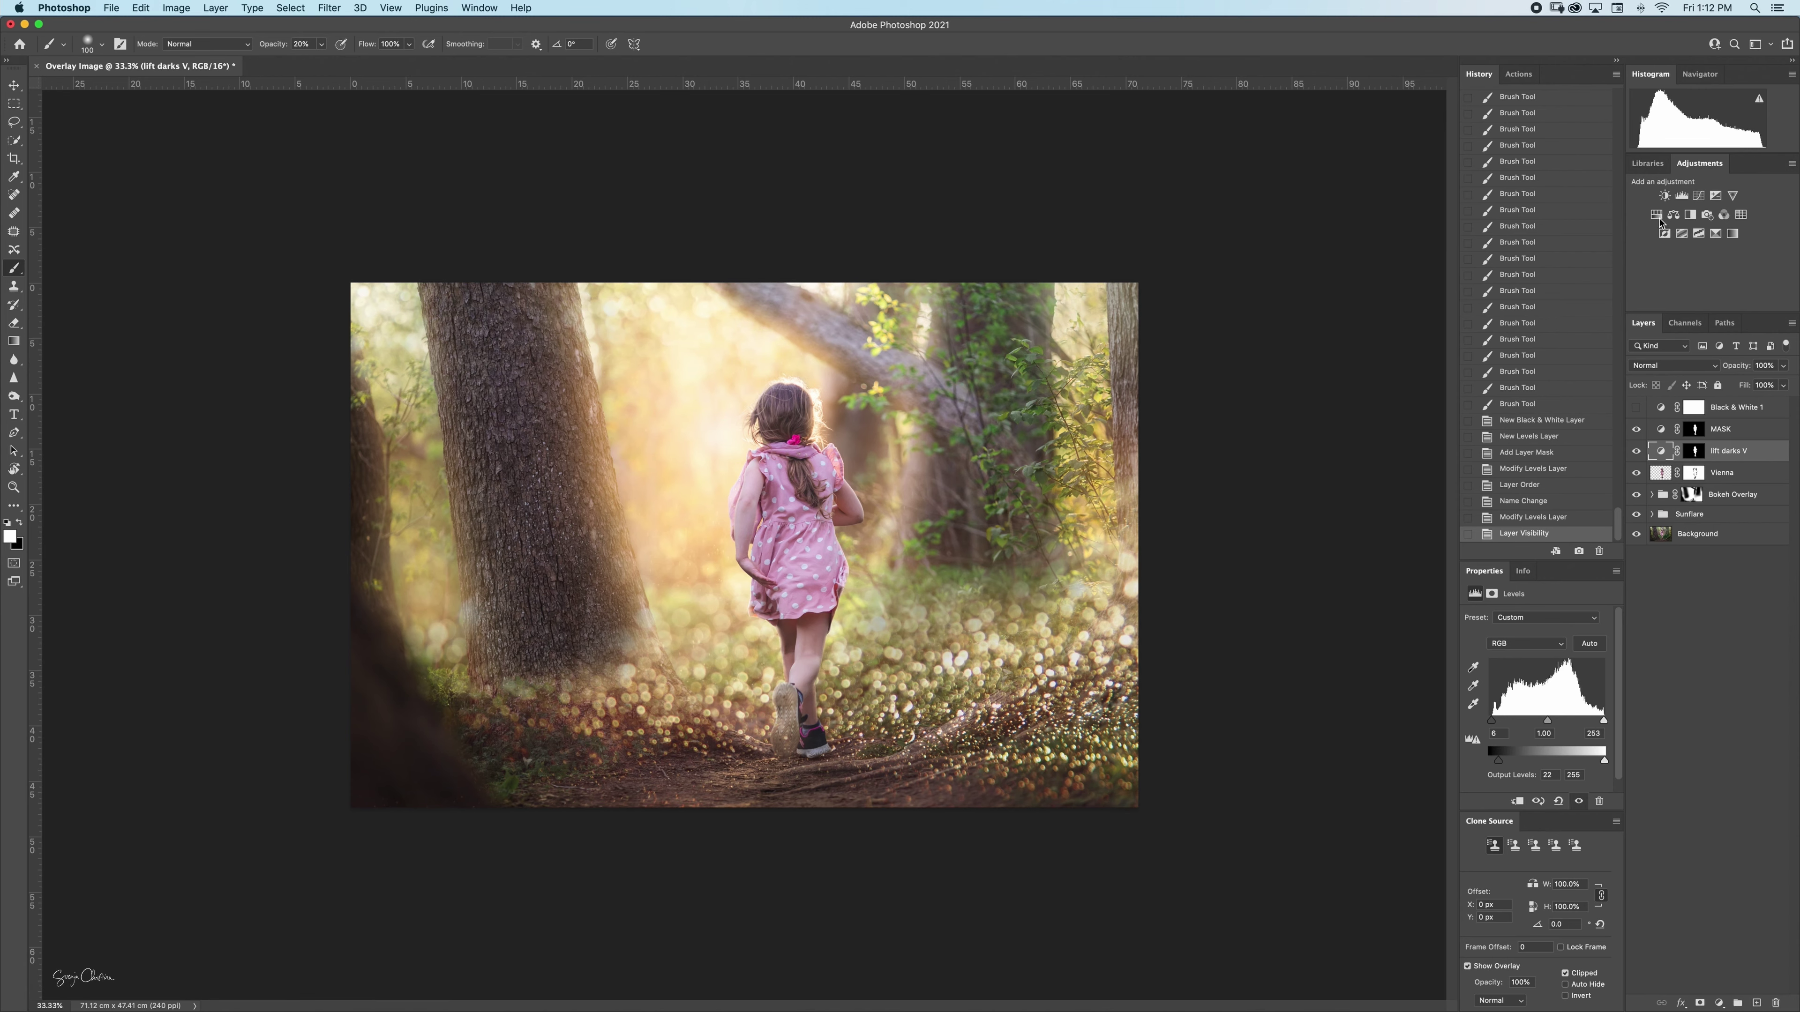
Add a Color Balance adjustment layer, place it below "lift darks V" and clip it to the girl's layer
left_click(1673, 215)
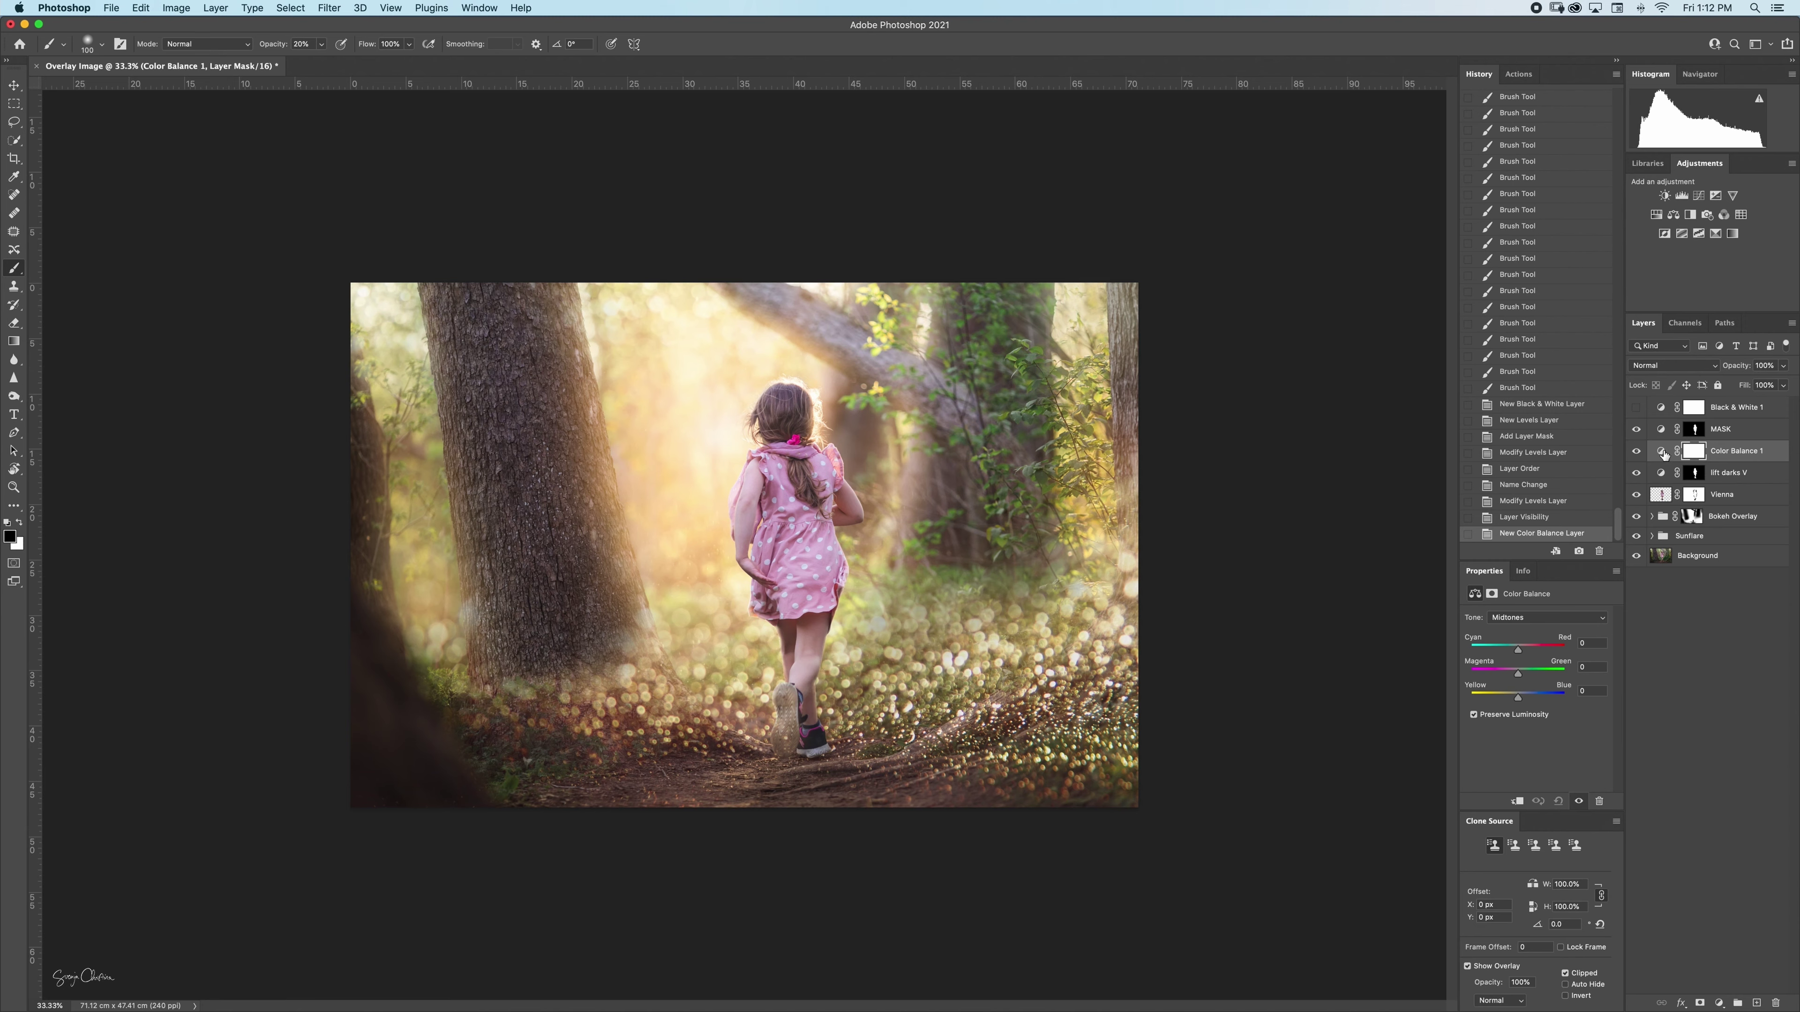
left_click_drag(1664, 456, 1661, 484)
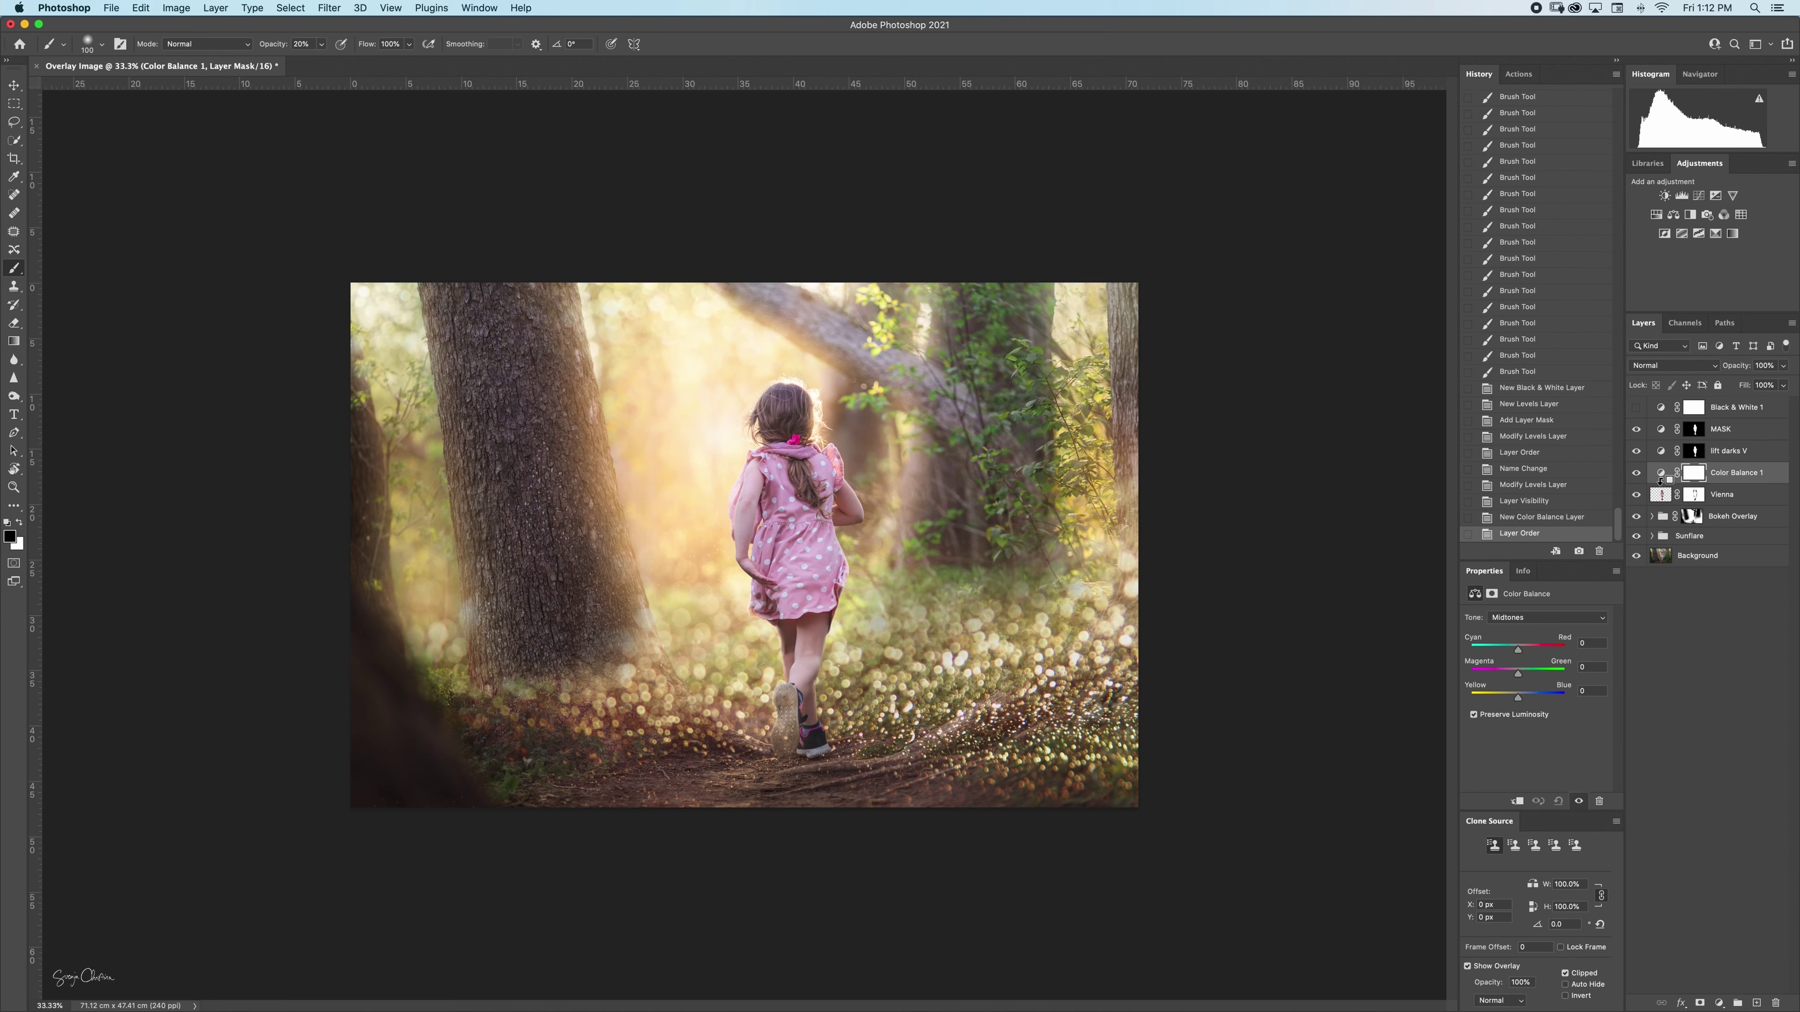
left_click(1665, 485, "alt")
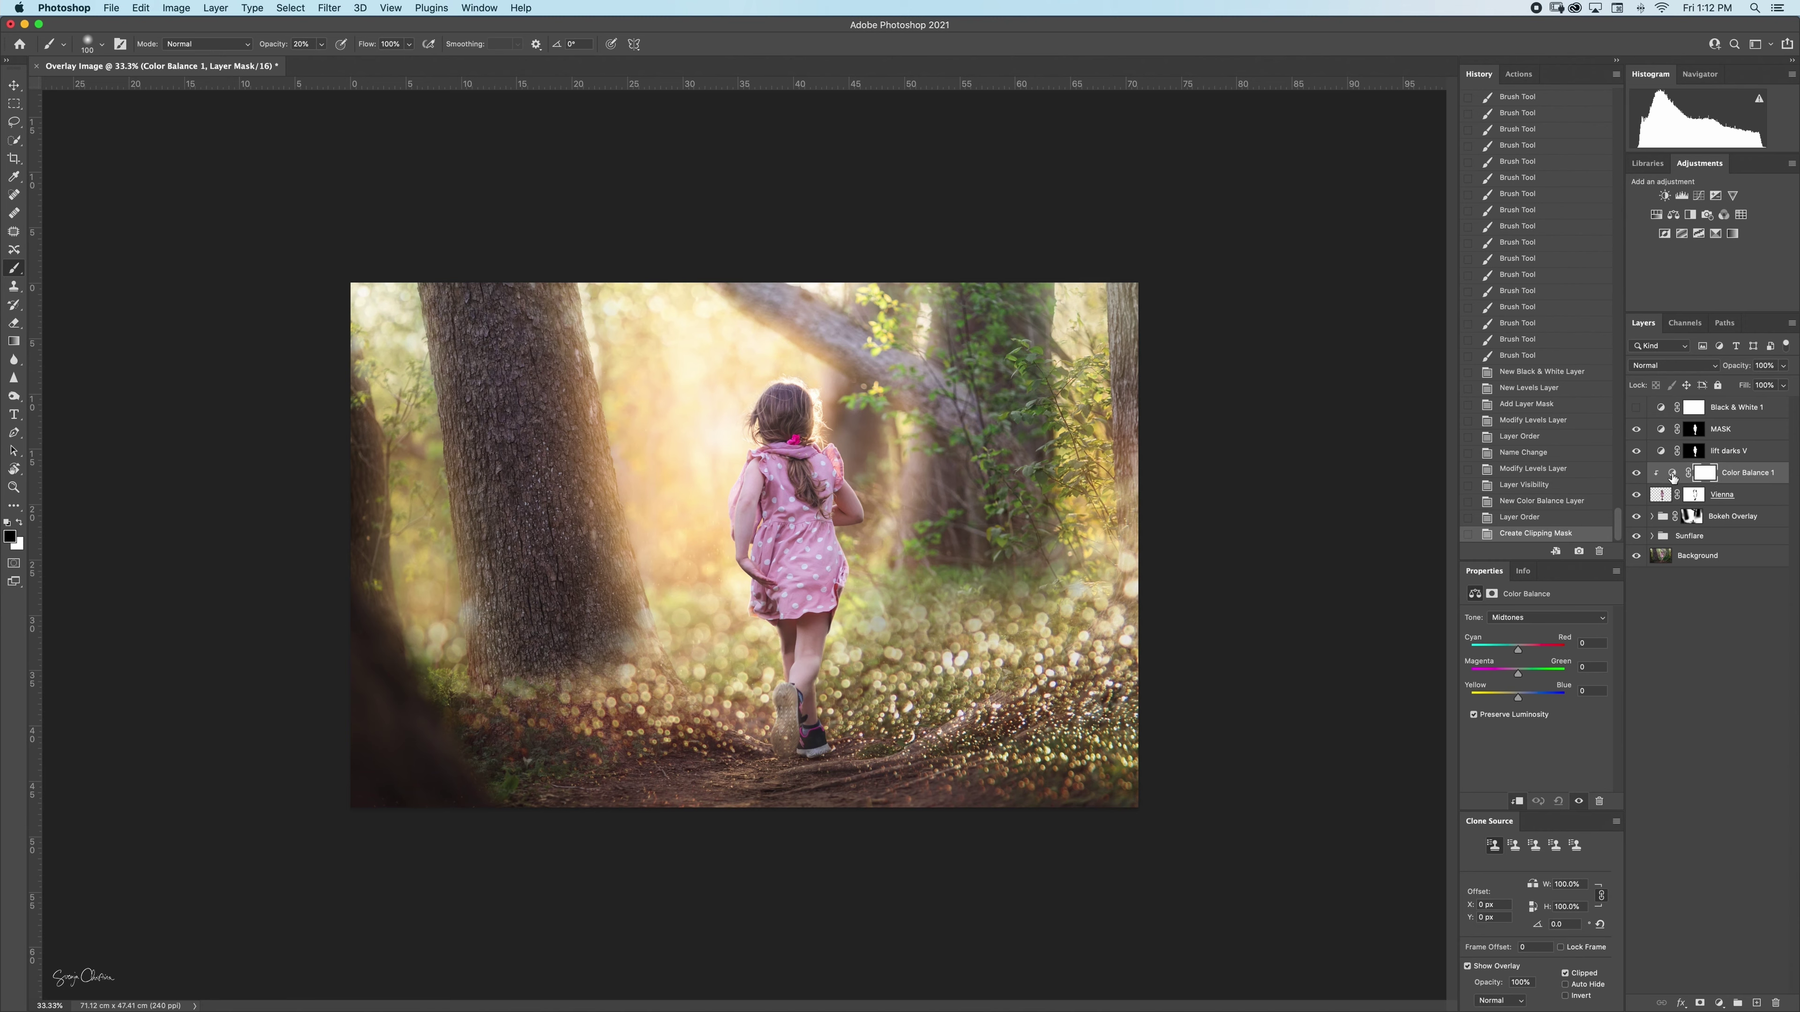